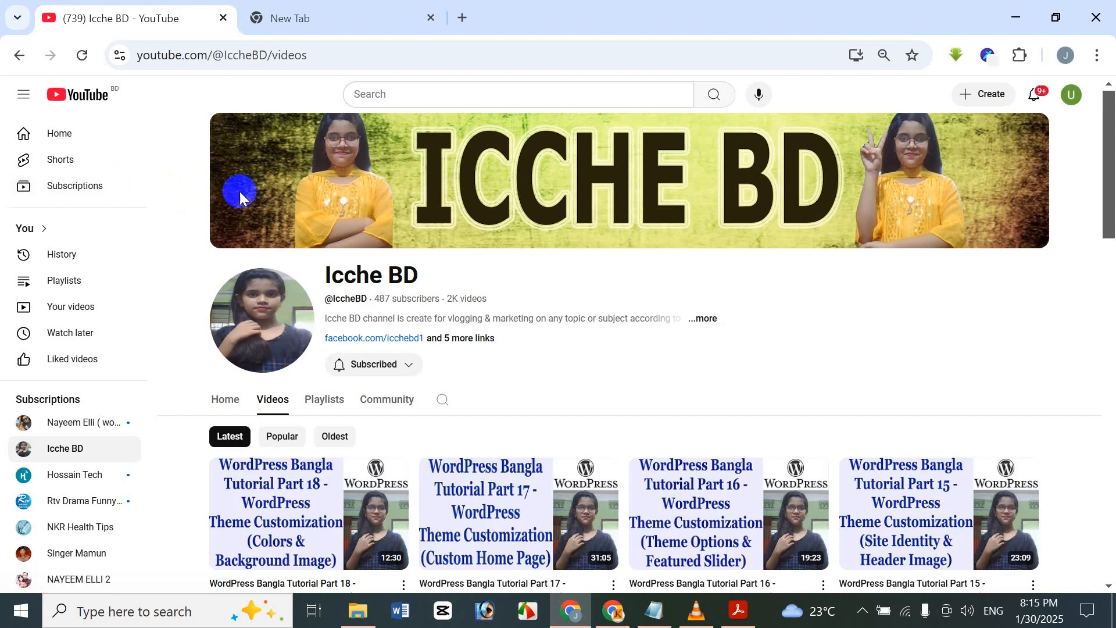
Load the hbonline.xyz/admin WordPress login page in the new tab, then open another blank tab.
left_click(344, 7)
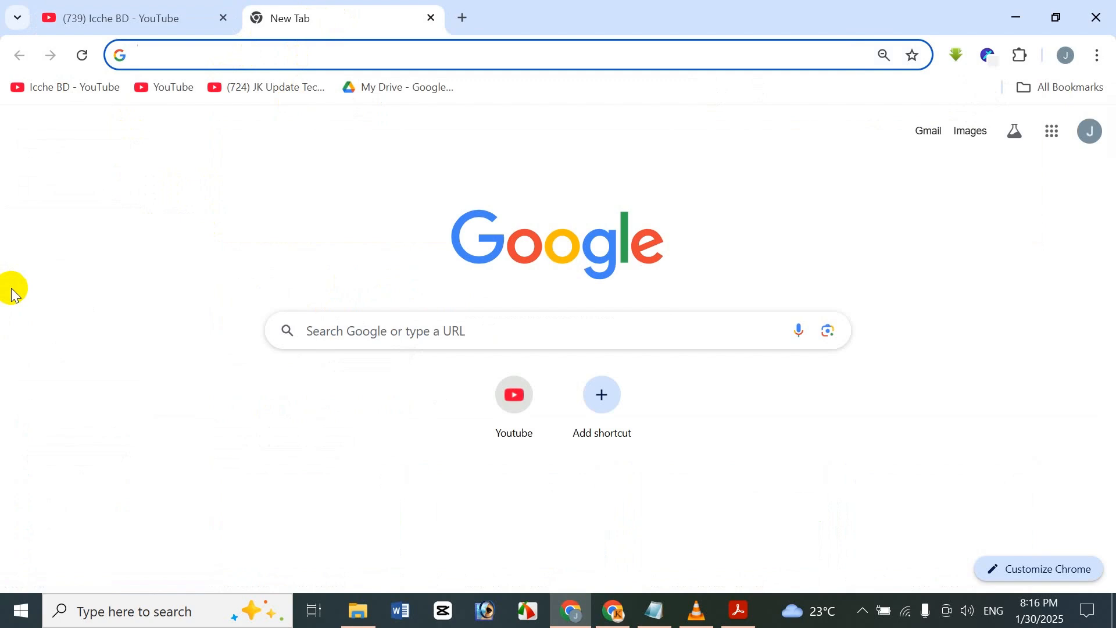
type("hbonline.xyz/admin")
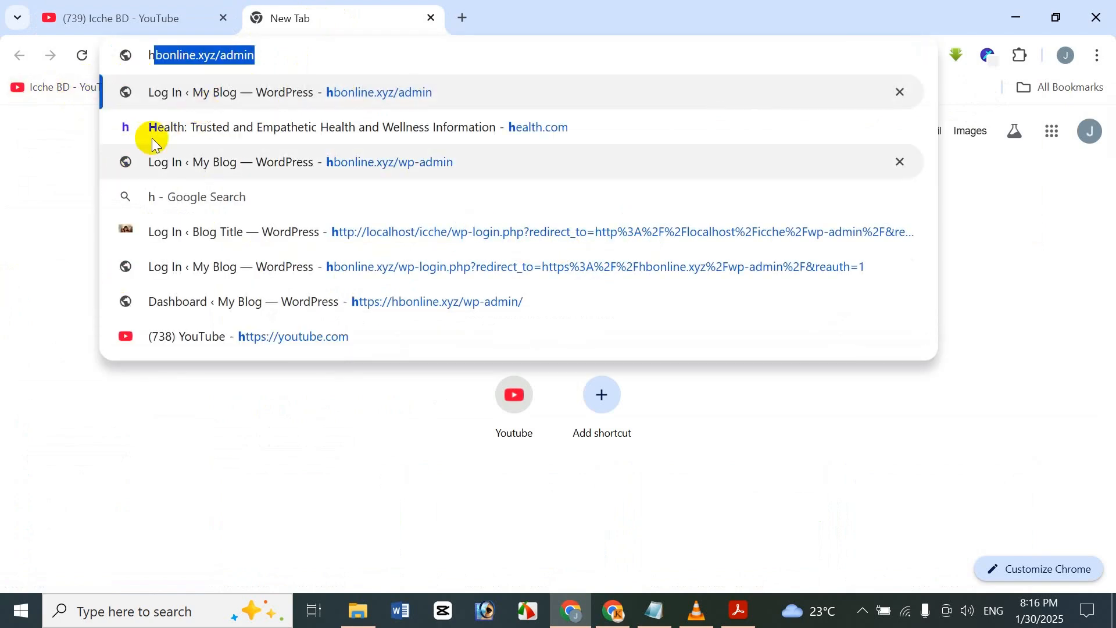
left_click(290, 54)
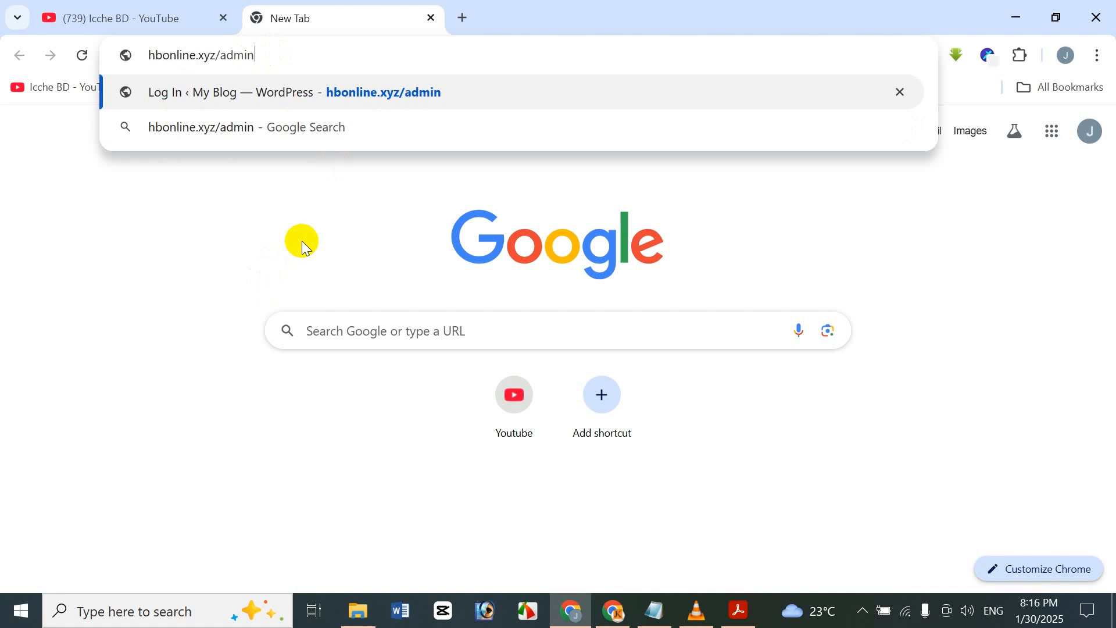
key("Return")
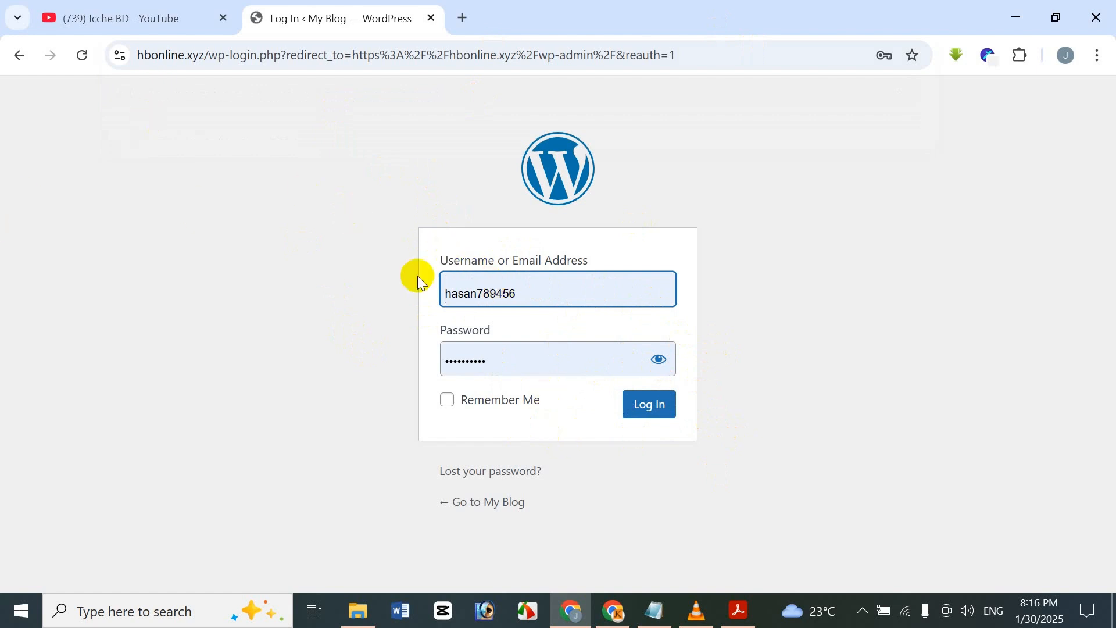
left_click(457, 16)
Close the hbonline.xyz login tab, scroll the Icche BD channel videos, and return to the New Tab.
left_click(430, 18)
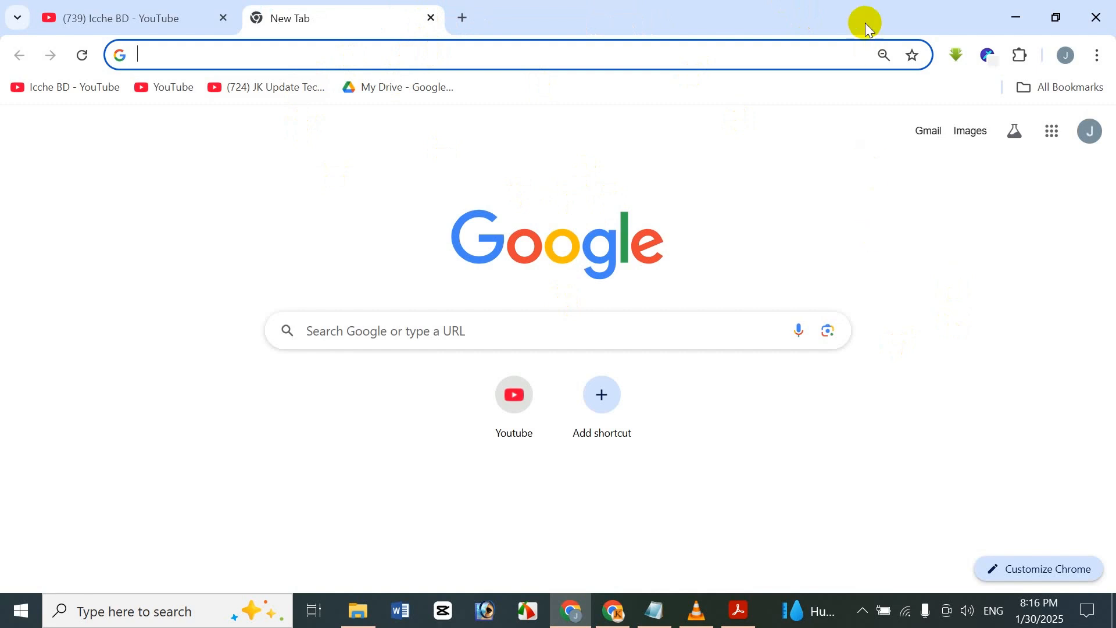
left_click(769, 156)
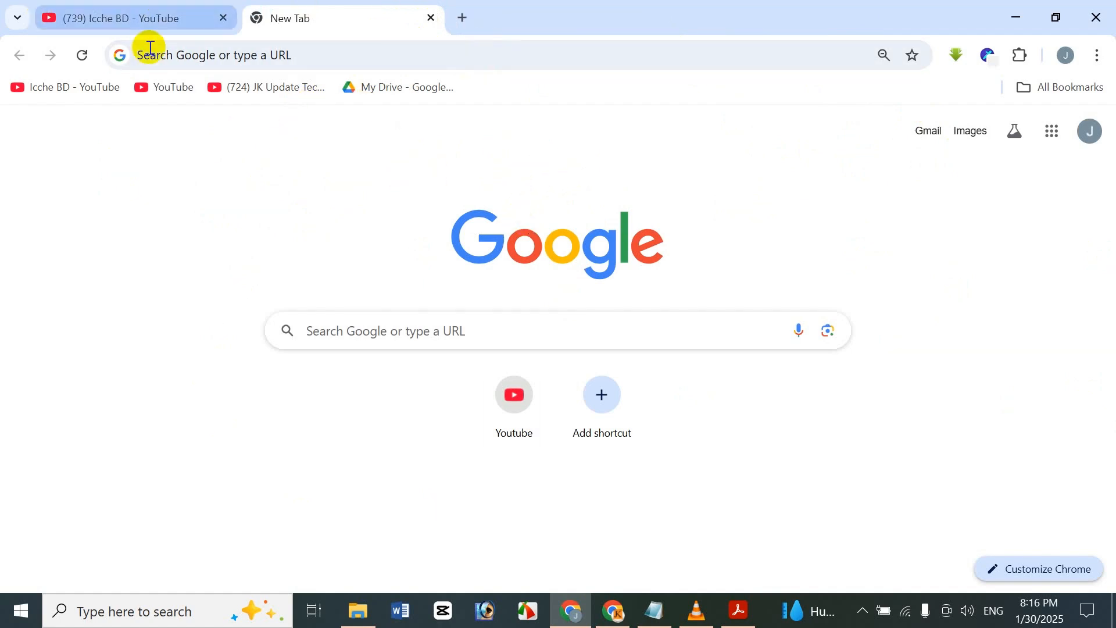
left_click(94, 7)
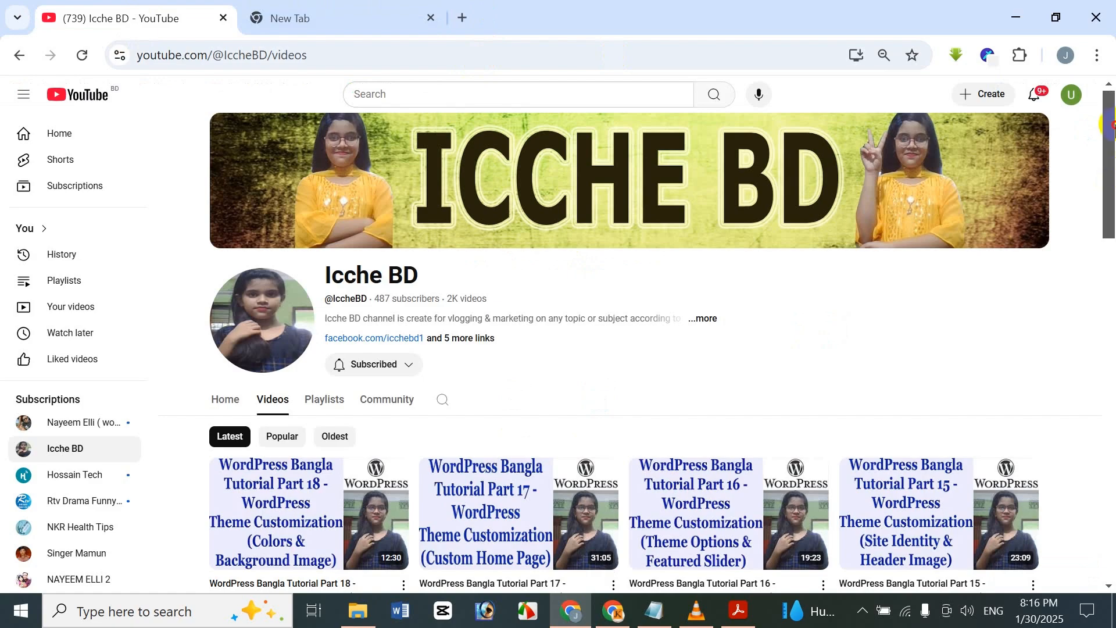
left_click_drag(1113, 122, 1113, 378)
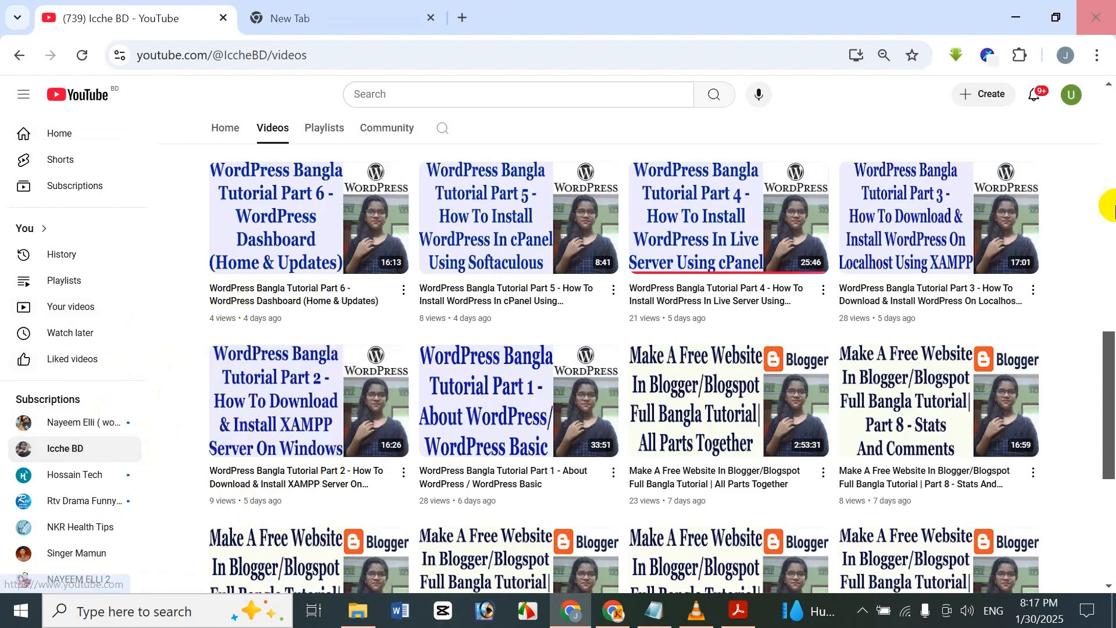
left_click_drag(1100, 389, 1115, 95)
left_click(1091, 223)
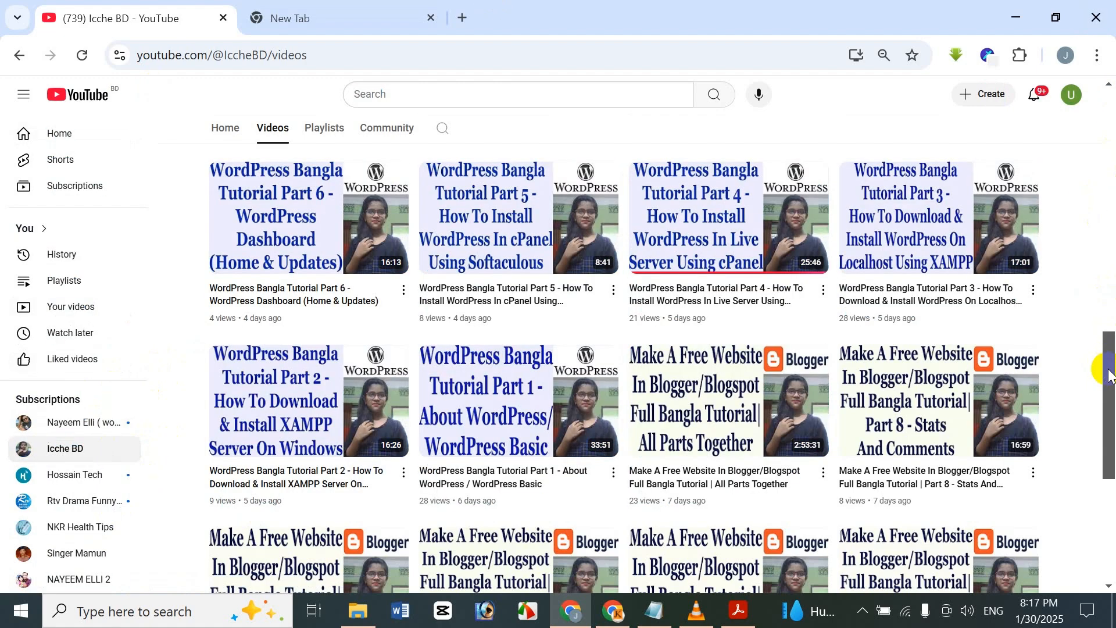
left_click_drag(1108, 373, 1110, 99)
left_click(424, 10)
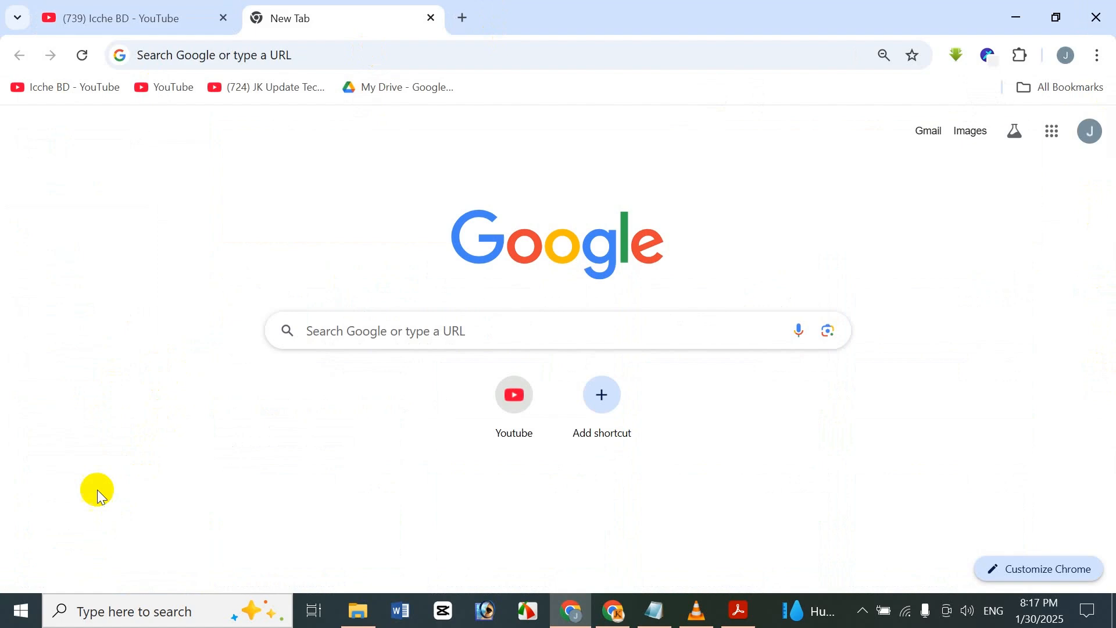
Launch XAMPP Control Panel and start the Apache and MySQL servers.
left_click(120, 617)
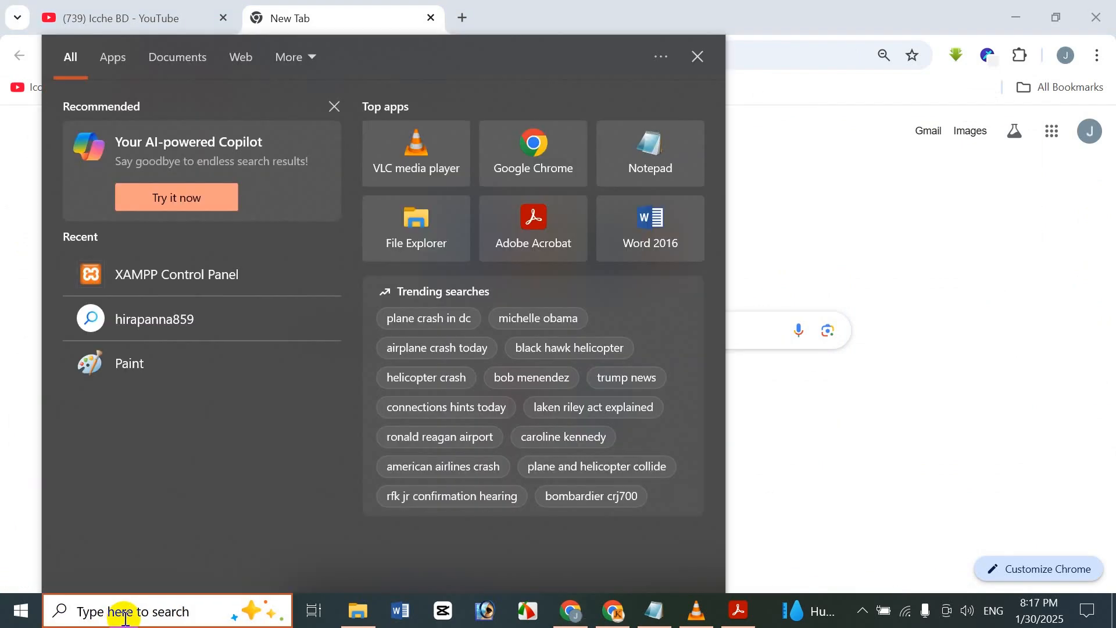
type("xampp")
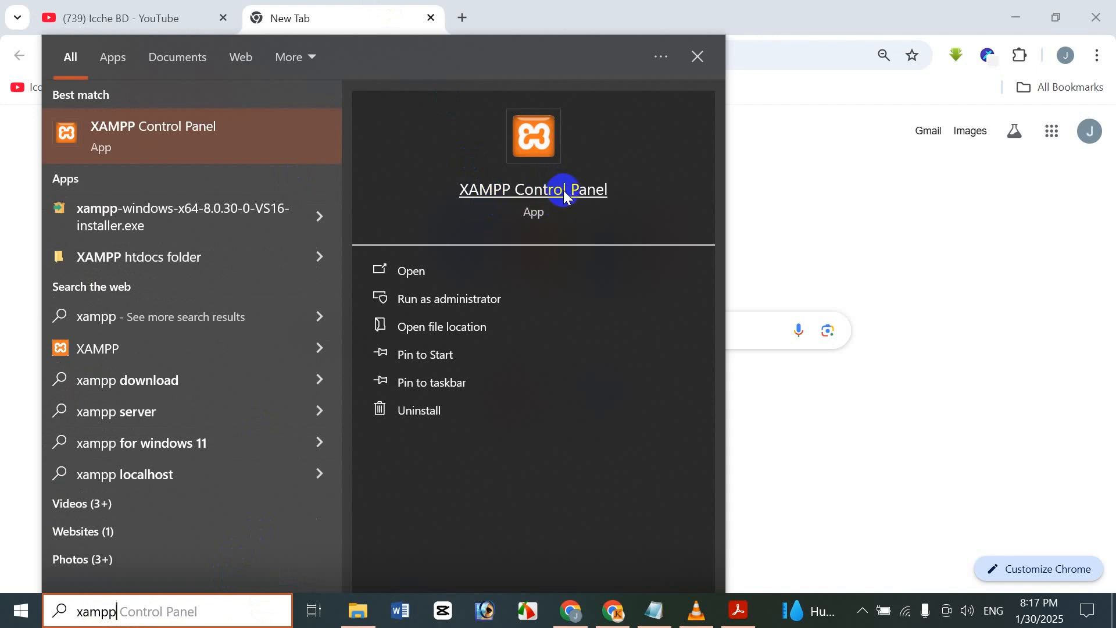
left_click(552, 145)
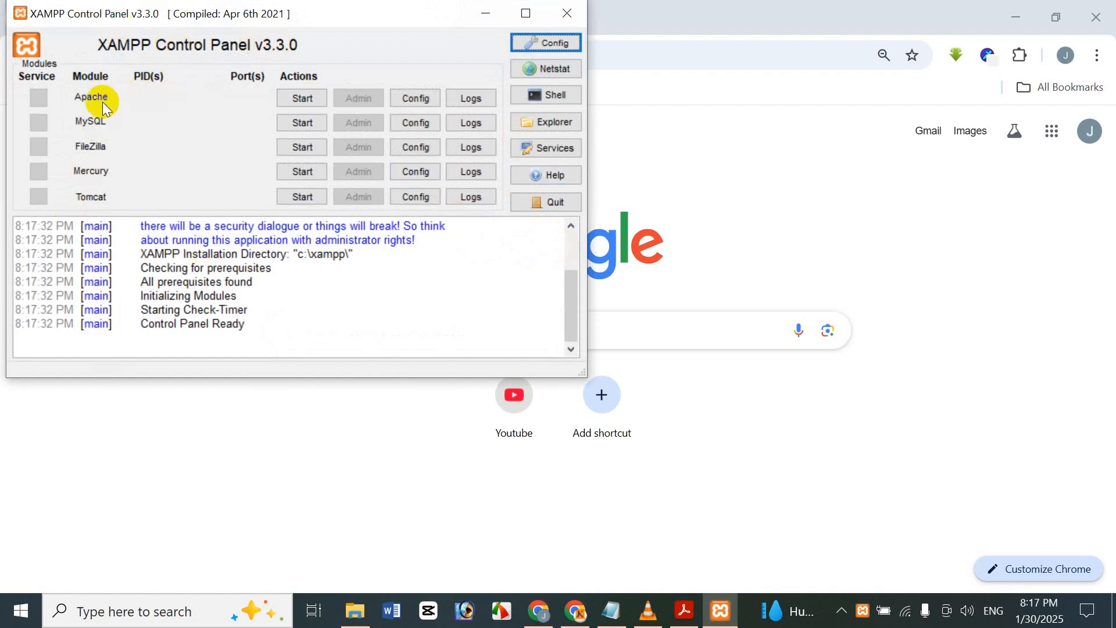
left_click(285, 97)
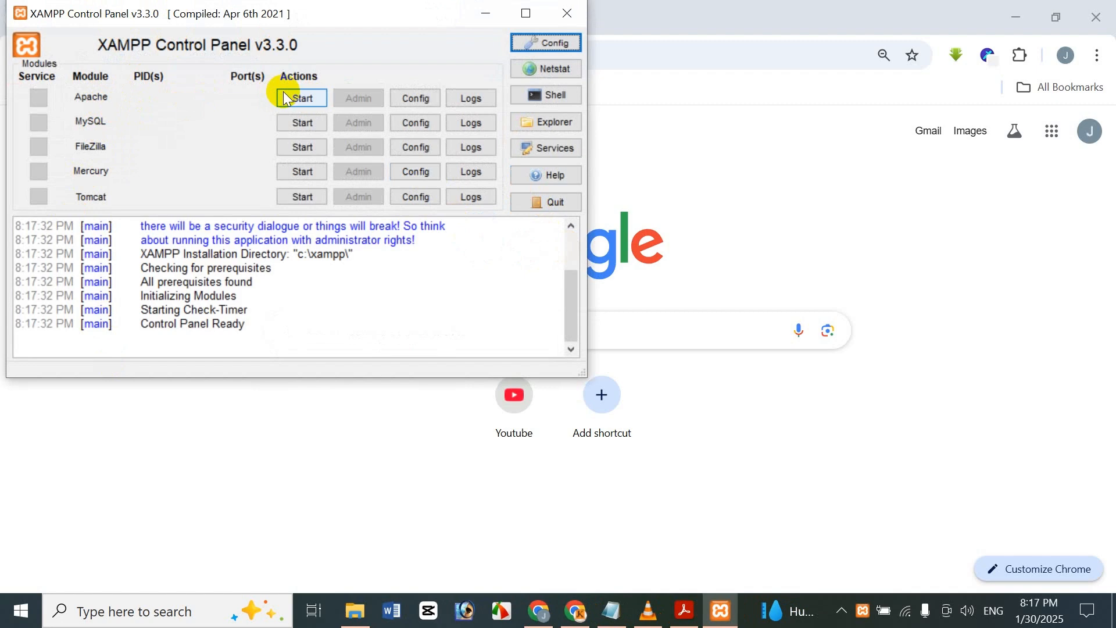
left_click(291, 121)
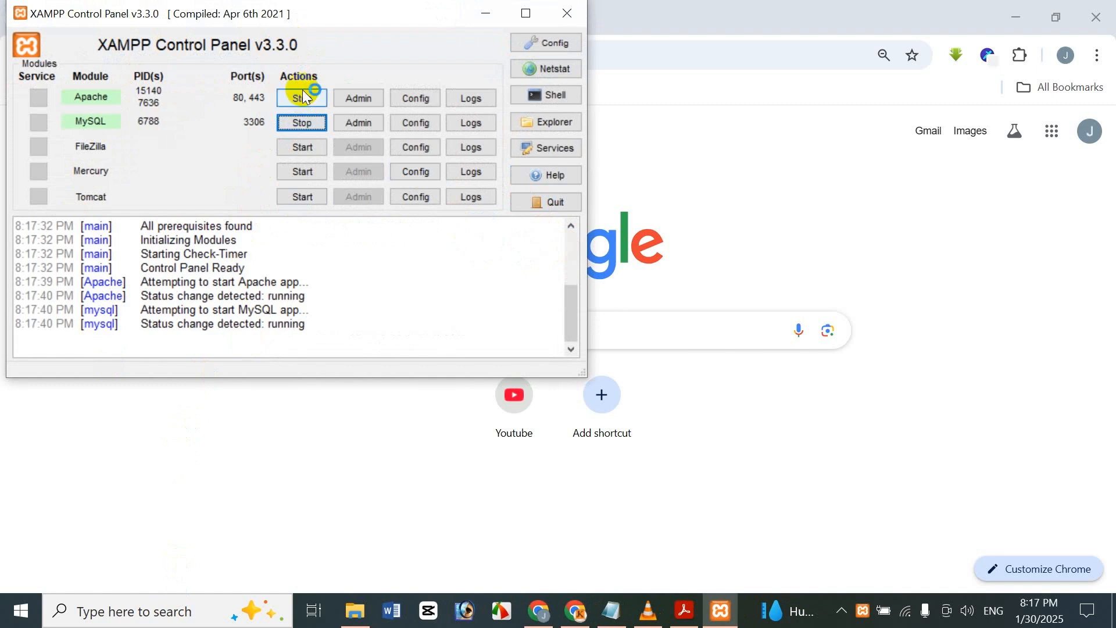
left_click(485, 15)
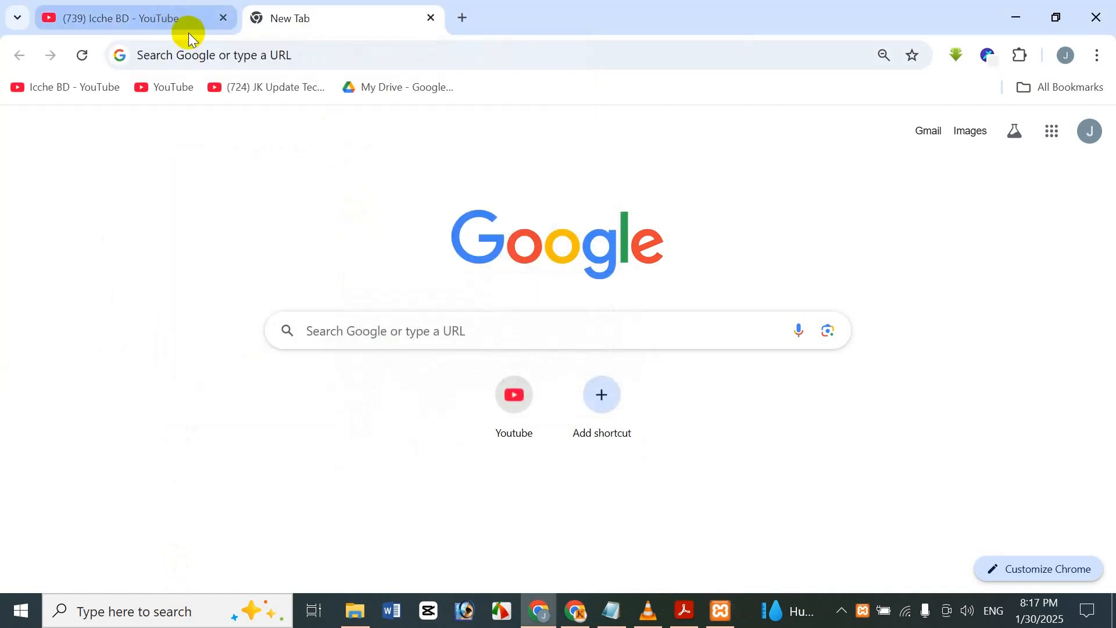
Load the local site's login page at localhost/icche/admin.
left_click(198, 55)
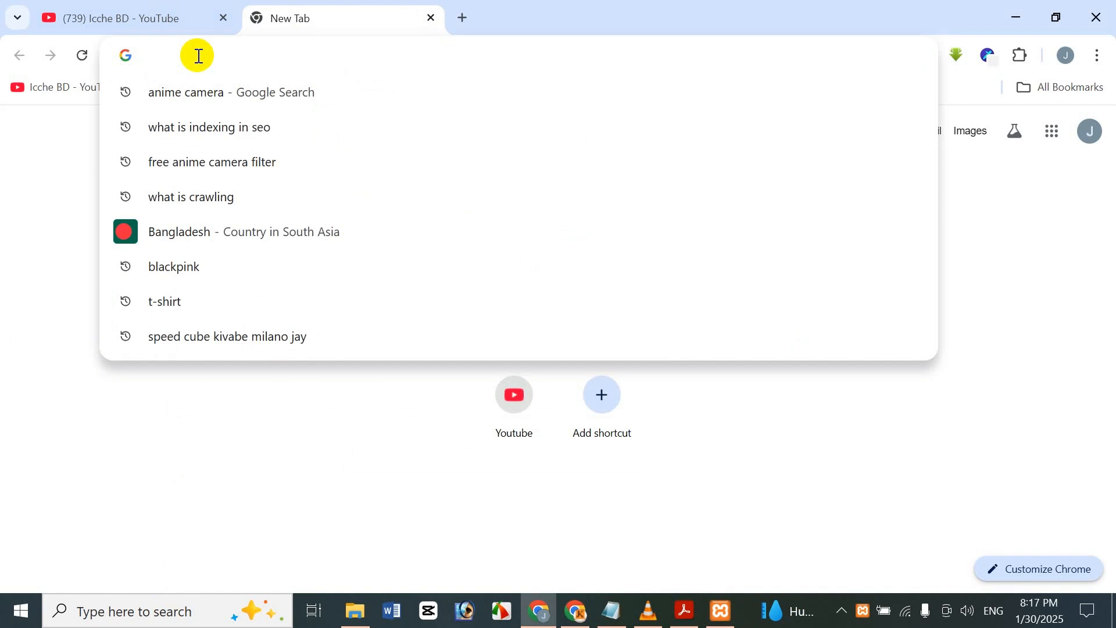
type("localhost/icche/admin")
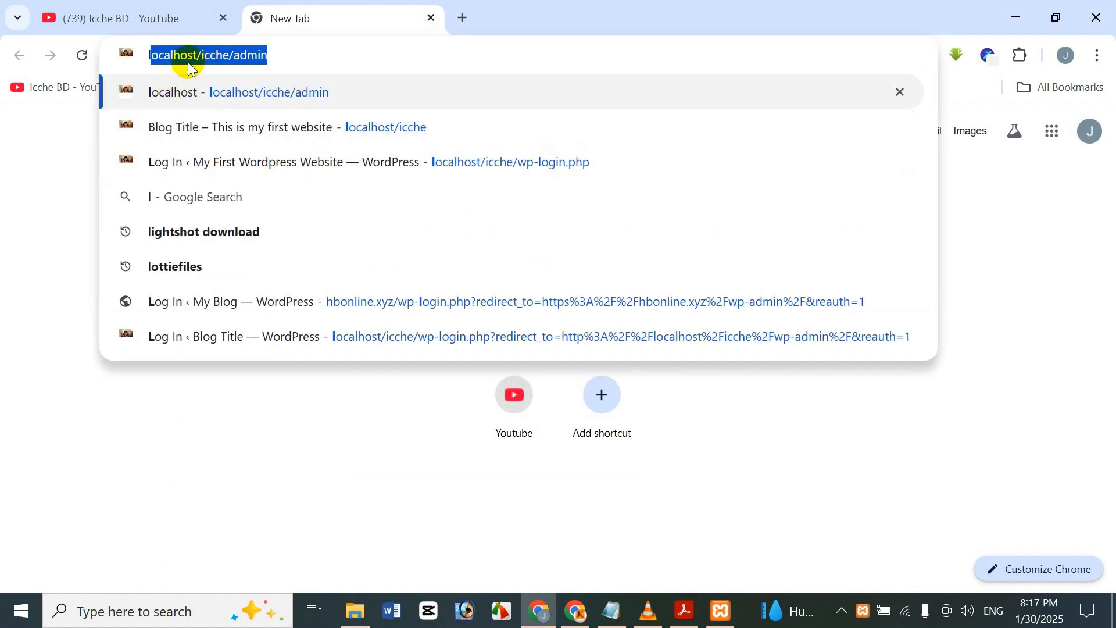
key("Return")
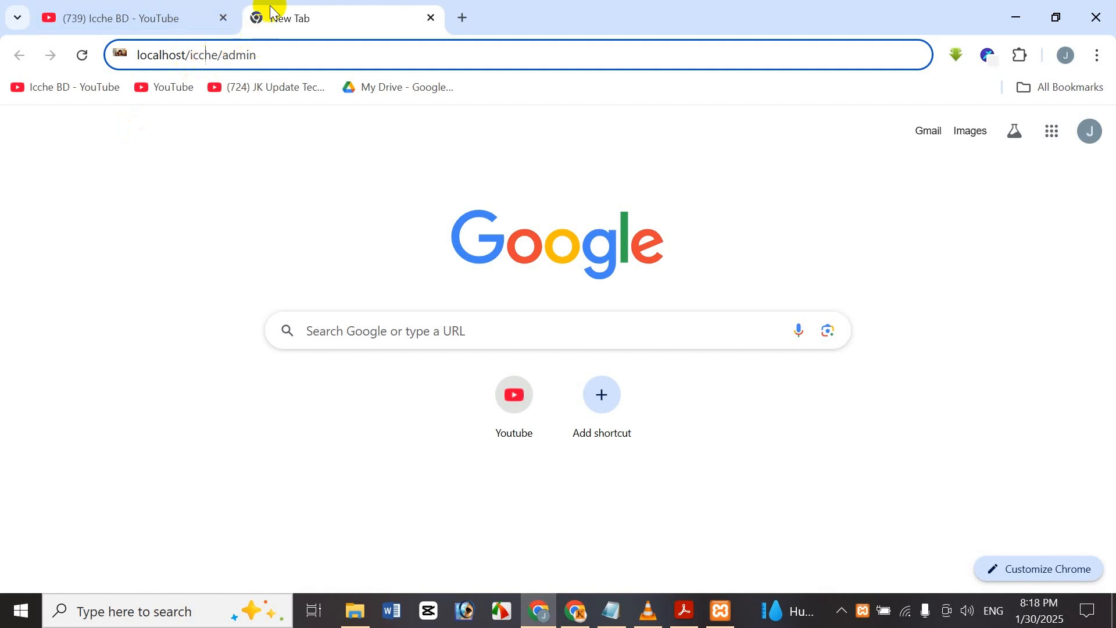
left_click(286, 51)
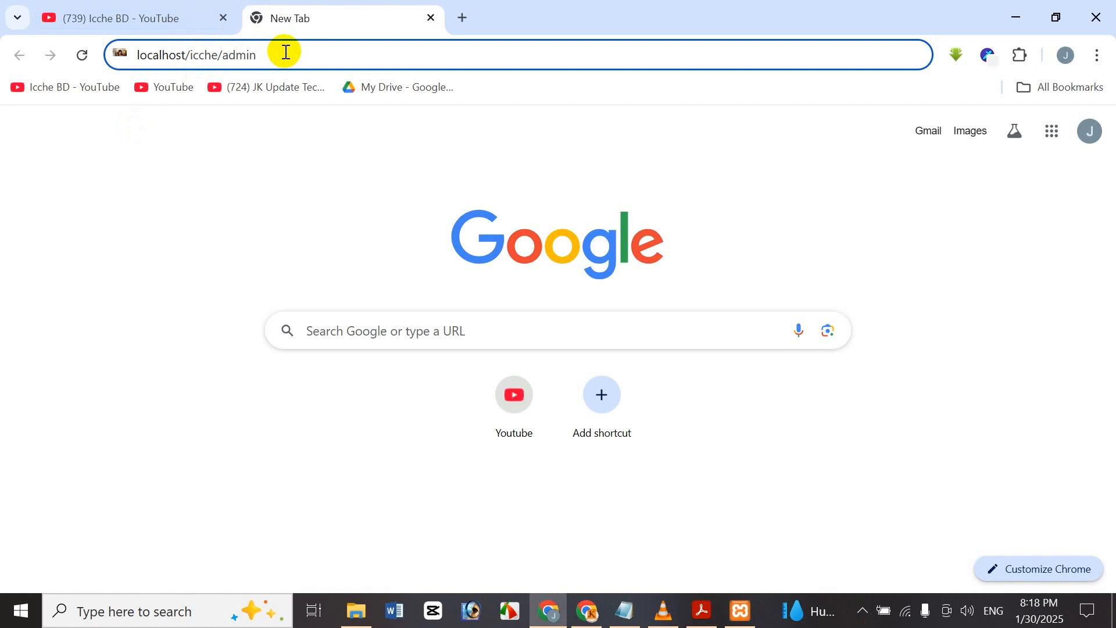
key("Return")
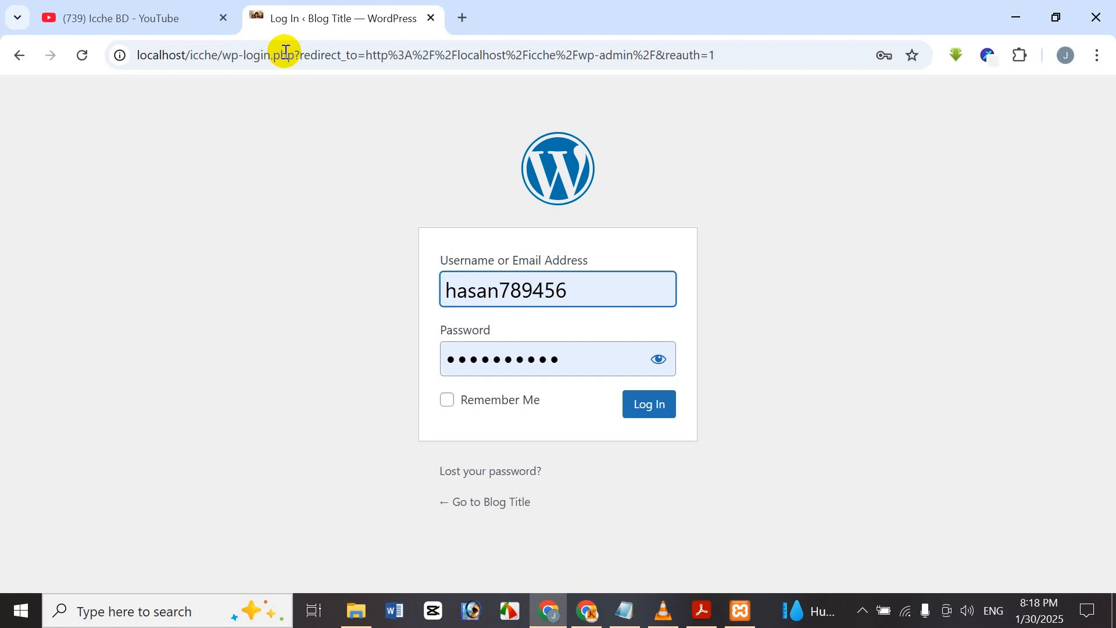
Replace the autofilled username with the other account's username and type its password.
key("BackSpace")
key("BackSpace")
key("BackSpace")
key("BackSpace")
key("BackSpace")
key("BackSpace")
key("BackSpace")
key("BackSpace")
key("BackSpace")
key("BackSpace")
key("BackSpace")
type("b")
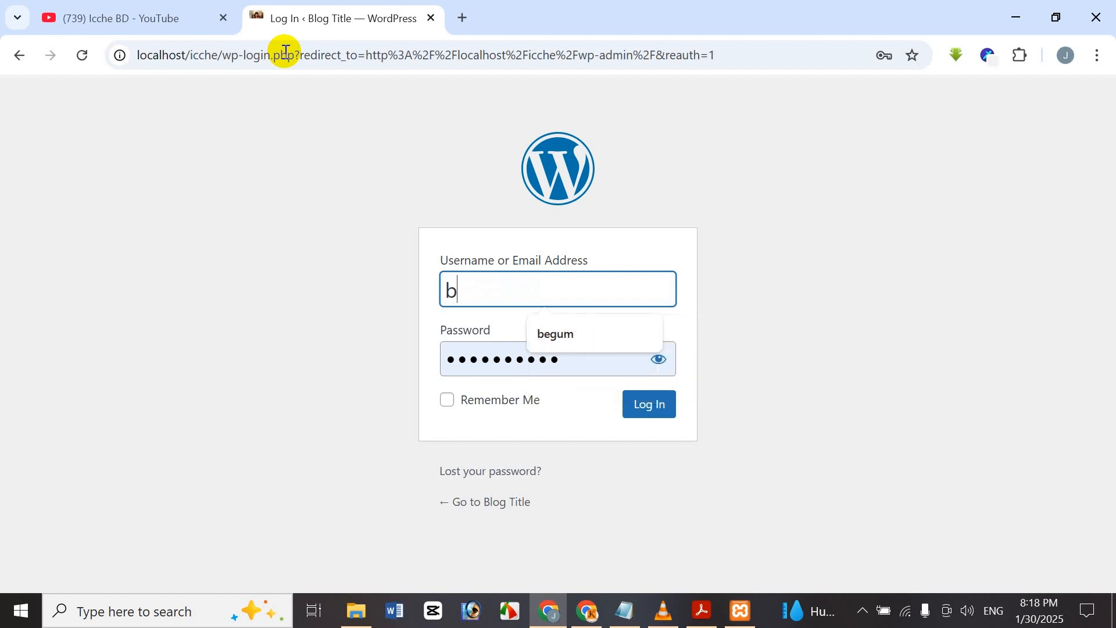
type("egum")
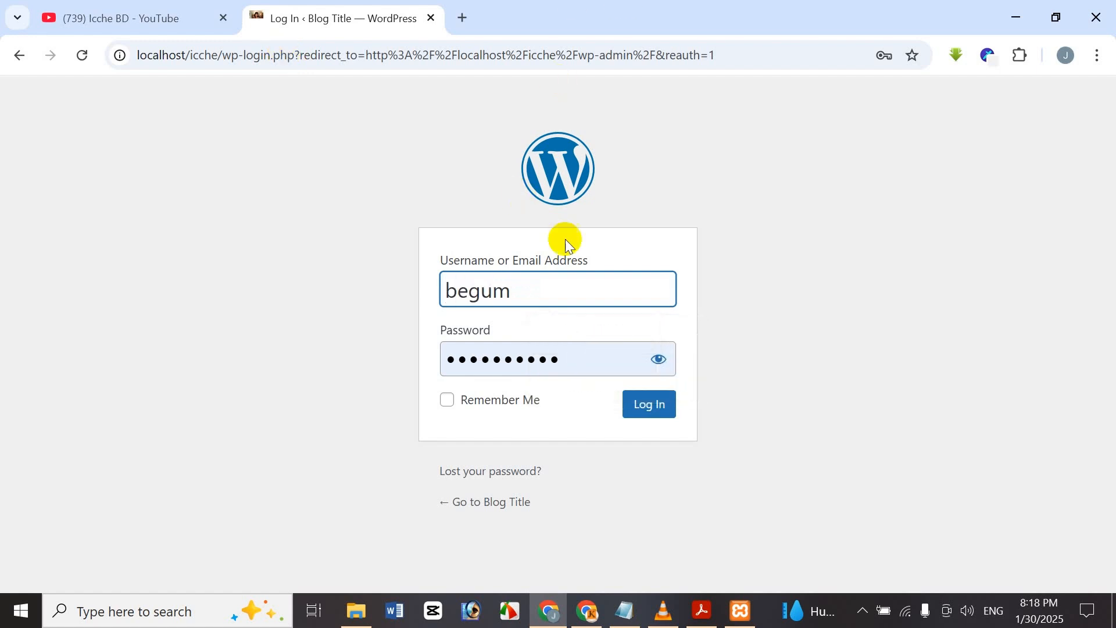
key("Tab")
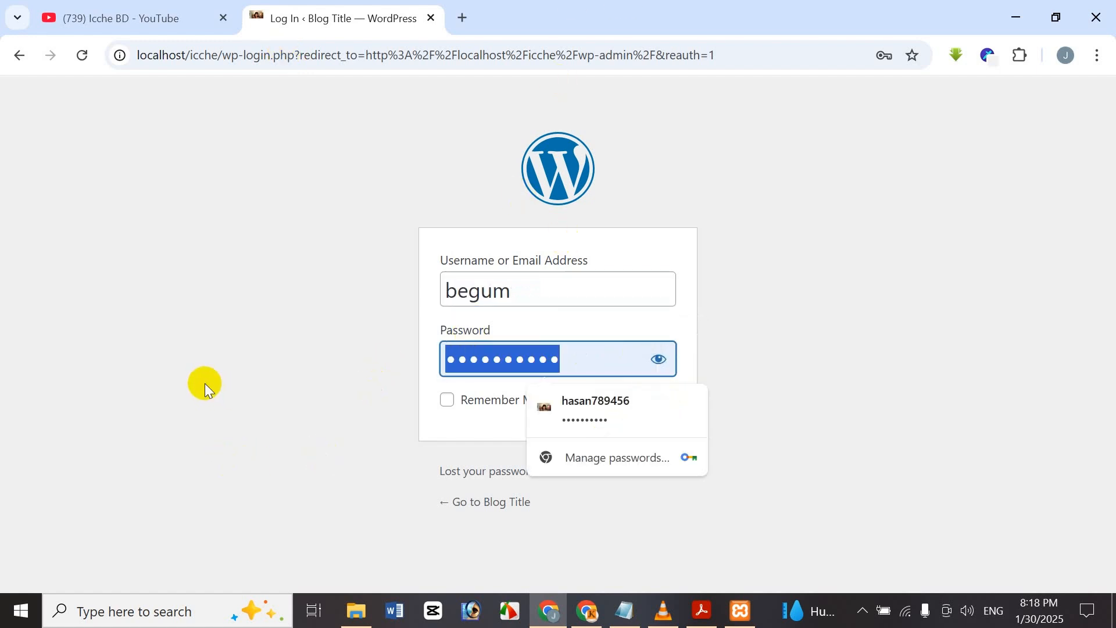
type("12345")
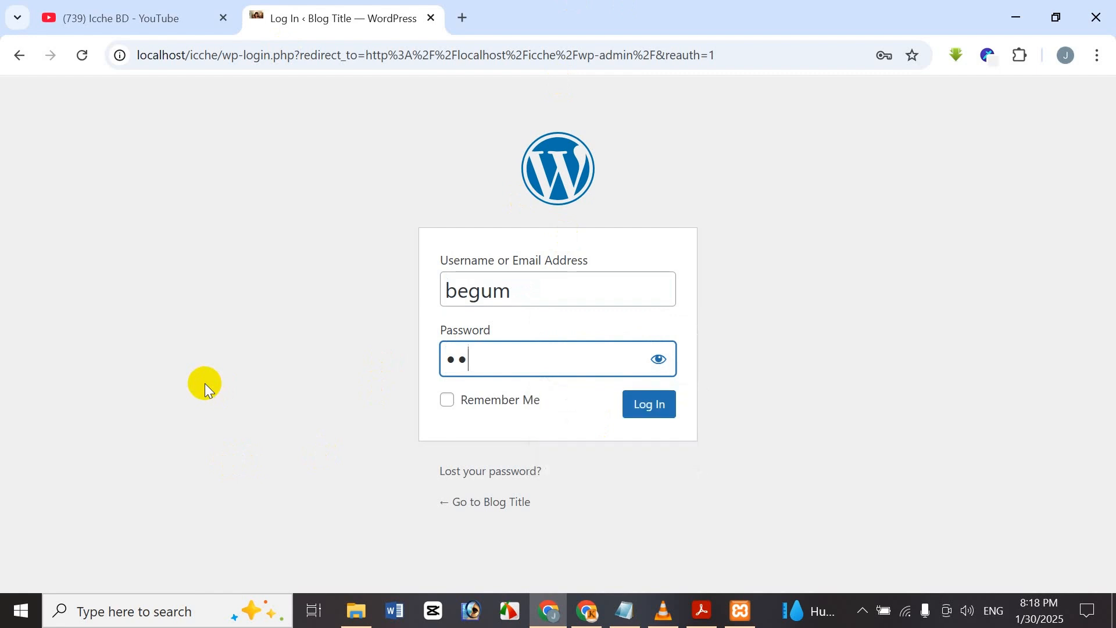
type("•••••")
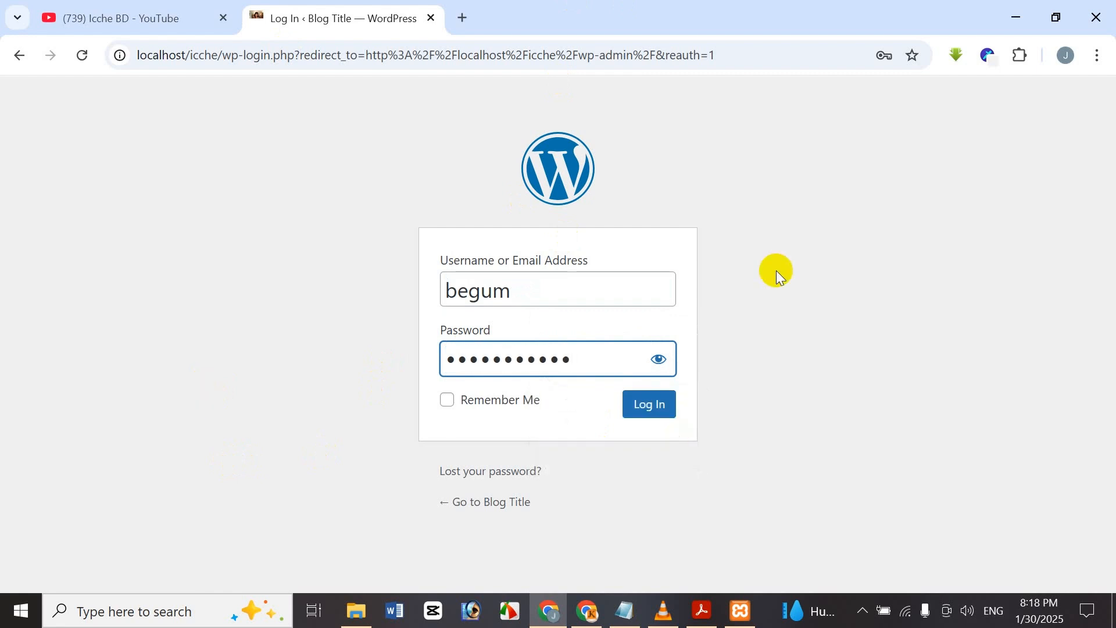
Log in to the local WordPress dashboard and go to Appearance > Themes.
left_click(666, 404)
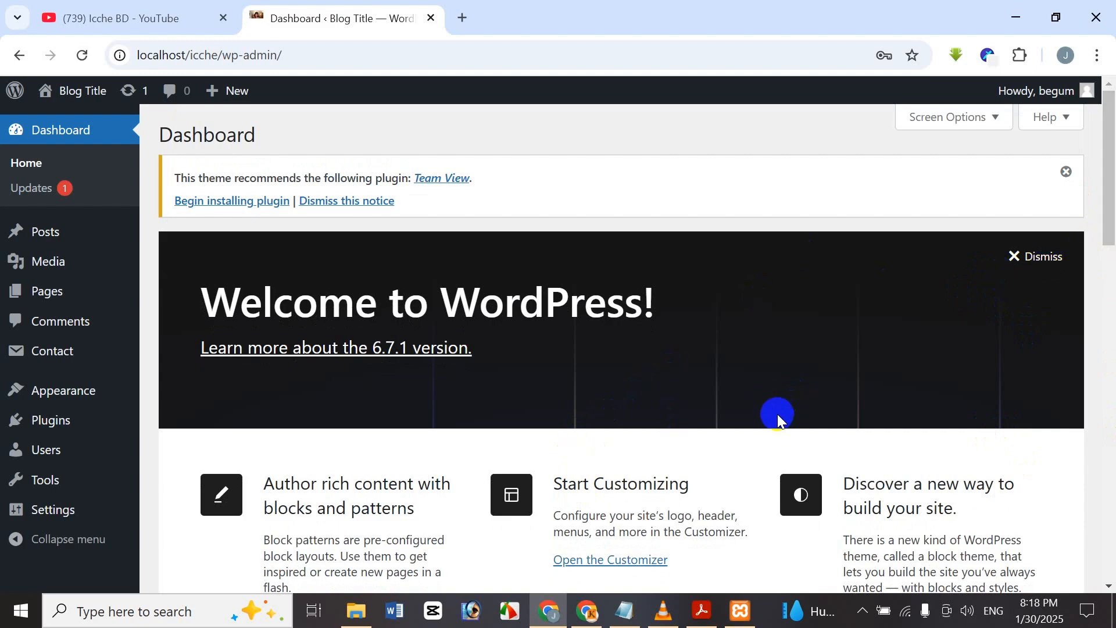
left_click_drag(1107, 169, 1112, 39)
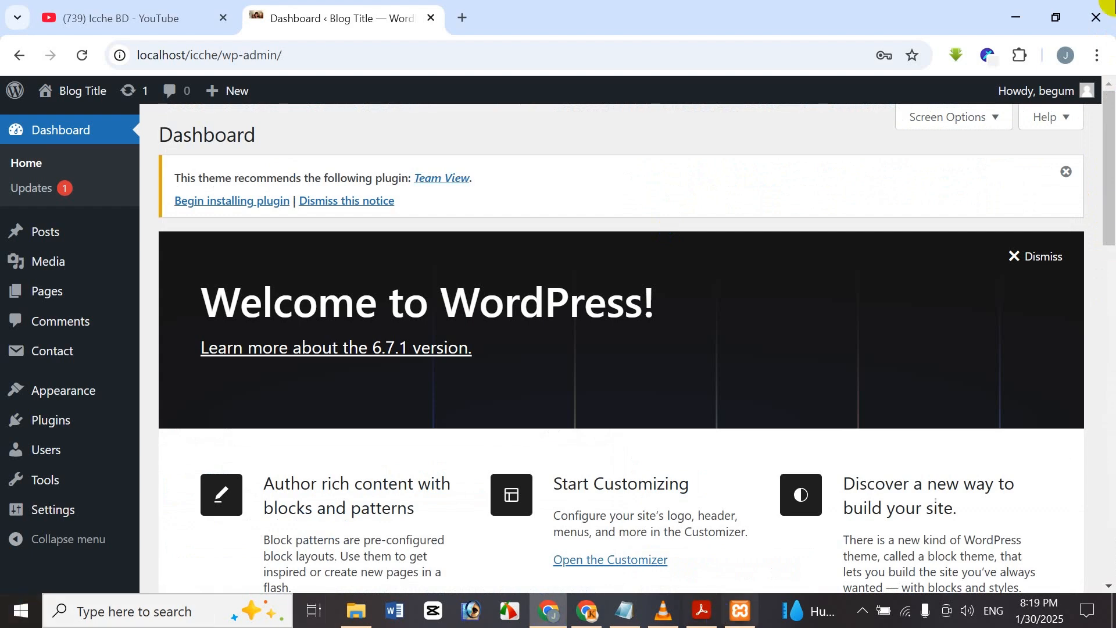
left_click(19, 231)
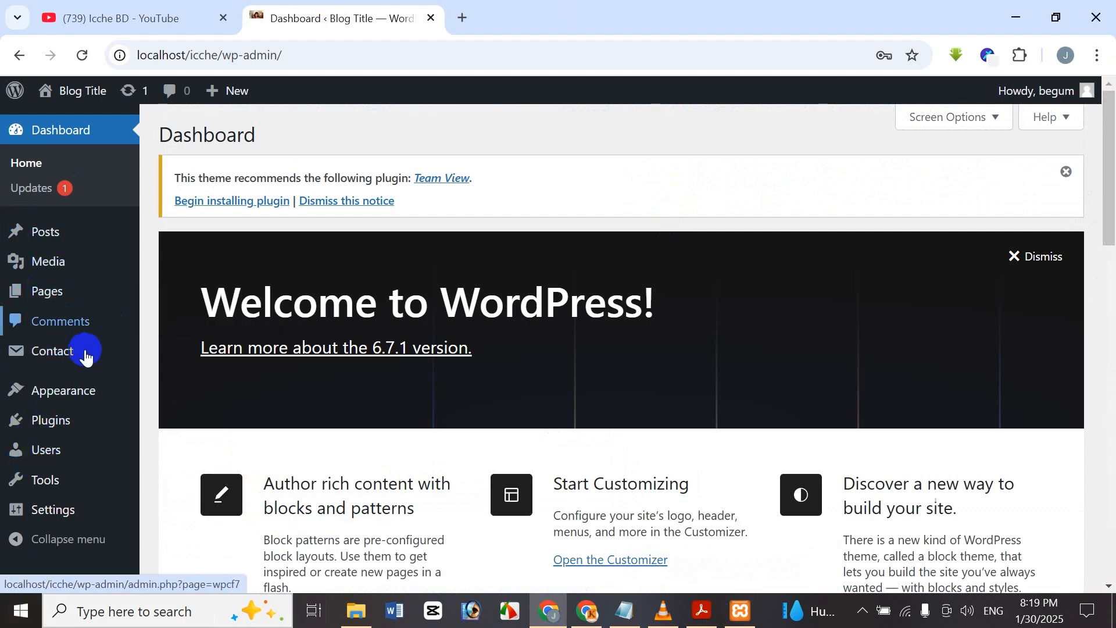
mouse_move(96, 397)
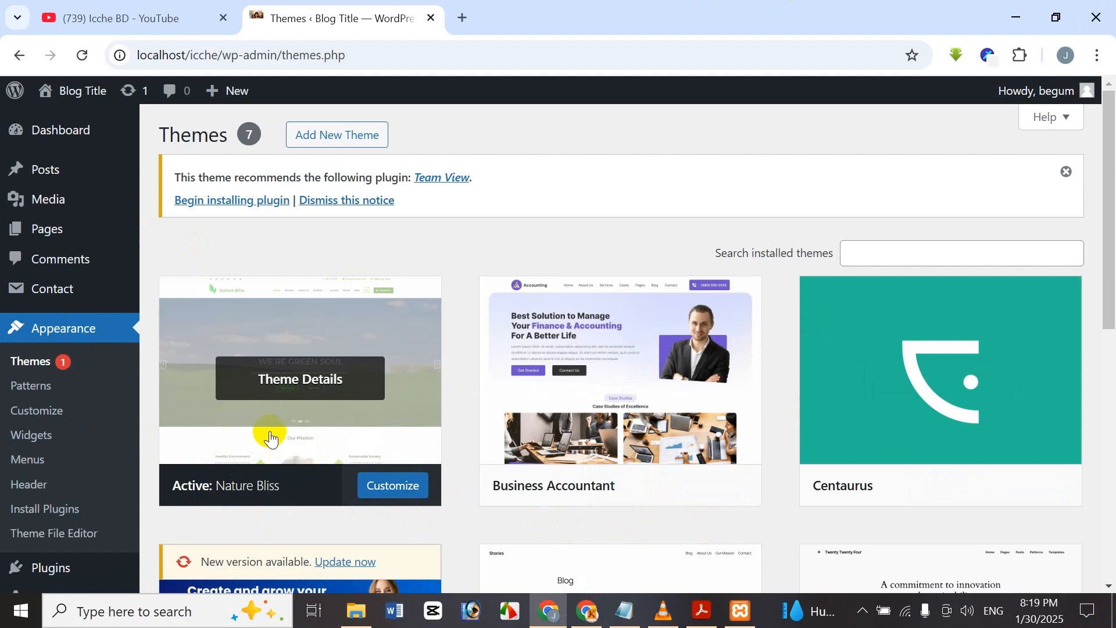
Open the Nature Bliss Customizer in a new tab and show its Menus panel.
left_click(422, 481)
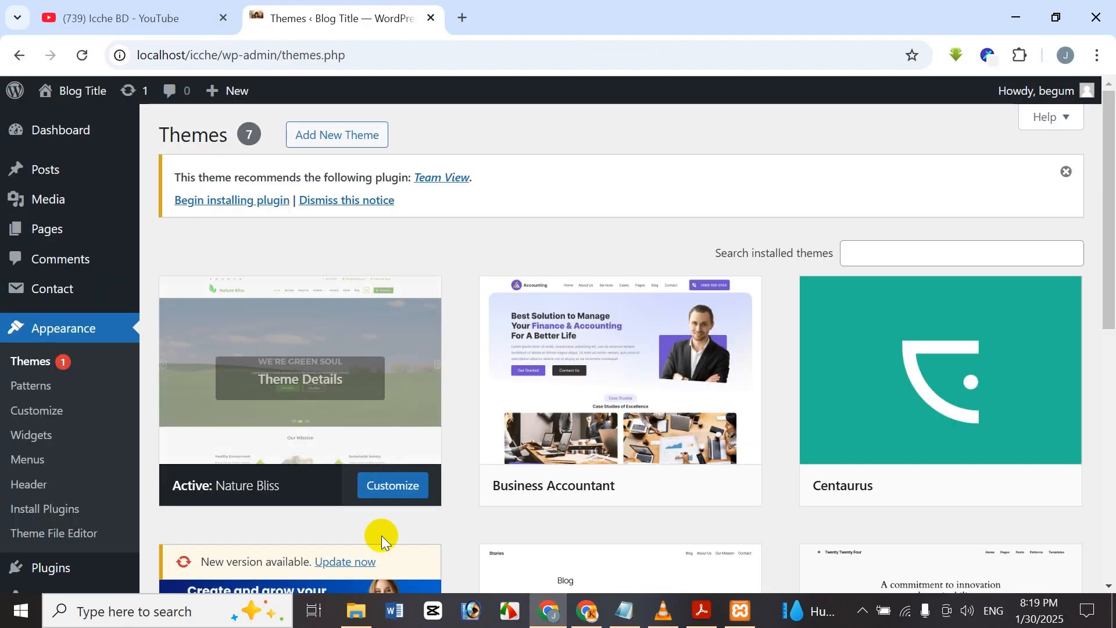
left_click(408, 479)
right_click(408, 485)
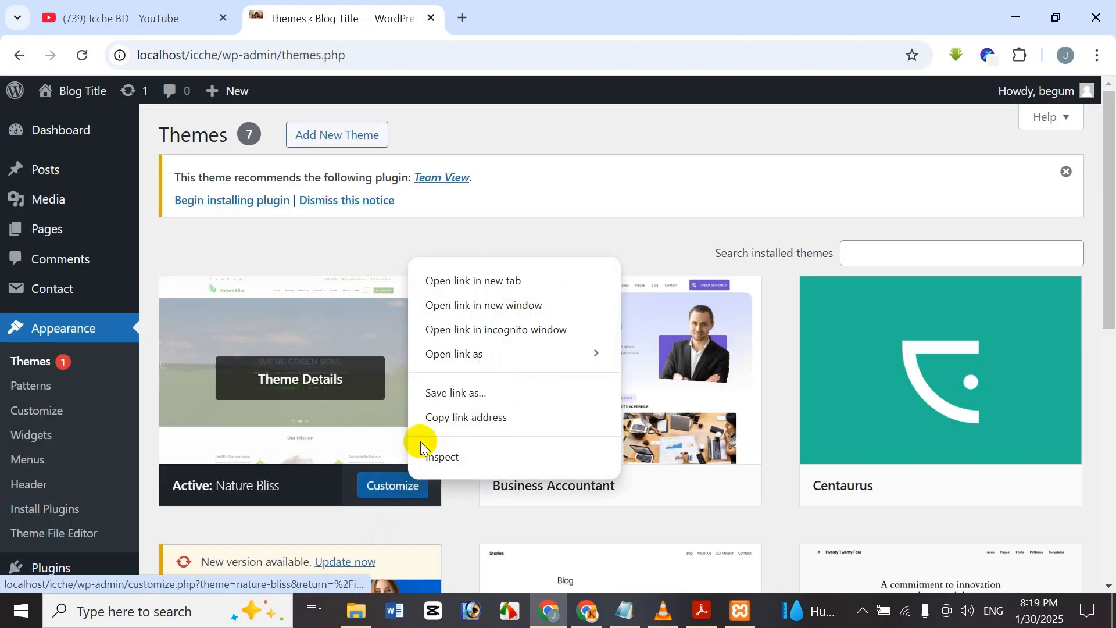
left_click(498, 279)
left_click(511, 7)
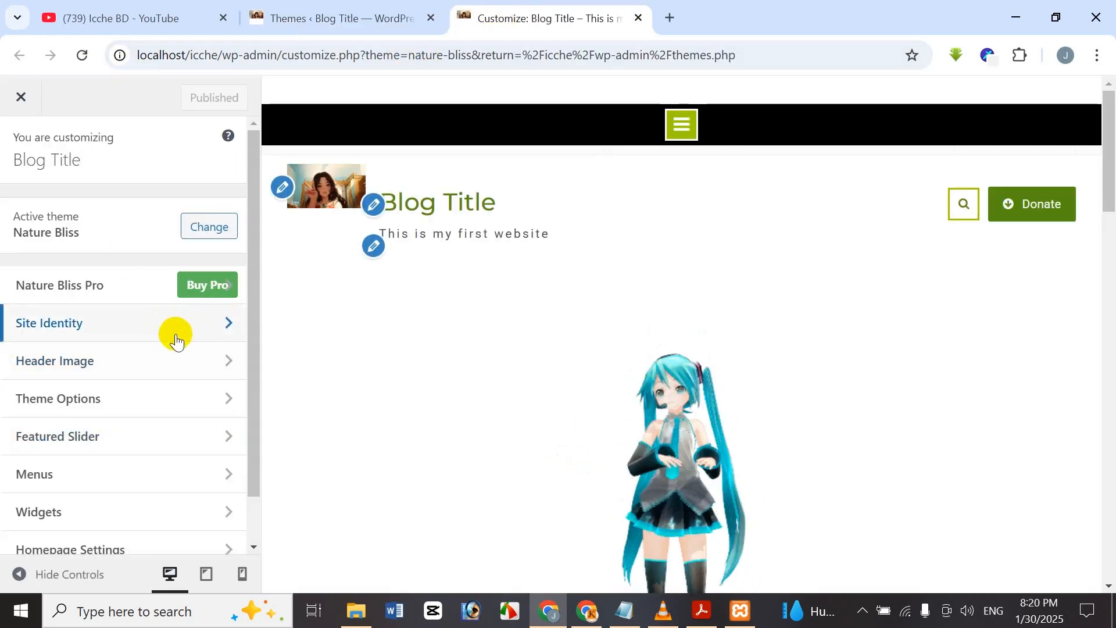
left_click(122, 477)
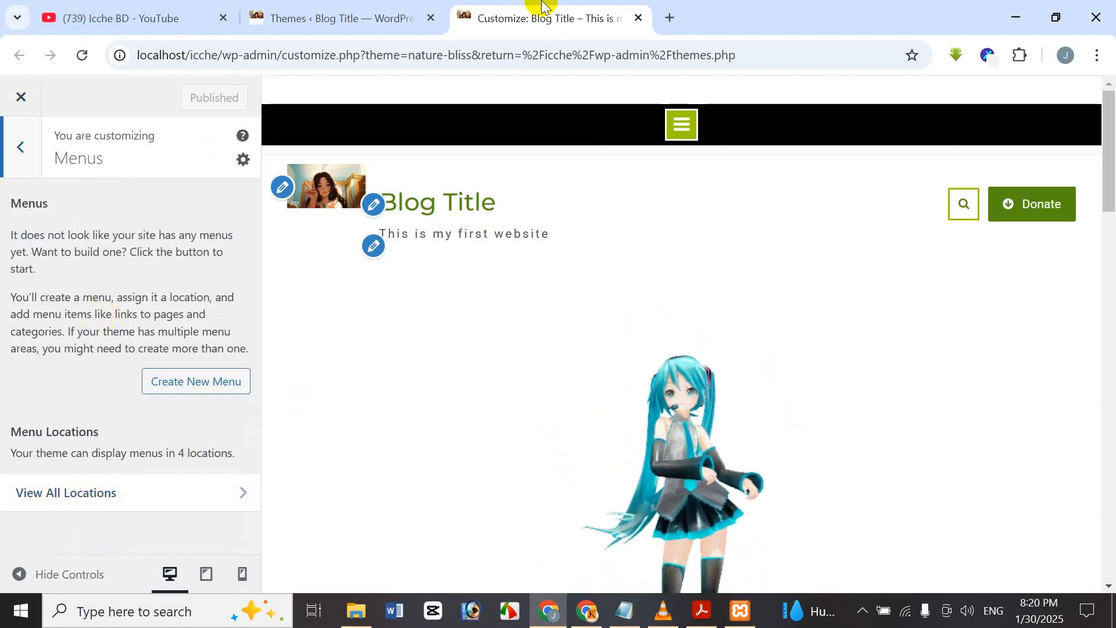
From the Themes page, open Appearance > Menus in another new tab.
left_click(361, 13)
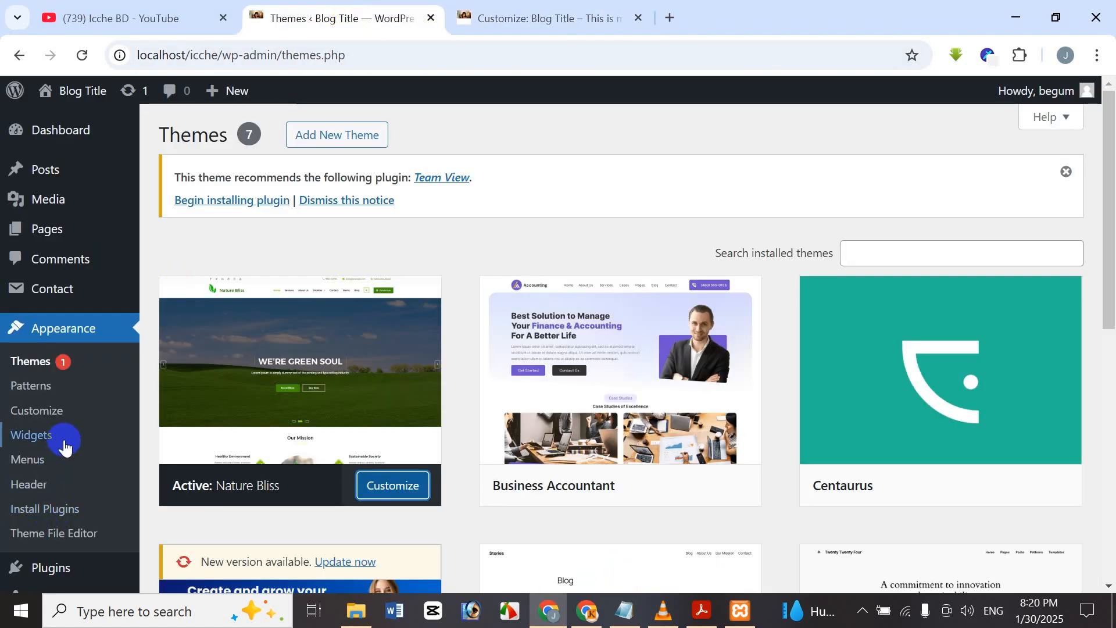
right_click(30, 463)
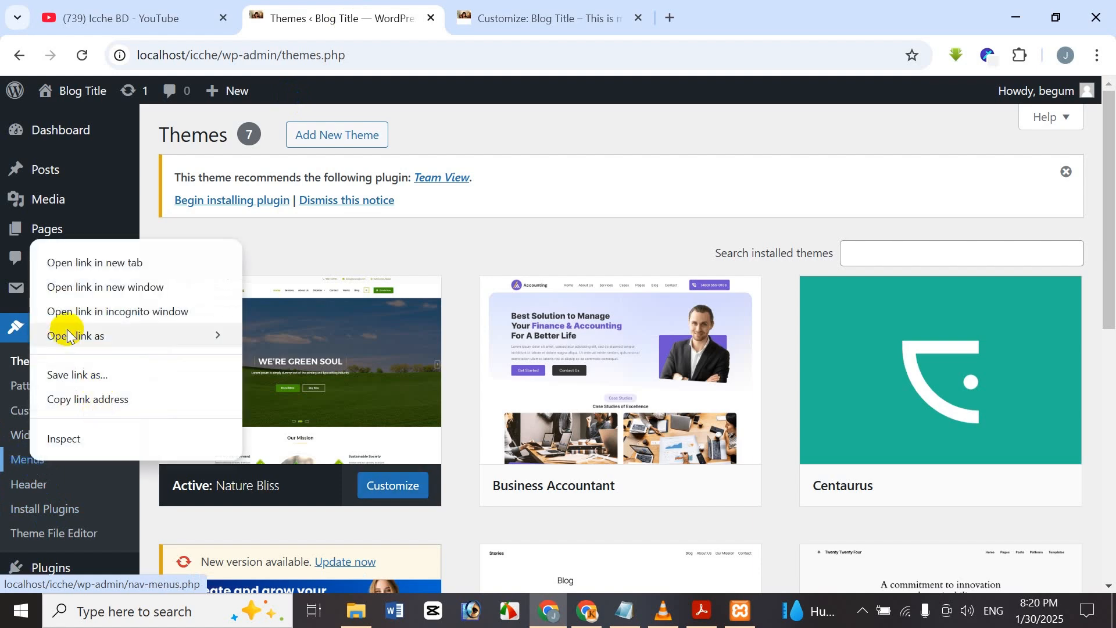
left_click(110, 263)
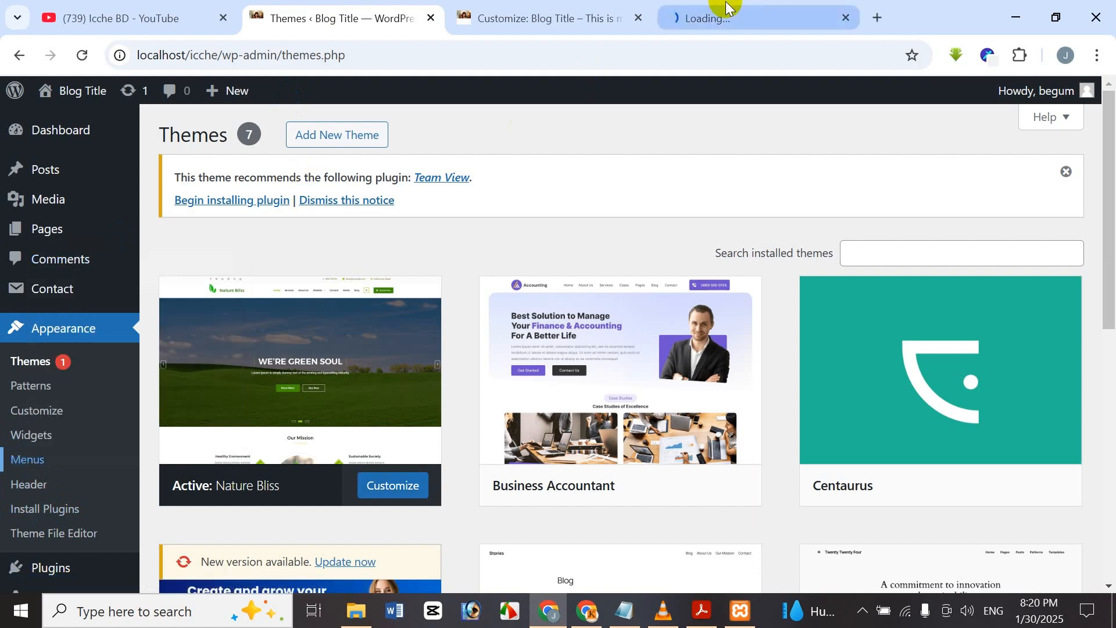
Enter 'Main Menu' as the menu name and create the menu.
left_click_drag(738, 10, 507, 12)
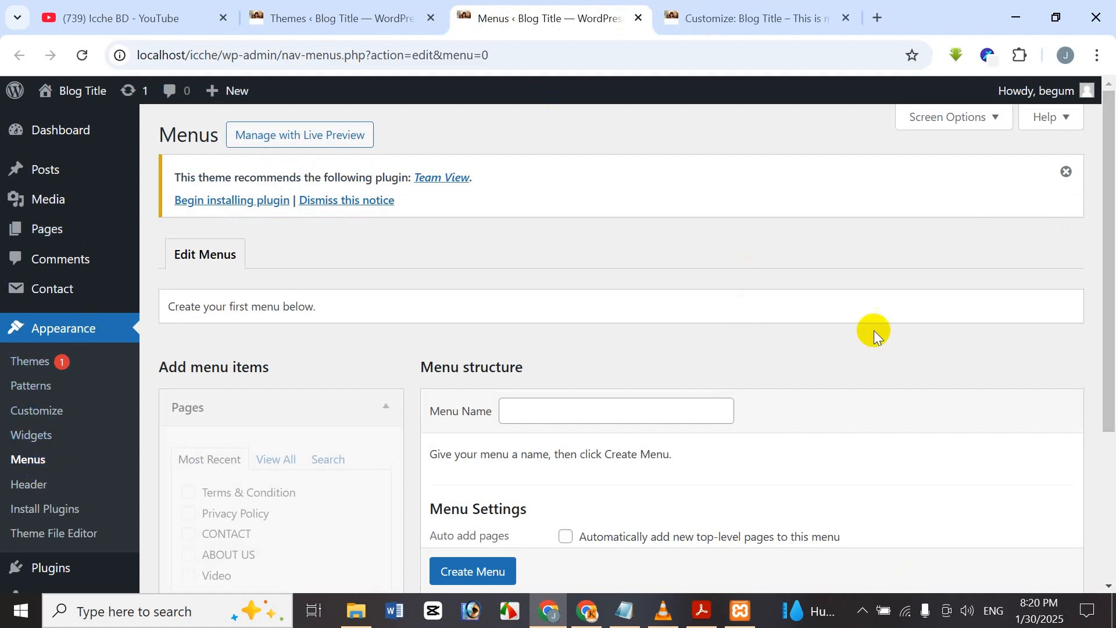
left_click_drag(1107, 212, 1108, 386)
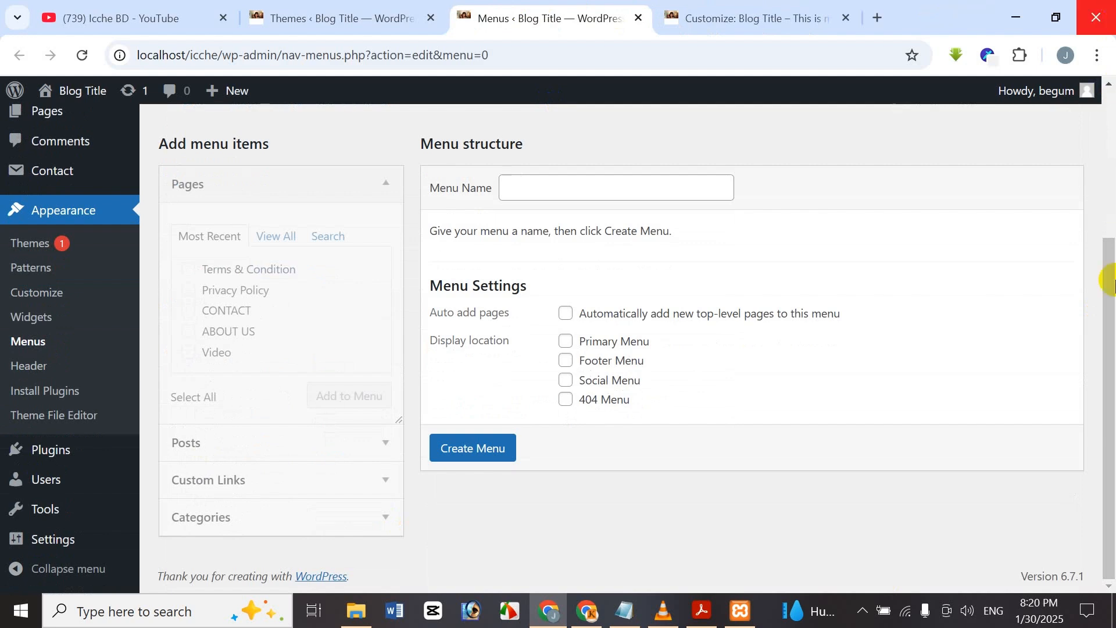
left_click_drag(1108, 461, 1111, 178)
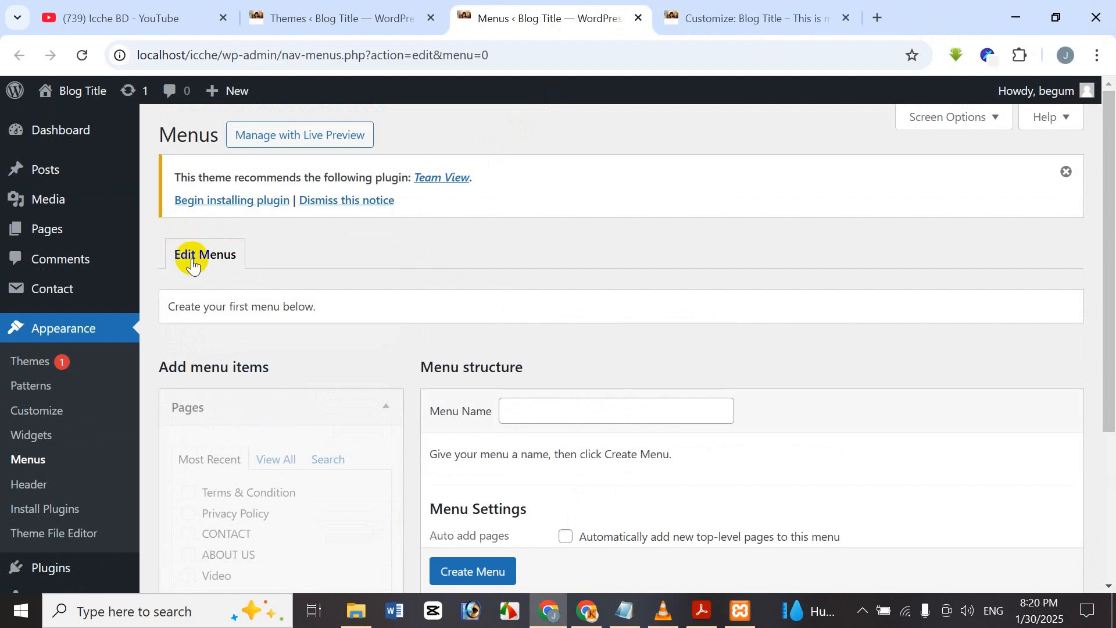
left_click_drag(1109, 368, 1096, 456)
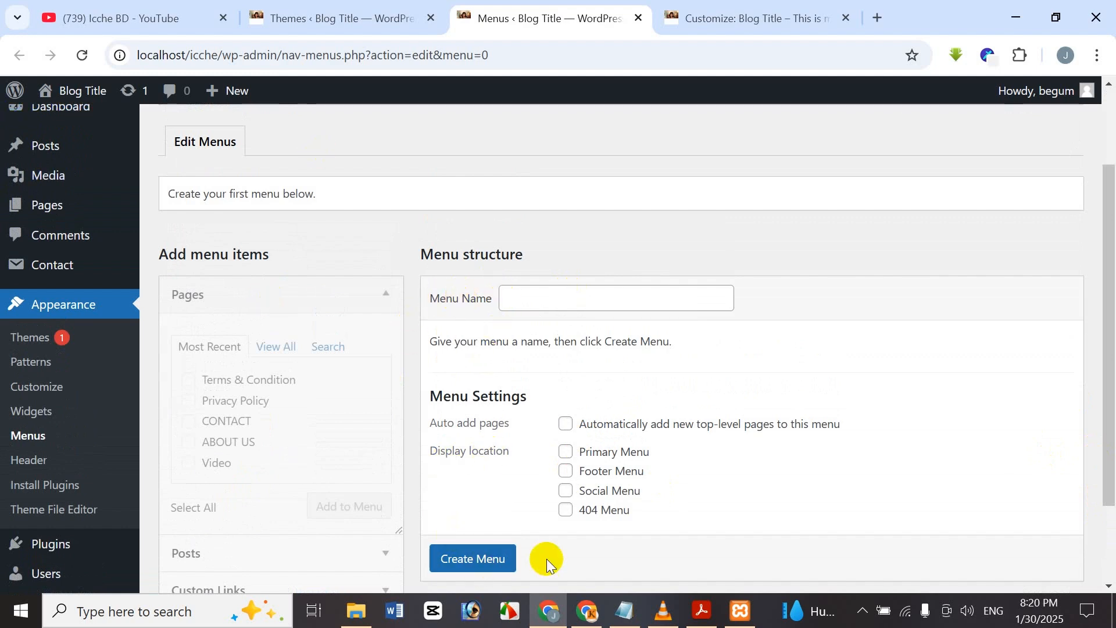
left_click_drag(1108, 421, 1059, 516)
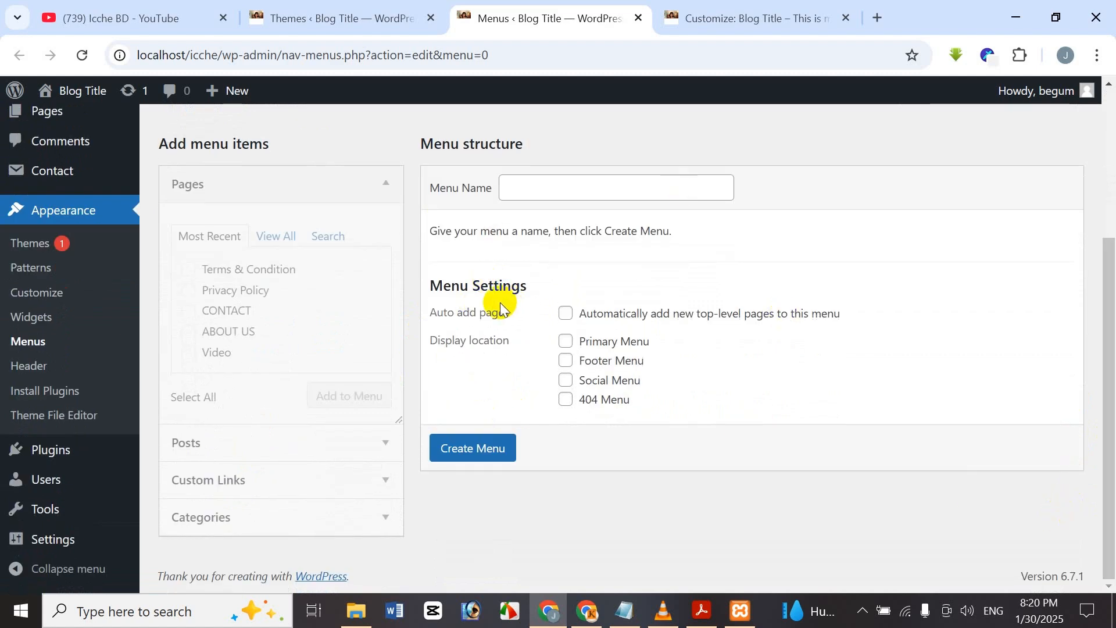
left_click(573, 187)
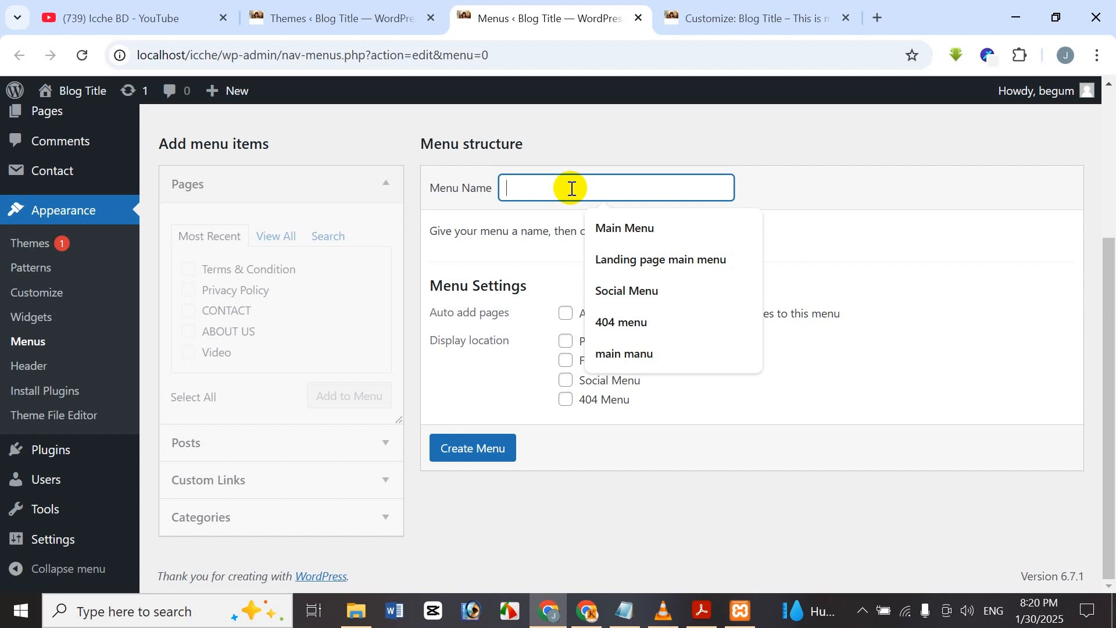
type("M")
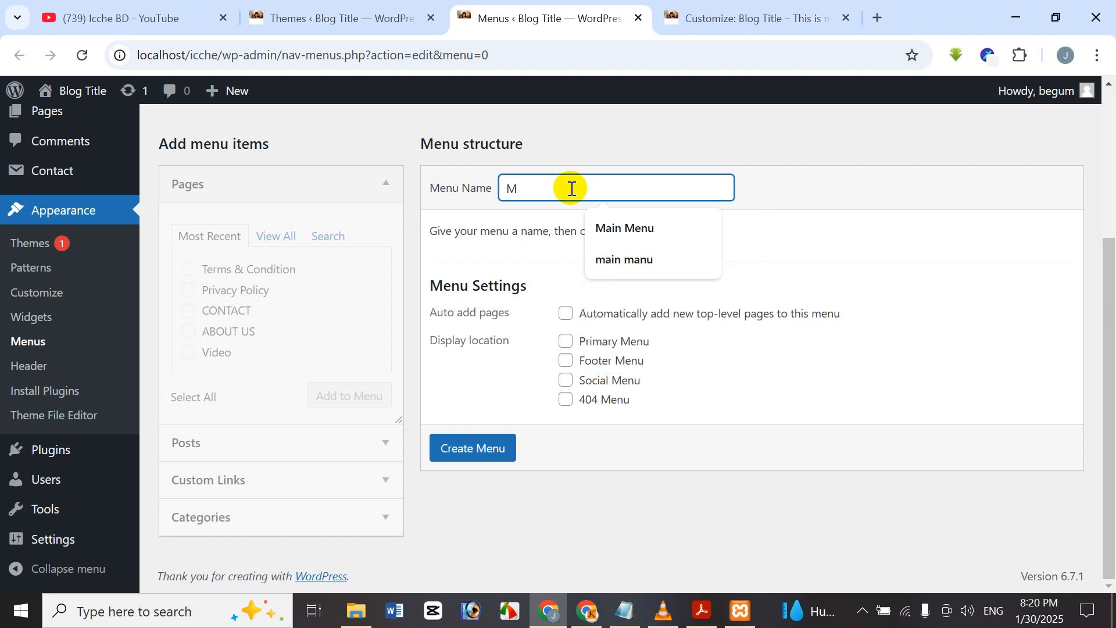
type("an")
key("BackSpace")
key("BackSpace")
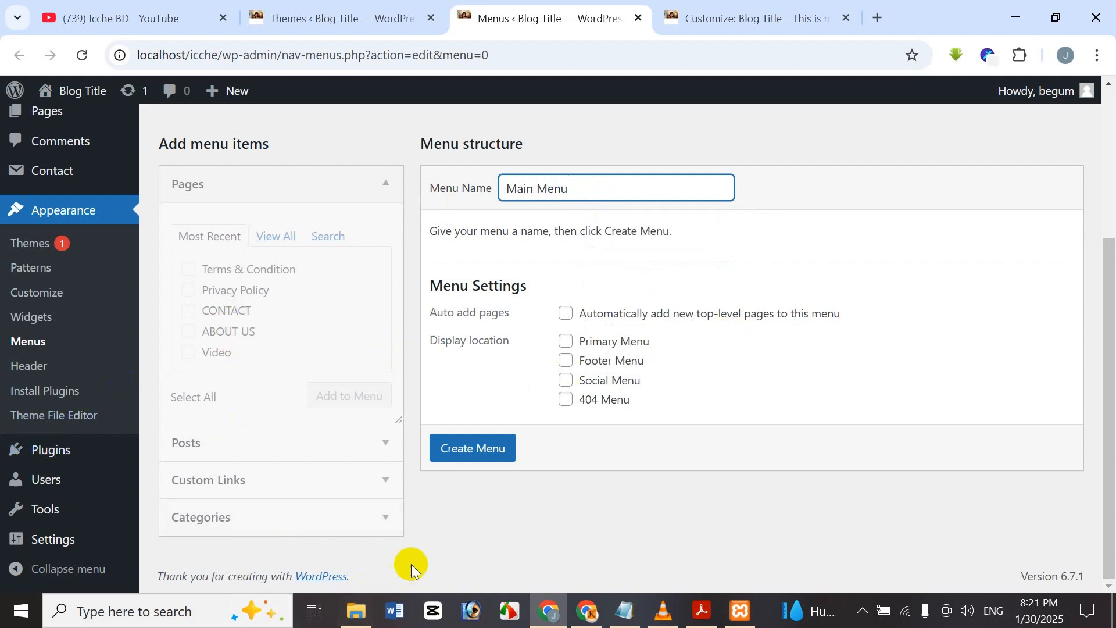
left_click(462, 457)
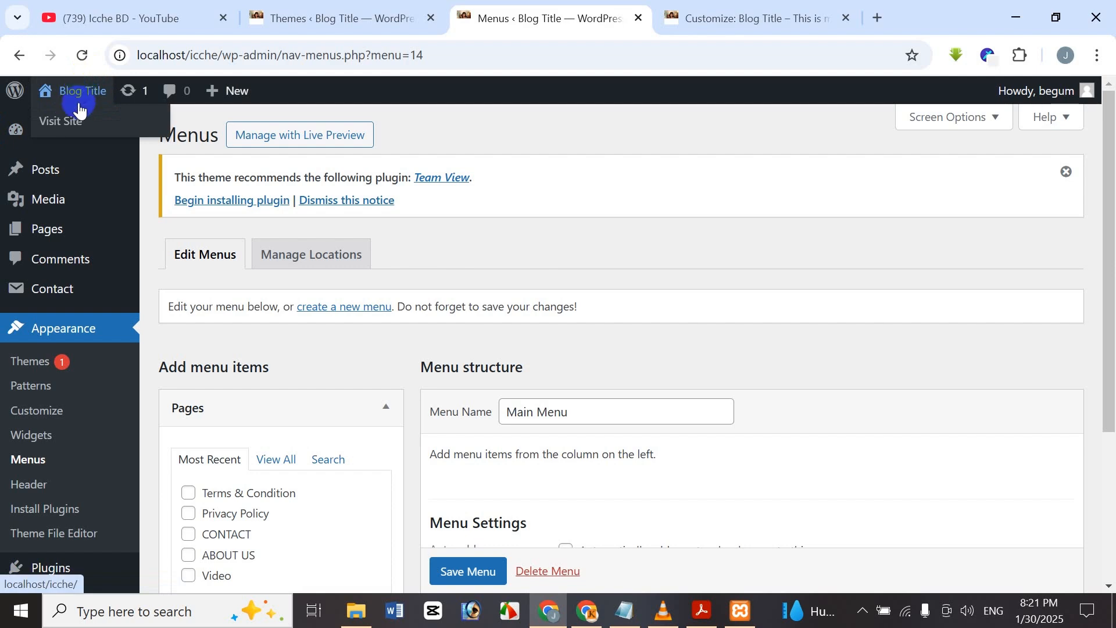
left_click(722, 11)
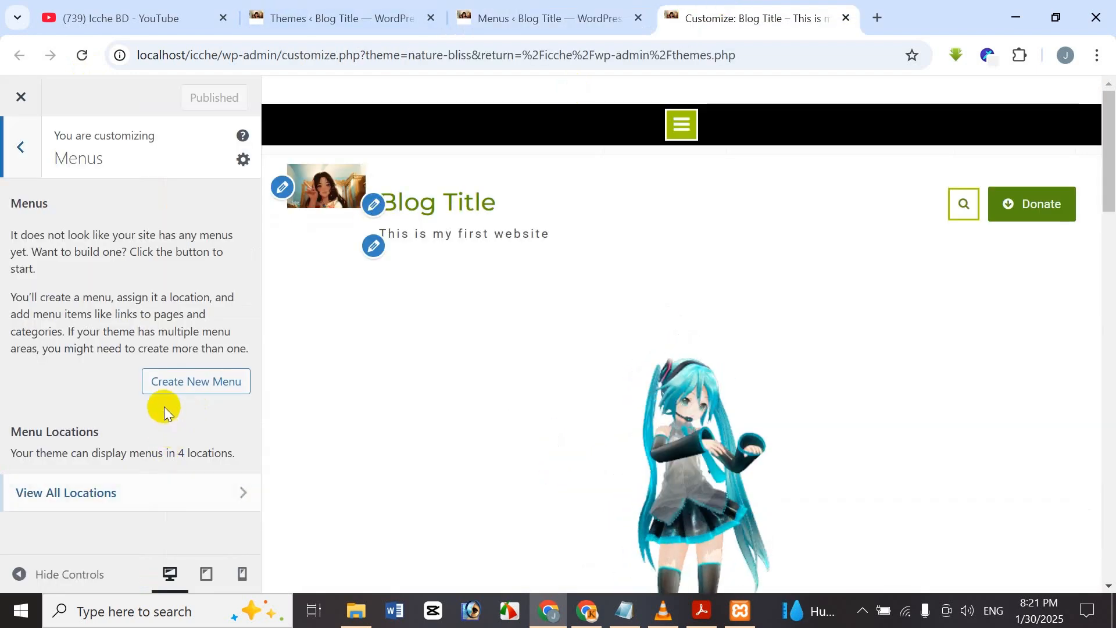
left_click(494, 8)
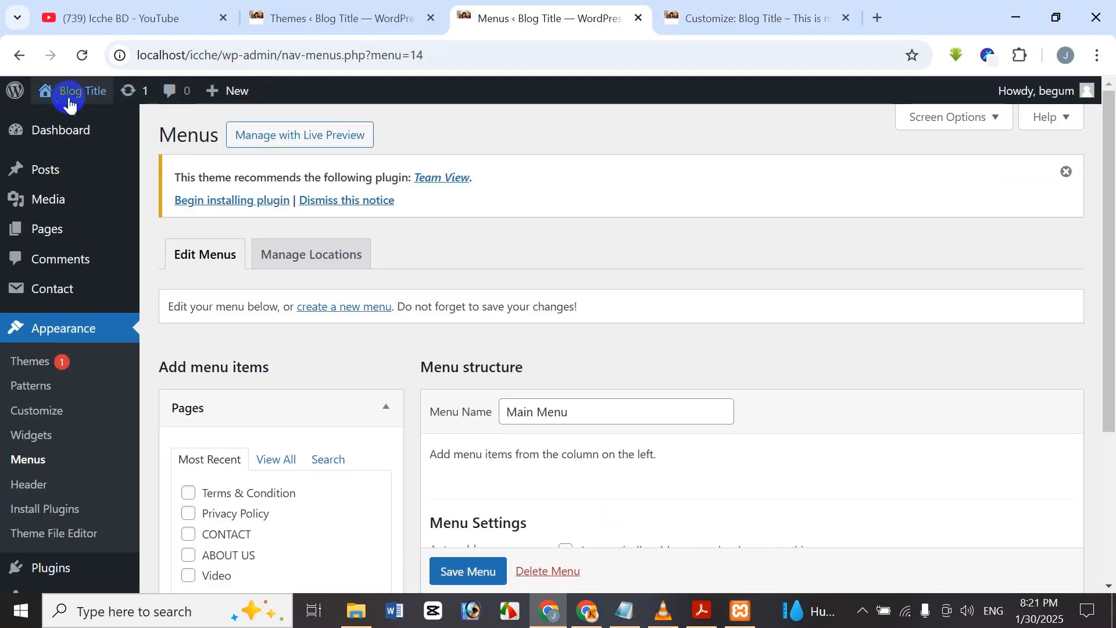
Open the site front page in a new tab to check its Home, Video, ABOUT US, CONTACT links.
right_click(70, 123)
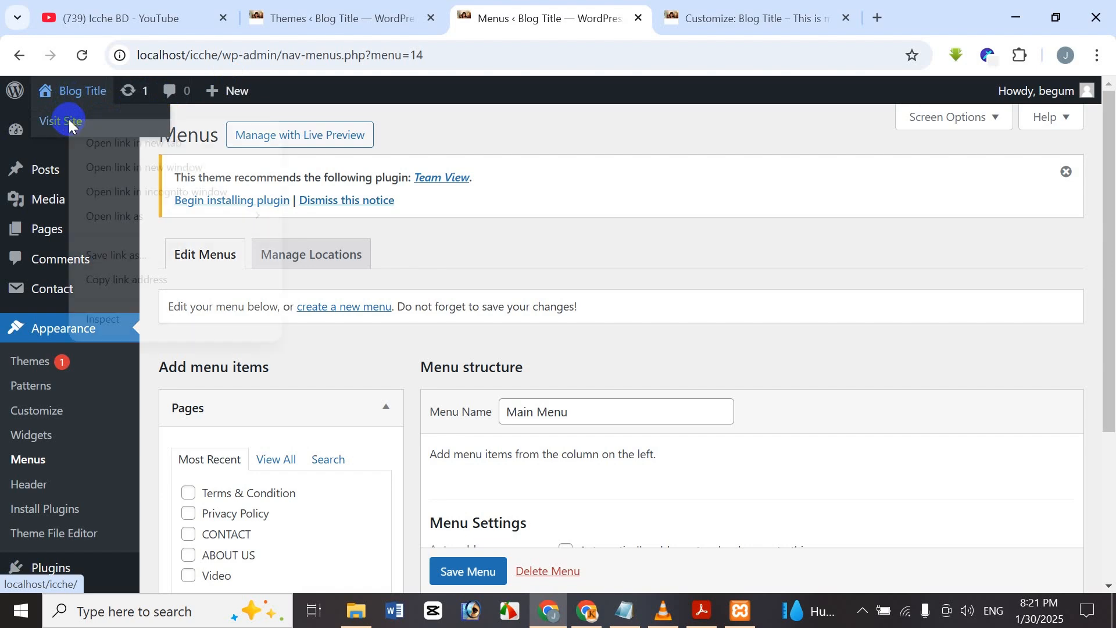
left_click(122, 165)
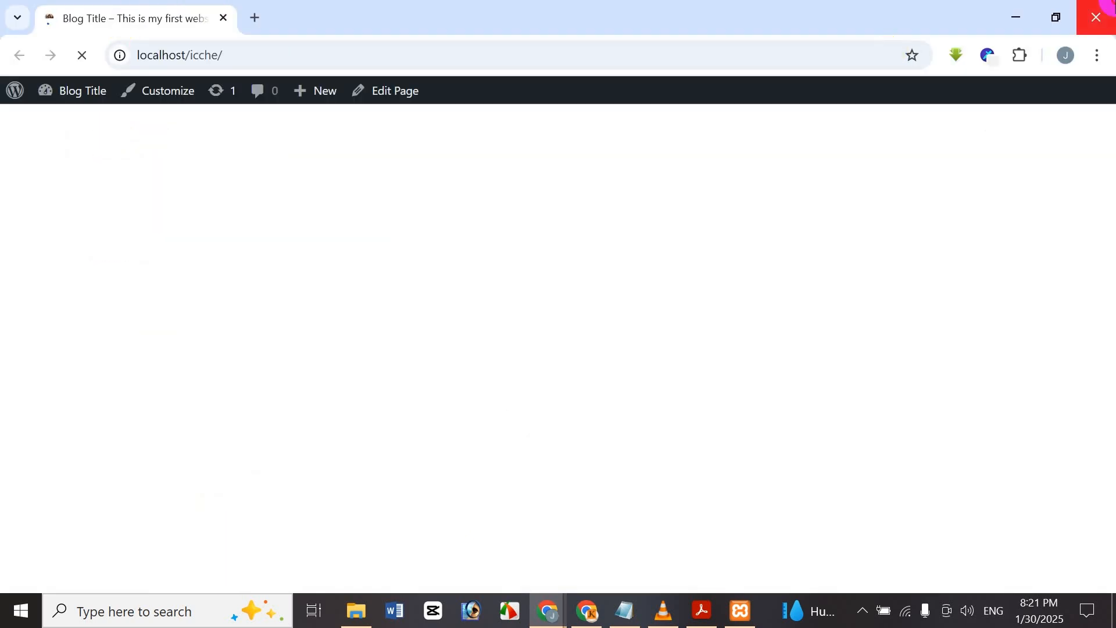
left_click(1096, 17)
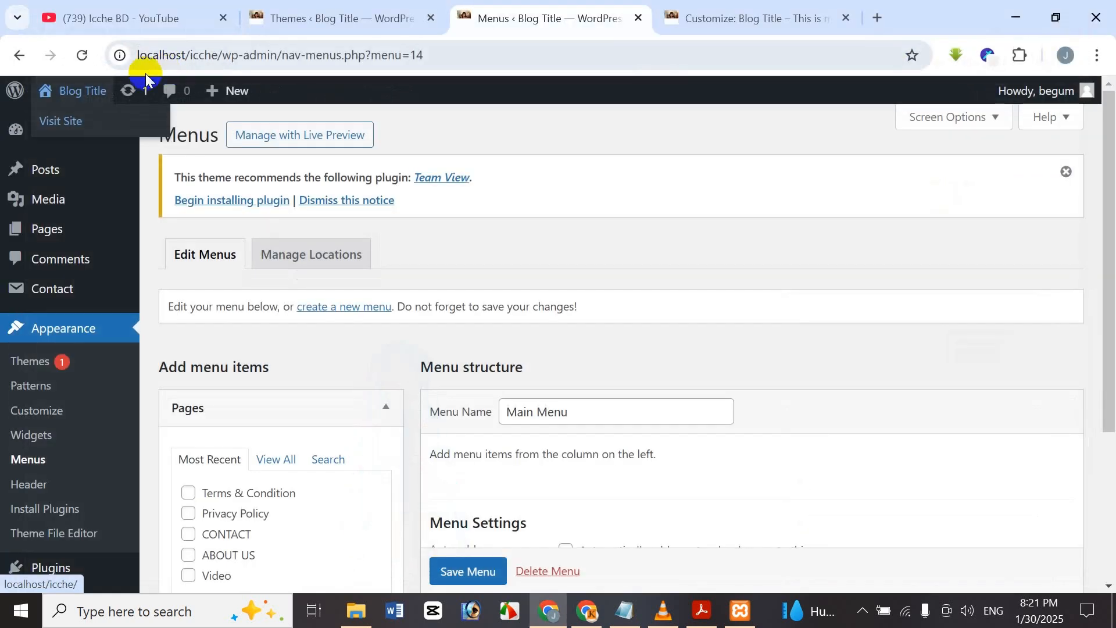
right_click(86, 120)
left_click(137, 138)
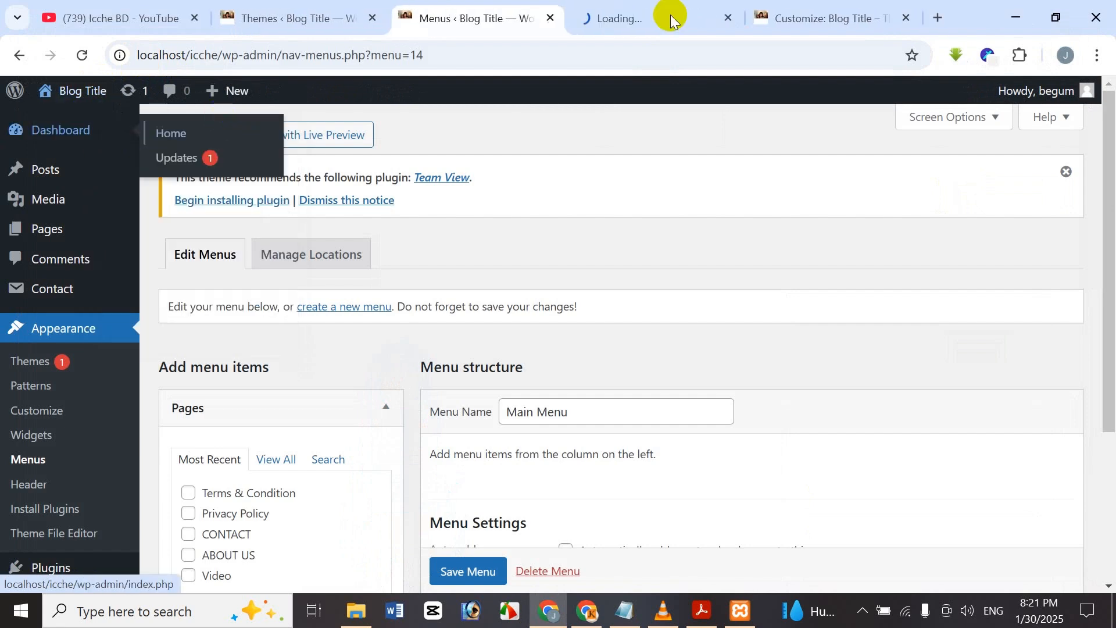
left_click_drag(748, 8, 606, 17)
left_click_drag(773, 6, 628, 21)
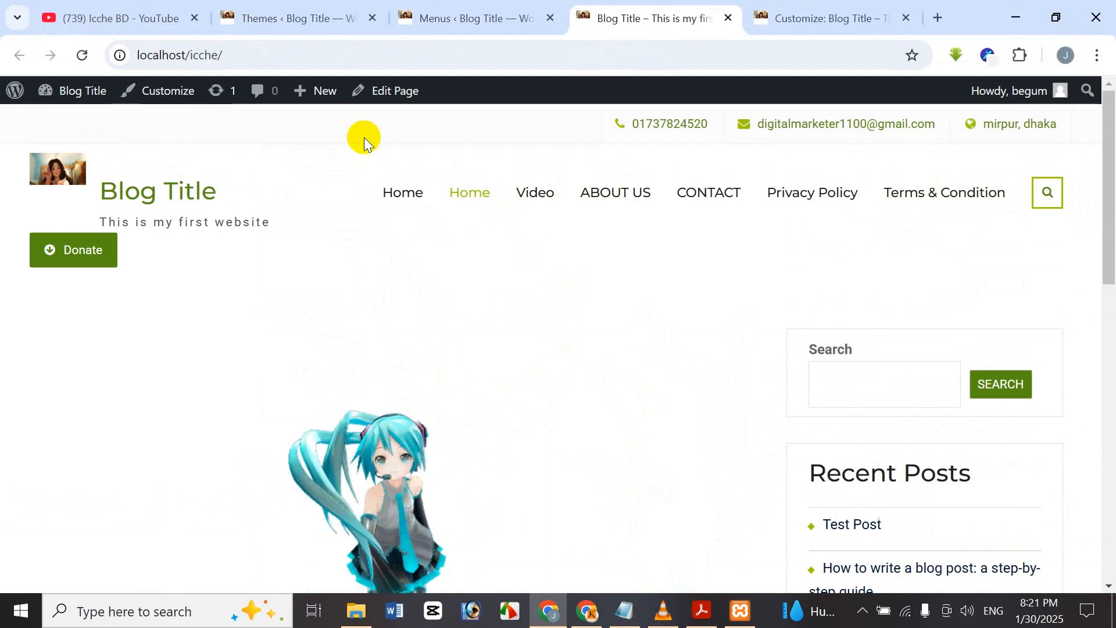
left_click(444, 7)
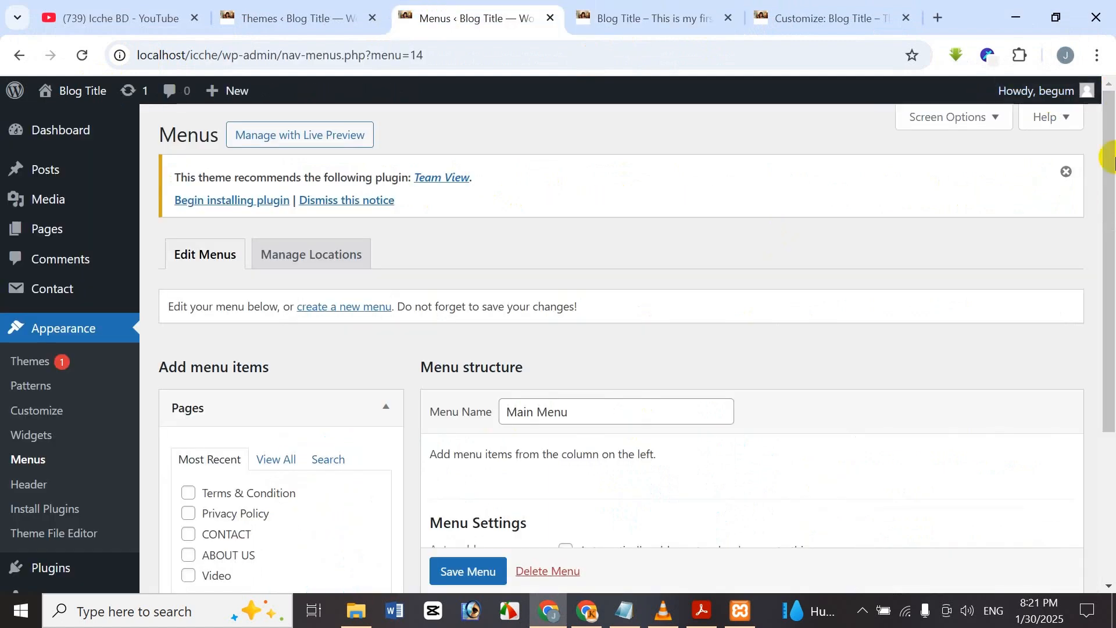
From the Pages View All list, add Home, Video, ABOUT US and CONTACT to Main Menu.
left_click_drag(1102, 169, 1092, 356)
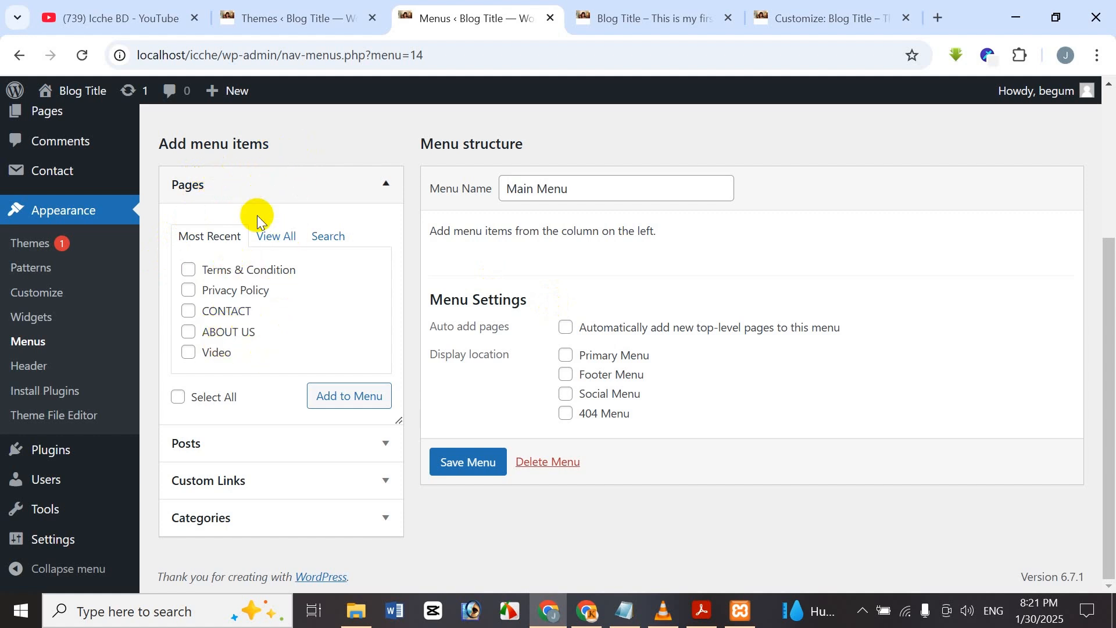
left_click(289, 238)
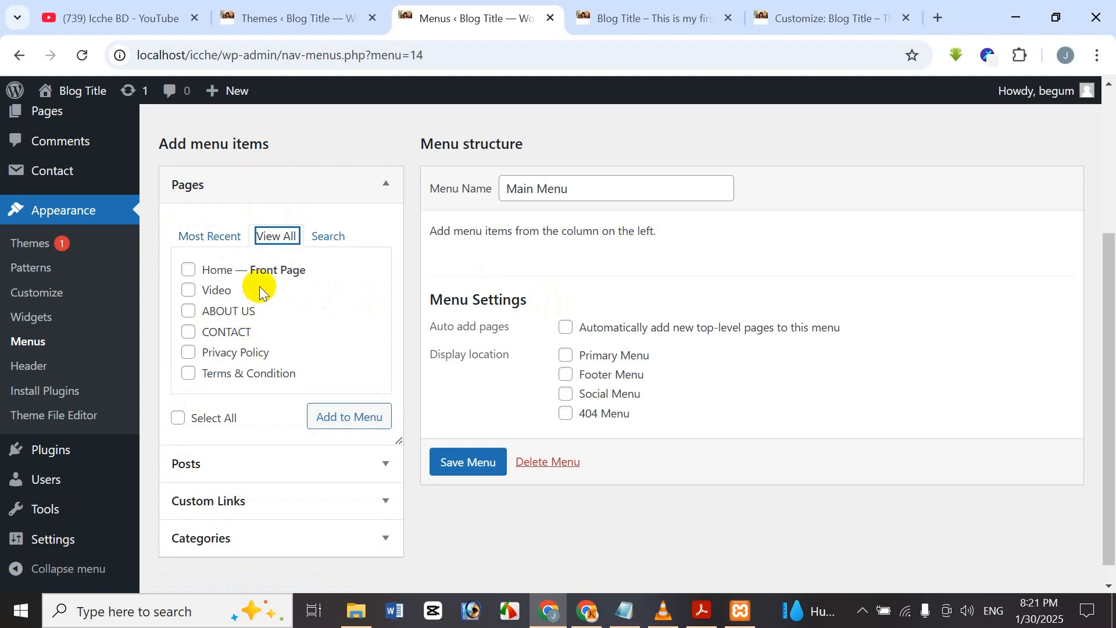
left_click(213, 244)
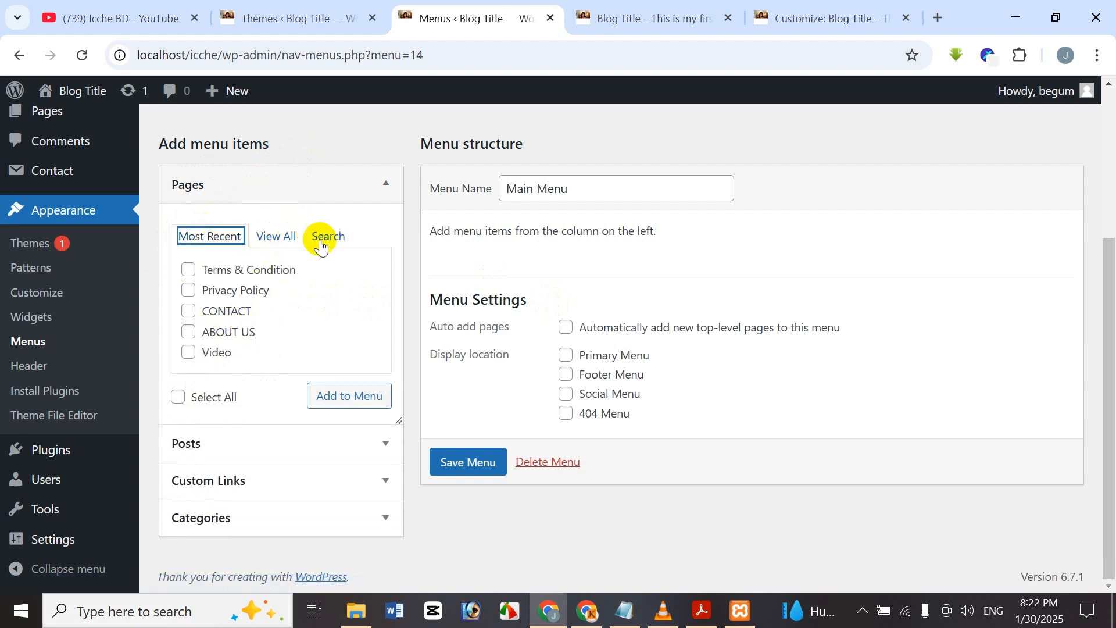
left_click(284, 231)
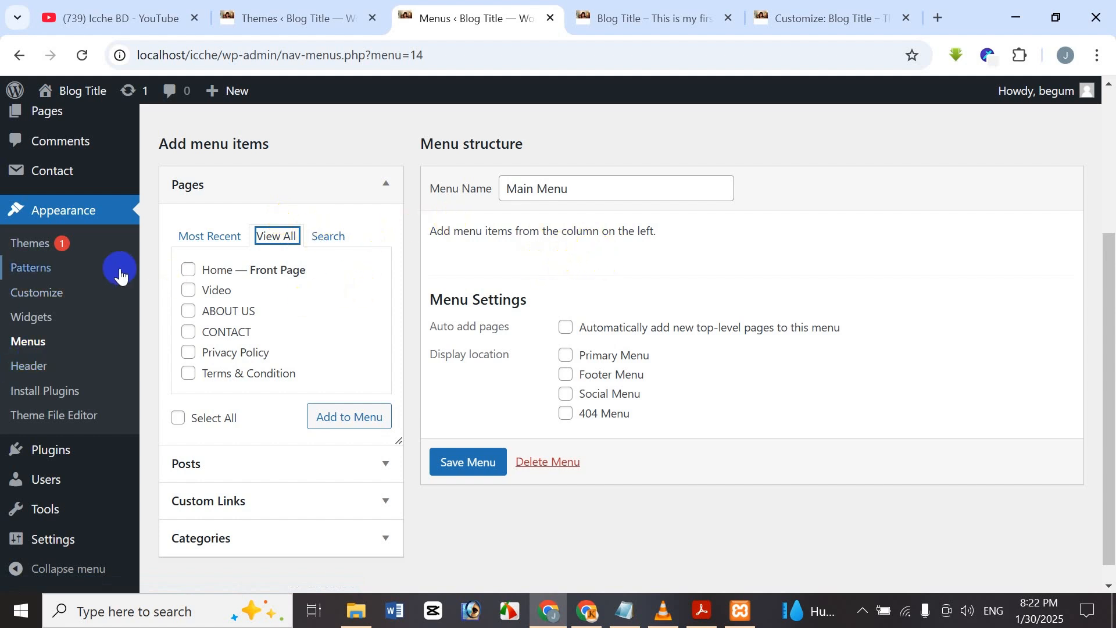
left_click(179, 416)
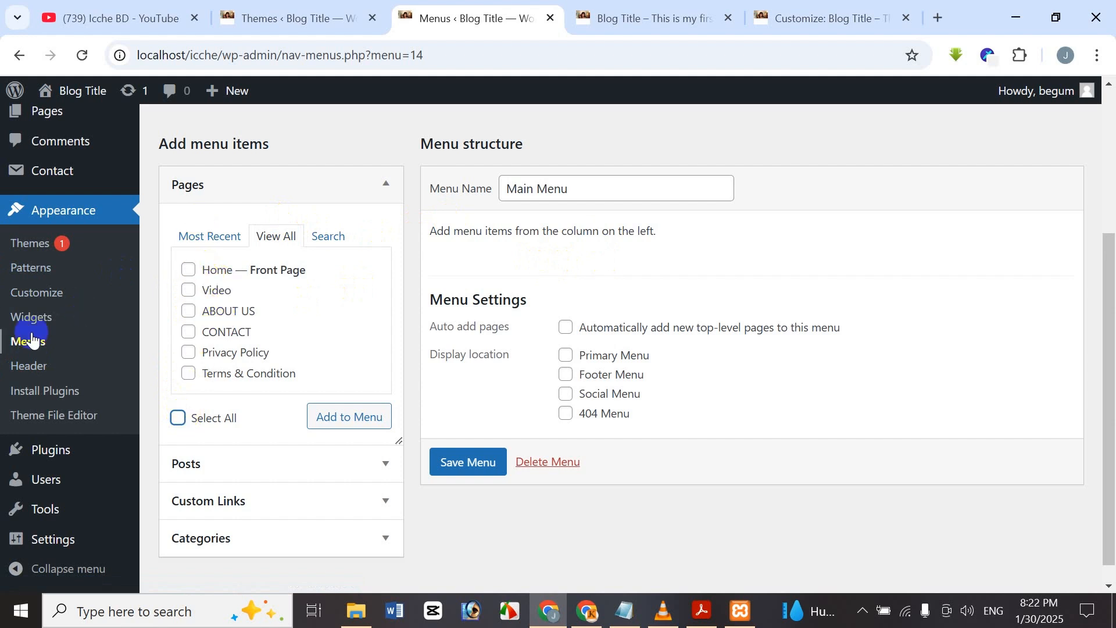
left_click(197, 270)
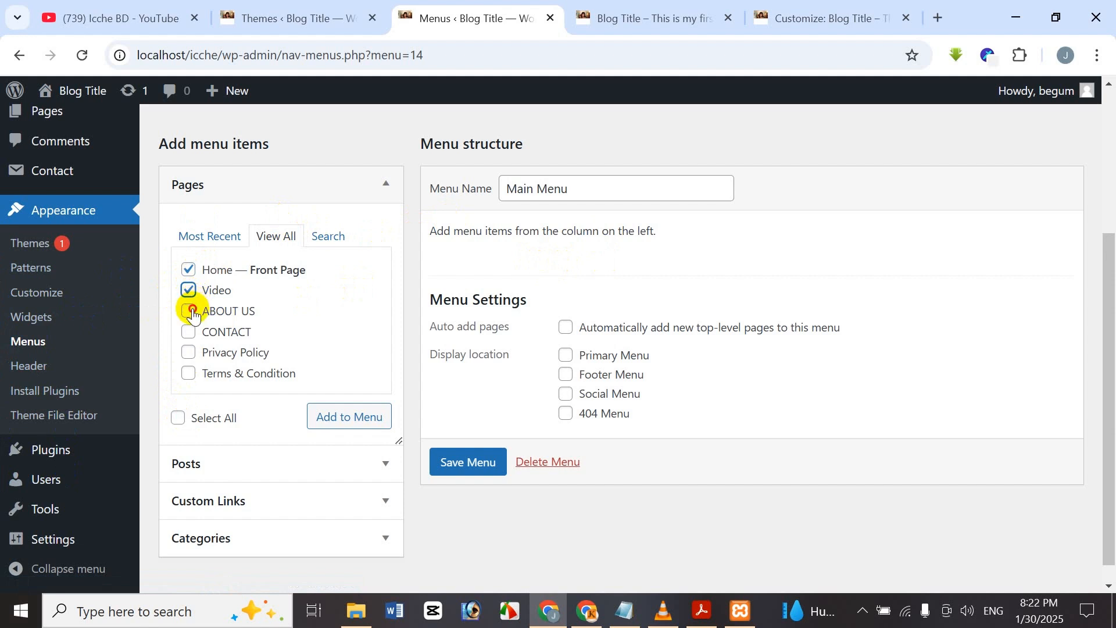
left_click(192, 313)
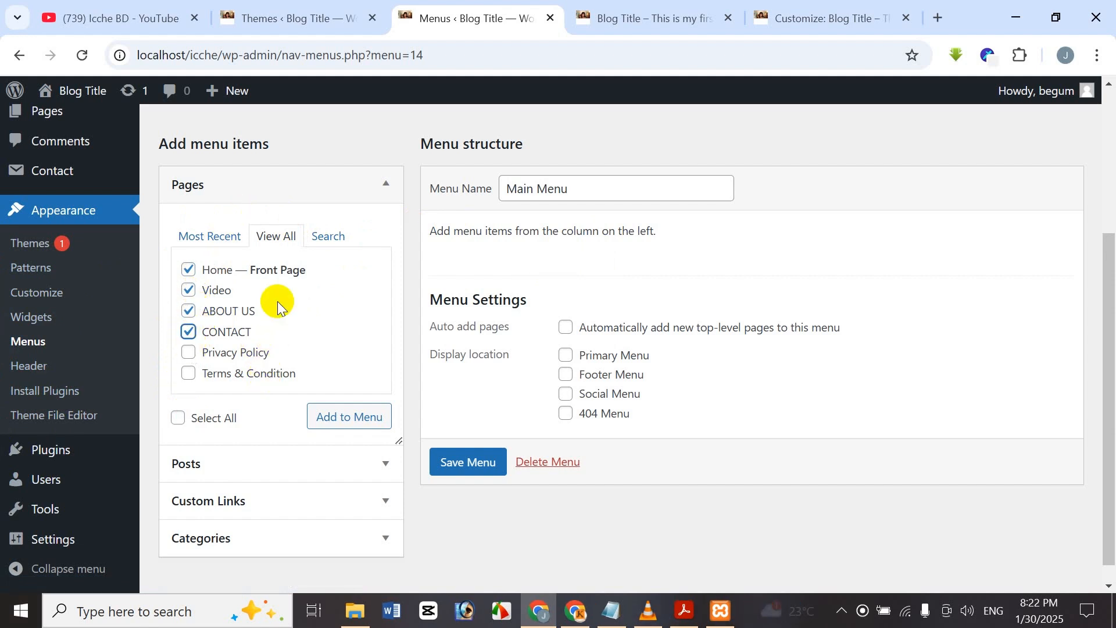
left_click(365, 426)
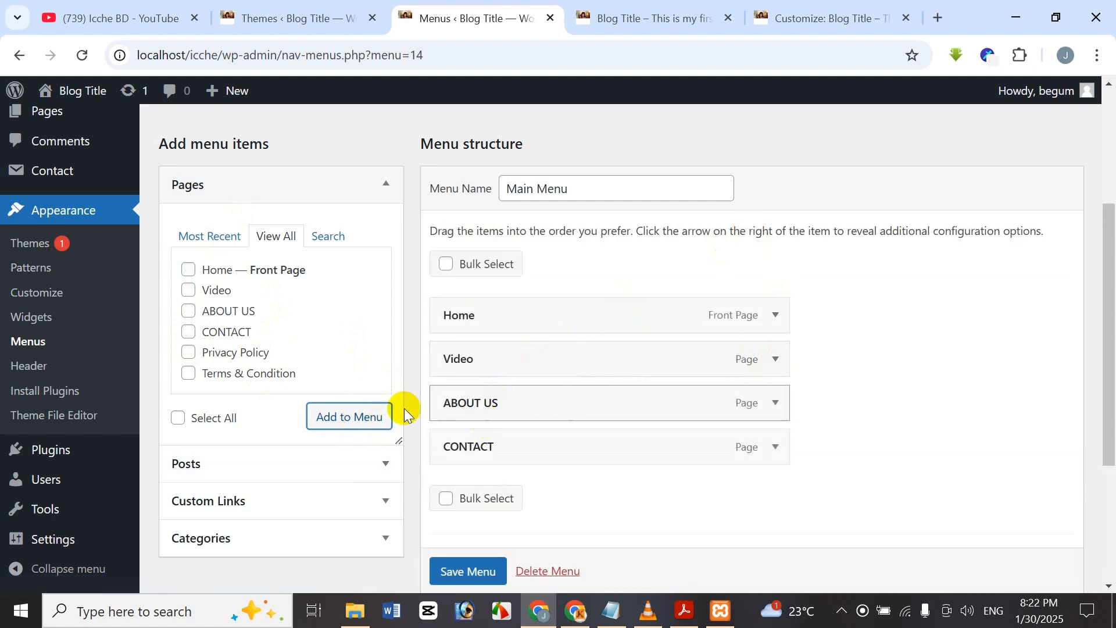
Turn on Bulk Select for the Main Menu items.
mouse_move(1109, 388)
left_mouse_down()
mouse_move(1102, 475)
mouse_move(1093, 391)
left_mouse_up()
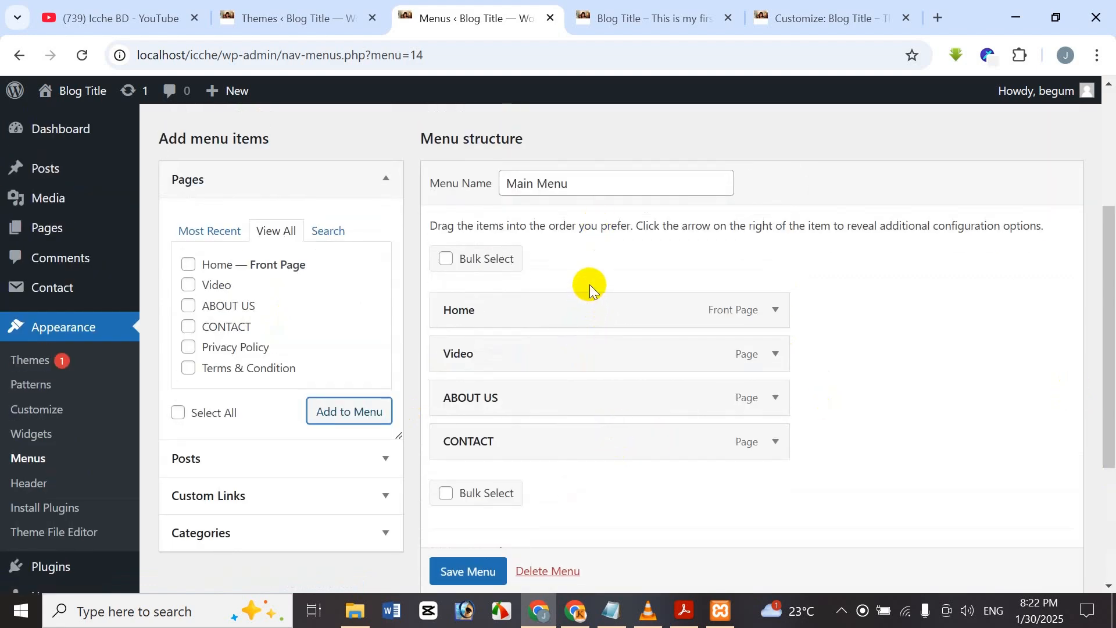
left_click(447, 259)
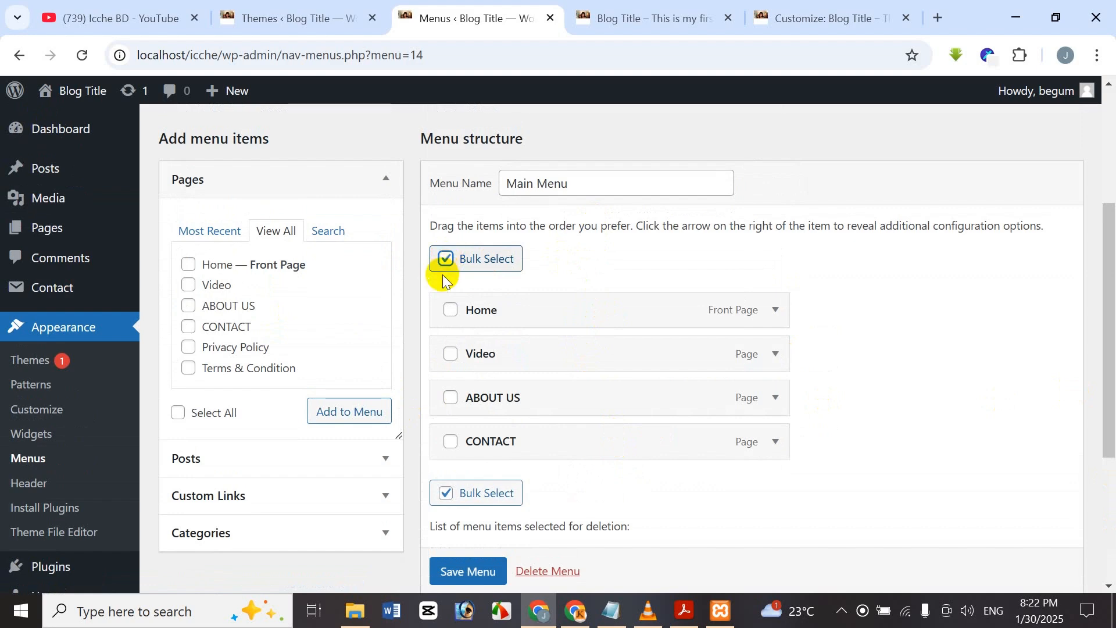
scroll(582, 384, "down", 3)
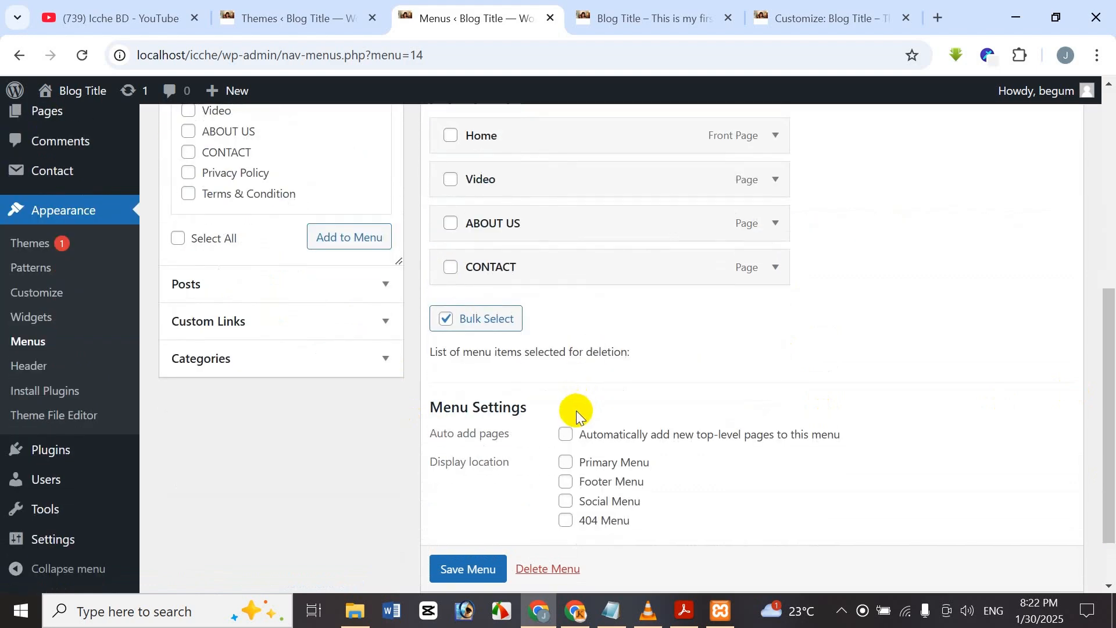
scroll(567, 361, "up", 5)
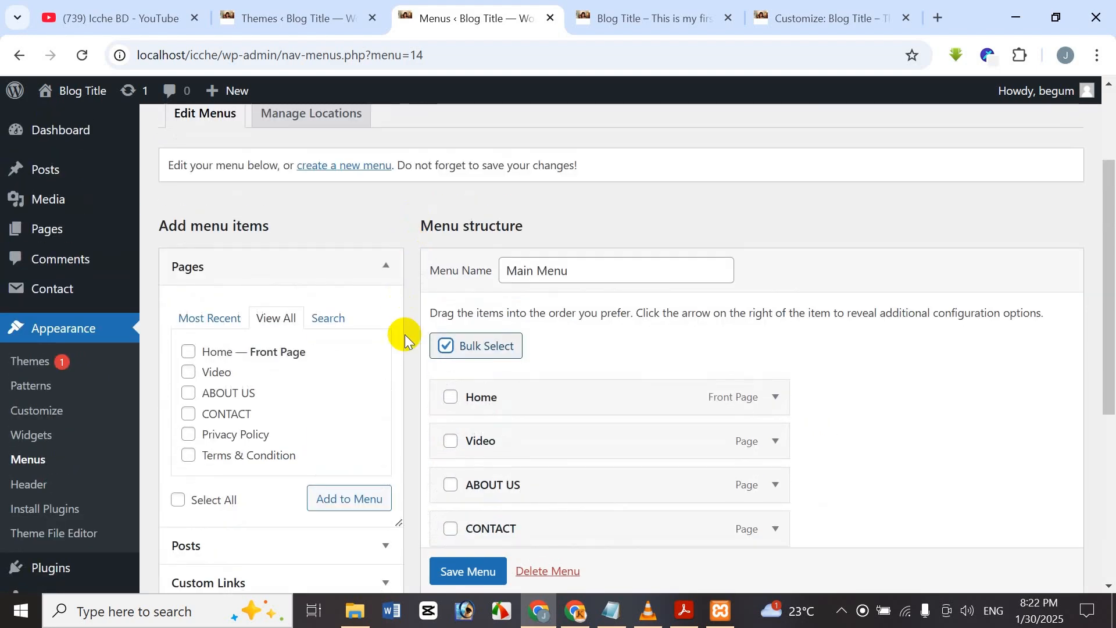
left_click(447, 346)
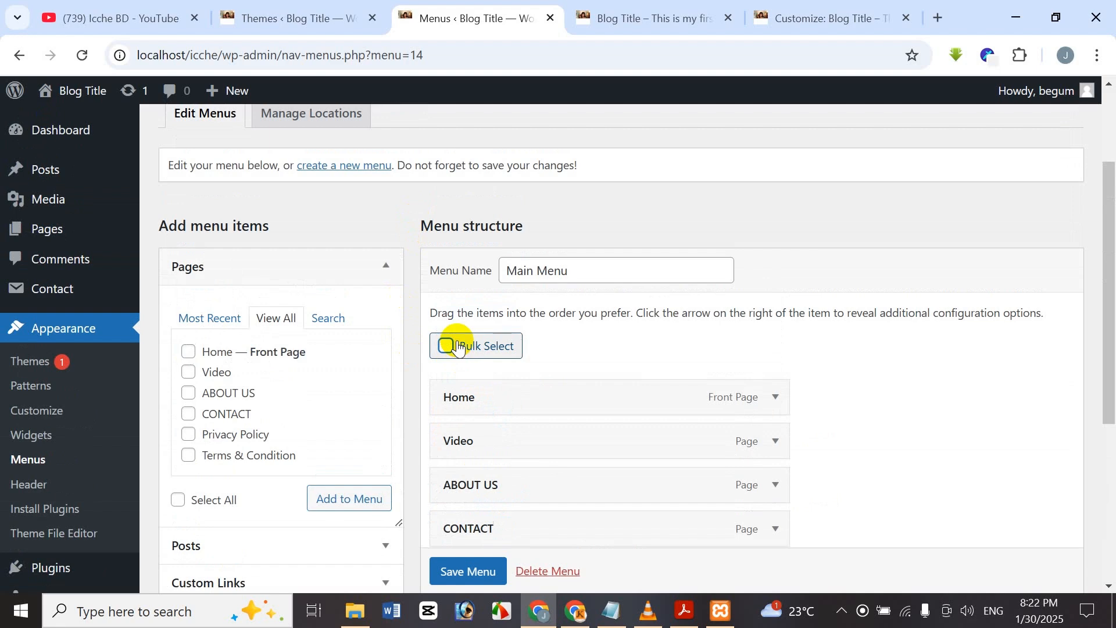
scroll(686, 460, "down", 5)
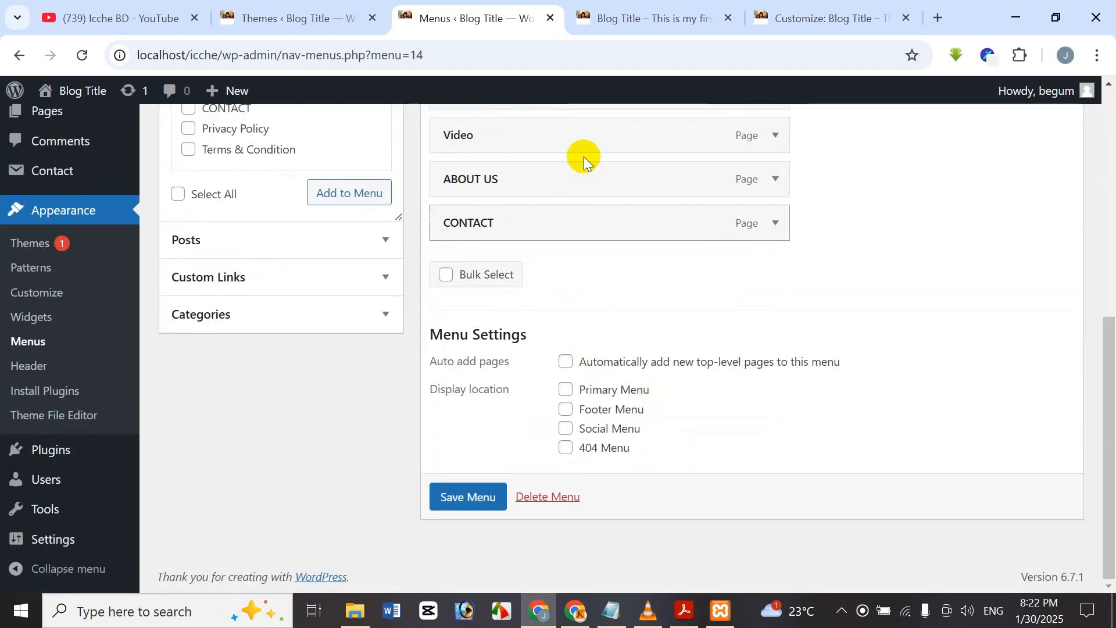
scroll(511, 387, "up", 6)
left_click(447, 384)
scroll(451, 374, "down", 3)
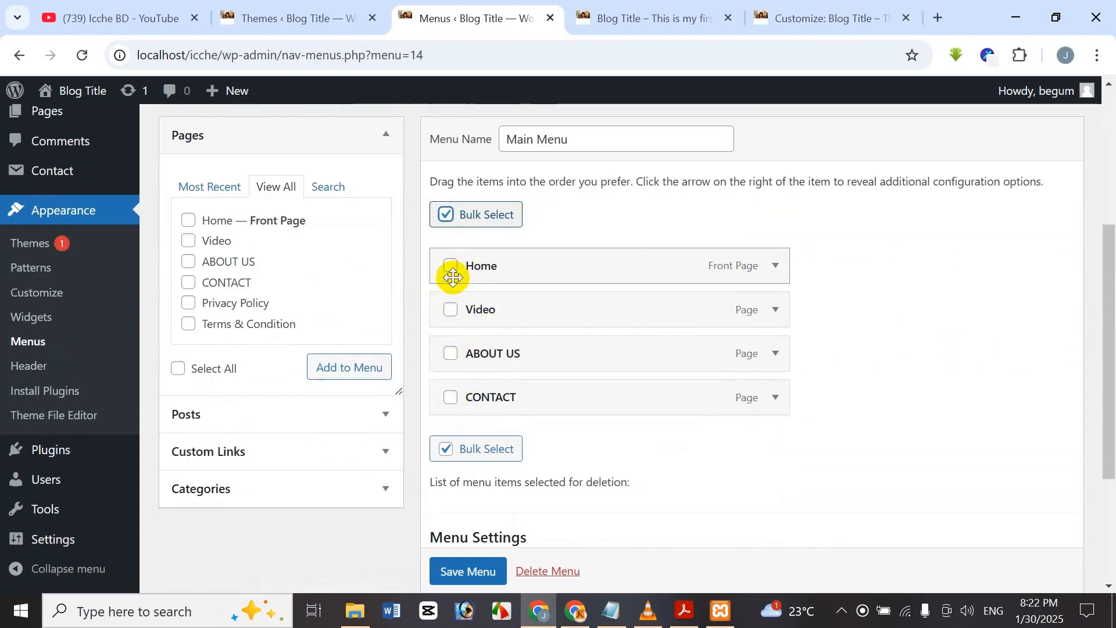
Tick the CONTACT item and remove it from Main Menu.
left_click(450, 308)
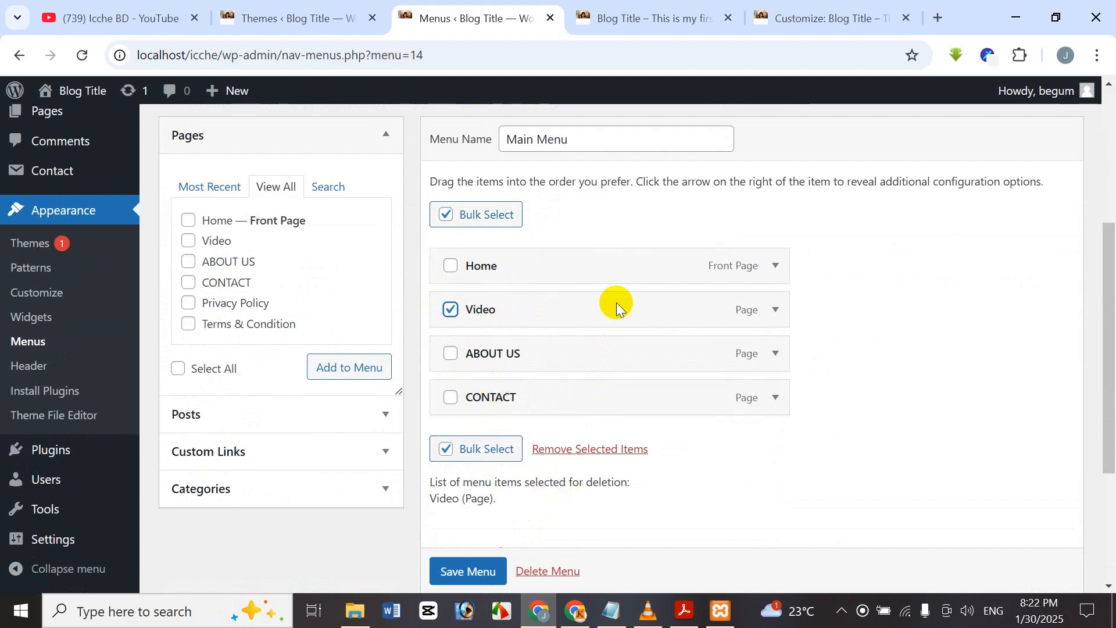
left_click(452, 309)
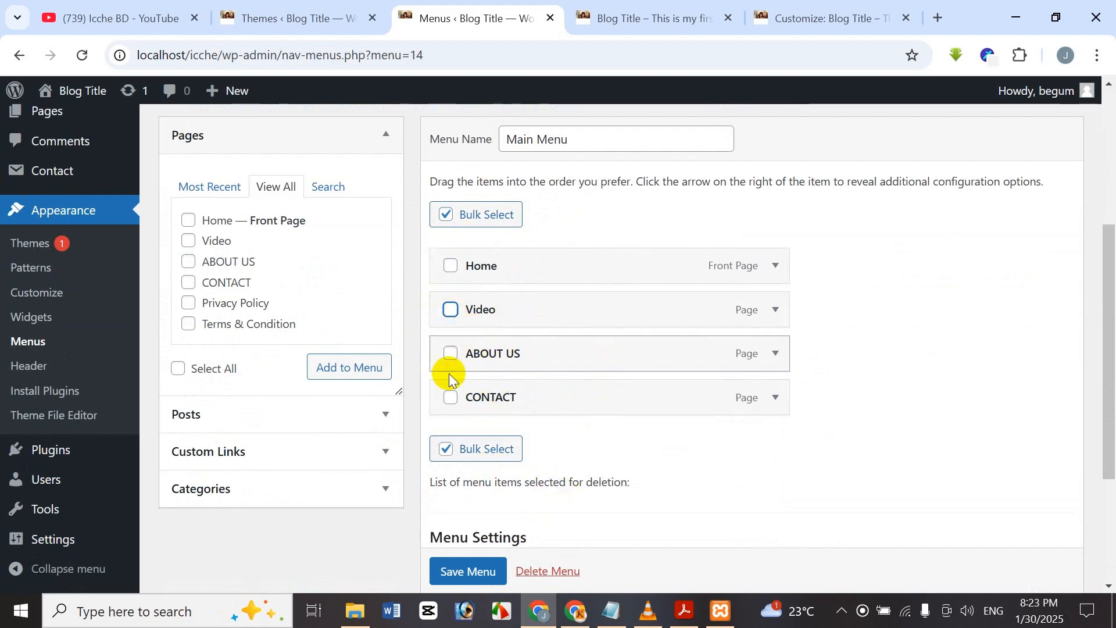
left_click(451, 398)
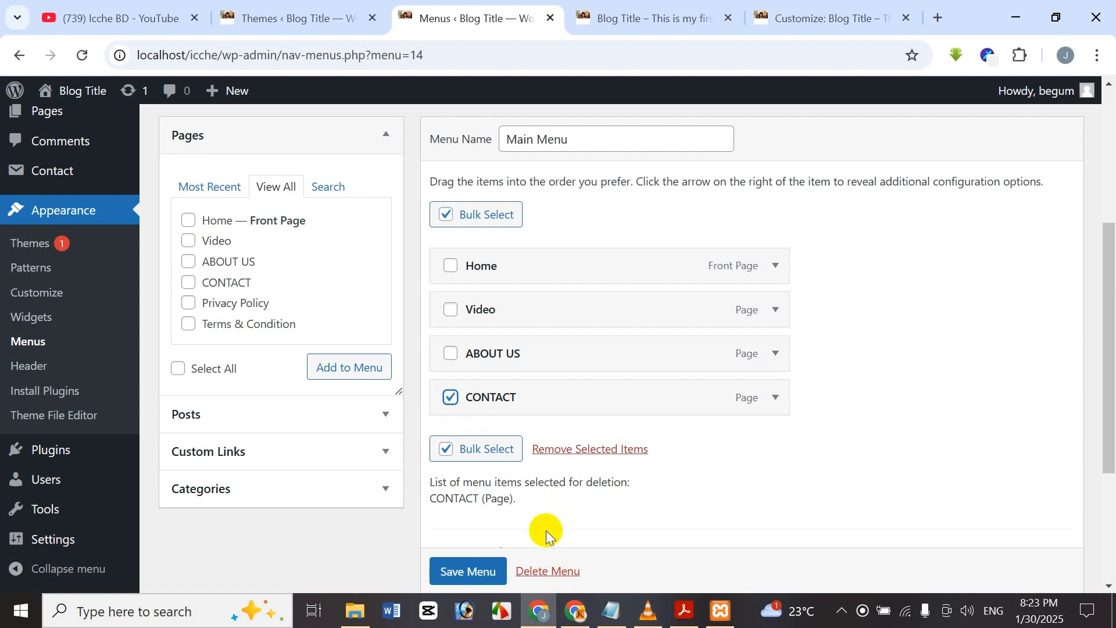
left_click(600, 451)
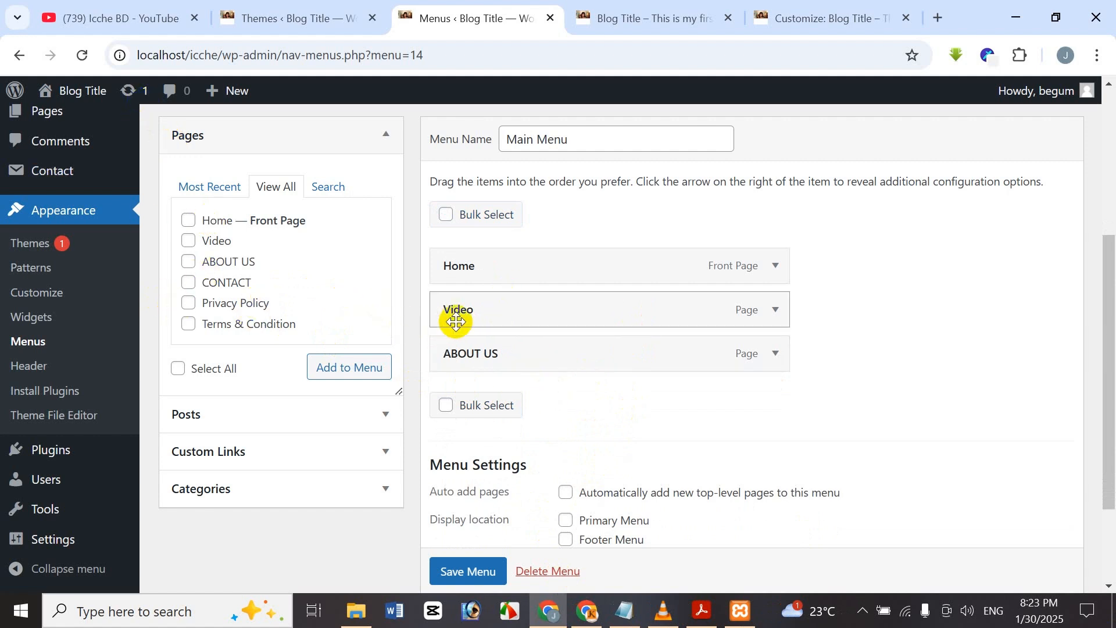
Add the CONTACT page to Main Menu and place it last, after ABOUT US.
left_click(247, 284)
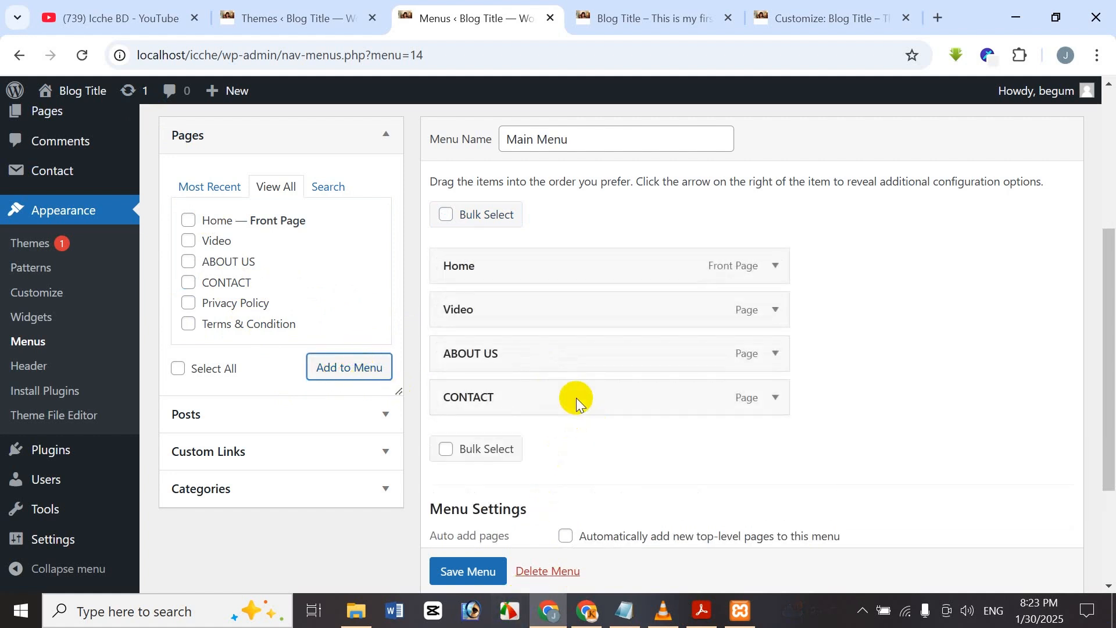
left_click_drag(569, 410, 563, 357)
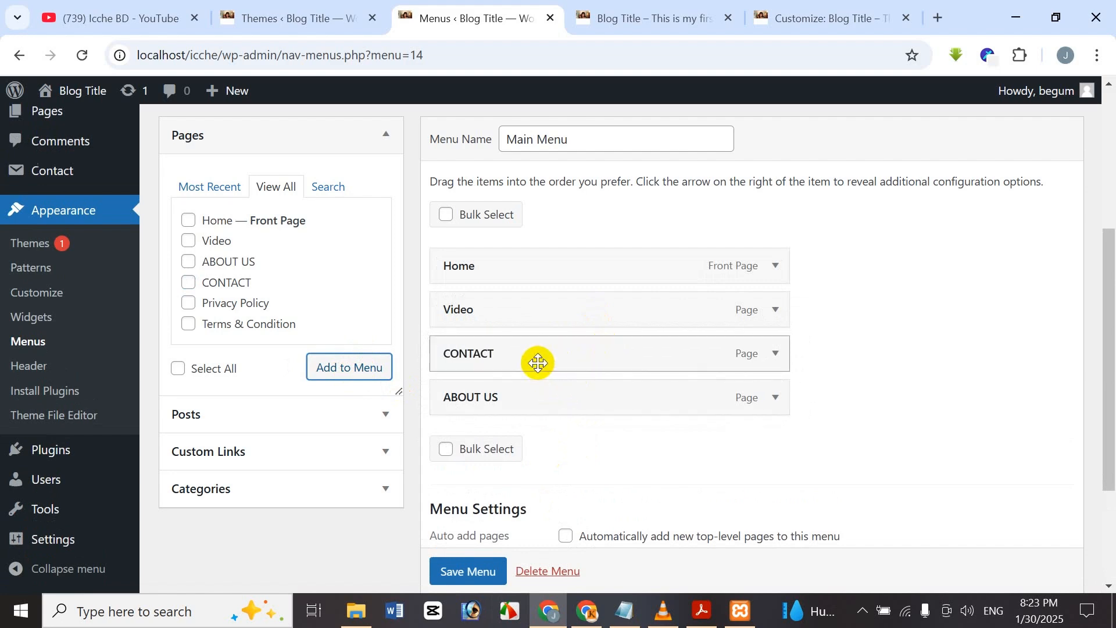
left_click_drag(522, 362, 529, 393)
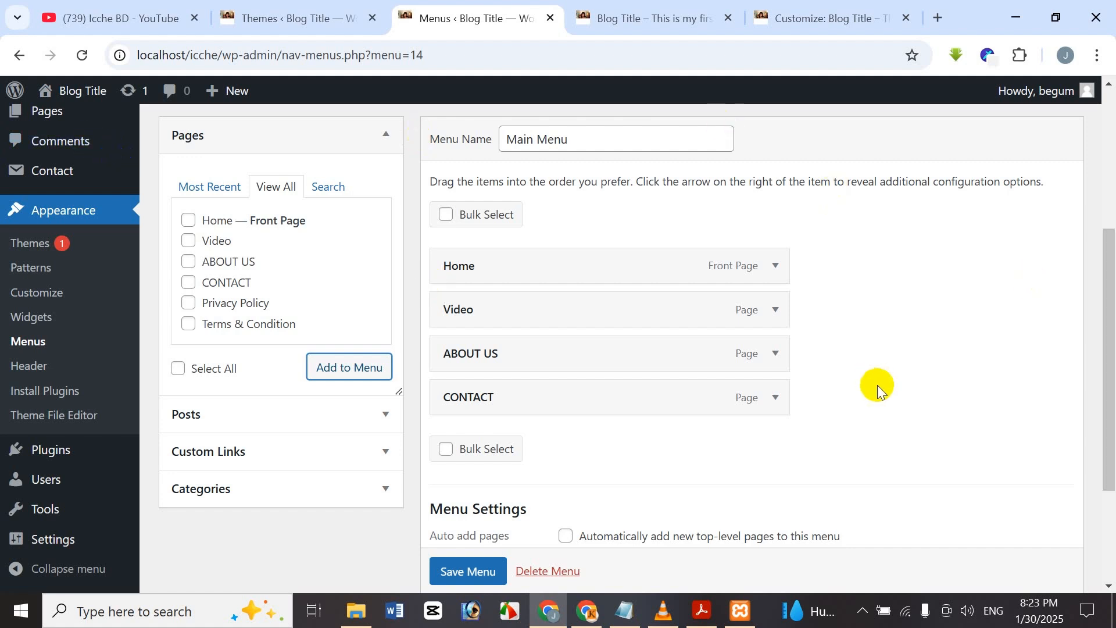
scroll(760, 369, "down", 3)
scroll(760, 365, "up", 1)
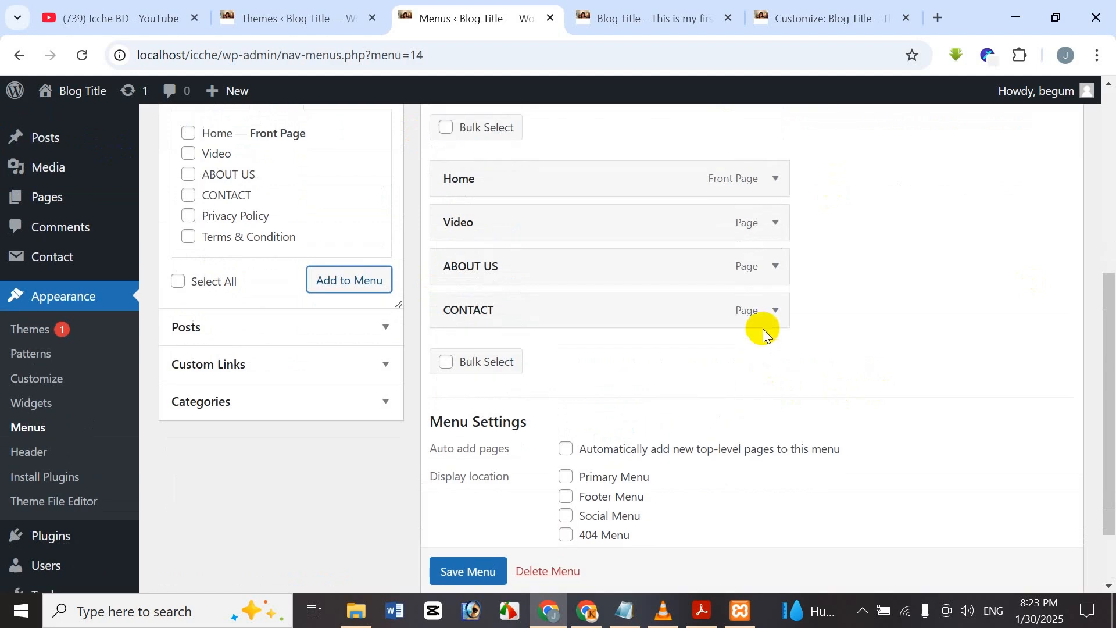
scroll(578, 372, "down", 1)
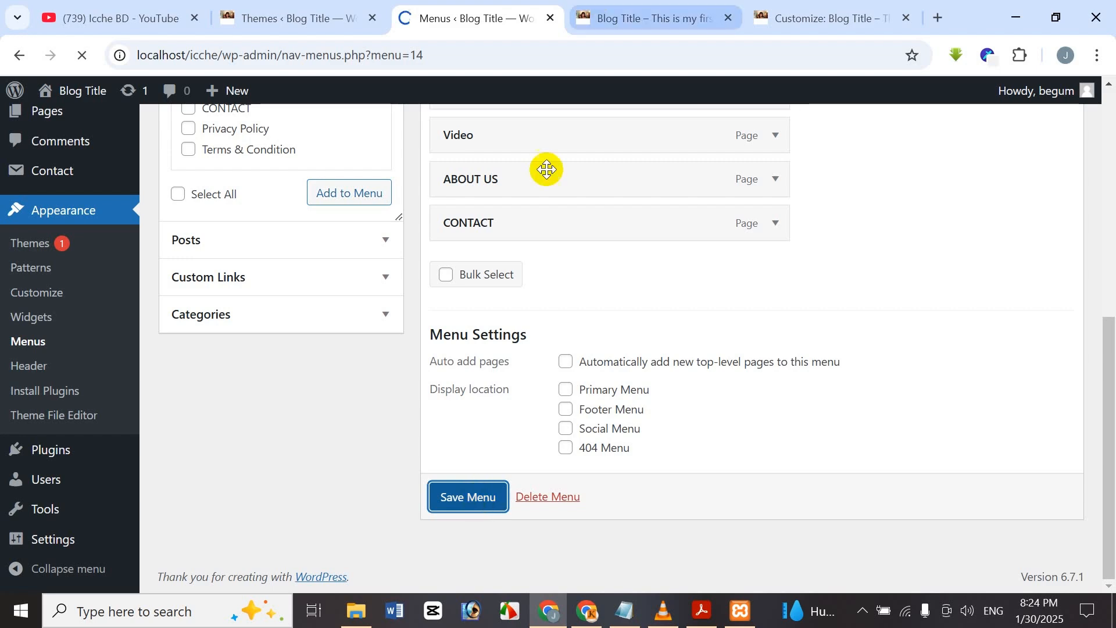
scroll(598, 379, "down", 3)
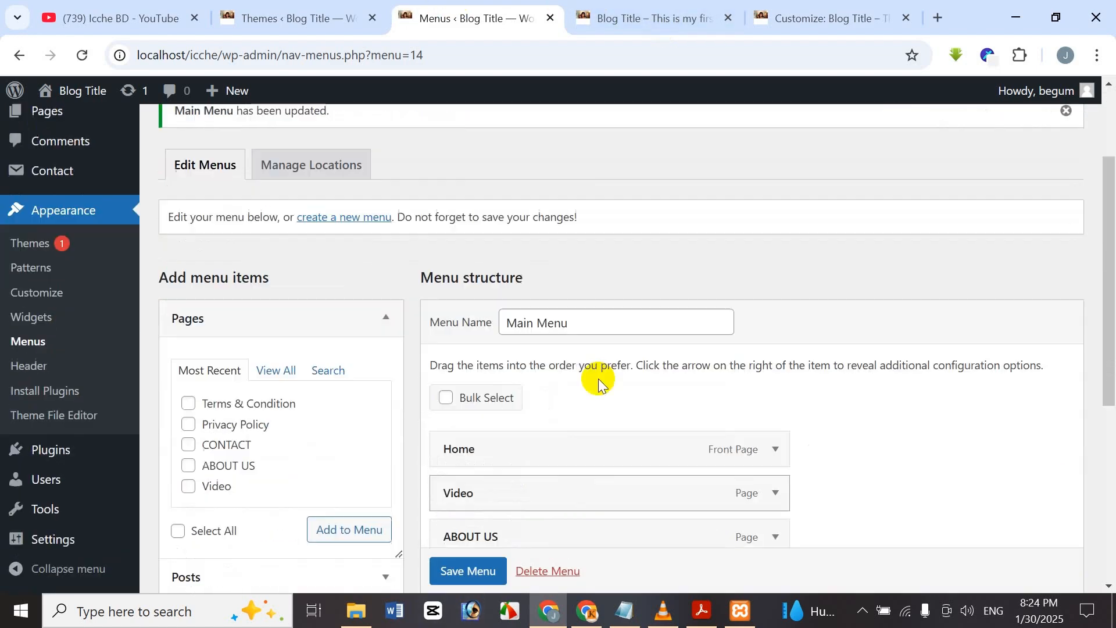
scroll(516, 456, "up", 3)
left_click(663, 11)
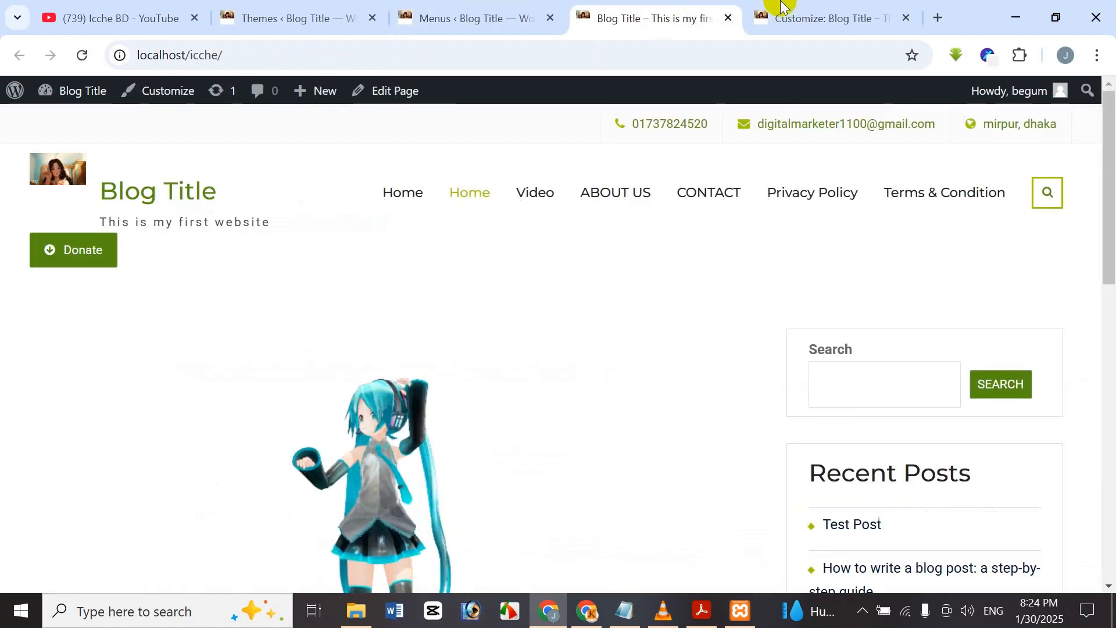
left_click(82, 56)
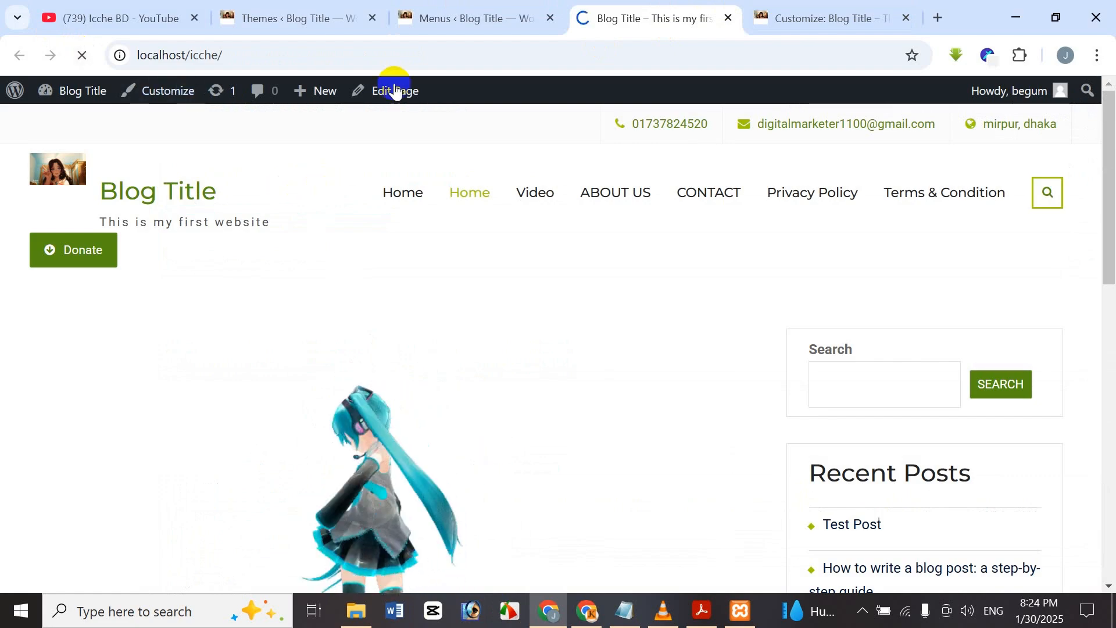
scroll(1112, 244, "down", 10)
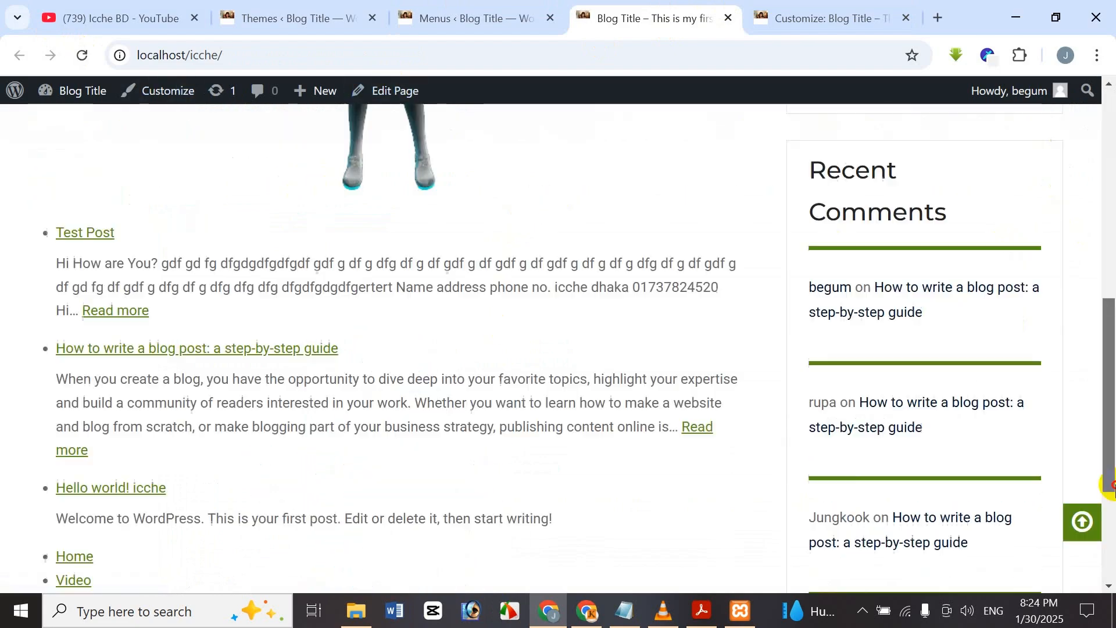
scroll(1112, 245, "up", 10)
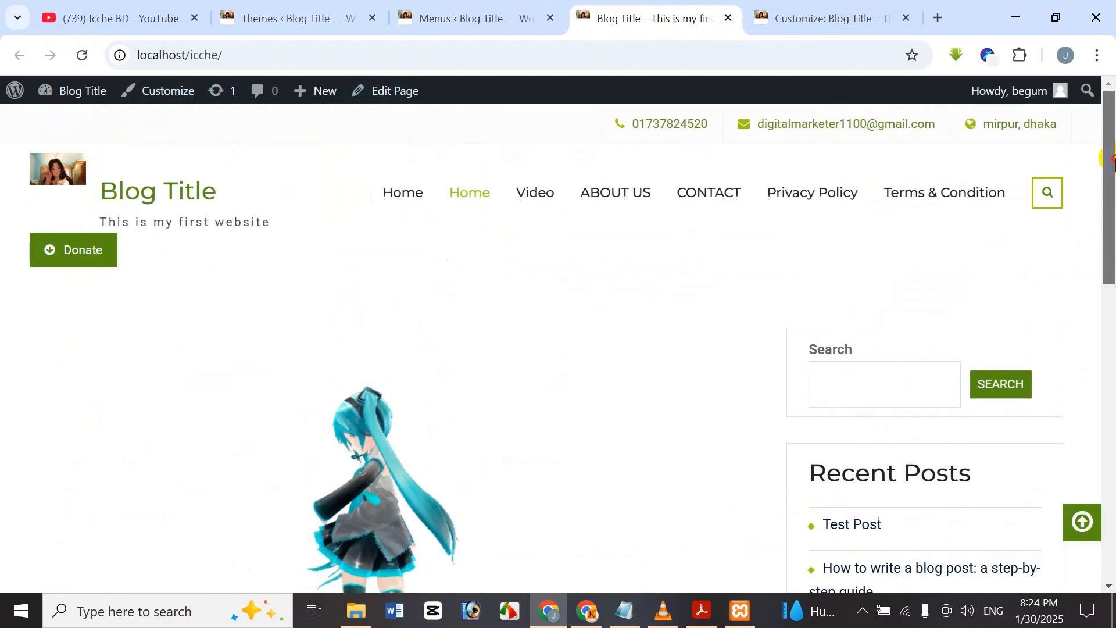
left_click(424, 9)
left_click_drag(1107, 198, 1104, 437)
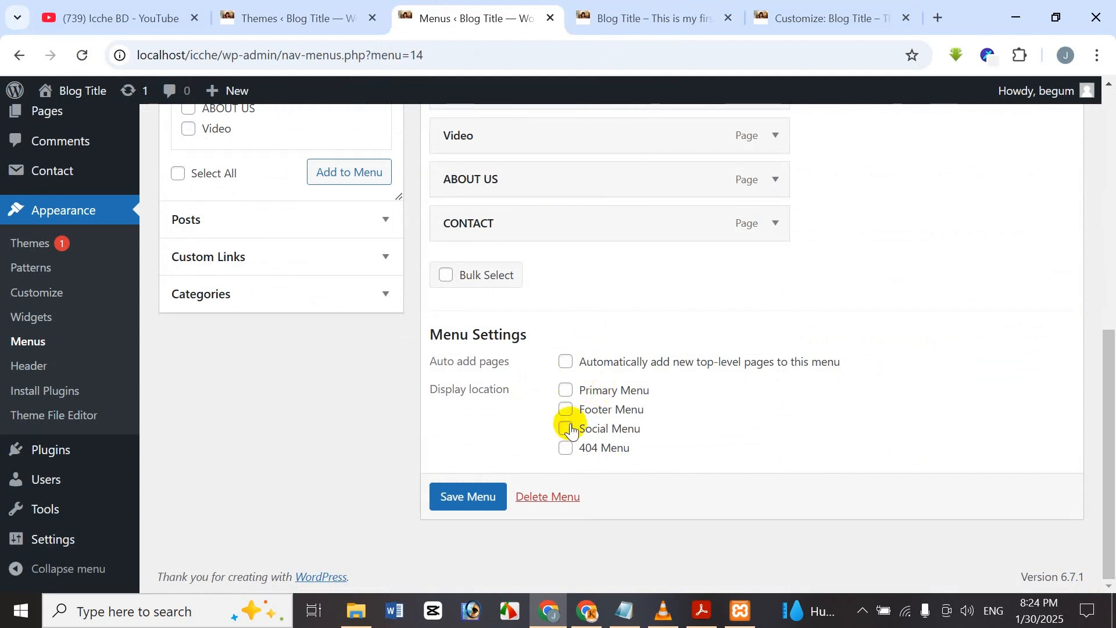
Tick the Primary Menu display location for Main Menu and save the menu.
left_click(689, 13)
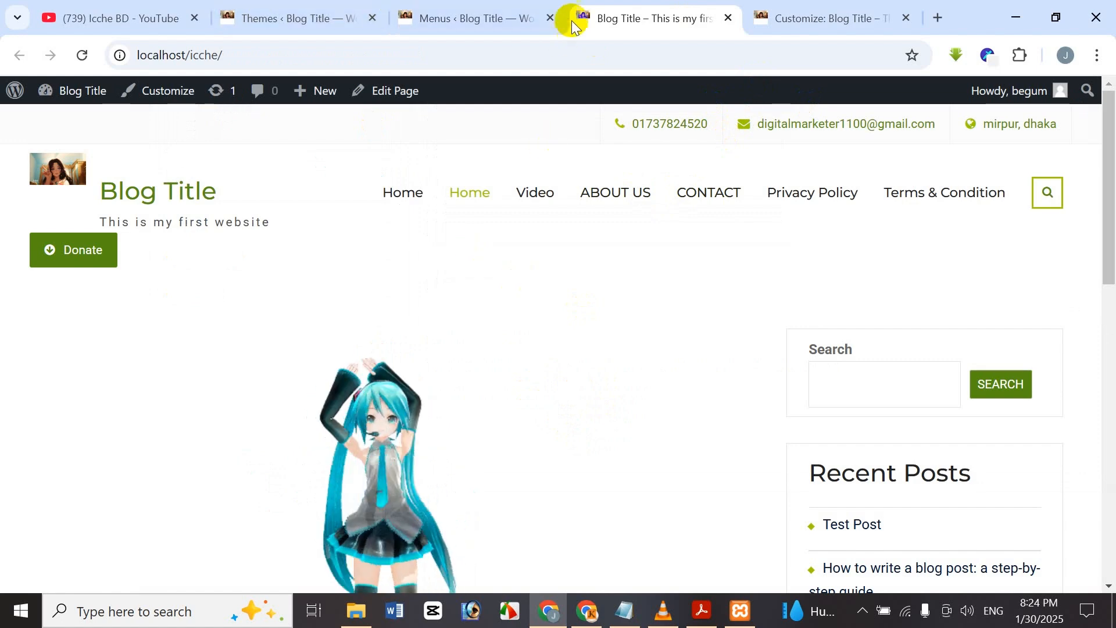
left_click(521, 8)
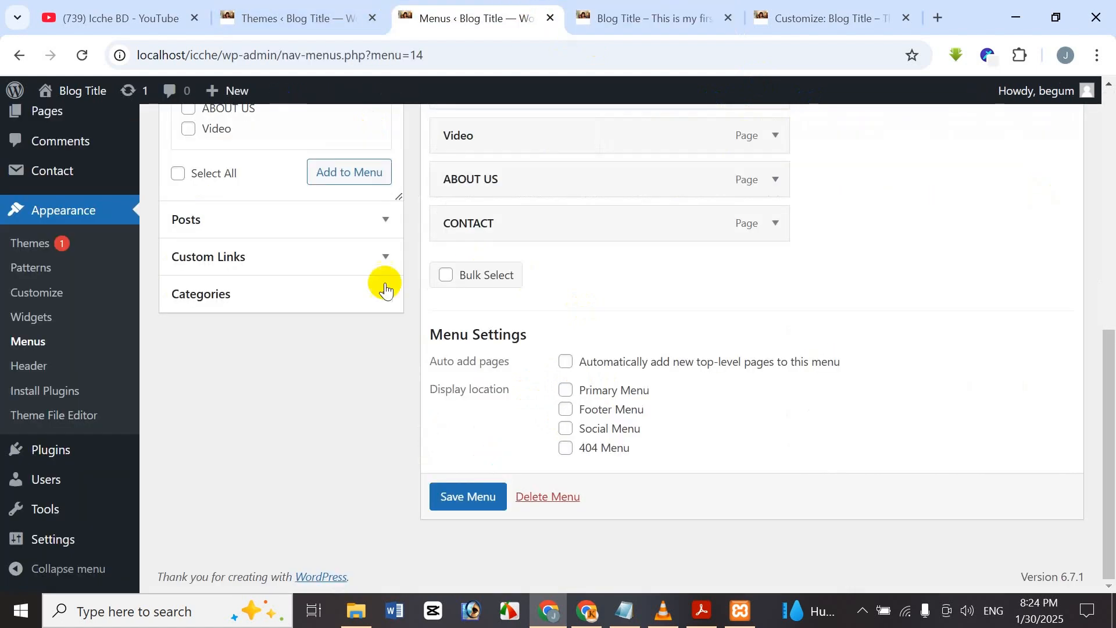
left_click(566, 394)
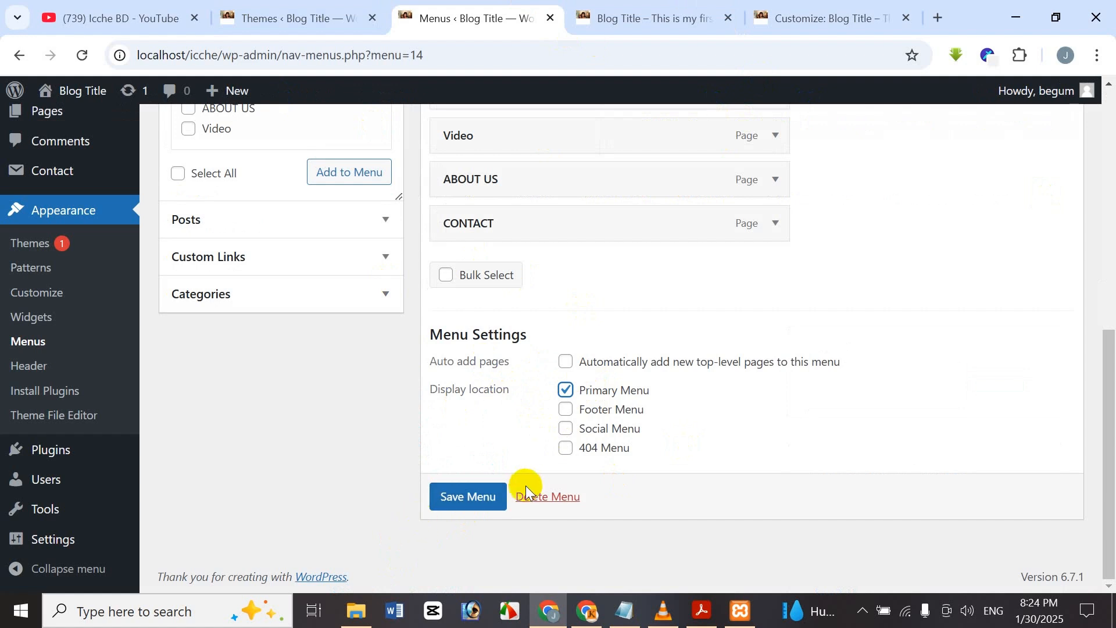
left_click(484, 511)
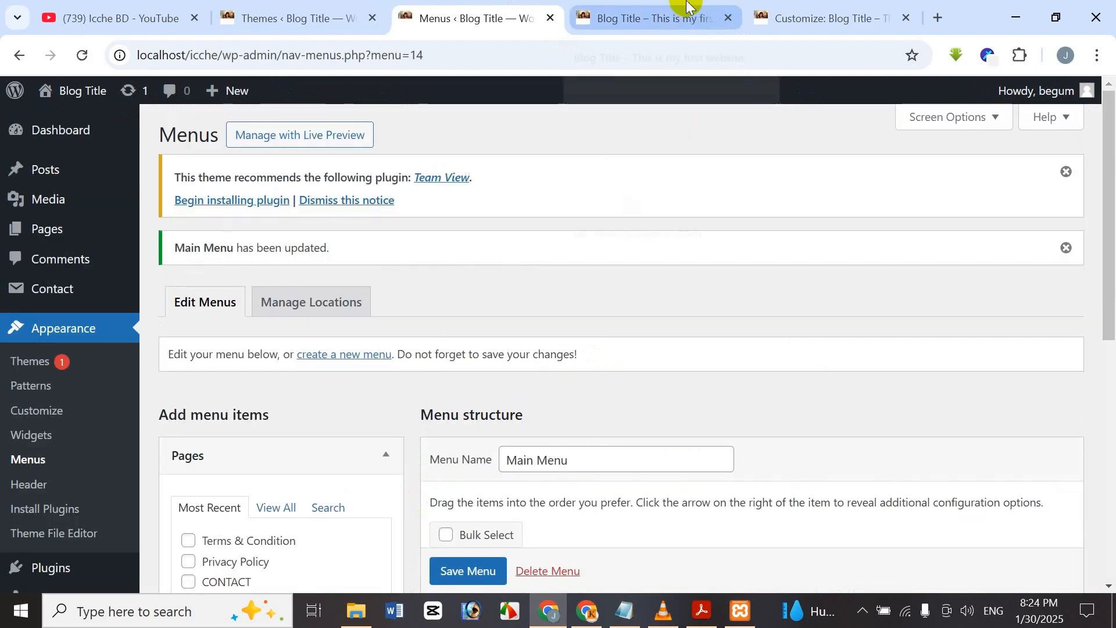
Reload the live site to check the header menu, then return to the Menus page.
left_click(692, 17)
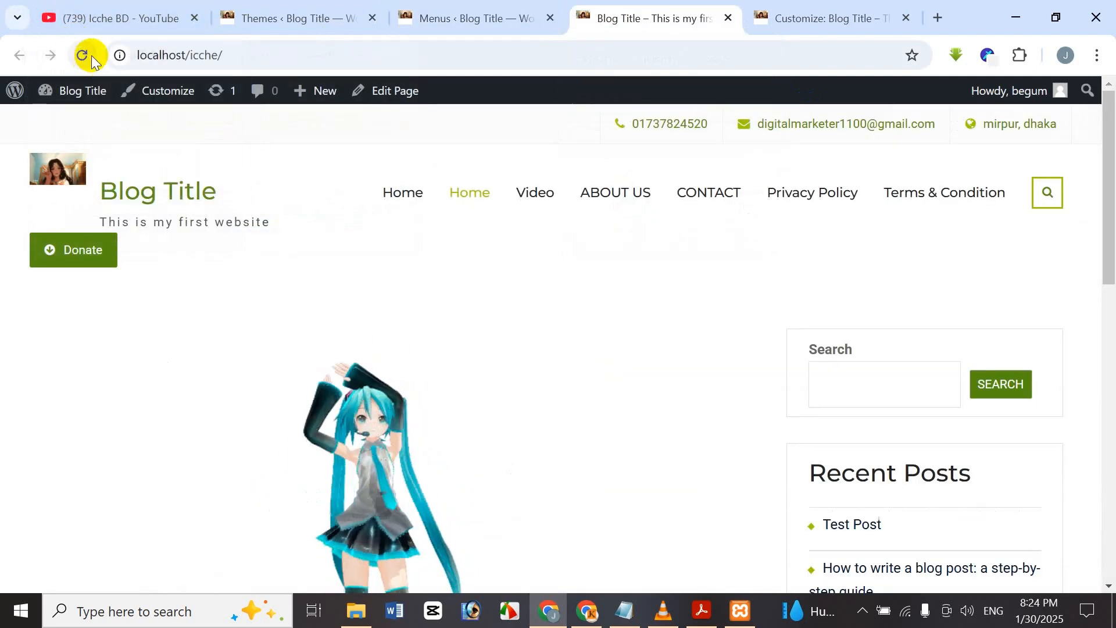
left_click(84, 53)
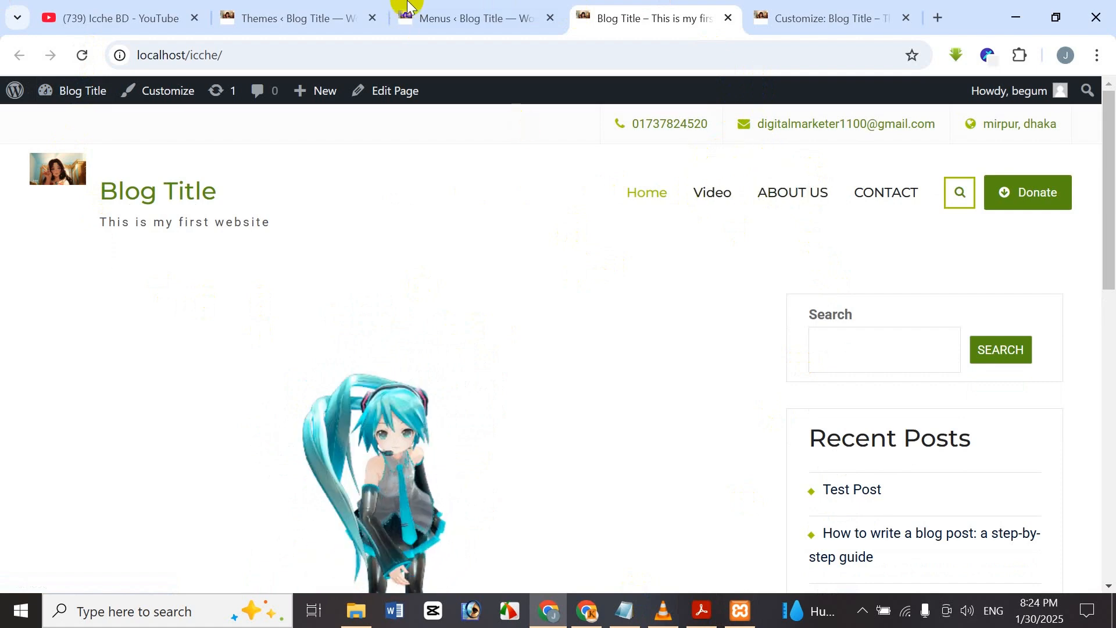
left_click(455, 7)
scroll(603, 335, "down", 8)
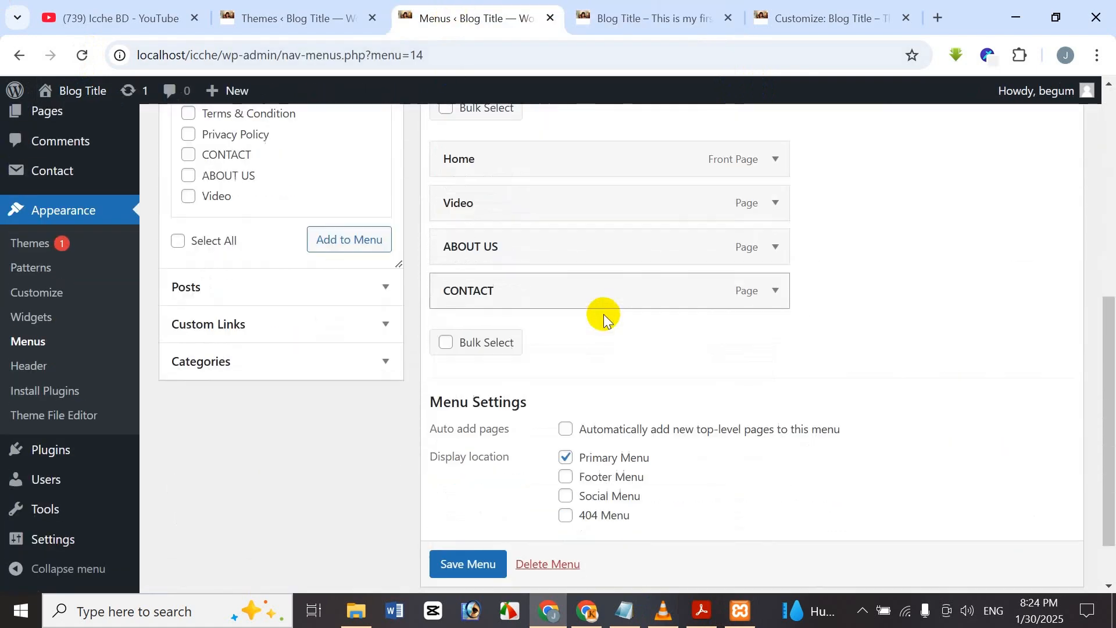
Compare the live site's footer links (Home, Video, ABOUT US, CONTACT) with the Main Menu editor.
left_click(638, 9)
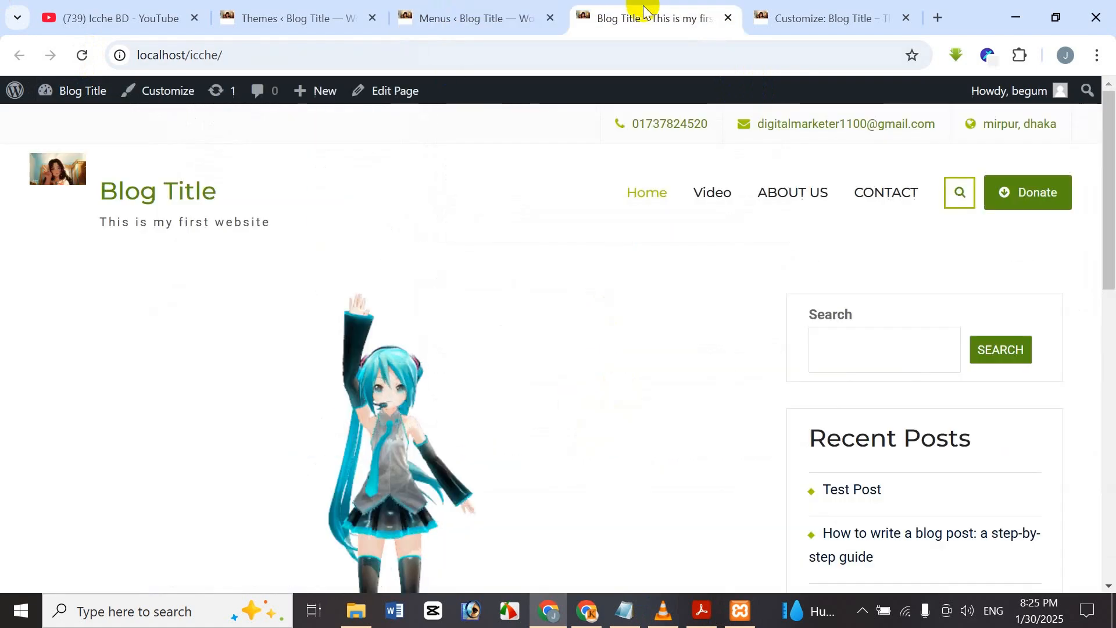
left_click(465, 14)
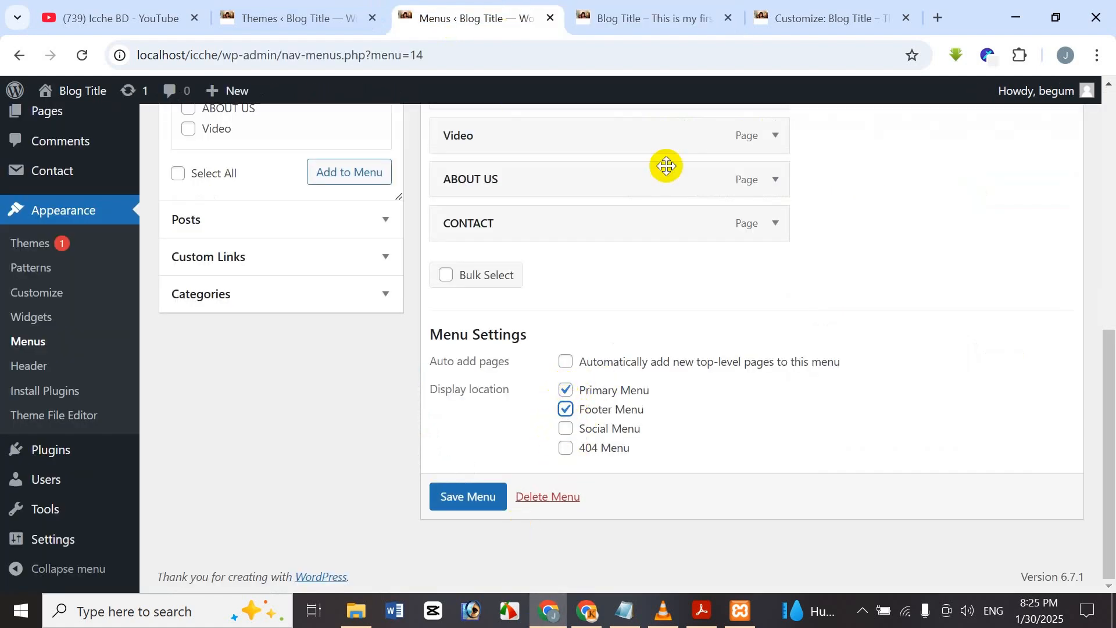
left_click(668, 10)
scroll(1112, 373, "down", 10)
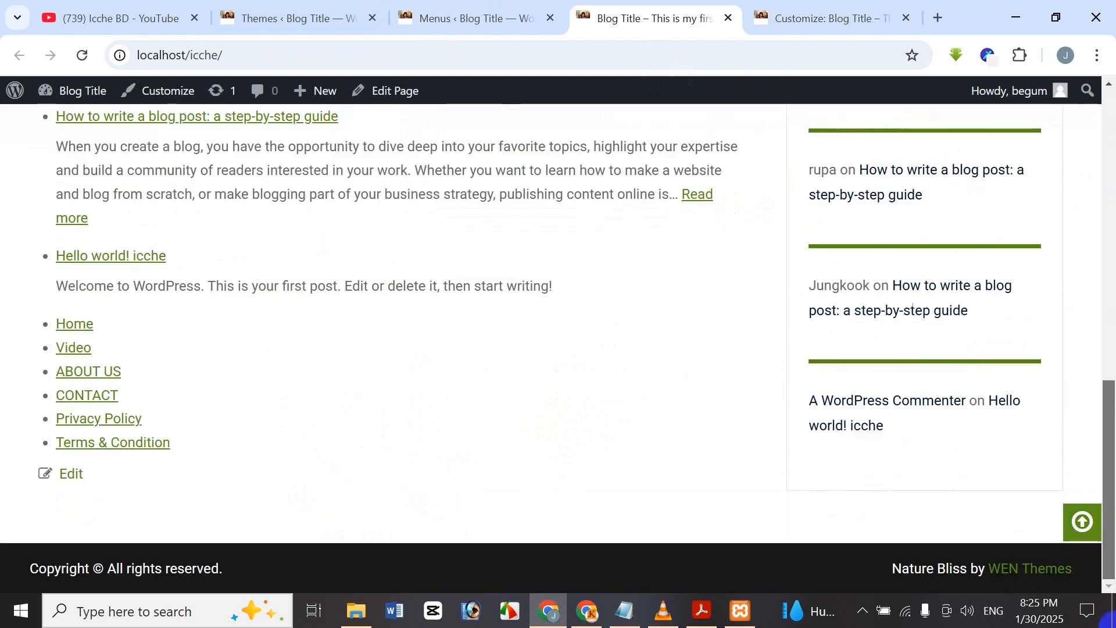
left_click(407, 13)
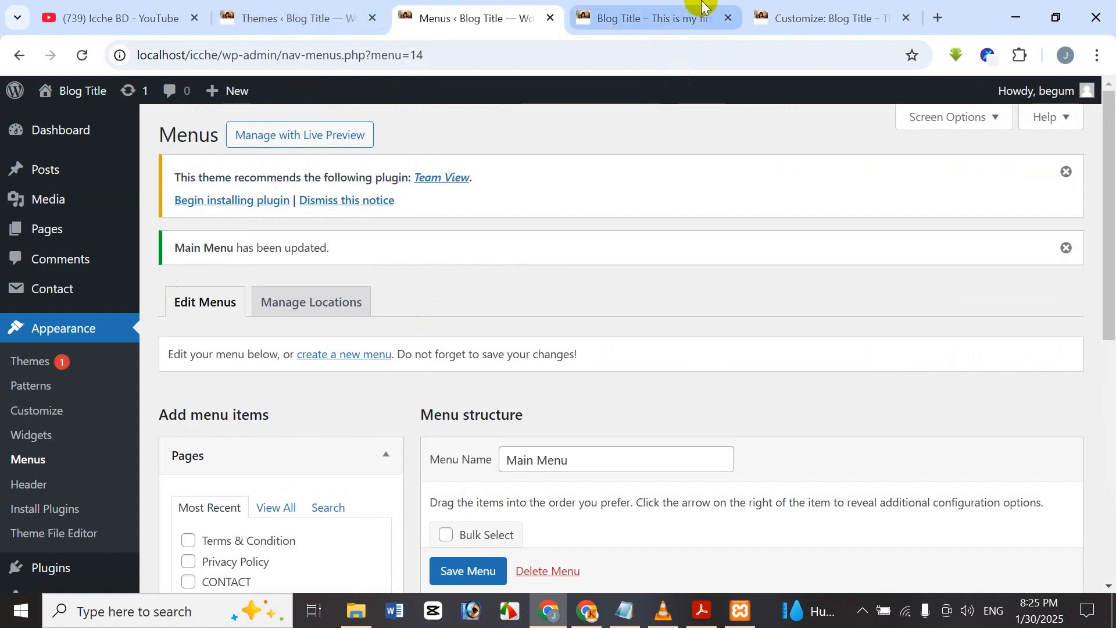
left_click(658, 17)
left_click(89, 56)
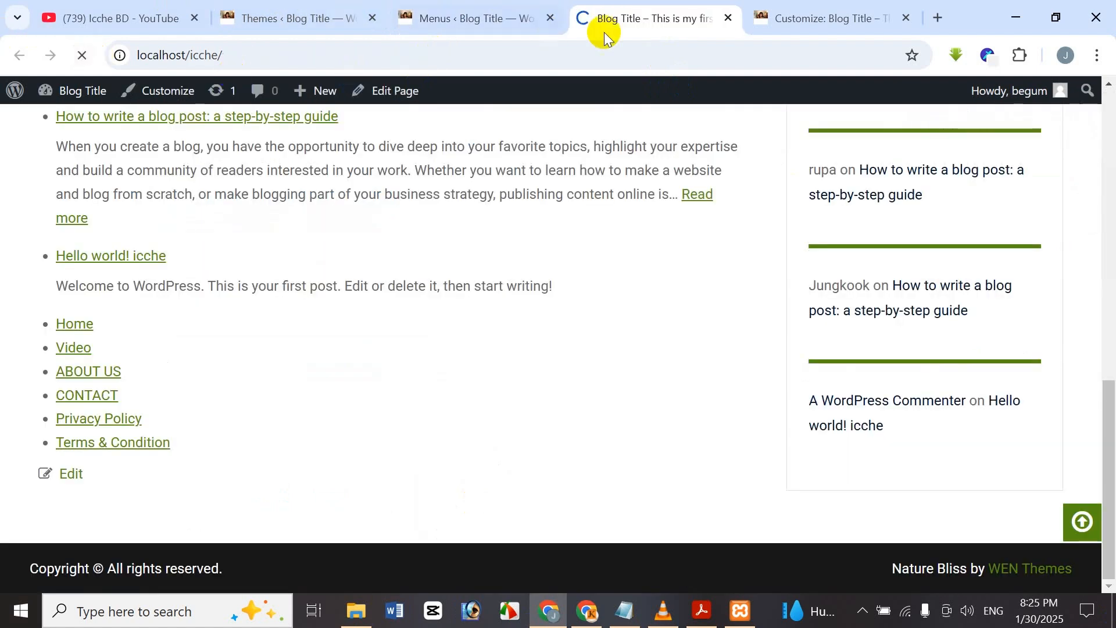
scroll(539, 466, "down", 1)
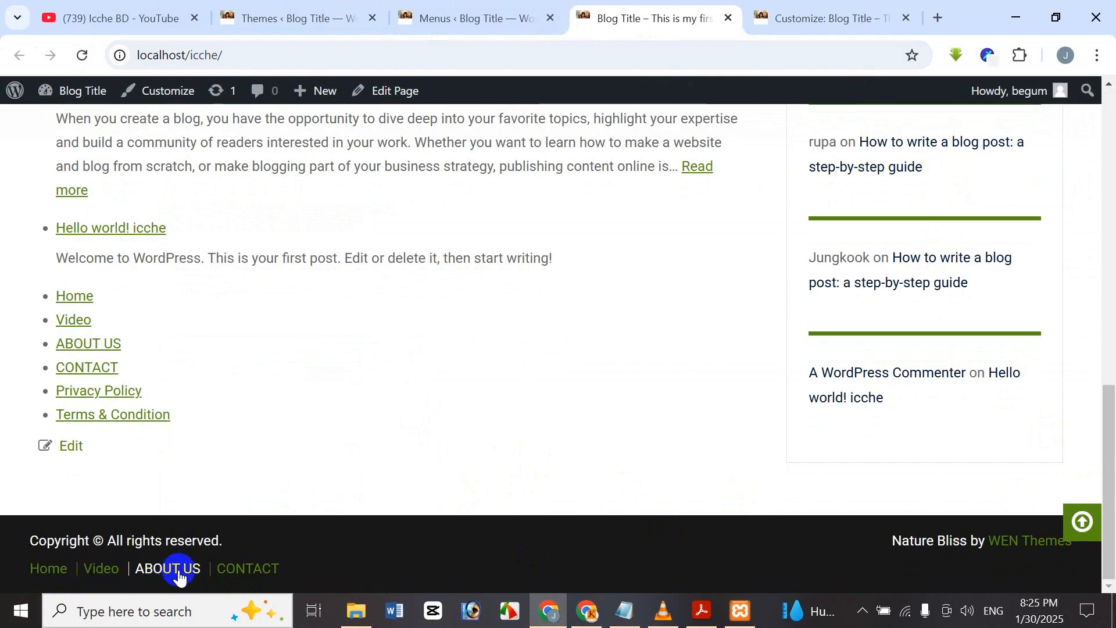
left_click(494, 15)
scroll(618, 300, "down", 6)
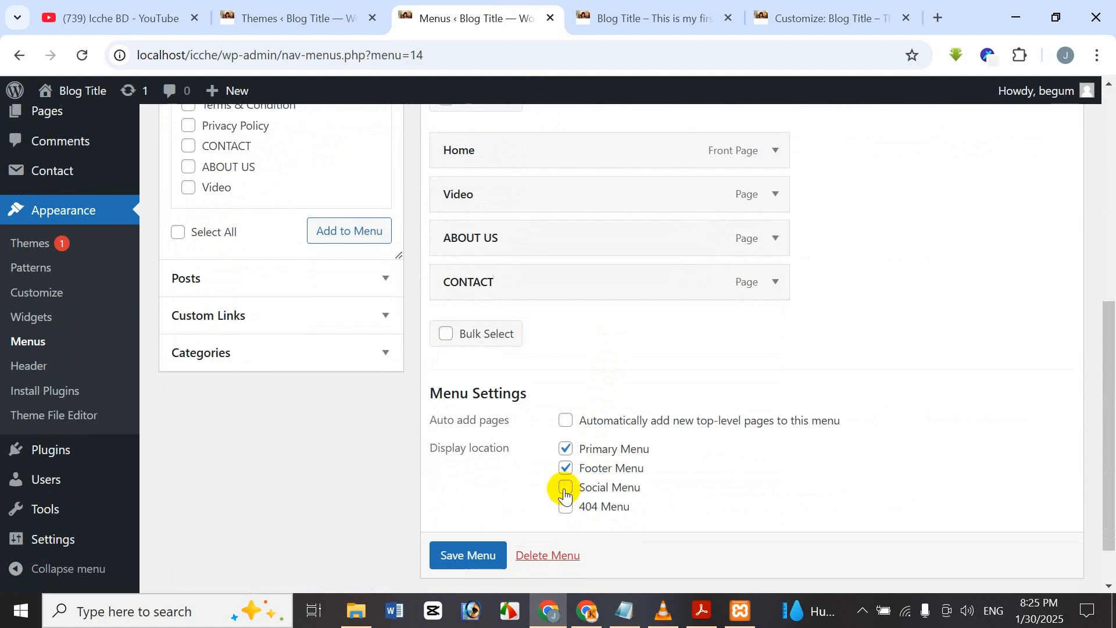
Save Main Menu with Social Menu also ticked and reload the live site to check.
scroll(511, 525, "down", 1)
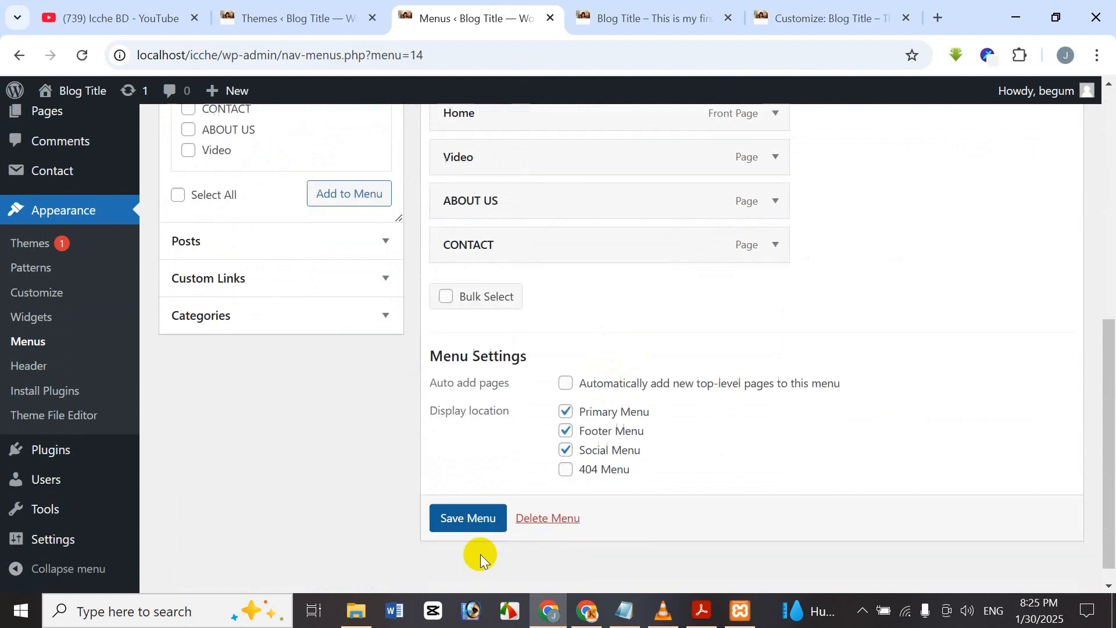
left_click(468, 520)
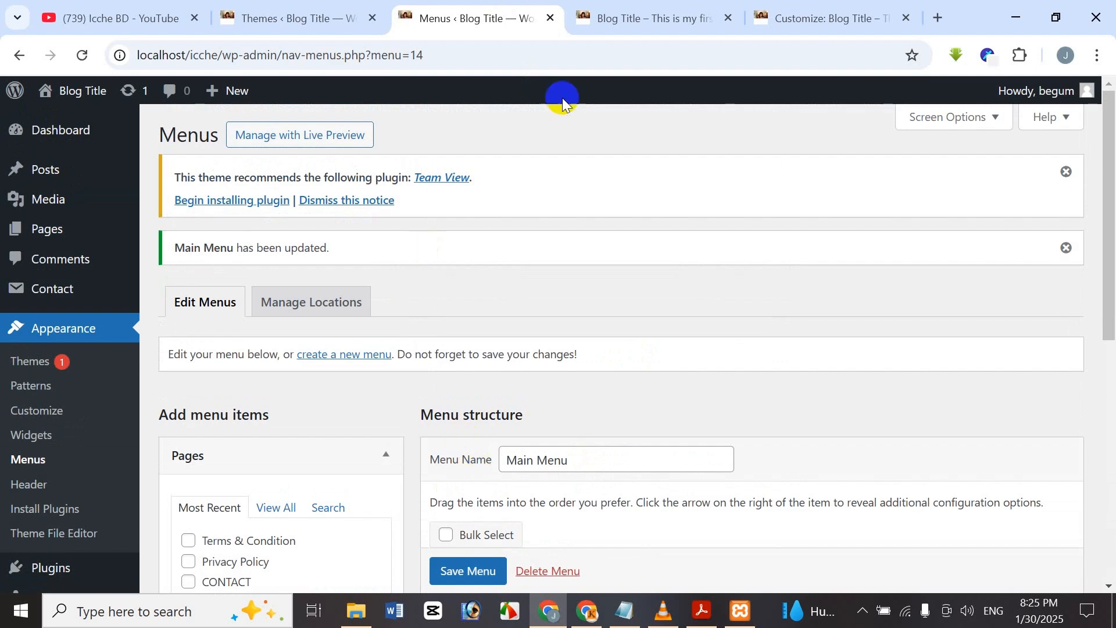
left_click(651, 18)
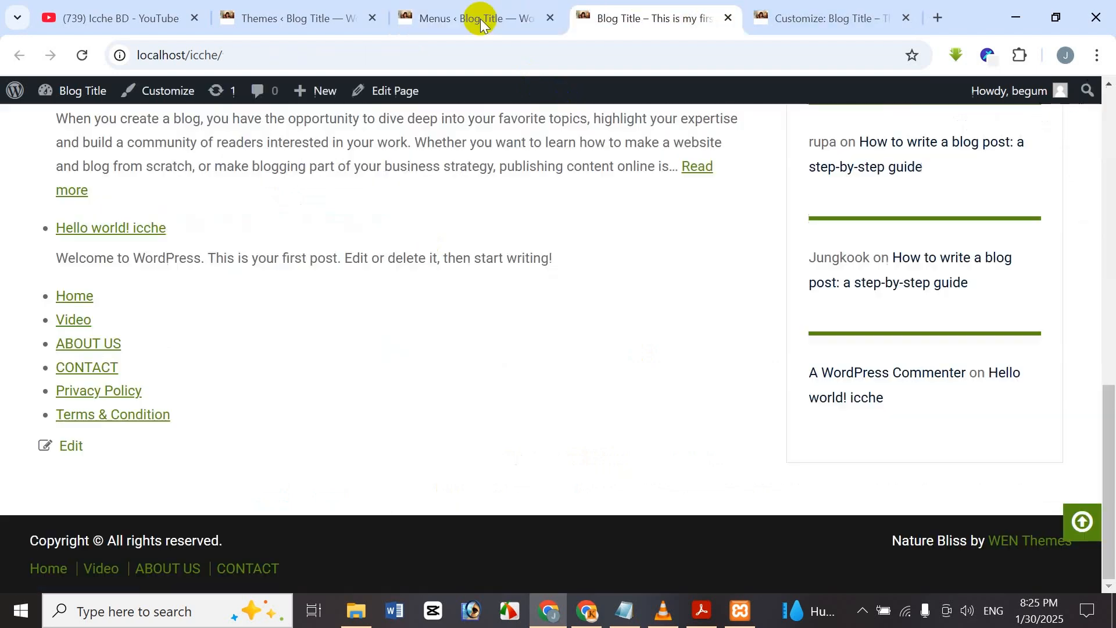
left_click(86, 57)
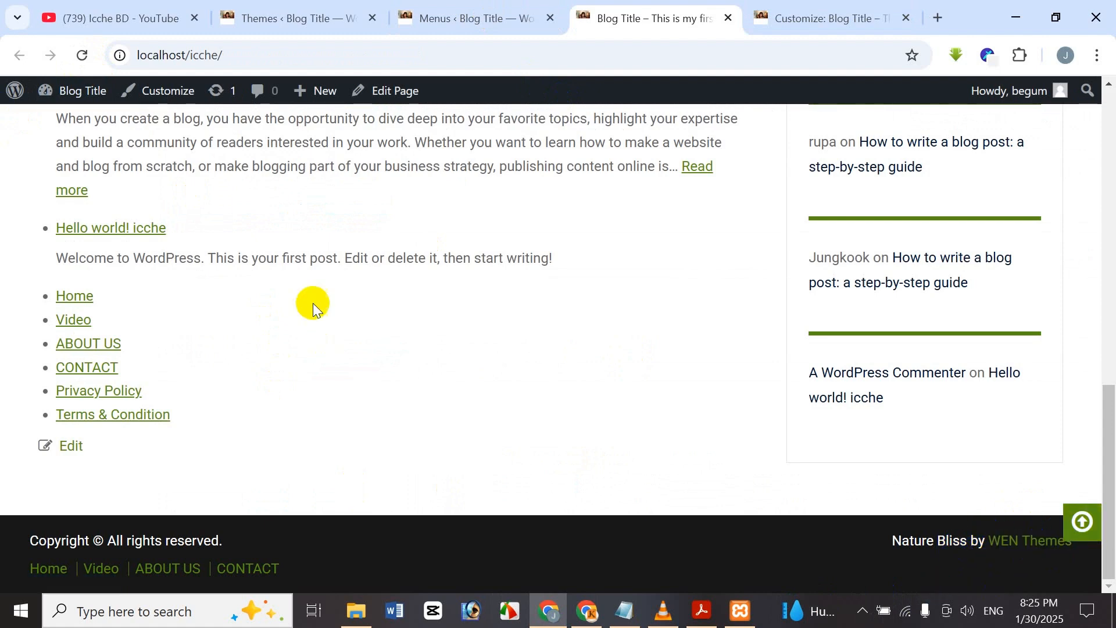
left_click(476, 18)
Keep only Primary and Footer Menu locations and scroll back to the Main Menu structure.
scroll(530, 460, "down", 5)
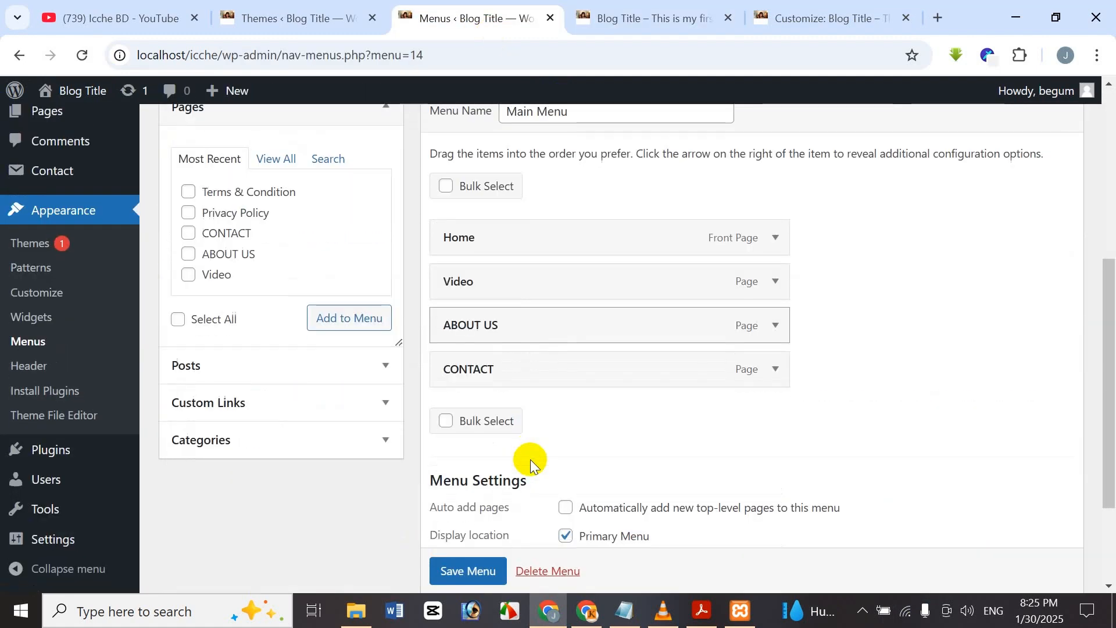
scroll(546, 472, "down", 3)
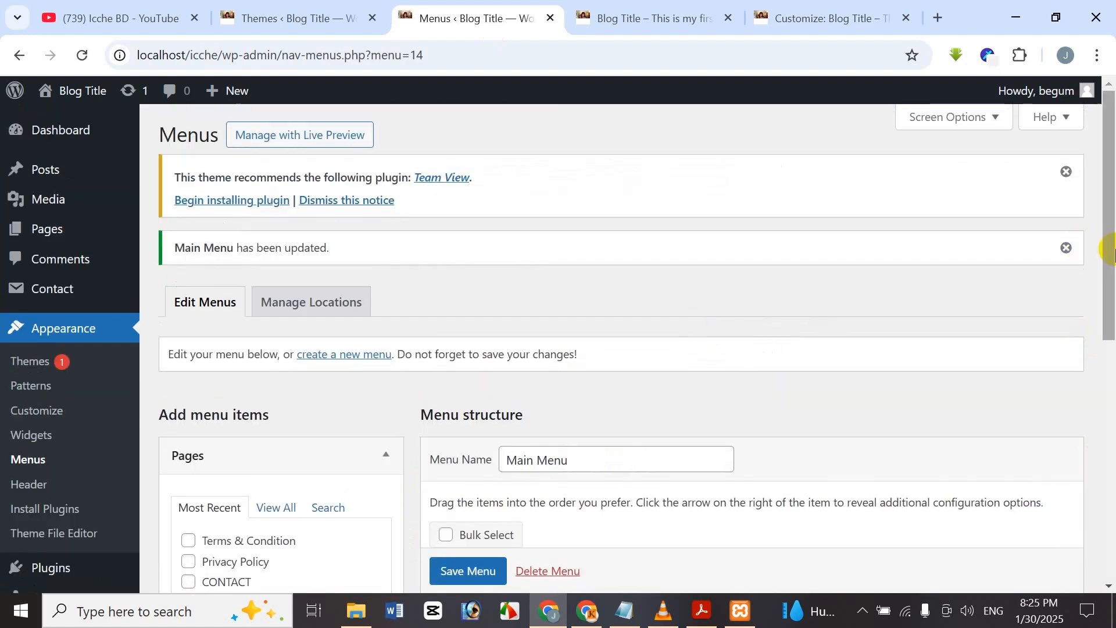
left_click_drag(1104, 244, 1104, 513)
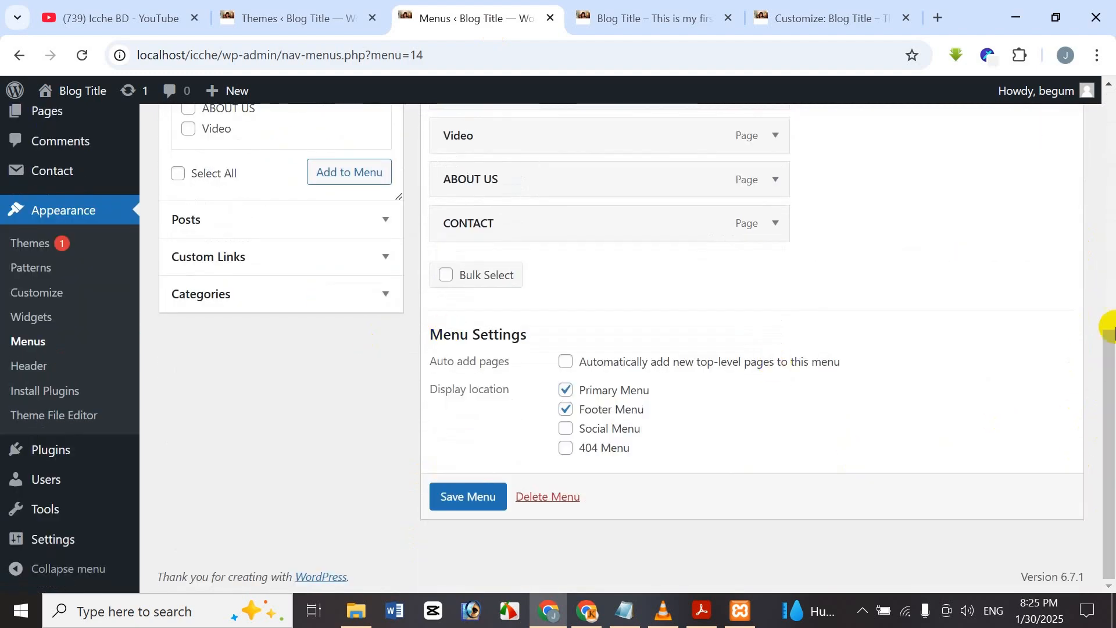
left_click_drag(1107, 461, 1105, 313)
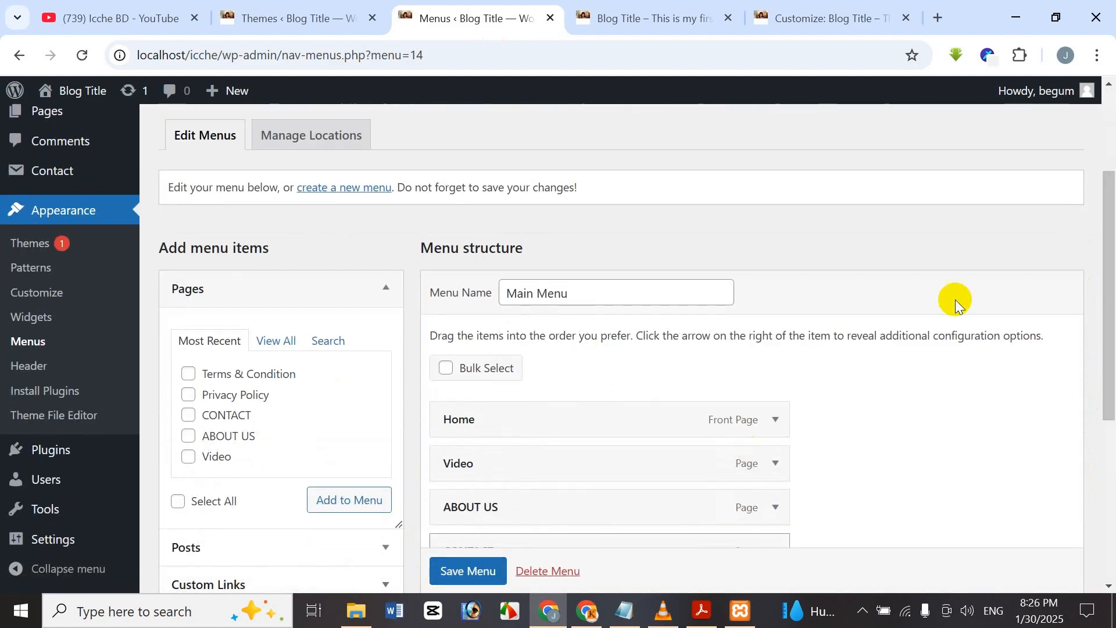
left_click_drag(956, 300, 702, 344)
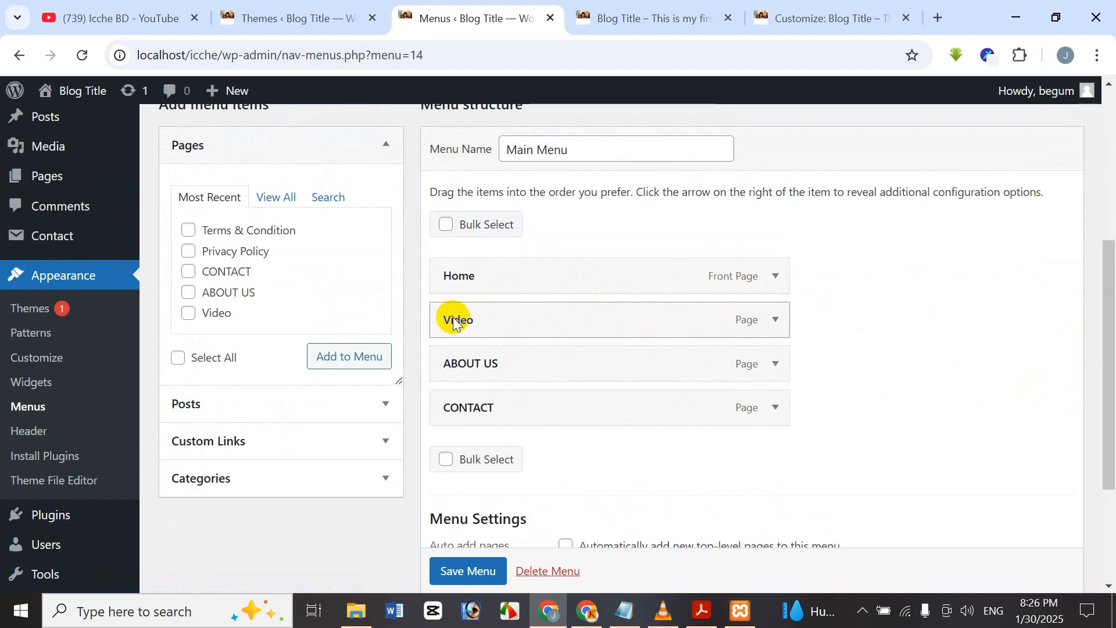
Drag Video under Home and ABOUT US under Video, then save Main Menu.
left_click(782, 318)
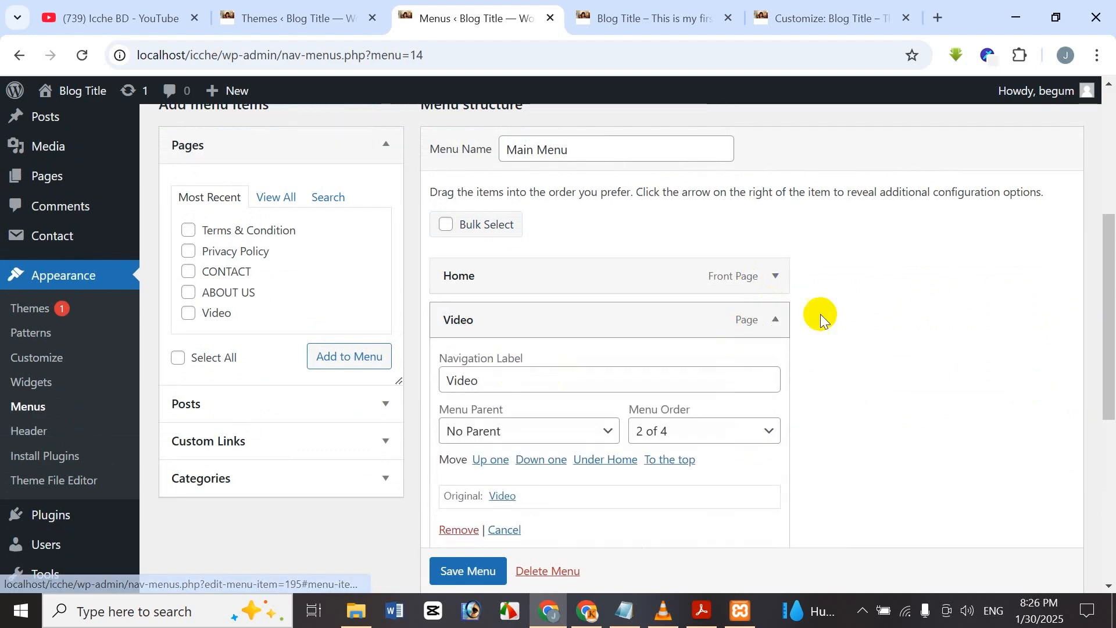
left_click(776, 319)
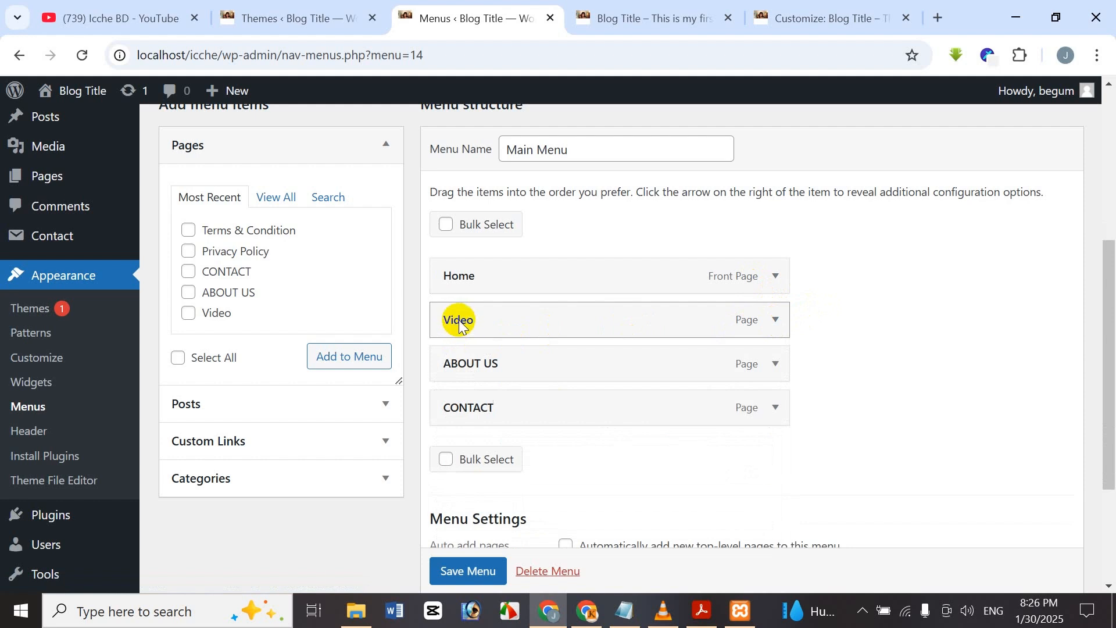
left_click_drag(460, 323, 506, 327)
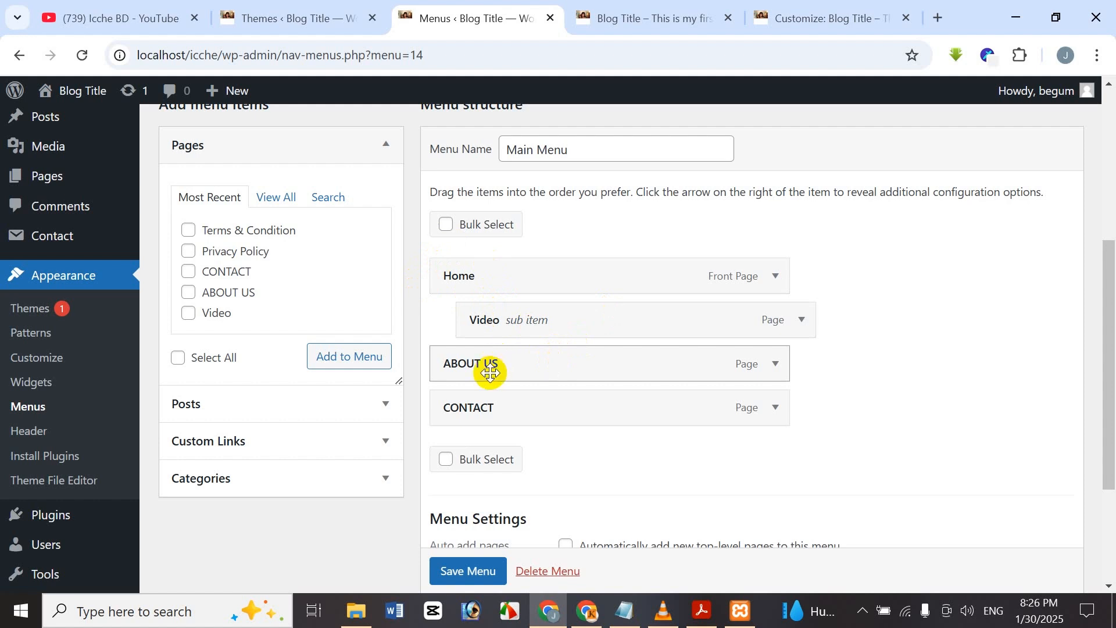
mouse_move(511, 357)
left_mouse_down()
mouse_move(648, 351)
mouse_move(649, 365)
mouse_move(506, 366)
left_mouse_up()
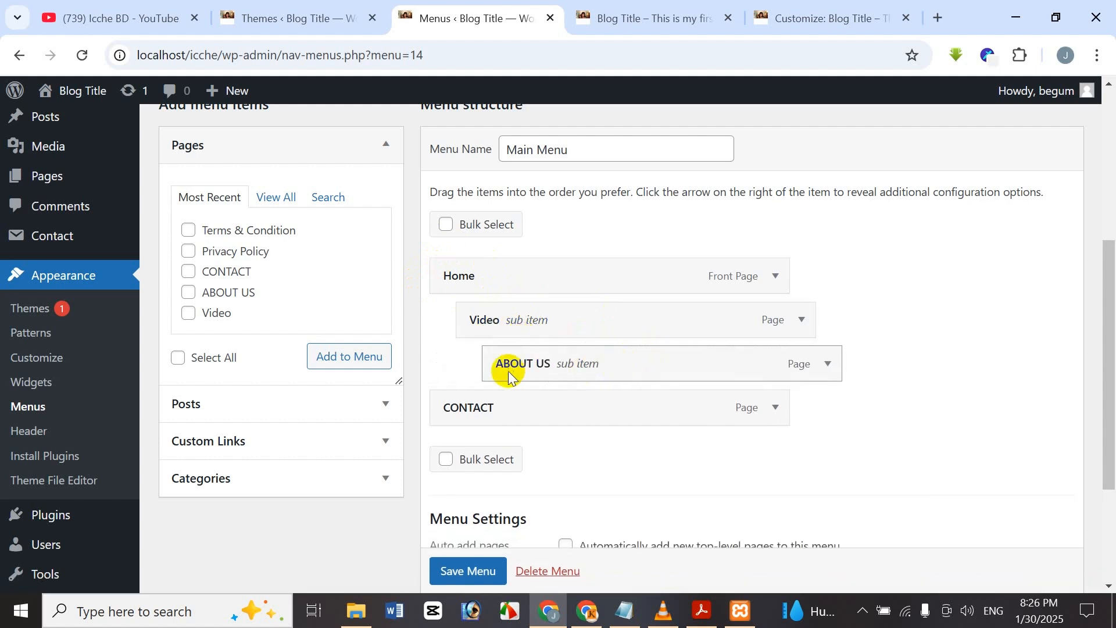
scroll(564, 474, "down", 3)
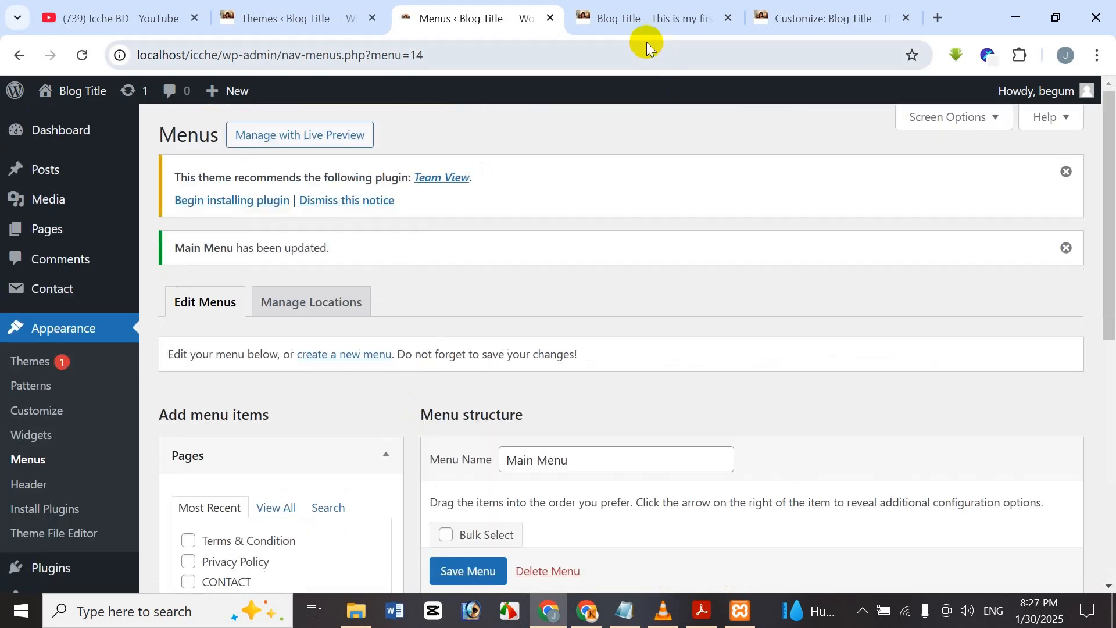
left_click(636, 19)
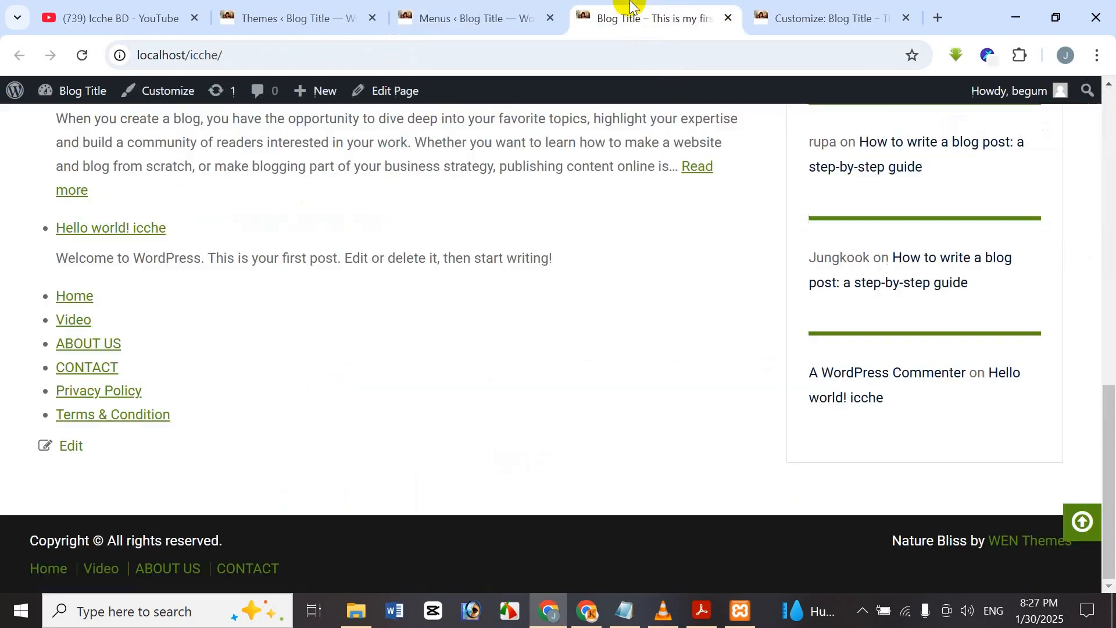
Reload the live site and check that Home's Video dropdown opens ABOUT US.
left_click(88, 55)
scroll(417, 401, "up", 6)
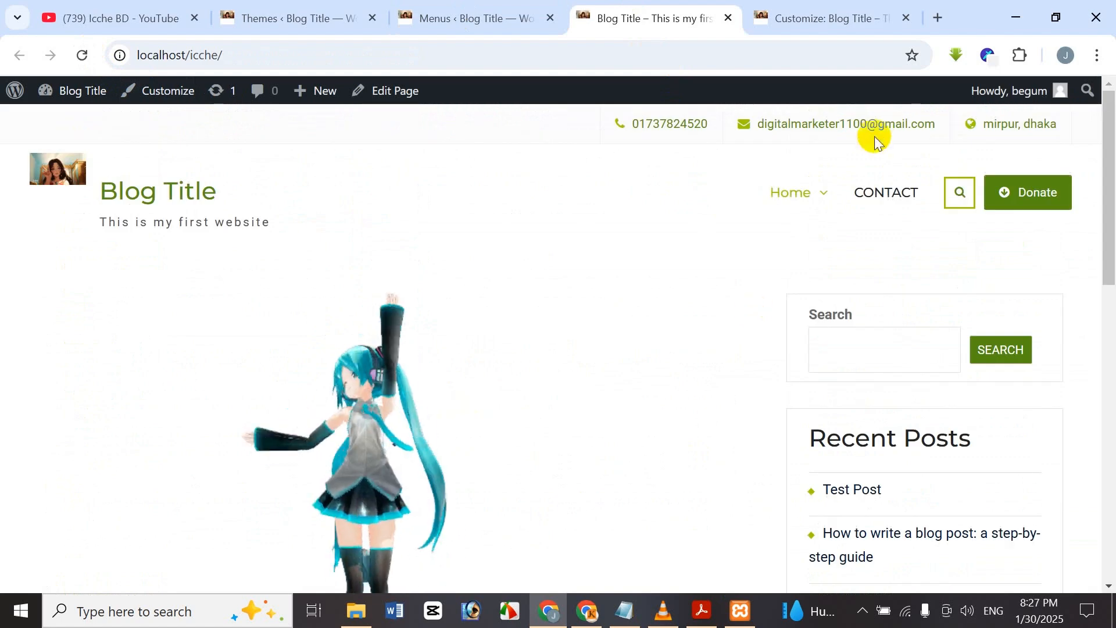
mouse_move(796, 223)
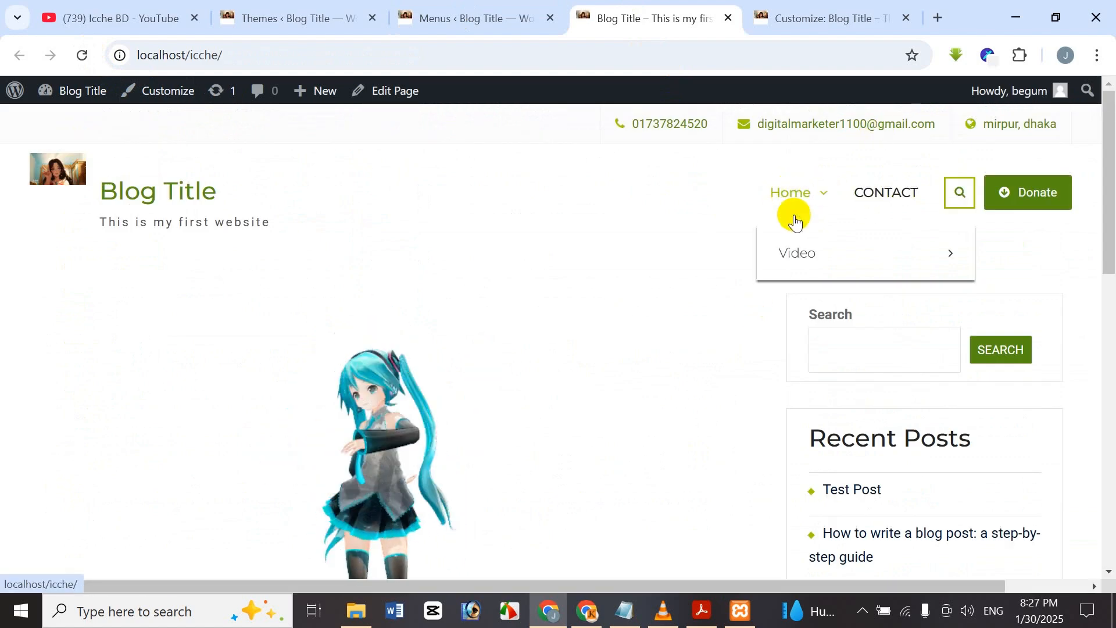
mouse_move(831, 262)
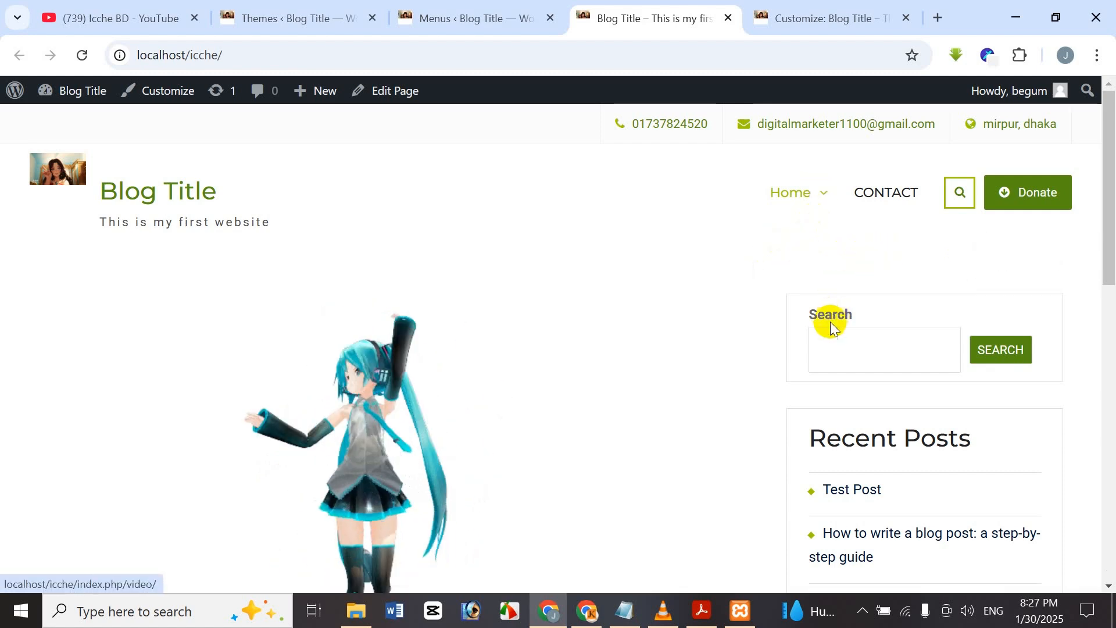
mouse_move(779, 201)
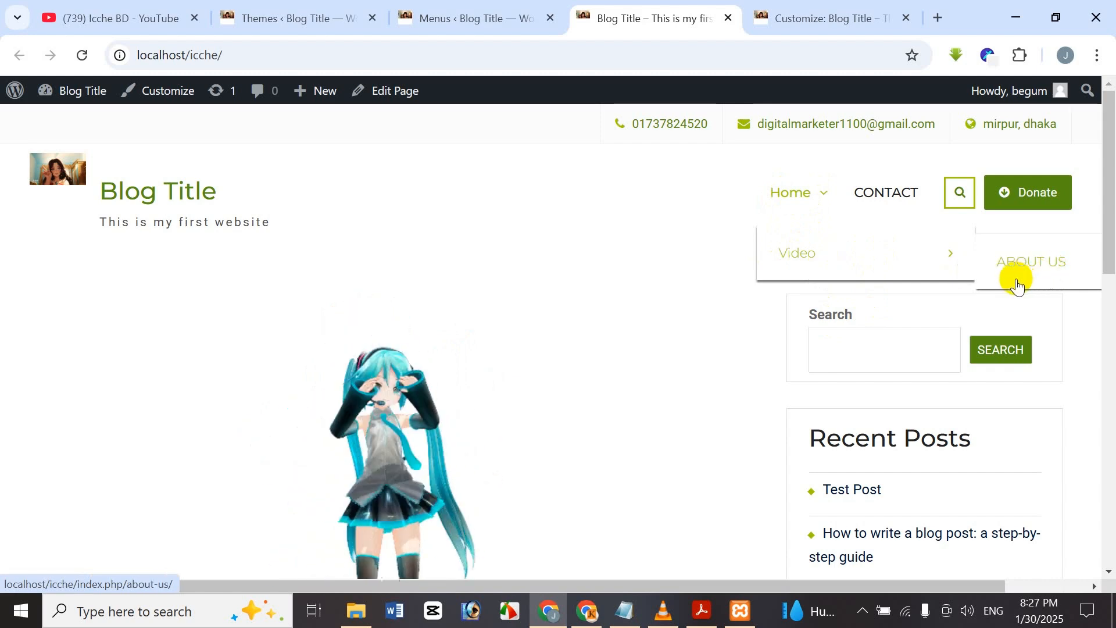
Expand the ABOUT US menu item to confirm Video is its parent, then close it unchanged.
left_click(508, 8)
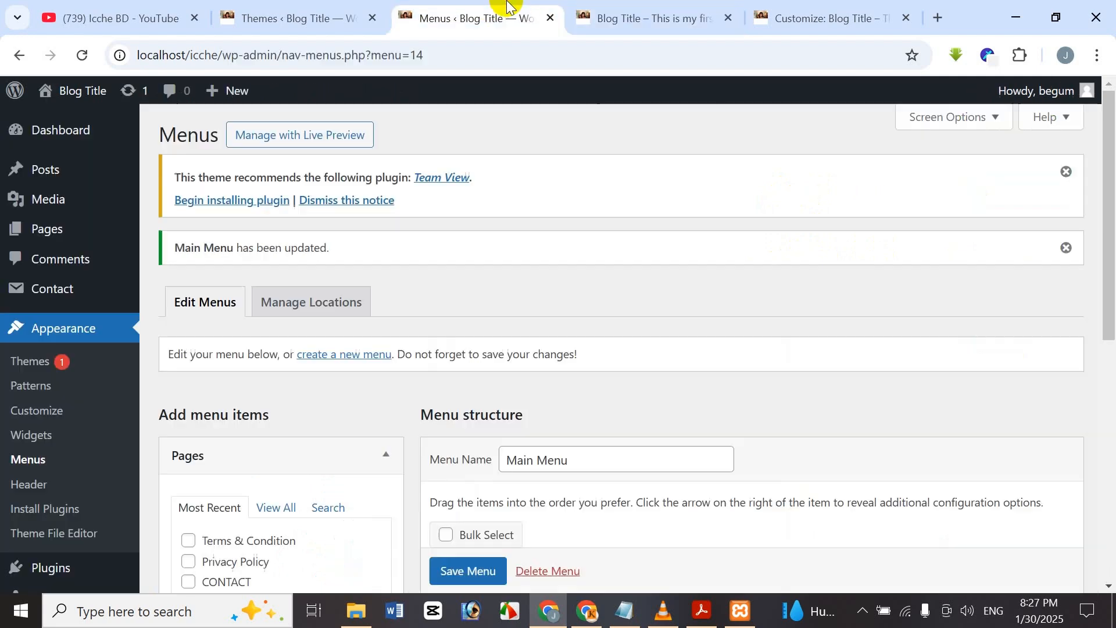
scroll(521, 340, "down", 5)
scroll(461, 349, "up", 3)
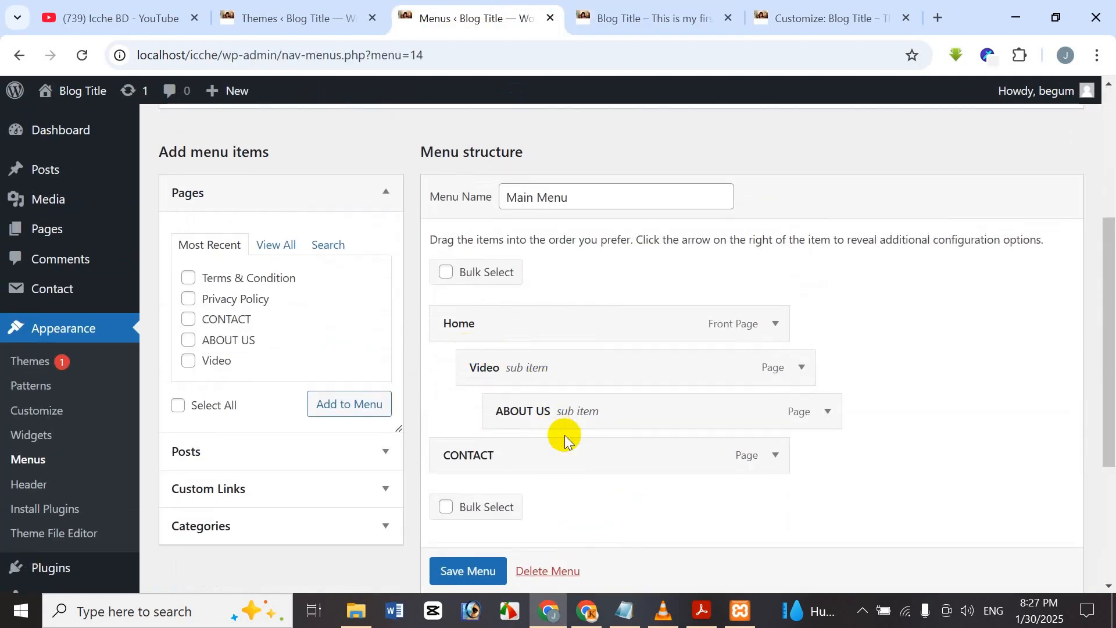
scroll(563, 434, "down", 4)
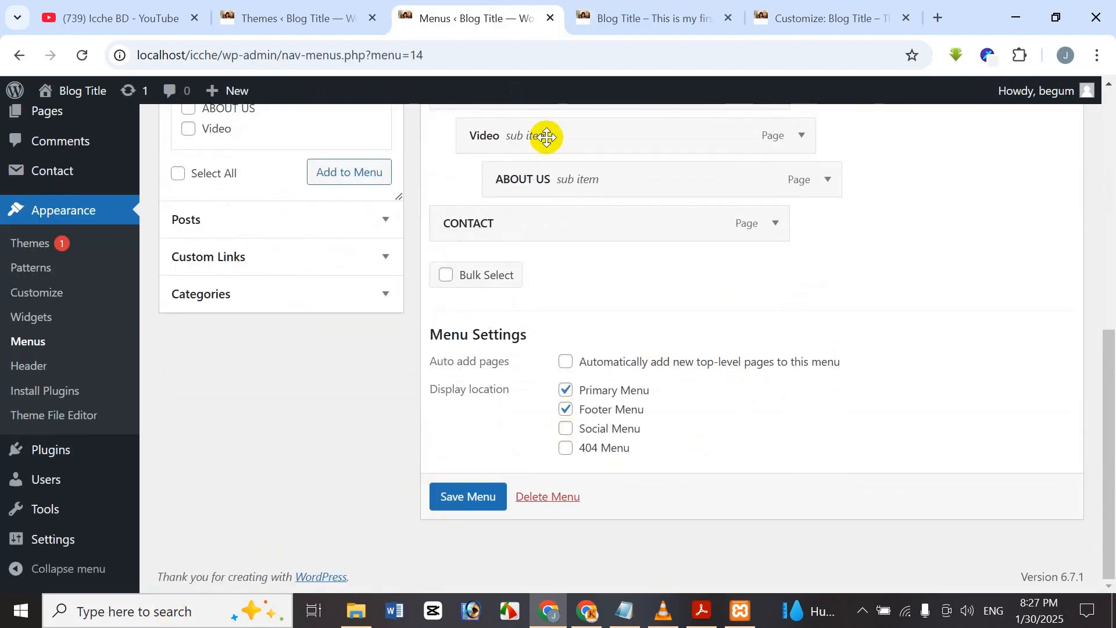
scroll(703, 297, "up", 2)
left_click(828, 268)
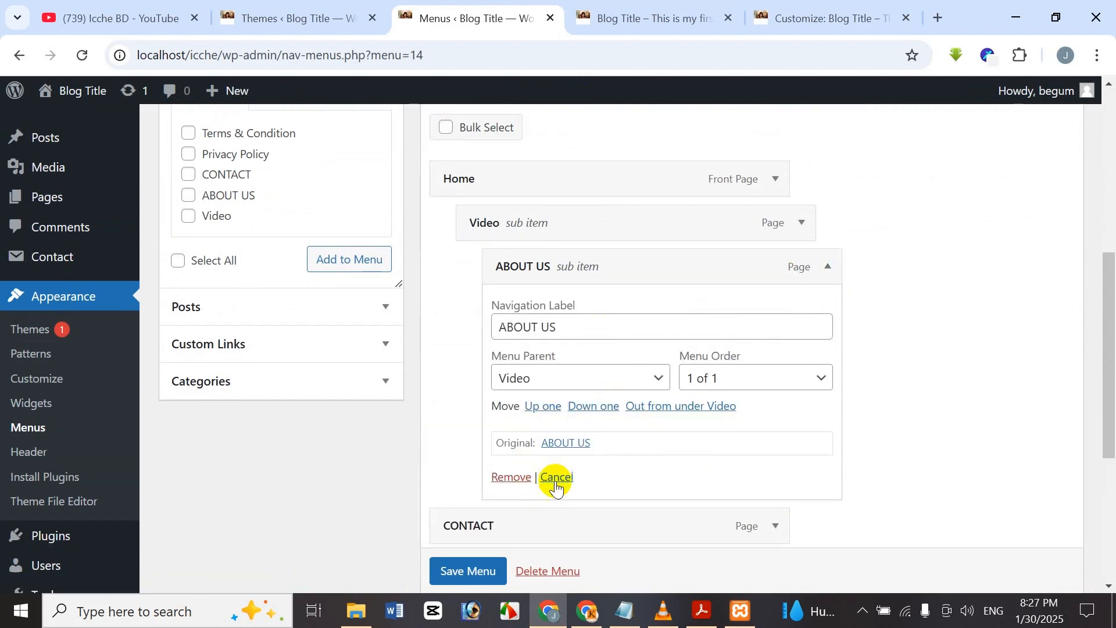
left_click(821, 275)
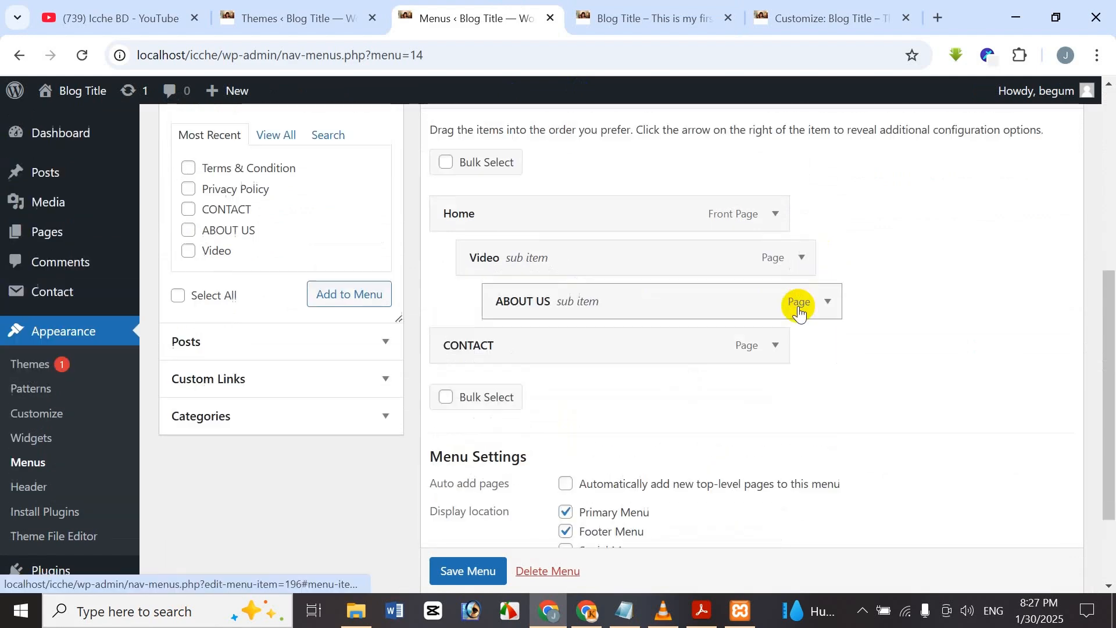
scroll(872, 204, "up", 6)
left_click(936, 118)
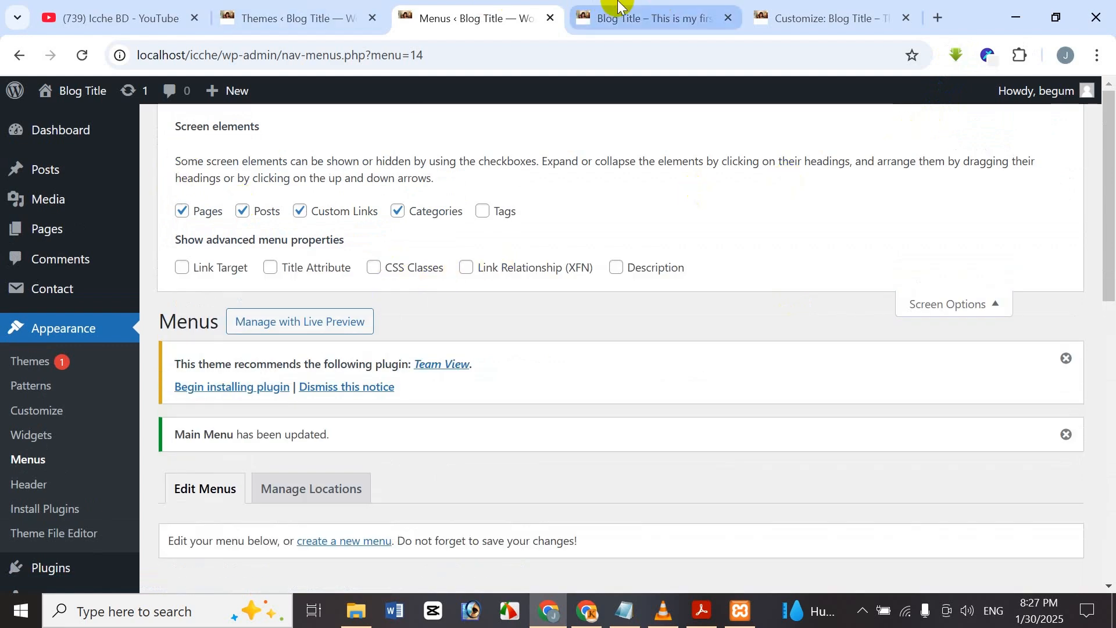
Reload the live site, open the CONTACT page, and go back to the home page.
left_click(620, 6)
left_click(810, 198)
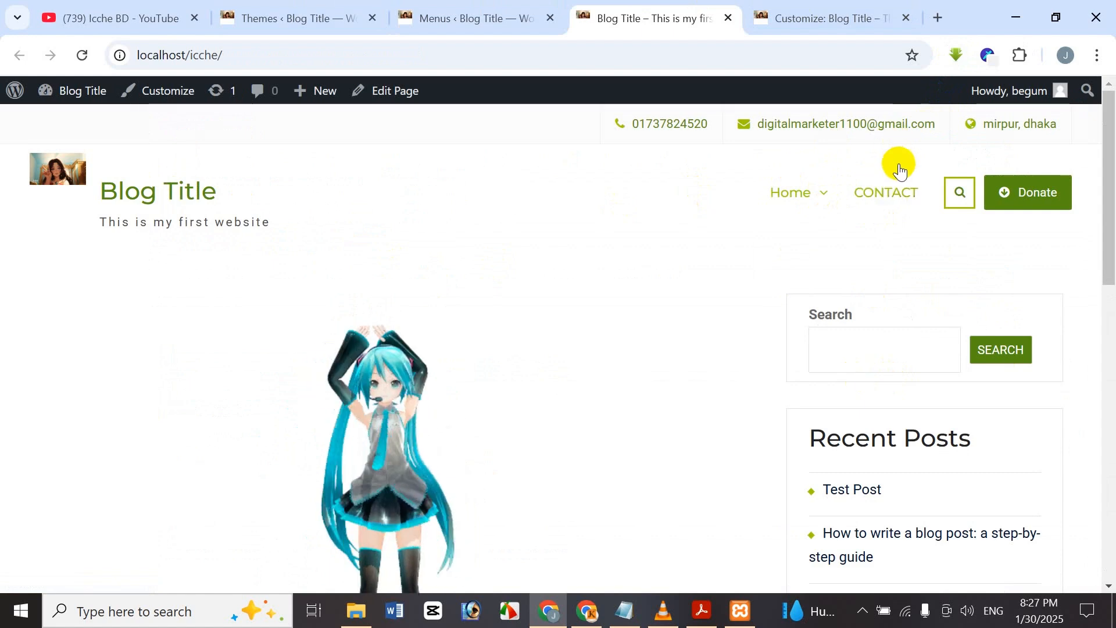
left_click(899, 198)
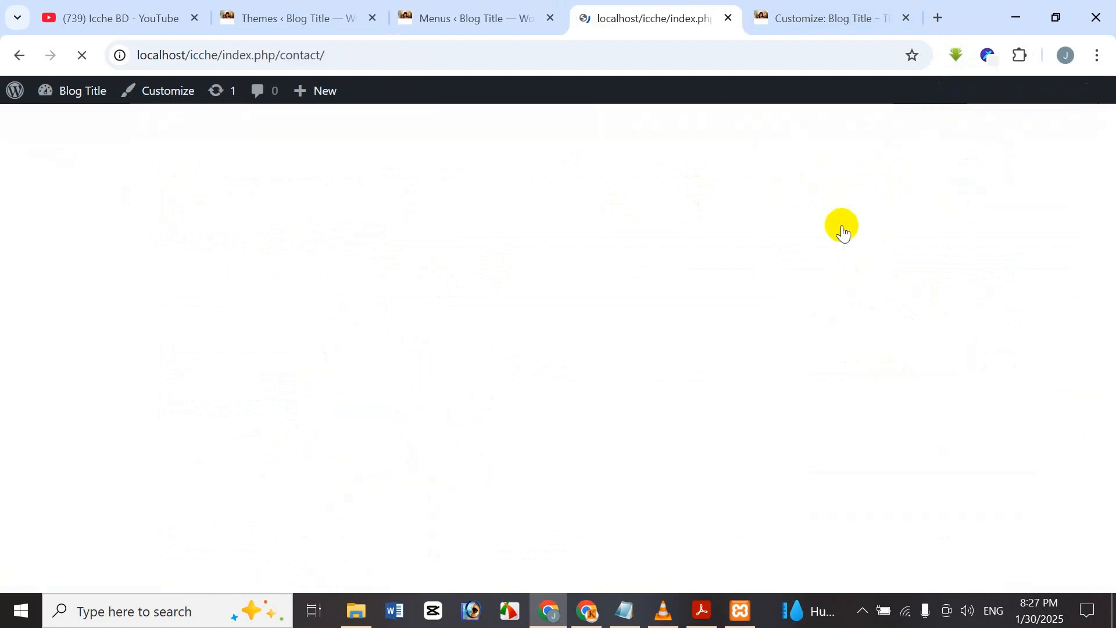
scroll(347, 256, "down", 6)
scroll(326, 238, "up", 3)
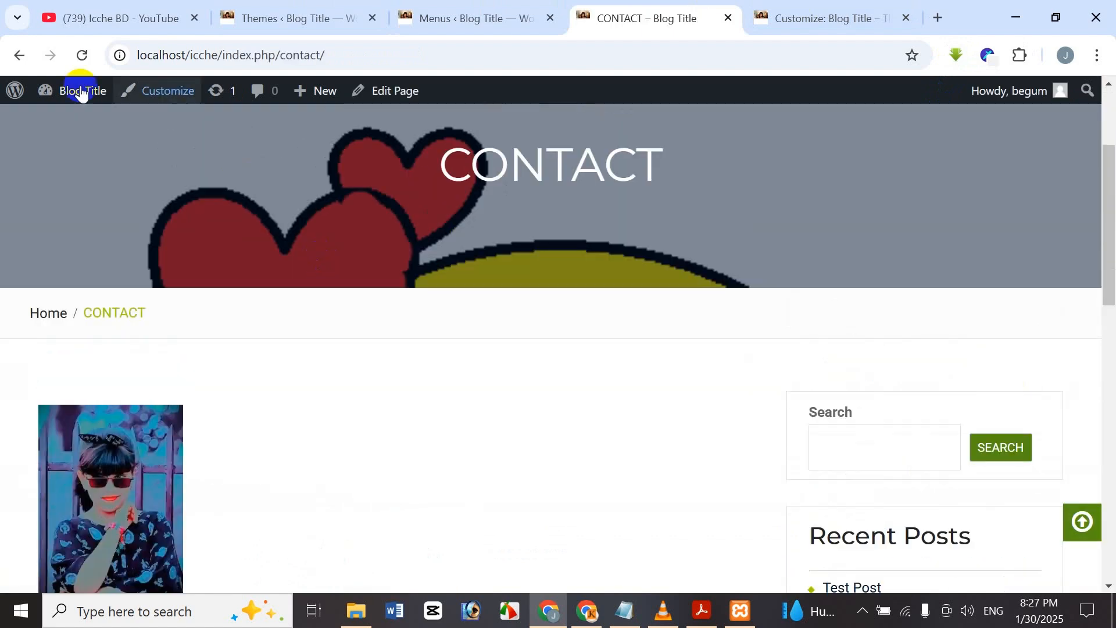
left_click(20, 57)
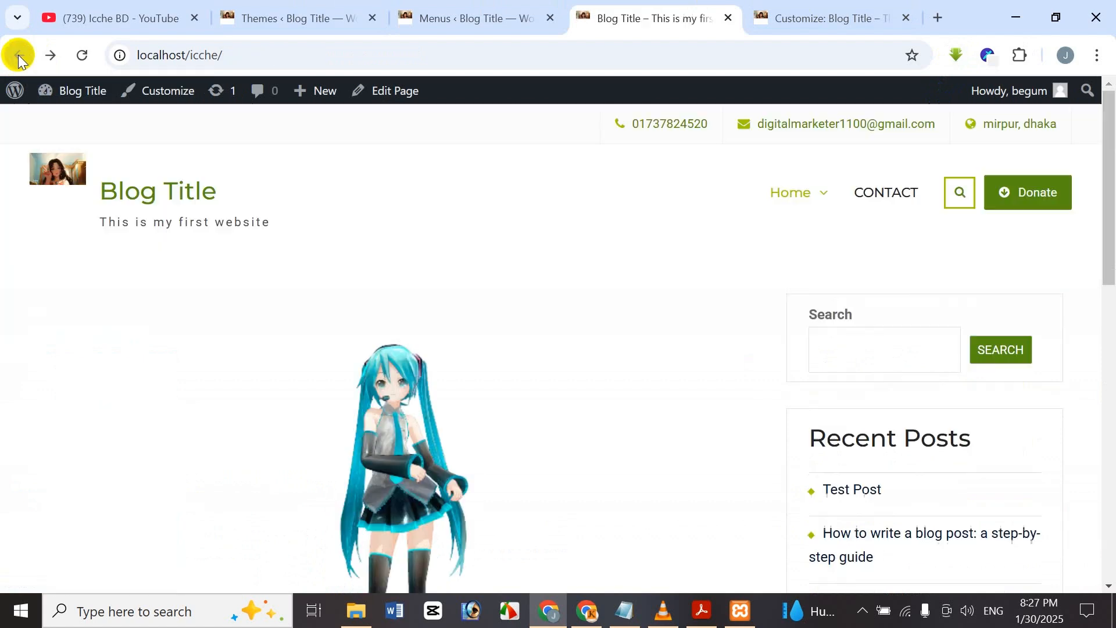
Enable the Link Target and CSS Classes menu properties in Screen Options.
left_click(473, 15)
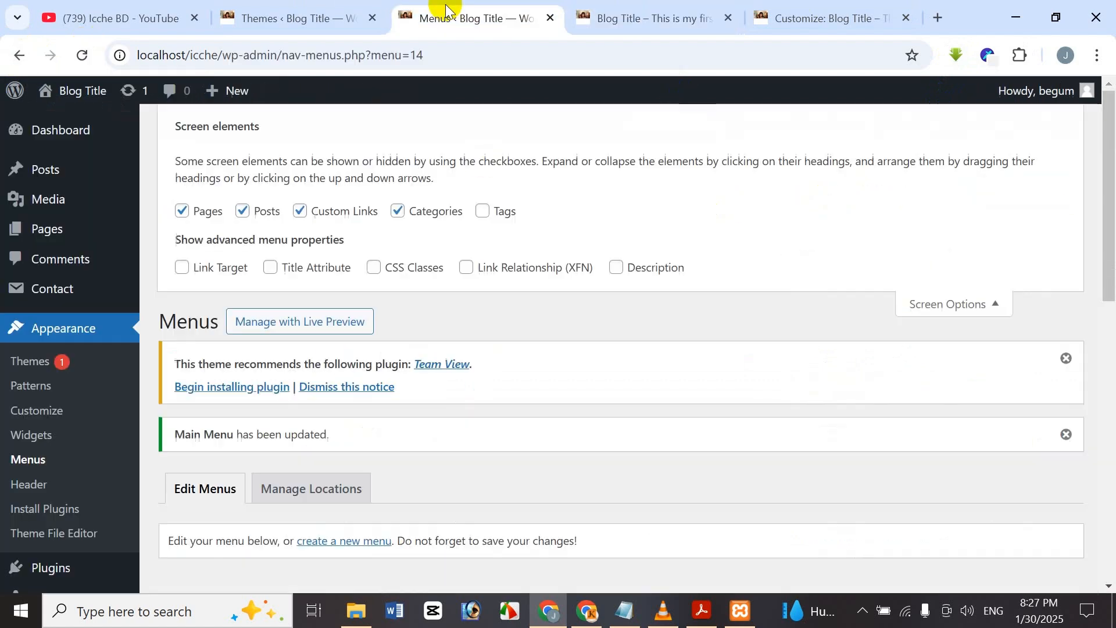
scroll(405, 447, "down", 5)
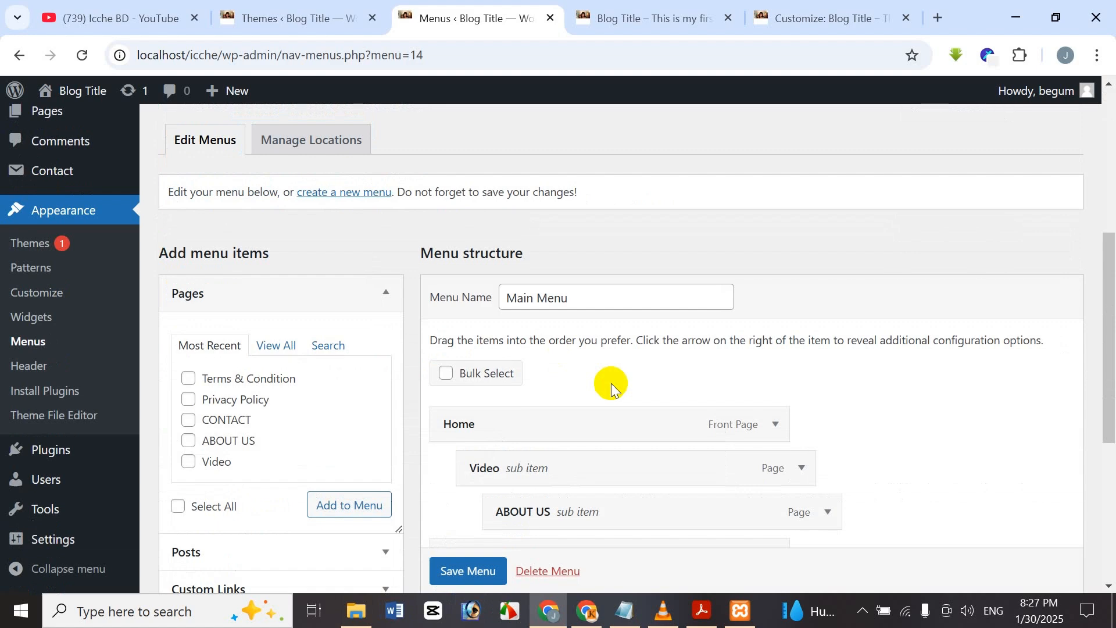
right_click(613, 388)
left_click(563, 231)
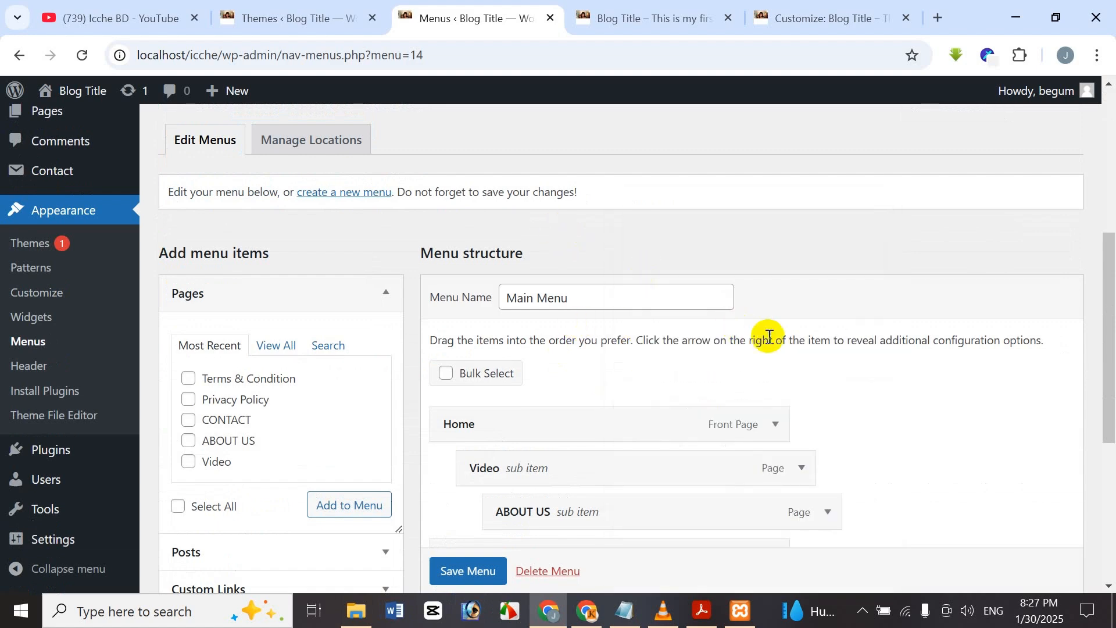
scroll(769, 336, "down", 3)
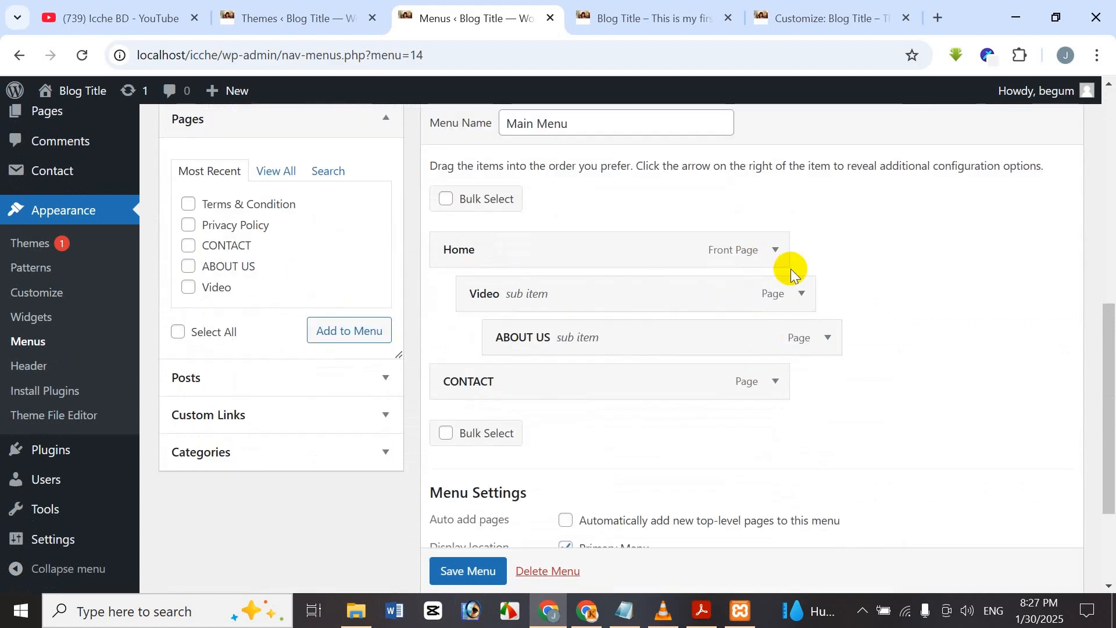
scroll(790, 268, "up", 7)
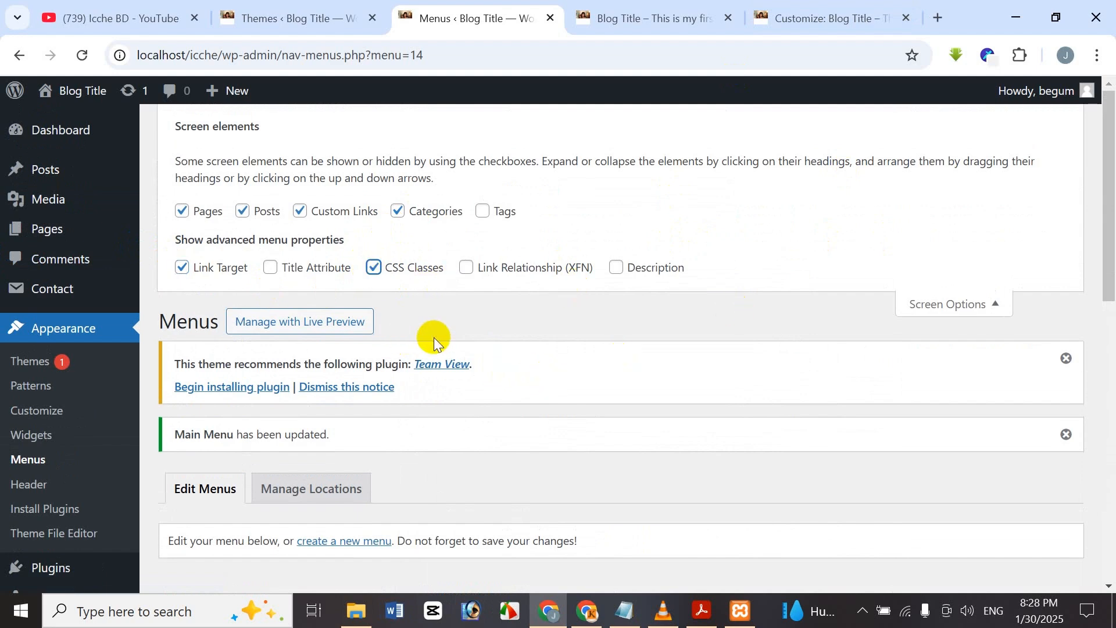
scroll(518, 411, "down", 8)
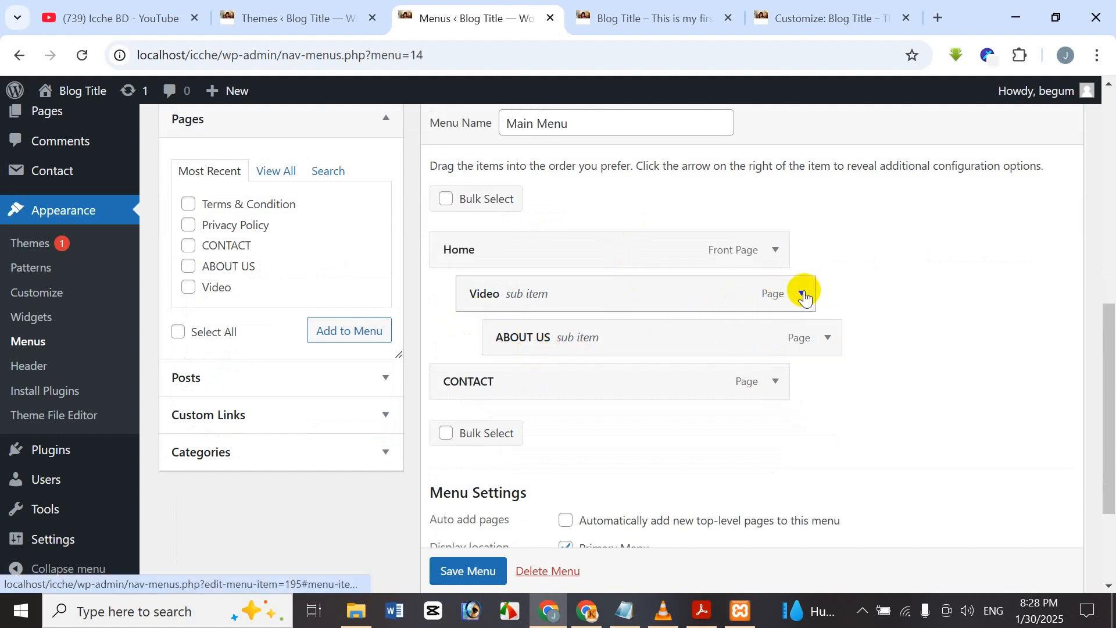
Set the CONTACT menu item to open its link in a new tab.
left_click(774, 383)
scroll(614, 367, "down", 1)
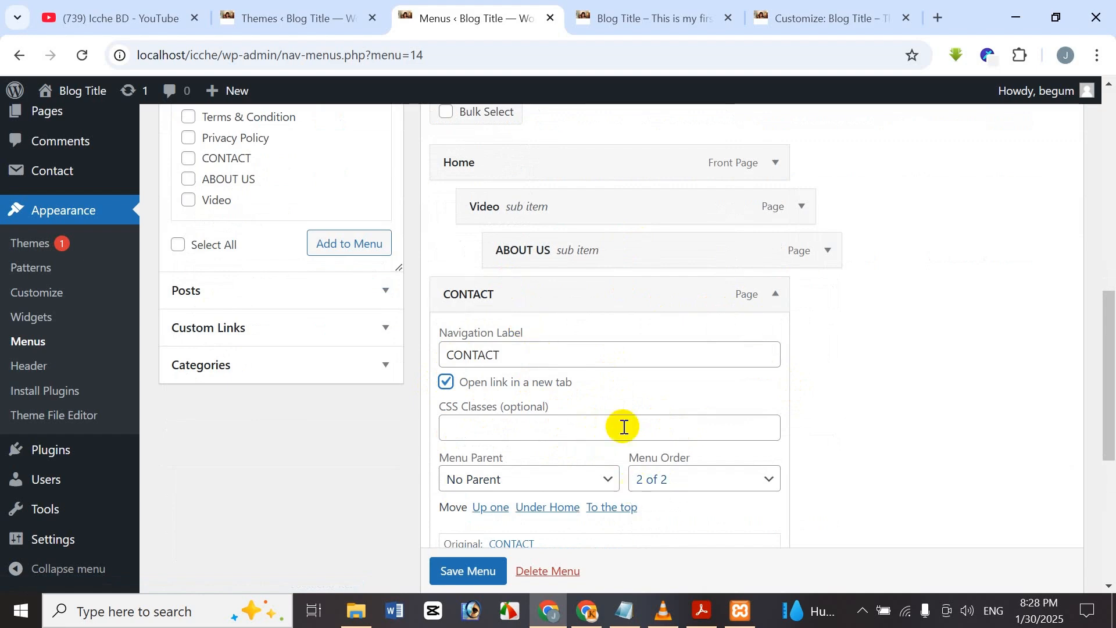
scroll(616, 504, "down", 1)
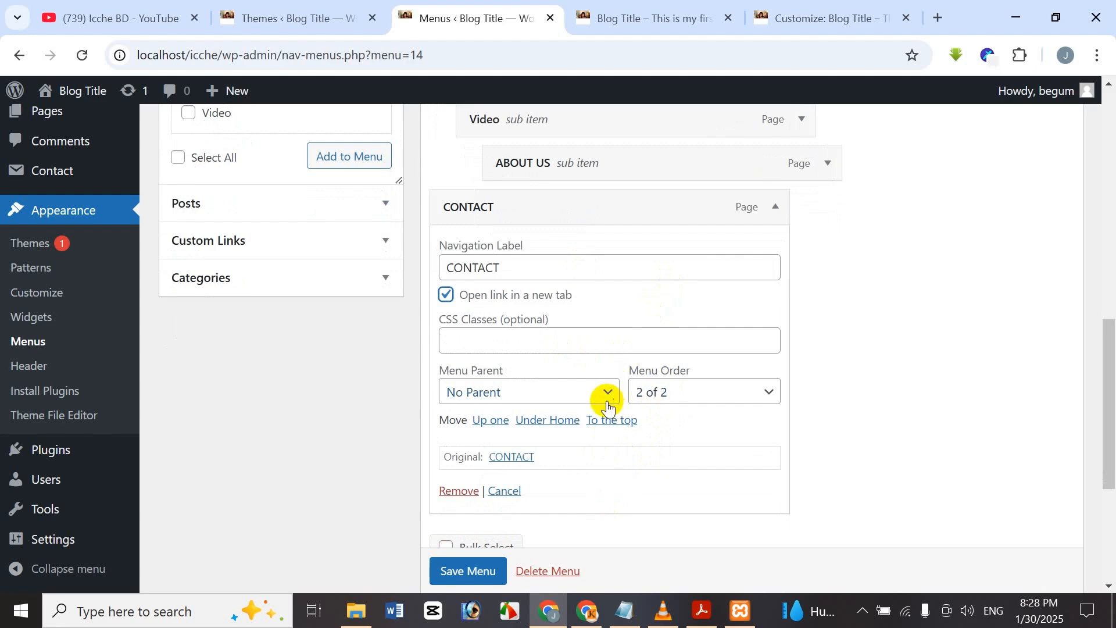
Collapse the CONTACT item and save Main Menu until 'Main Menu has been updated' appears.
scroll(469, 459, "down", 1)
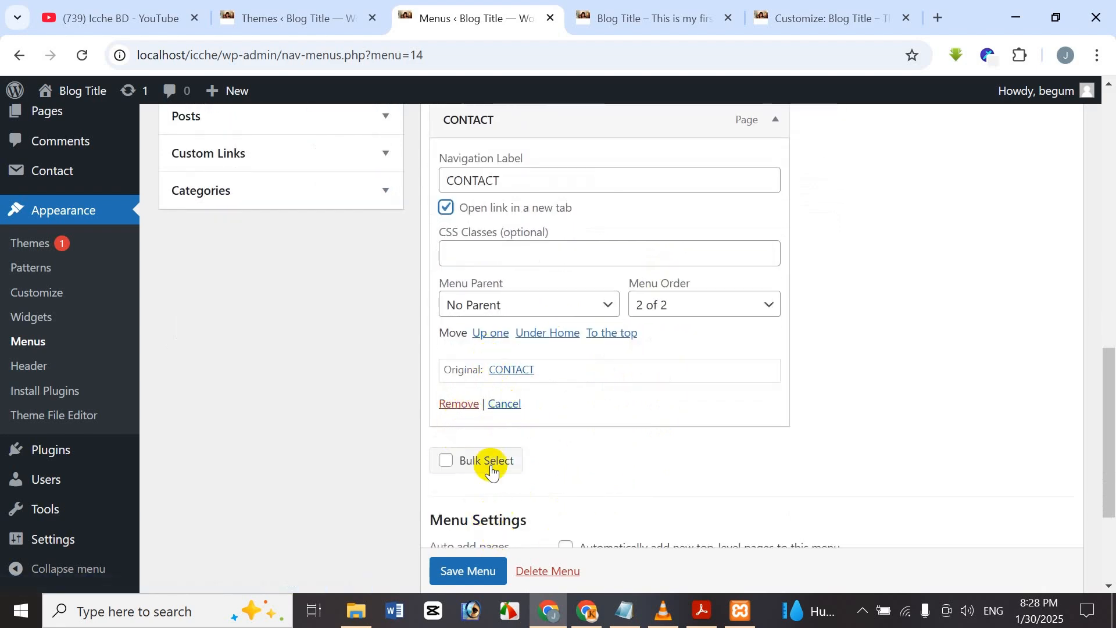
scroll(491, 473, "down", 1)
scroll(478, 407, "up", 4)
scroll(504, 442, "down", 1)
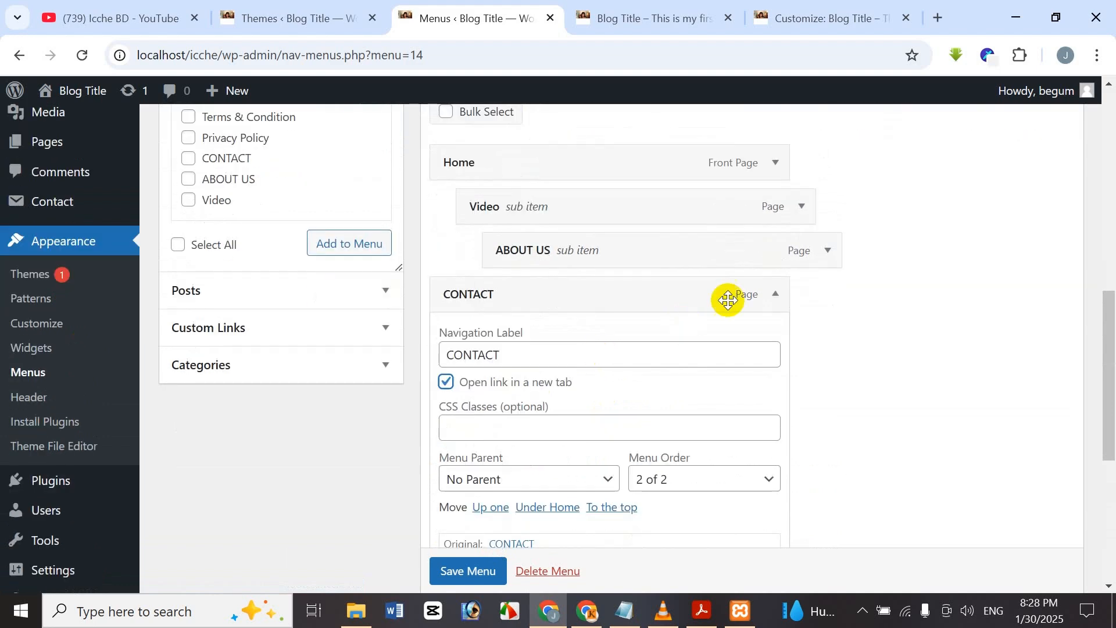
left_click(775, 296)
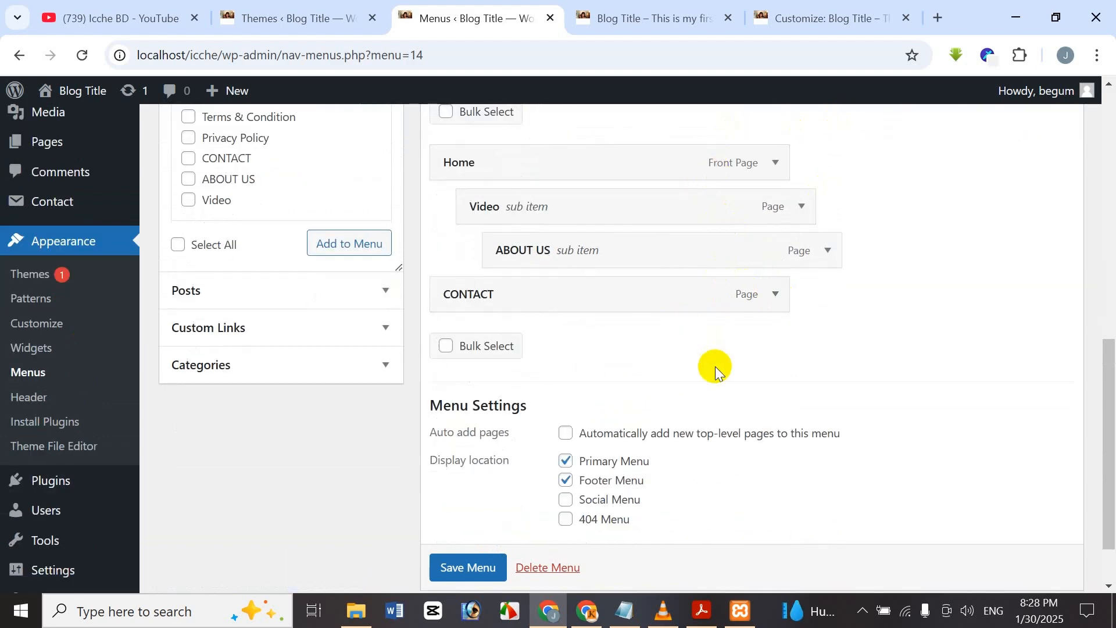
scroll(648, 406, "down", 1)
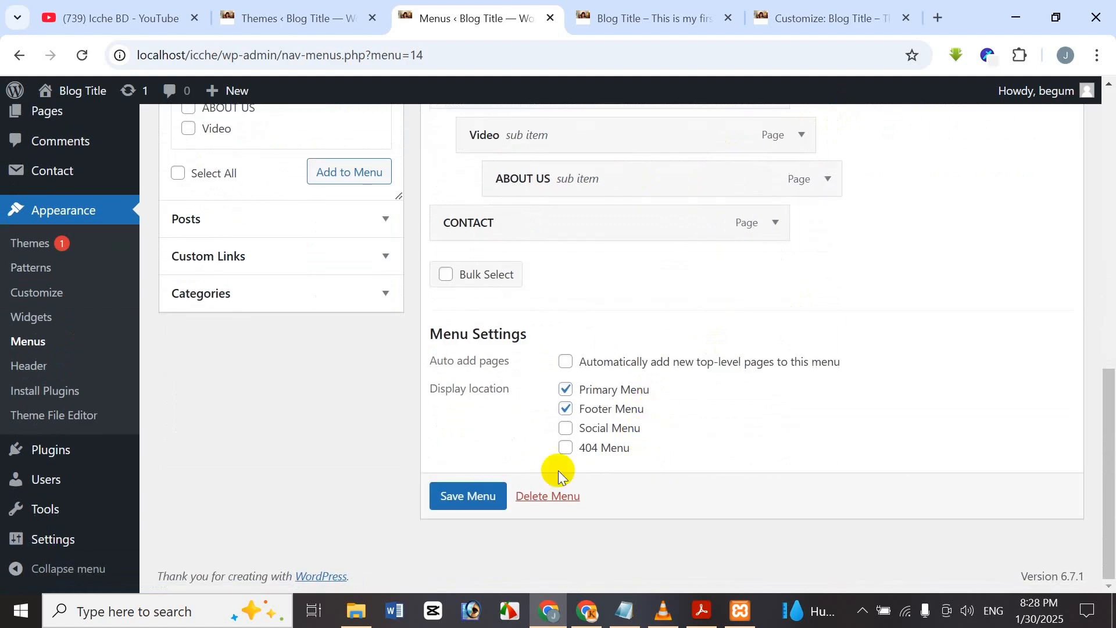
left_click(465, 500)
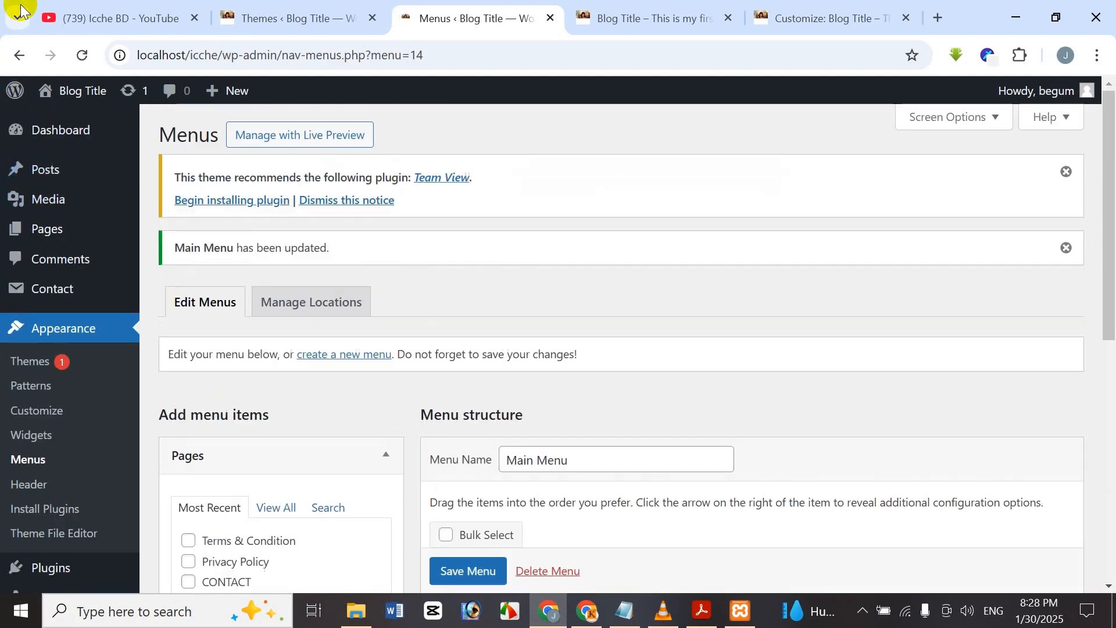
left_click(584, 18)
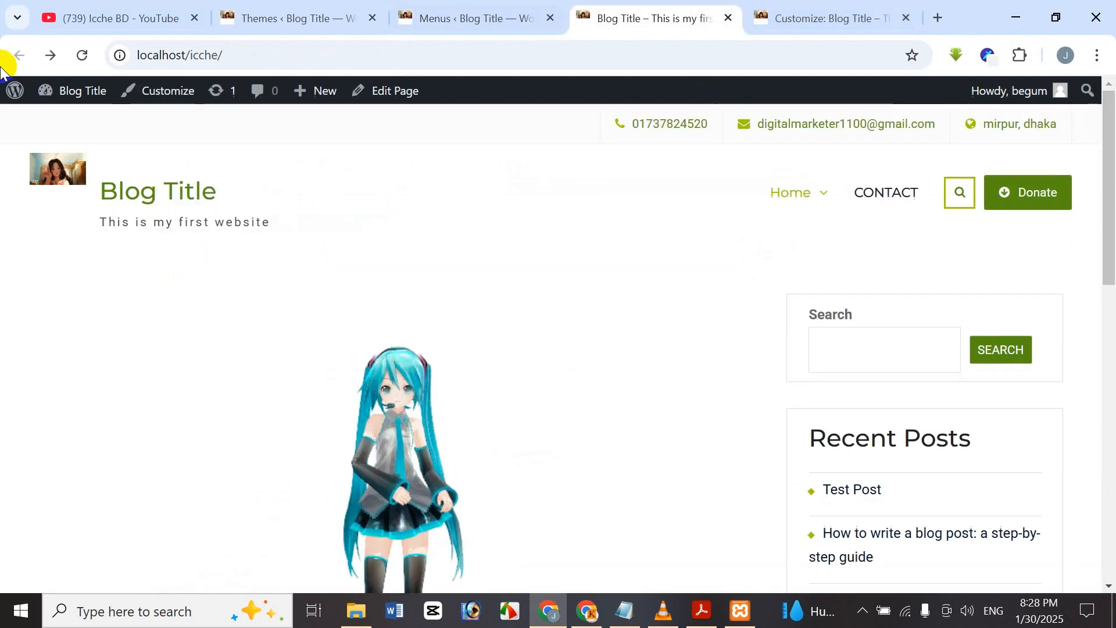
left_click(82, 55)
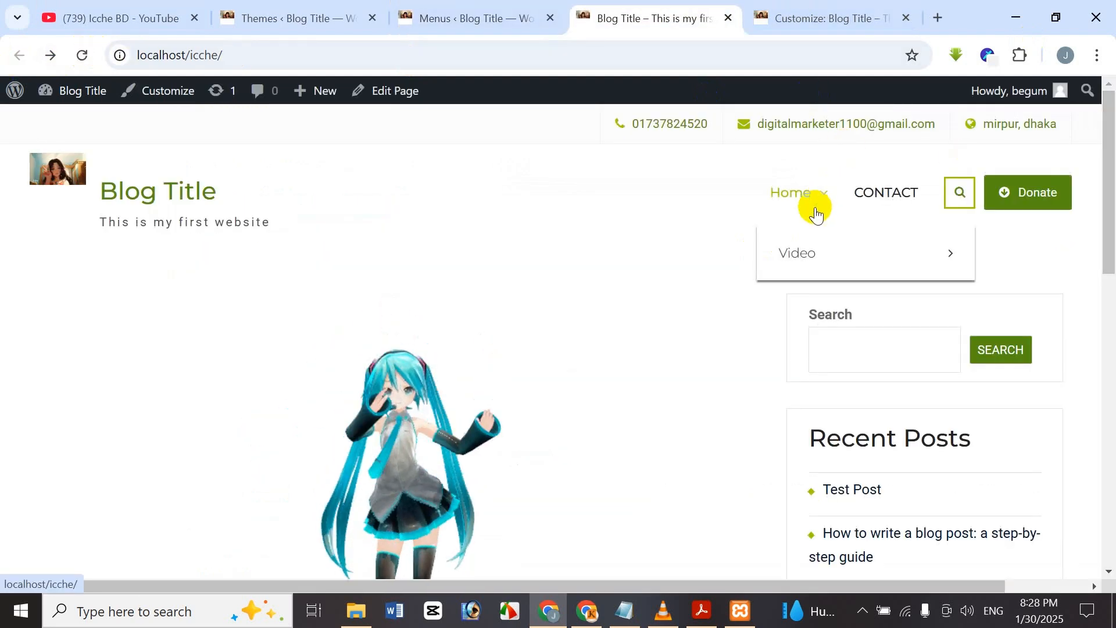
left_click(523, 15)
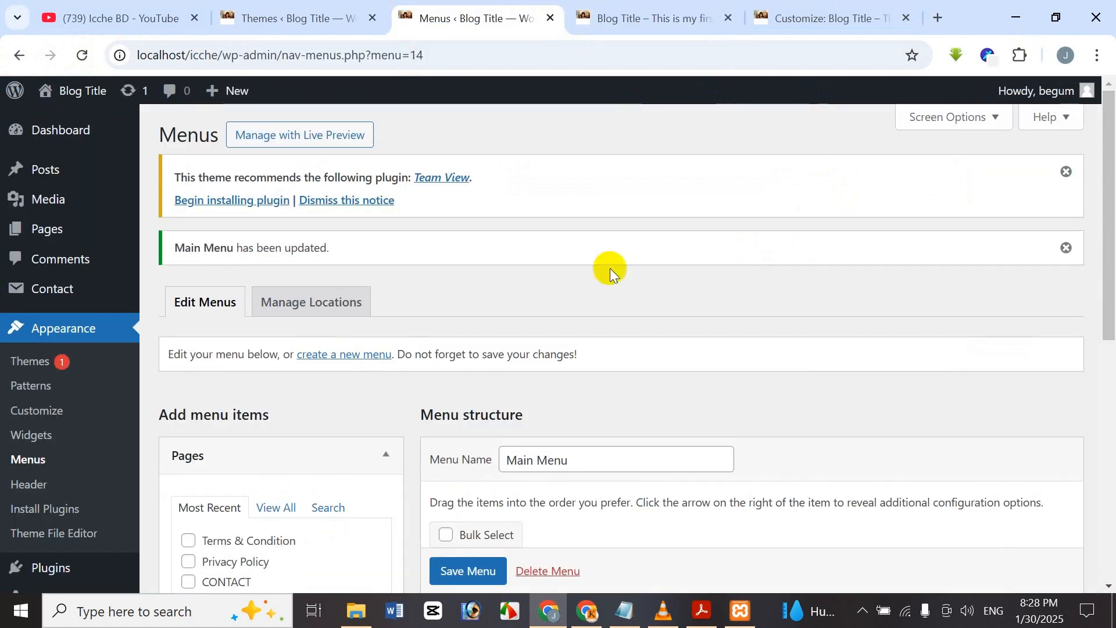
scroll(582, 320, "down", 6)
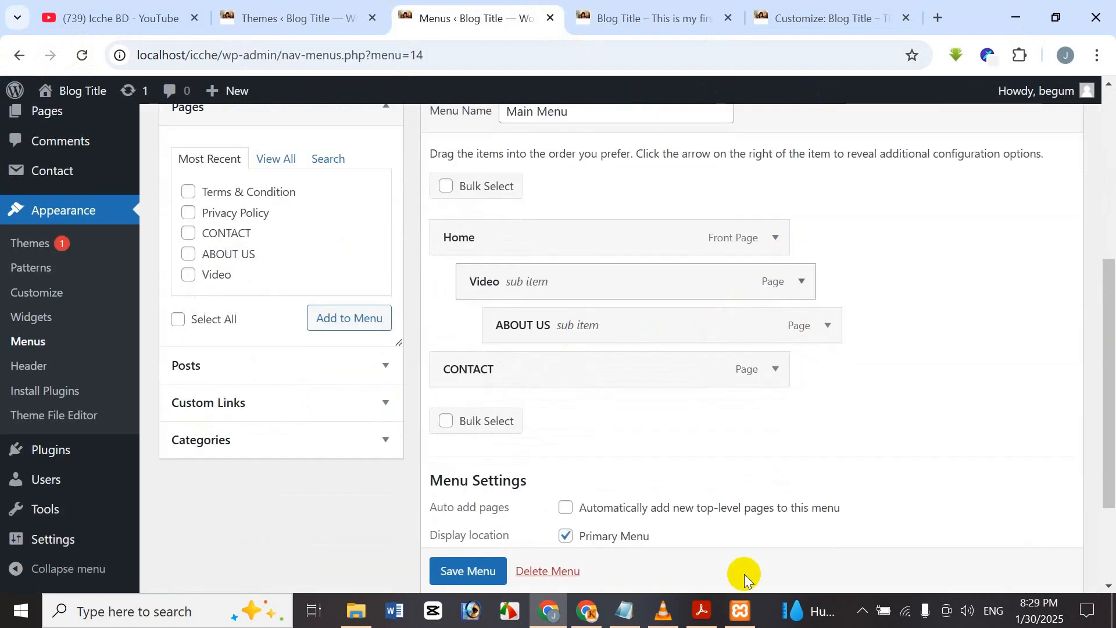
left_click(830, 326)
scroll(826, 343, "down", 3)
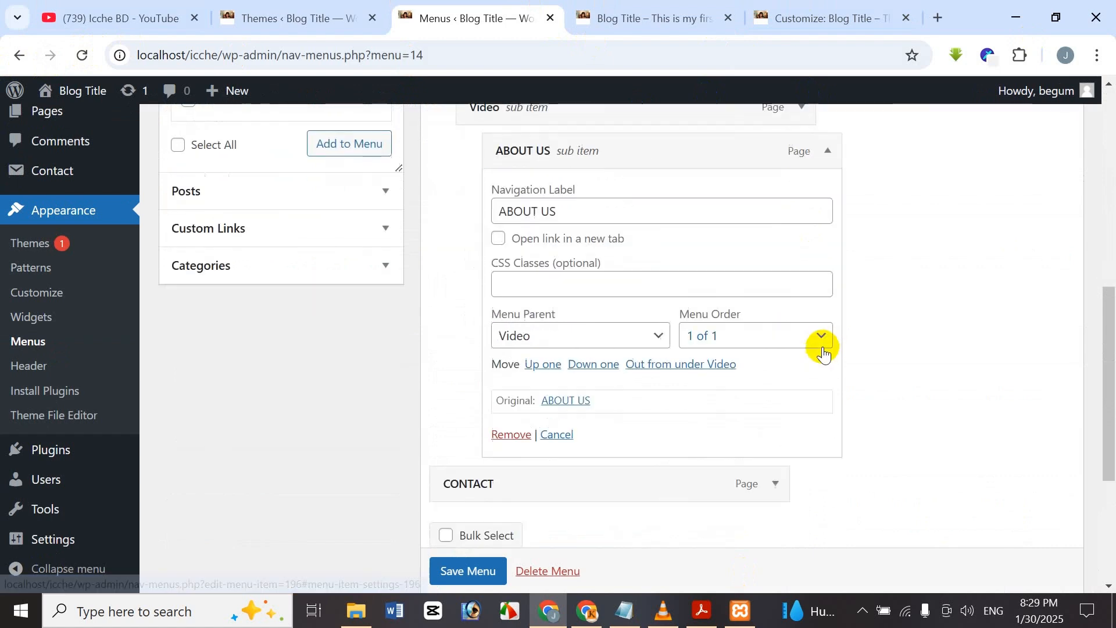
scroll(813, 221, "up", 1)
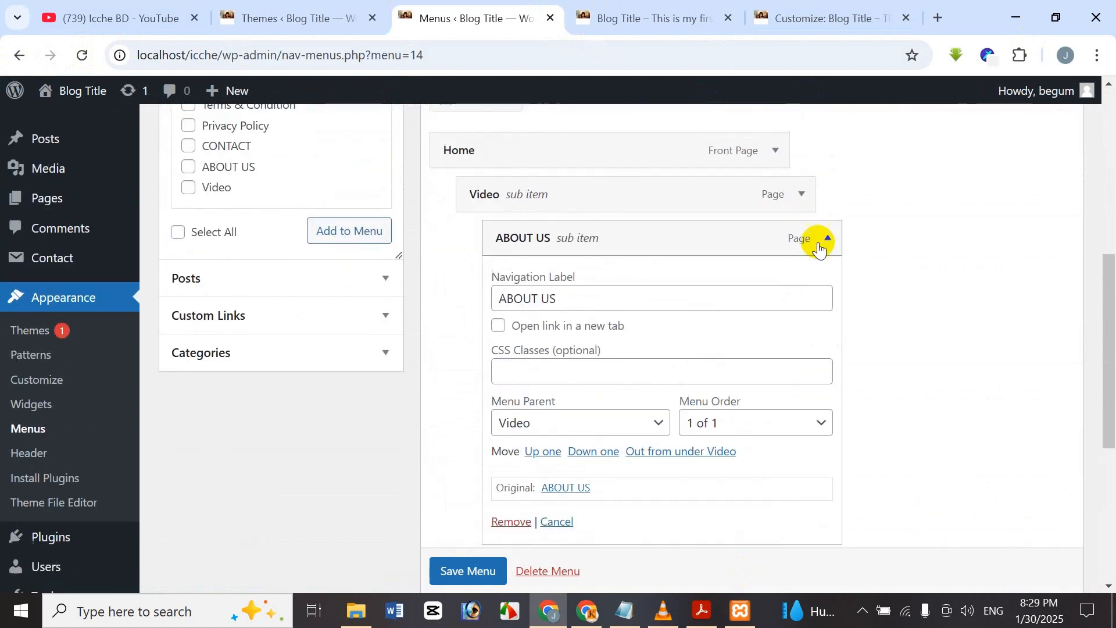
left_click(823, 240)
left_click(775, 283)
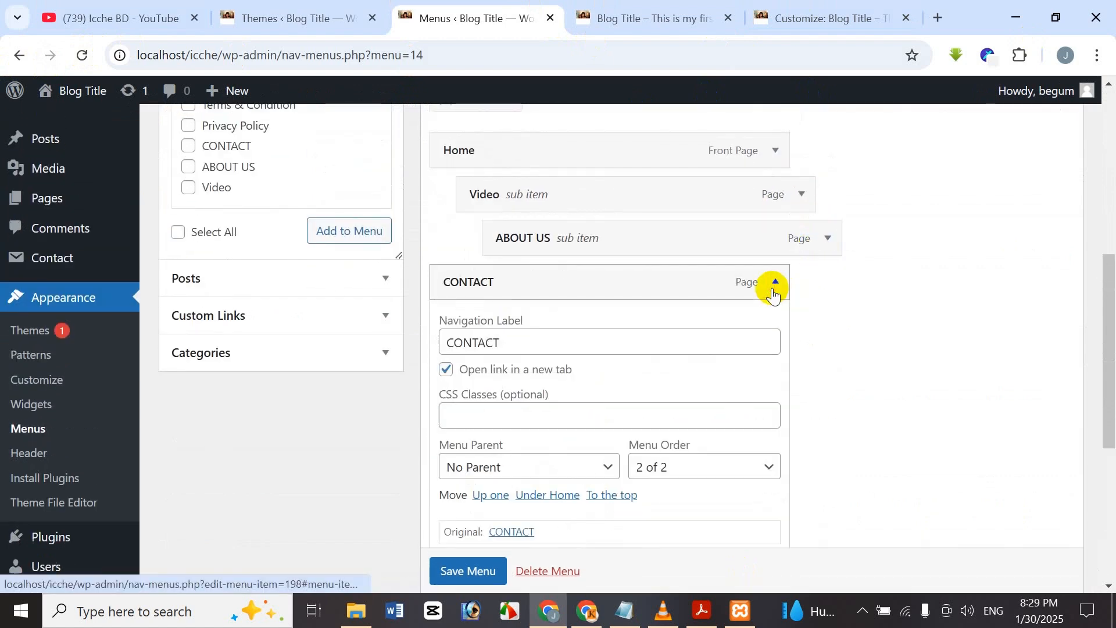
scroll(774, 294, "down", 1)
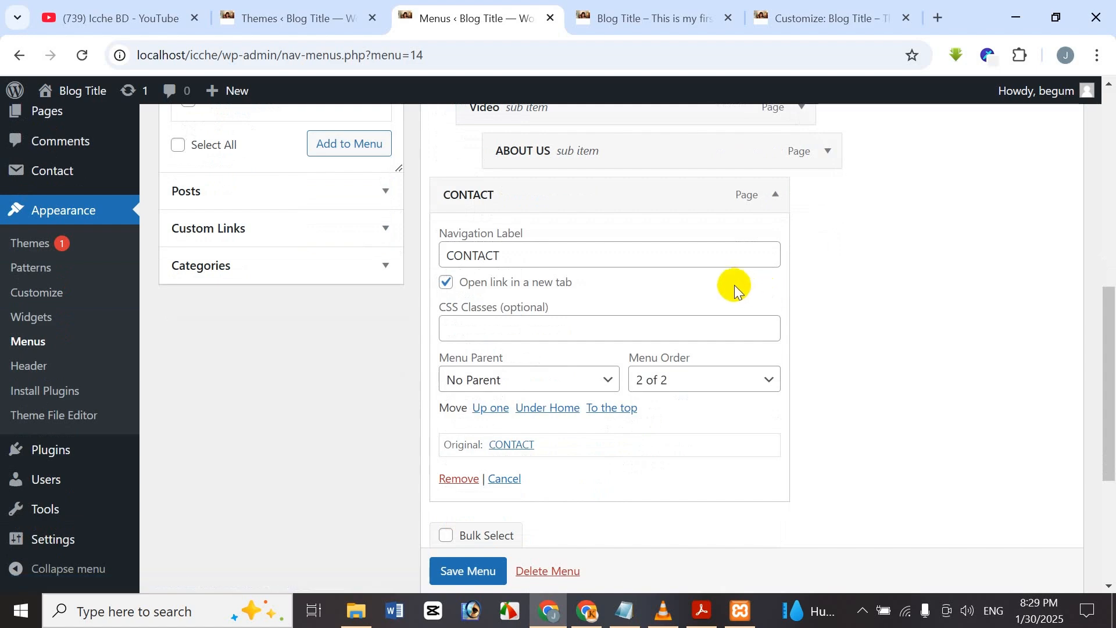
left_click(775, 200)
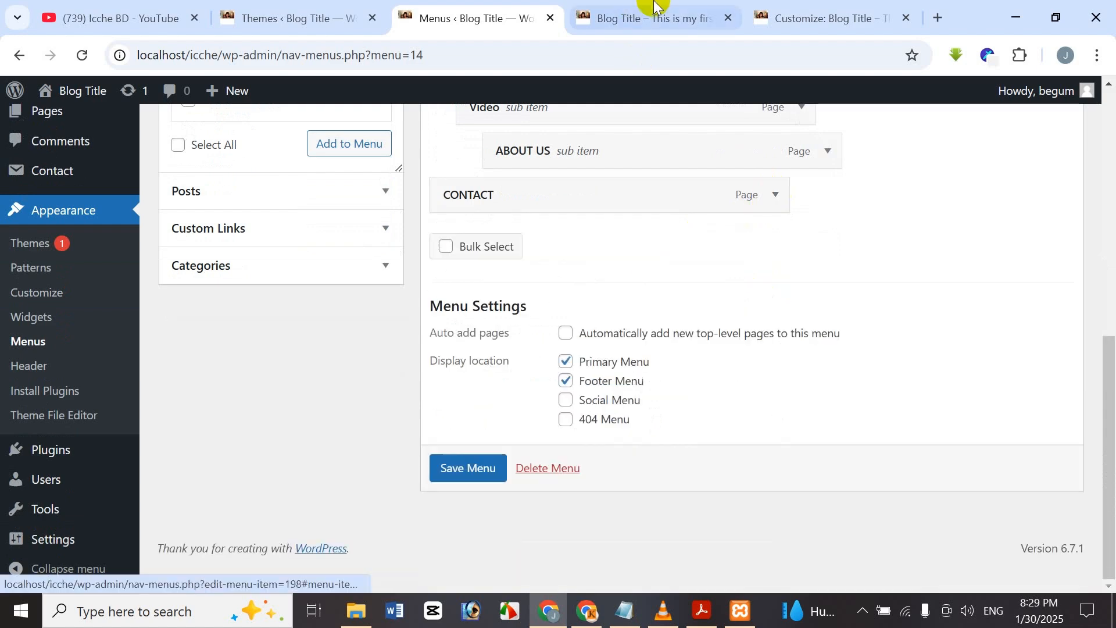
left_click(643, 16)
Open CONTACT from the live site menu in its new tab, then close that tab.
left_click(893, 209)
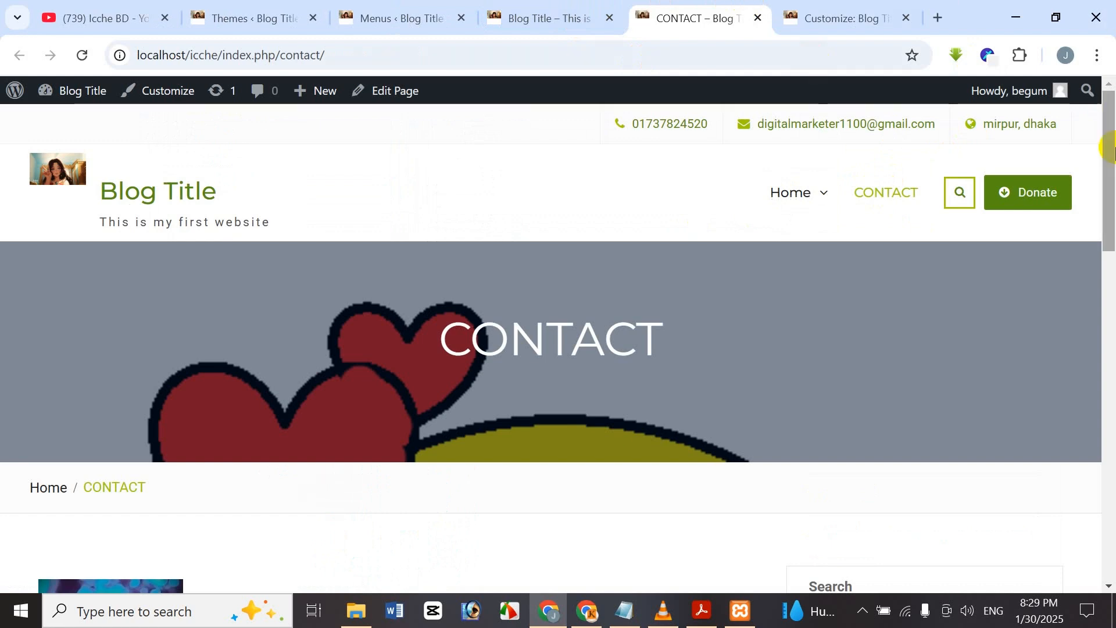
scroll(852, 268, "down", 5)
scroll(853, 267, "up", 3)
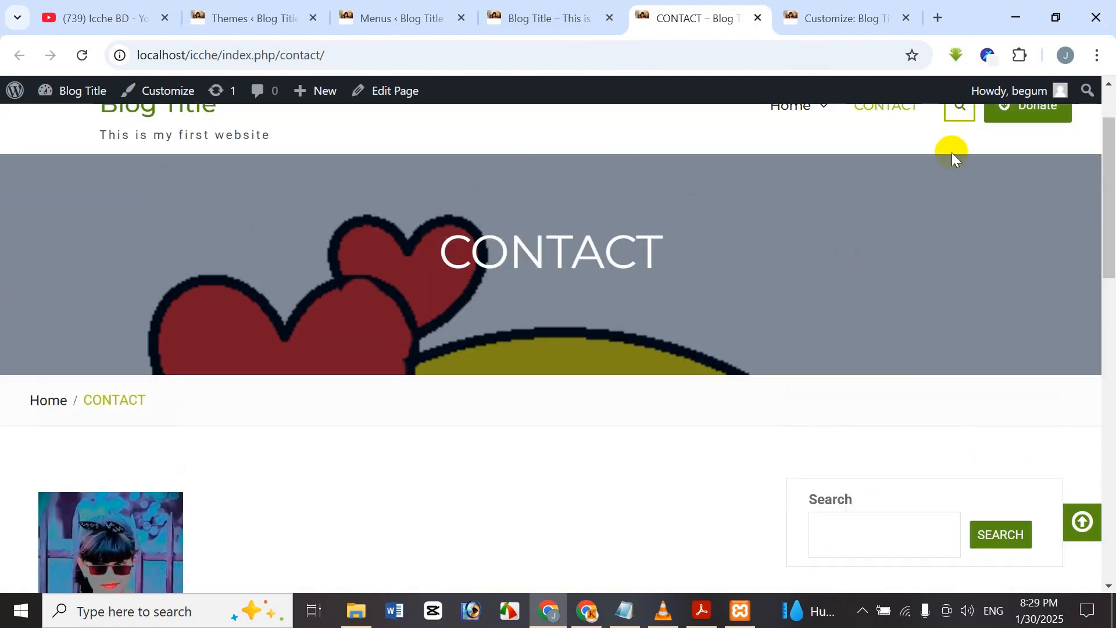
left_click(757, 20)
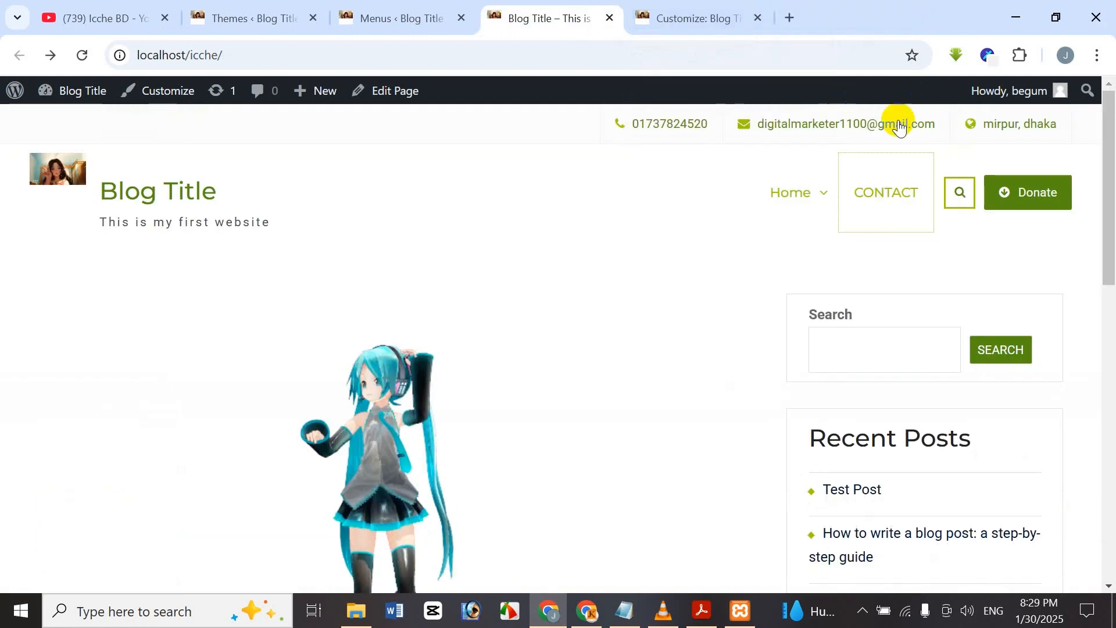
Visit Home > Video and go back, then reopen CONTACT and close its tab.
mouse_move(797, 197)
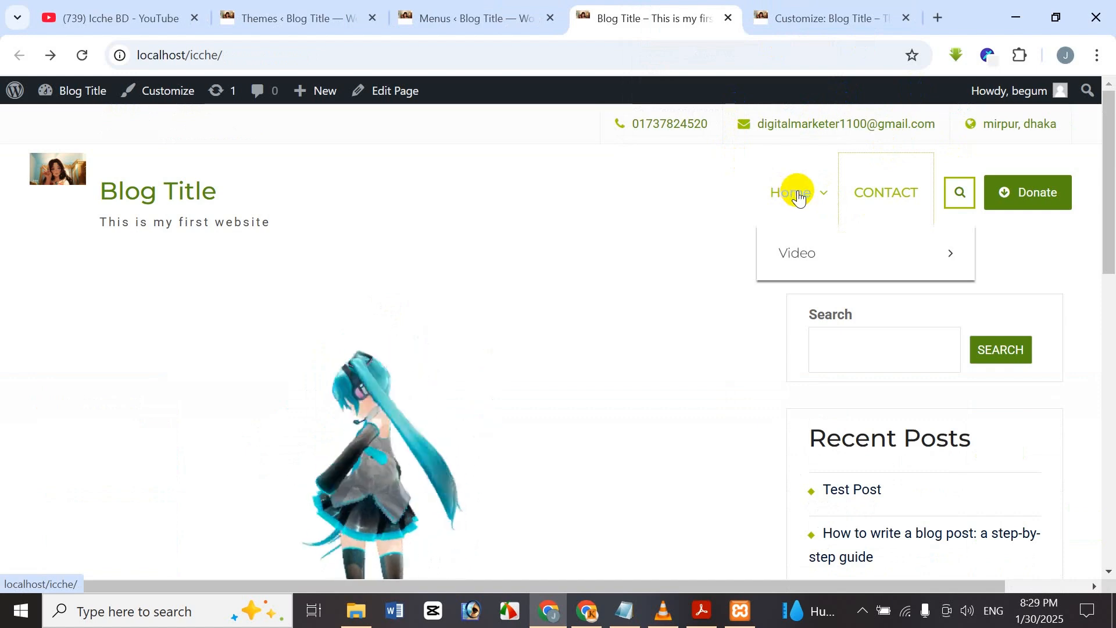
left_click(808, 254)
scroll(768, 301, "down", 2)
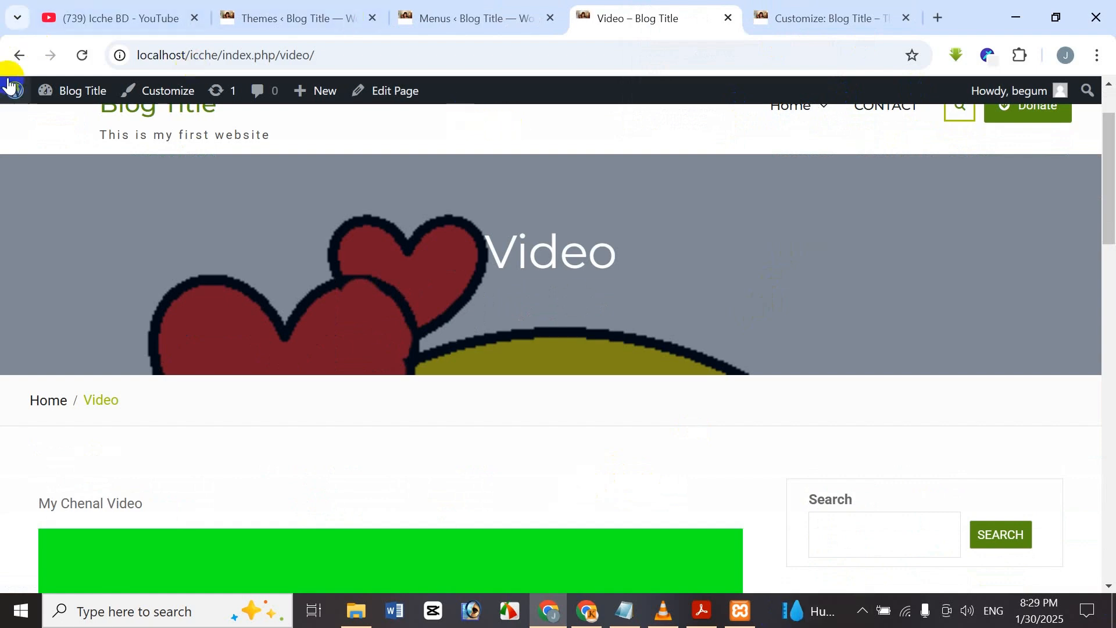
left_click(17, 54)
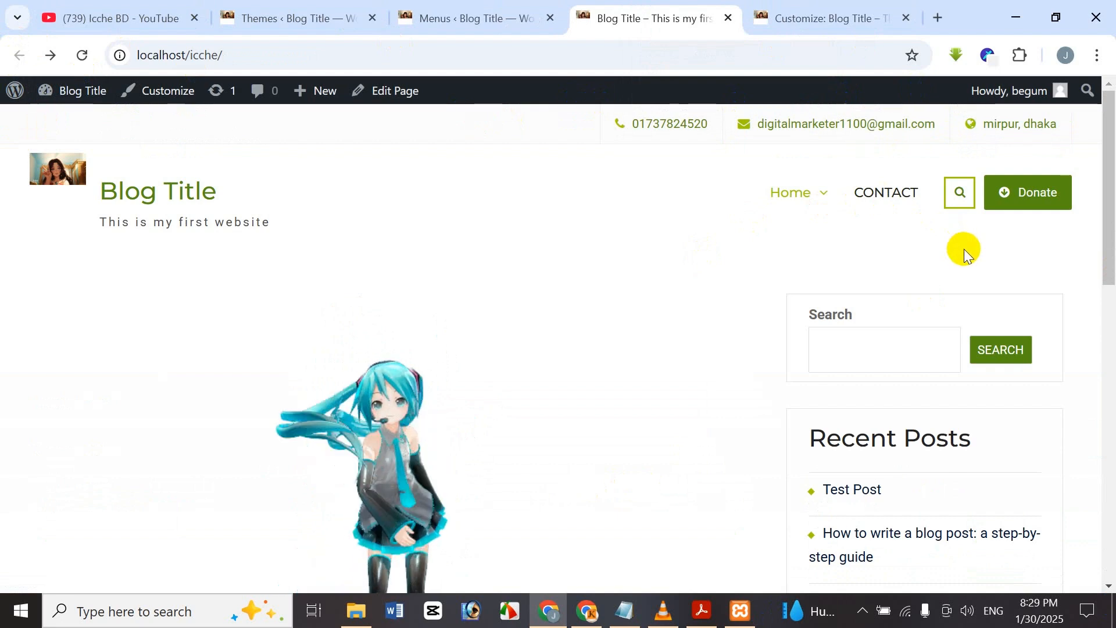
left_click(913, 194)
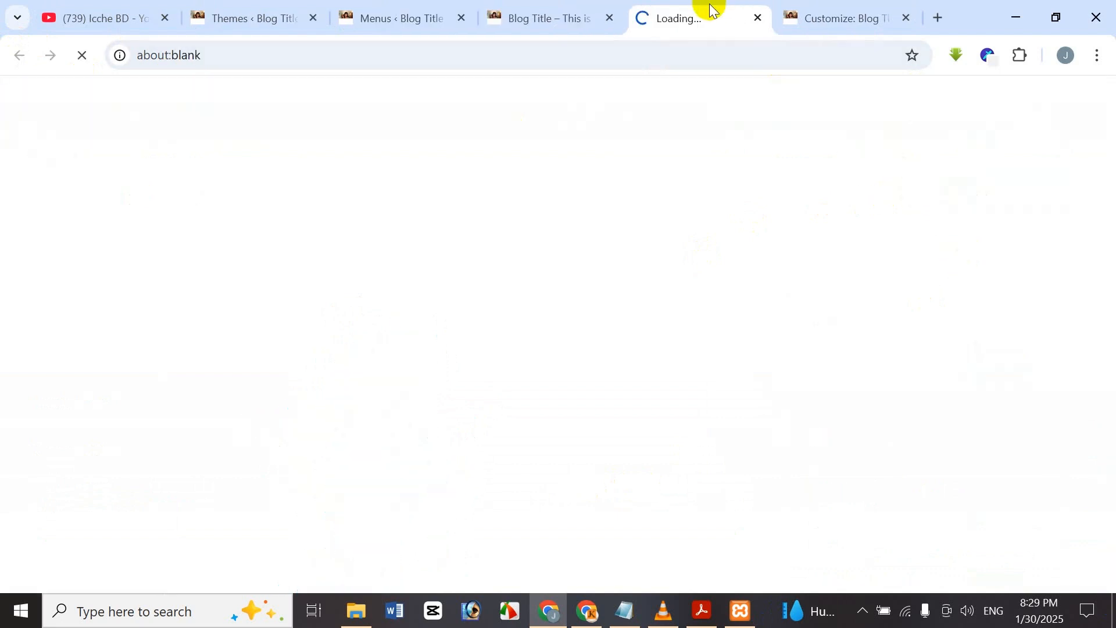
scroll(721, 174, "down", 3)
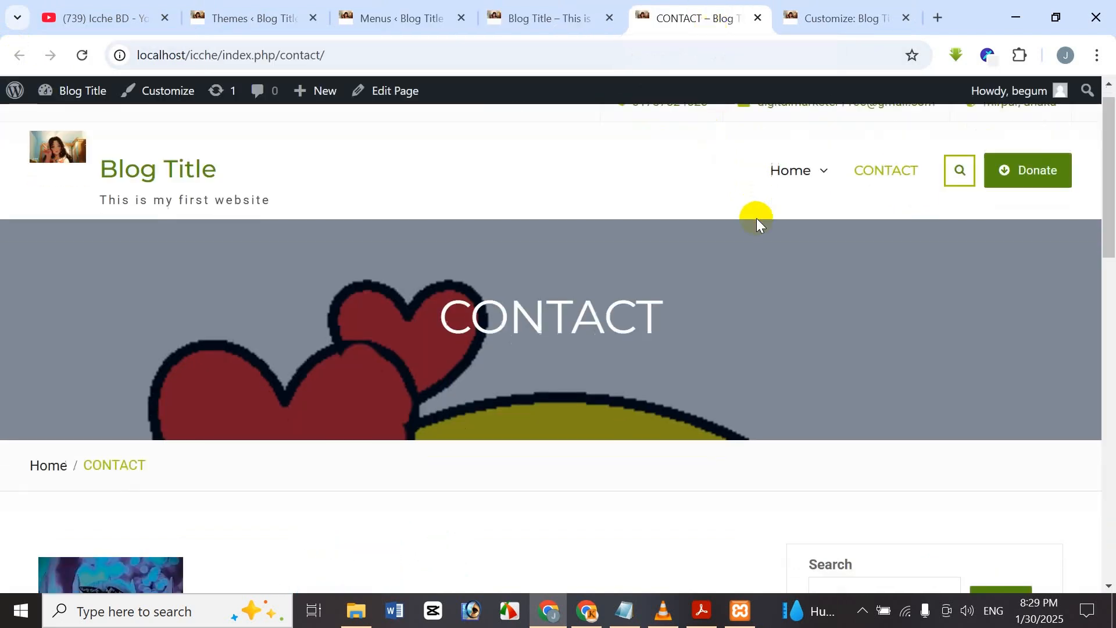
left_click(758, 18)
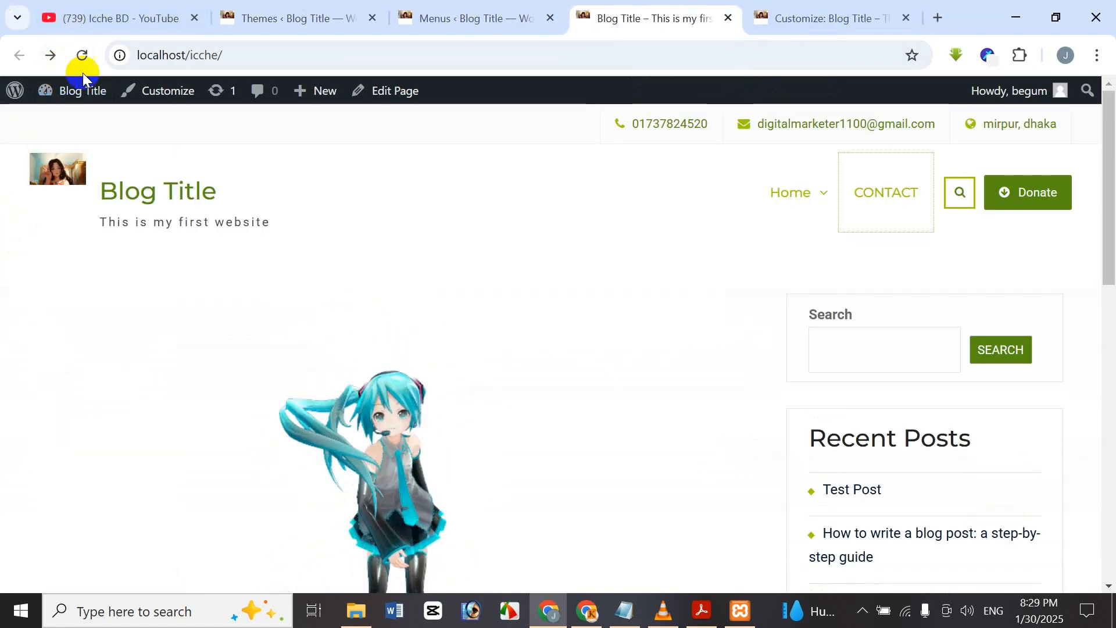
Select all posts (Test Post, How to write a blog post, Hello world! icche) and add them to Main Menu.
left_click(442, 12)
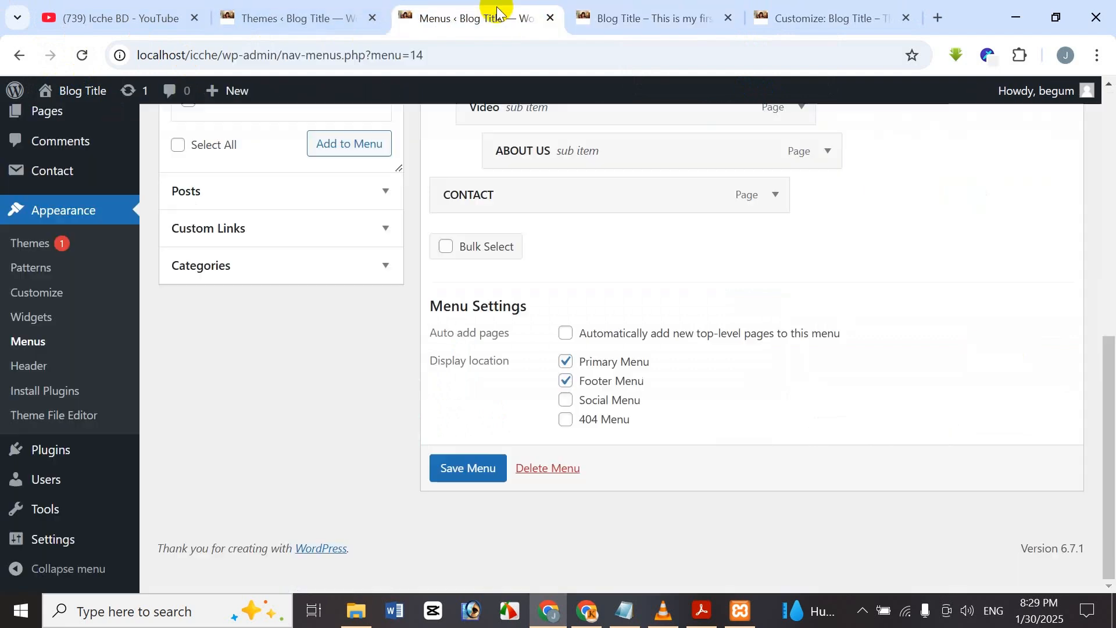
scroll(499, 376, "up", 4)
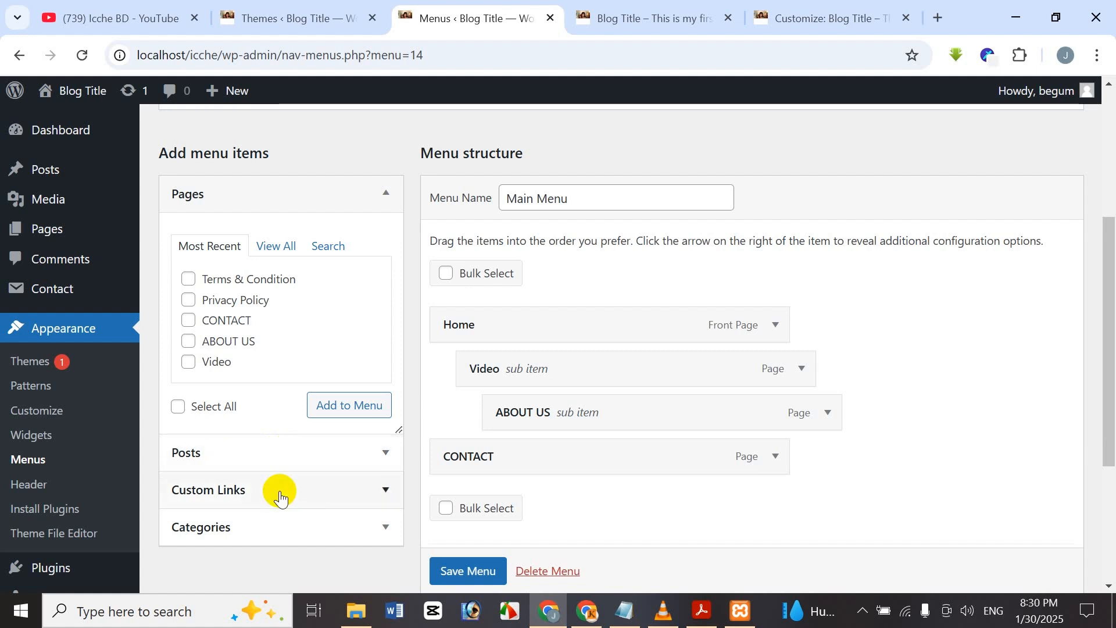
left_click(306, 465)
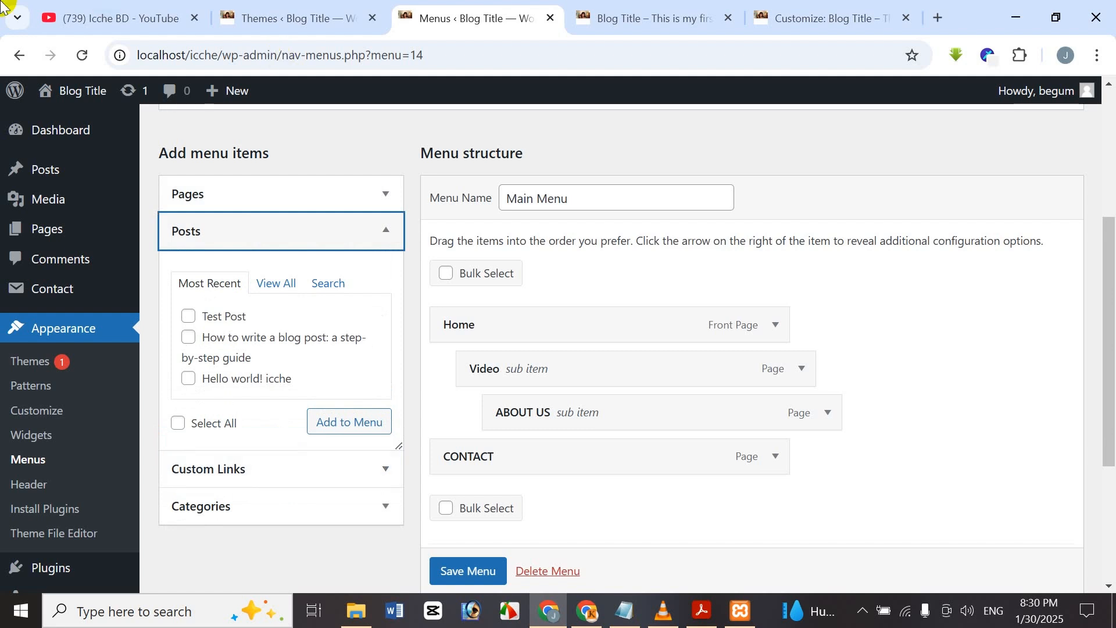
scroll(252, 342, "down", 1)
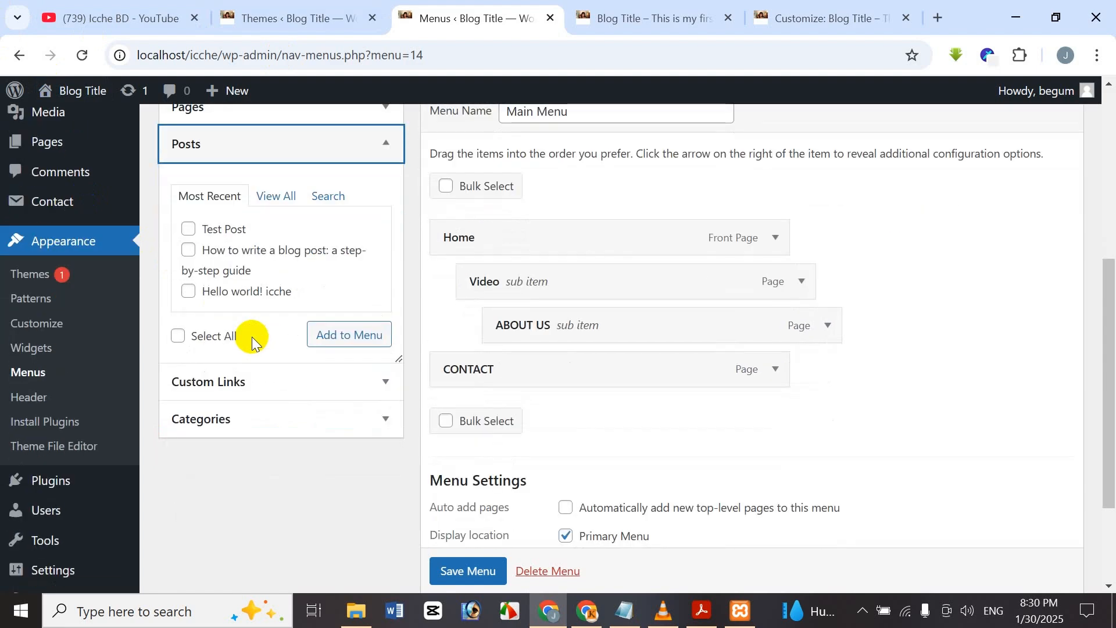
scroll(252, 341, "up", 1)
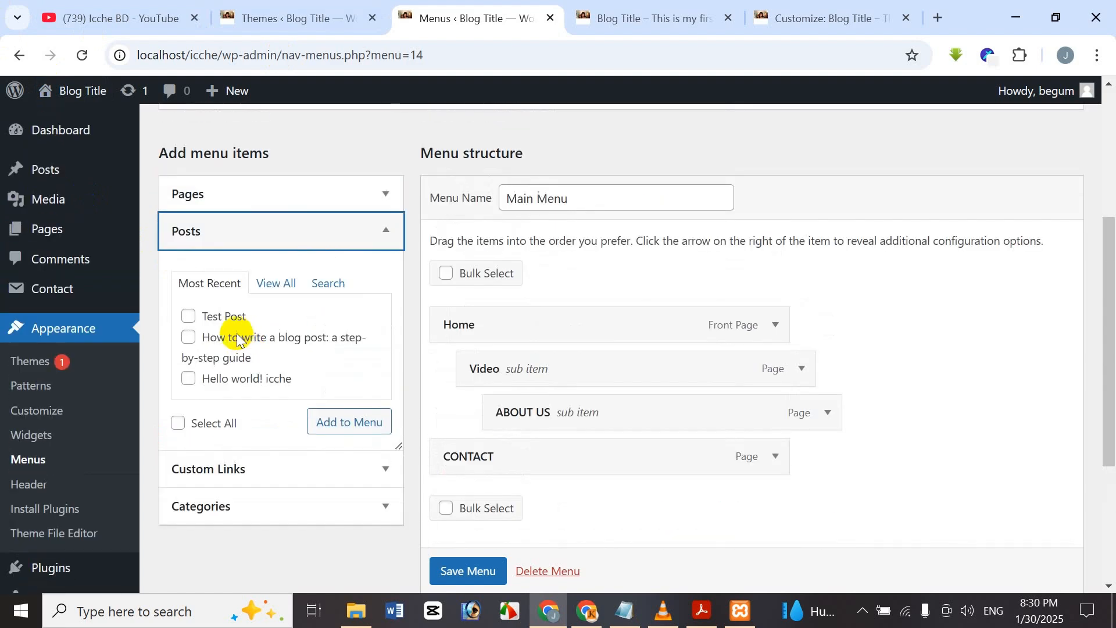
left_click(177, 423)
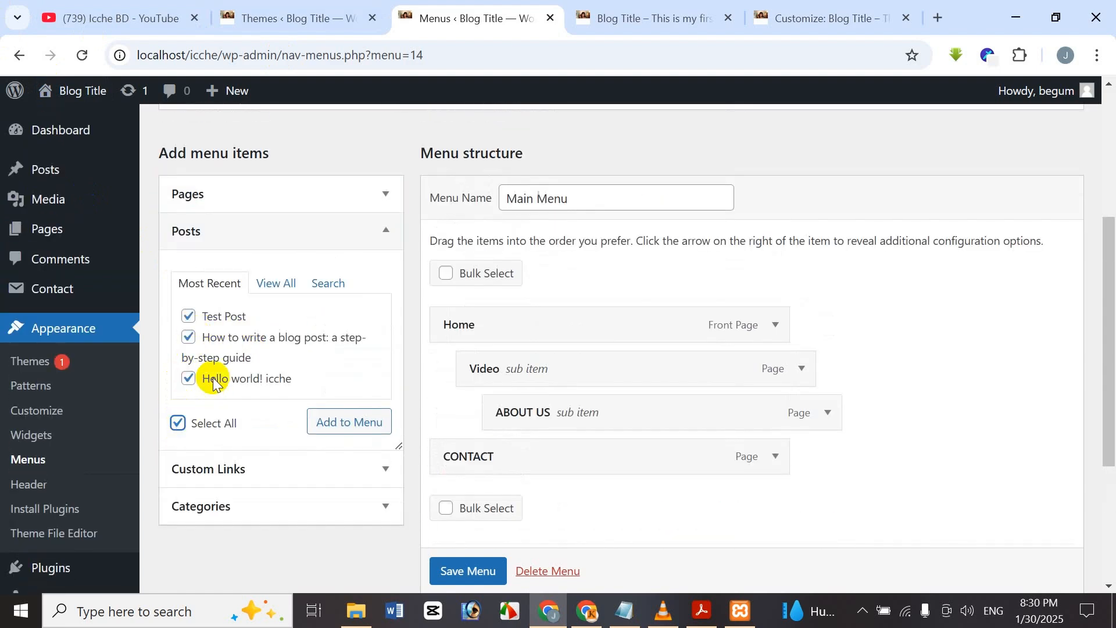
left_click(352, 429)
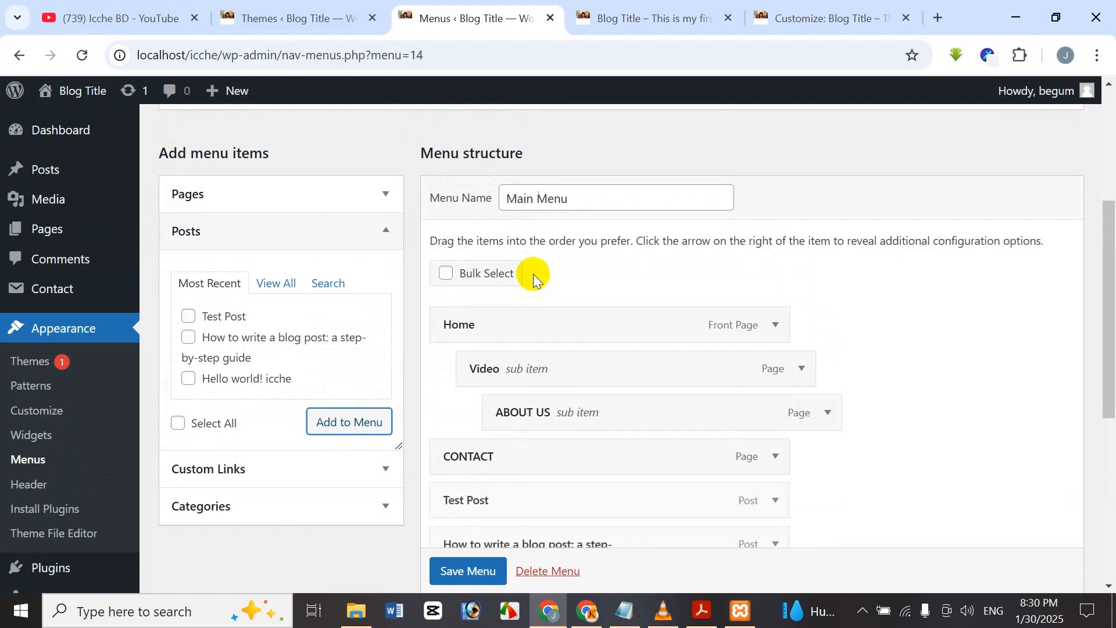
scroll(533, 275, "down", 3)
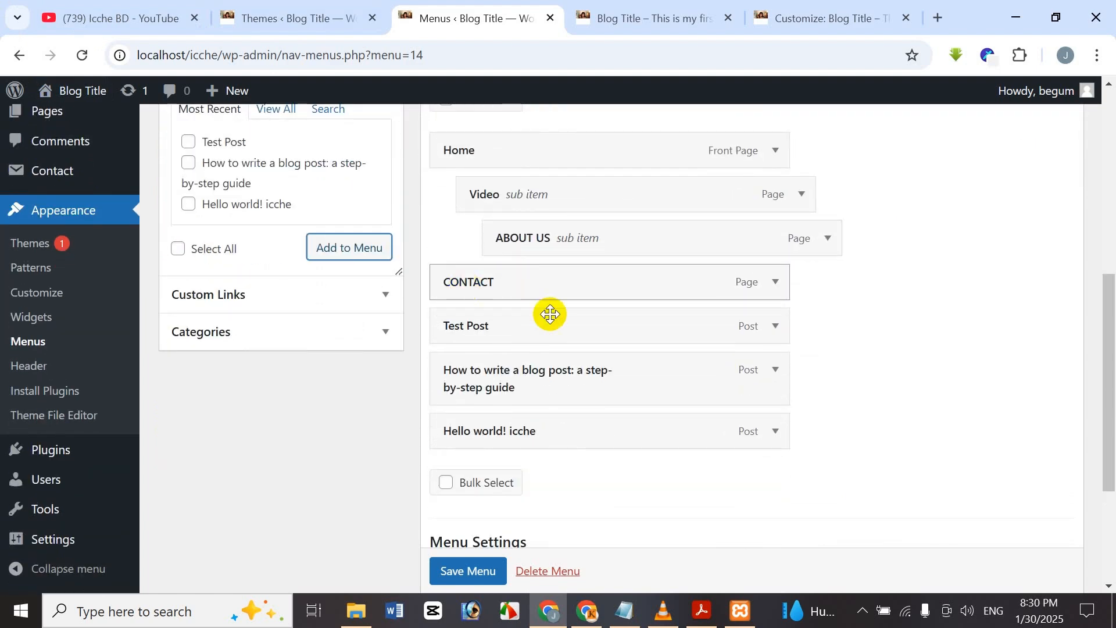
scroll(383, 505, "down", 2)
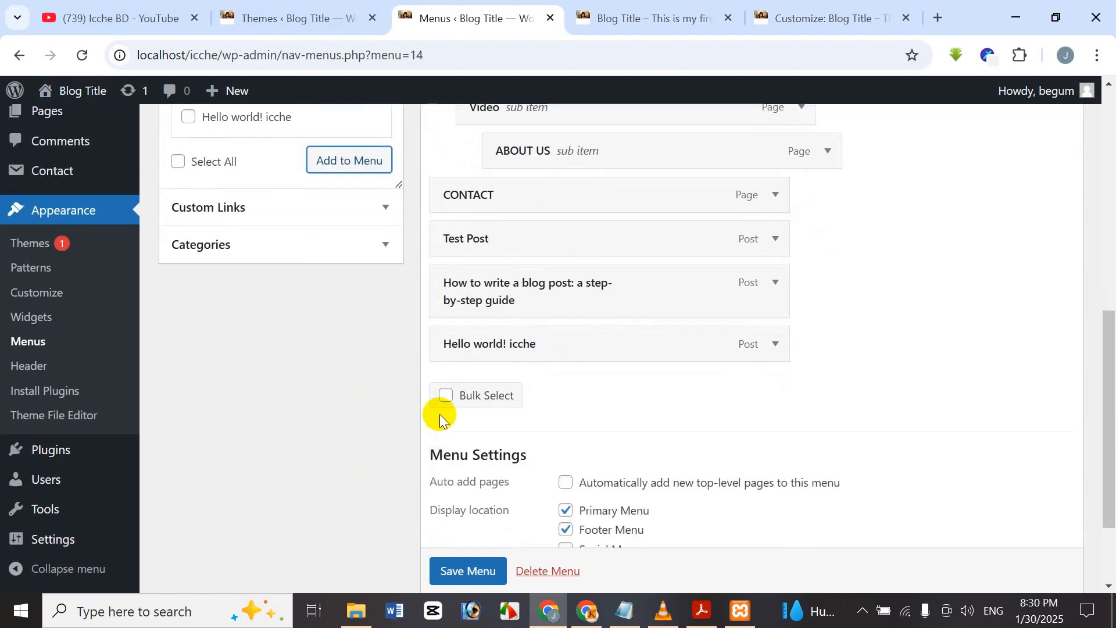
left_click(445, 396)
Turn off bulk selection and set the Hello world! icche item to open in a new tab.
left_click(449, 348)
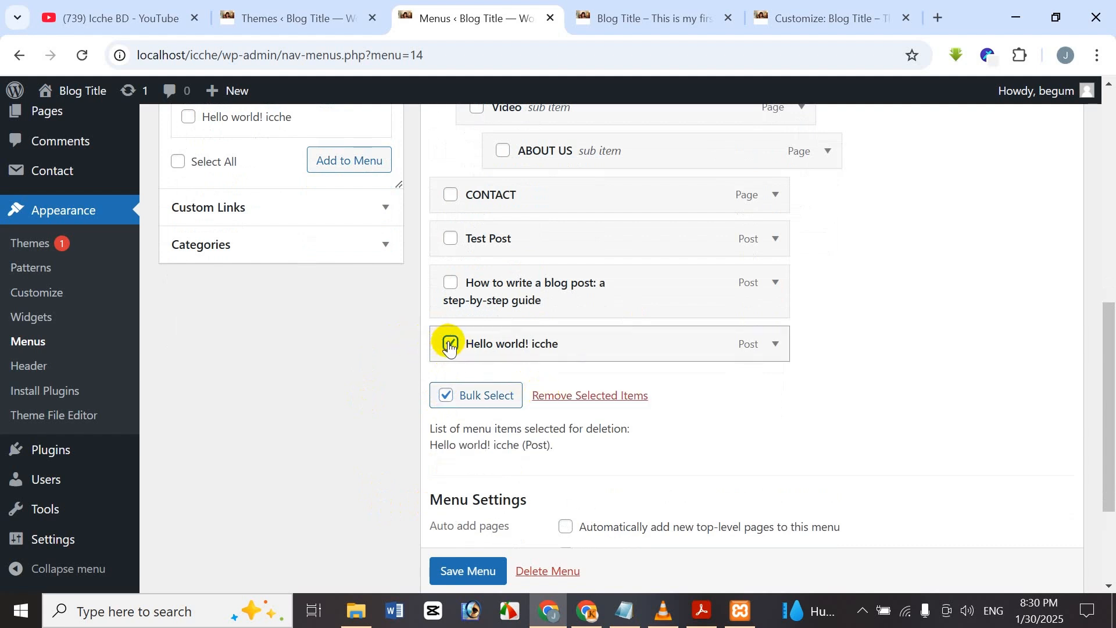
left_click(450, 343)
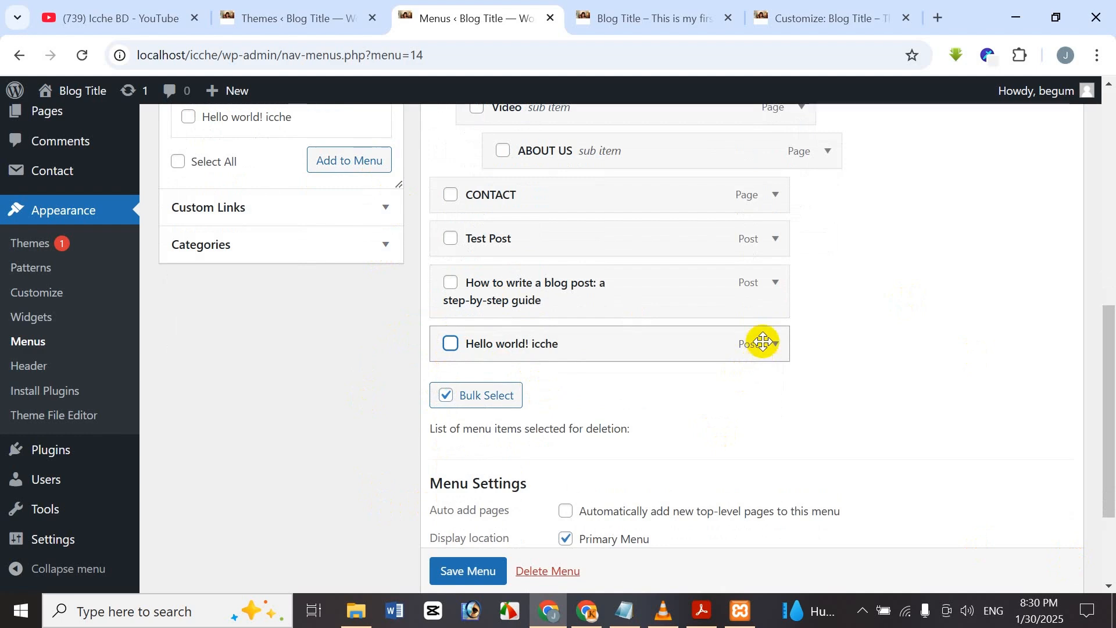
left_click(446, 395)
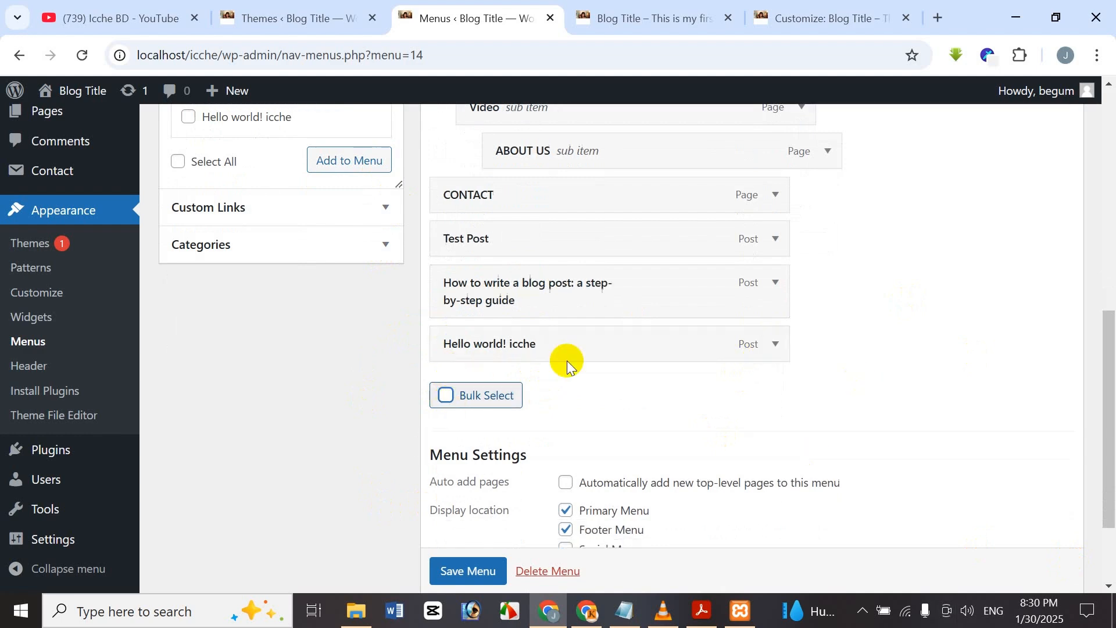
left_click(764, 349)
scroll(553, 412, "down", 1)
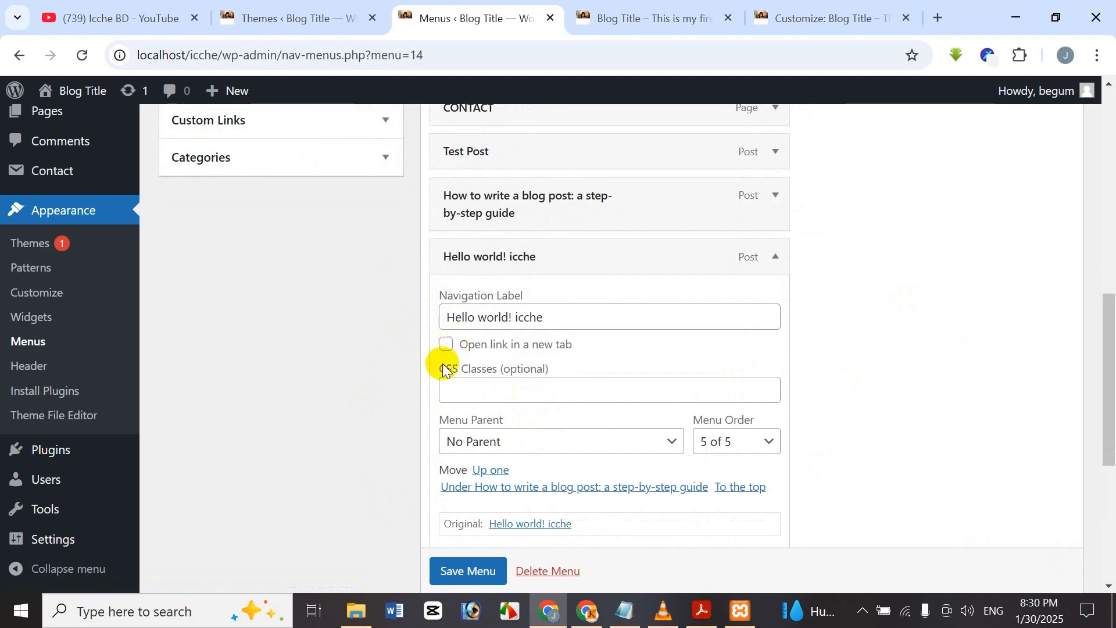
left_click(446, 347)
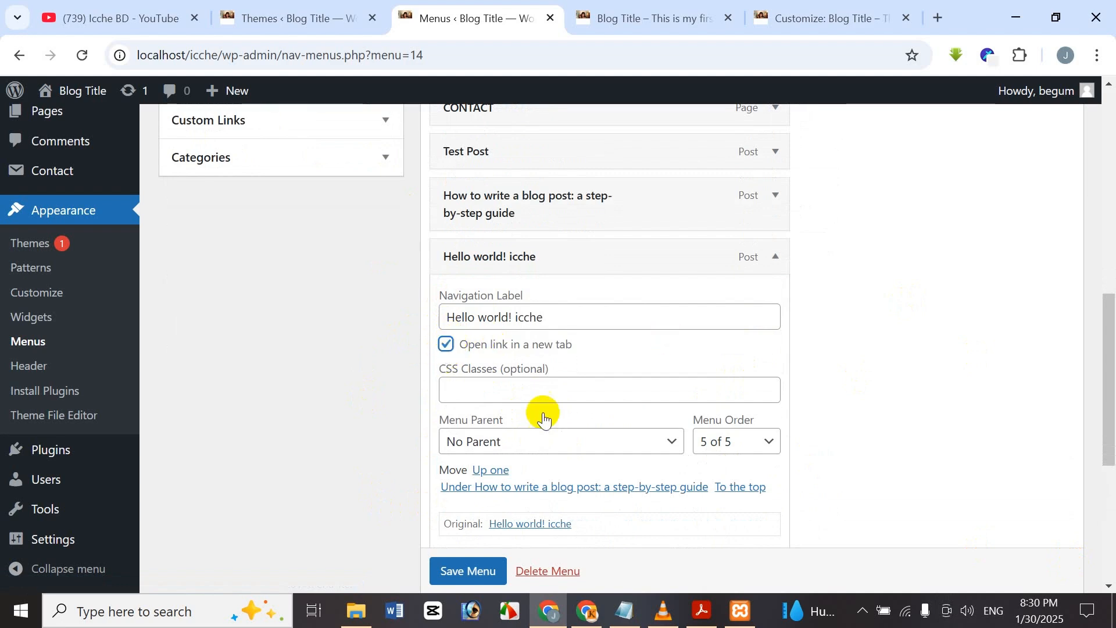
scroll(535, 396, "down", 5)
scroll(670, 378, "up", 5)
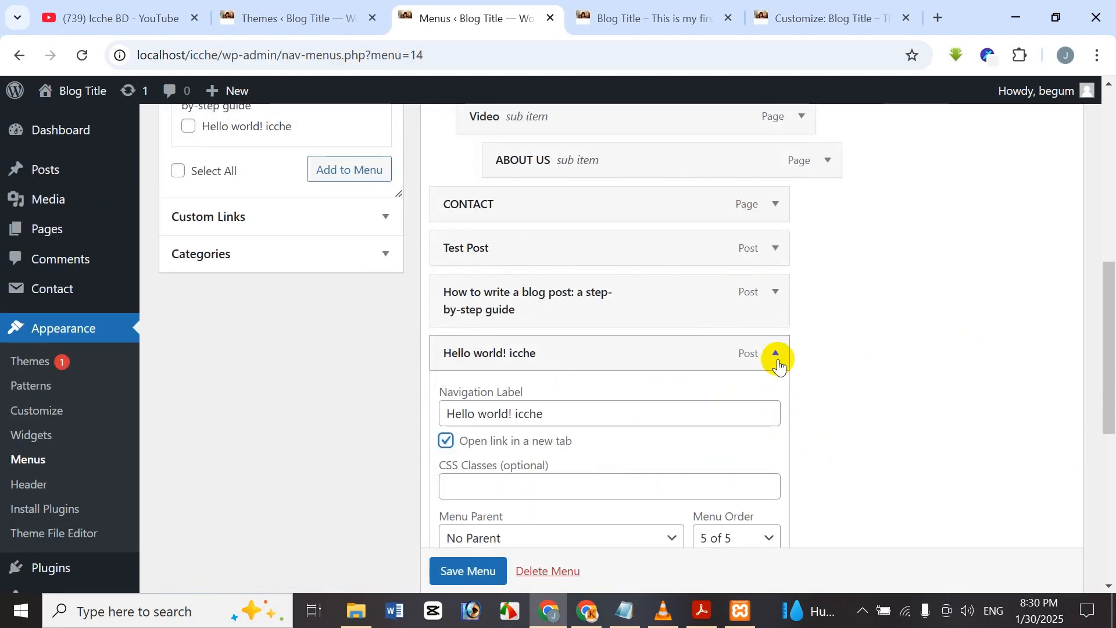
left_click(775, 353)
Save the Main Menu changes.
scroll(692, 347, "down", 1)
scroll(692, 348, "down", 1)
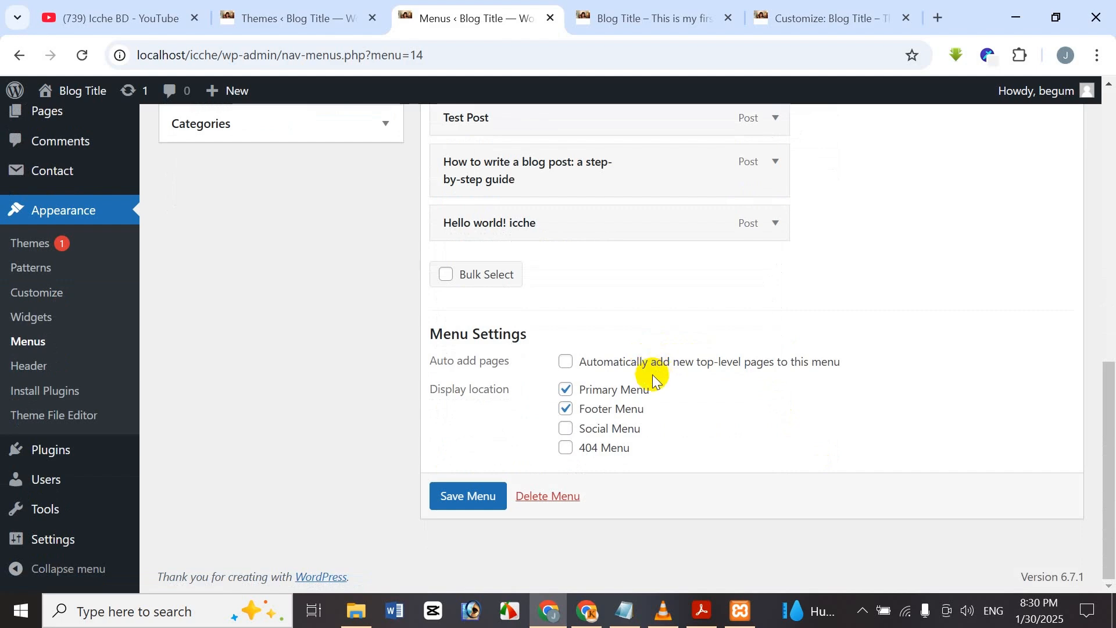
scroll(588, 412, "up", 3)
scroll(592, 414, "up", 7)
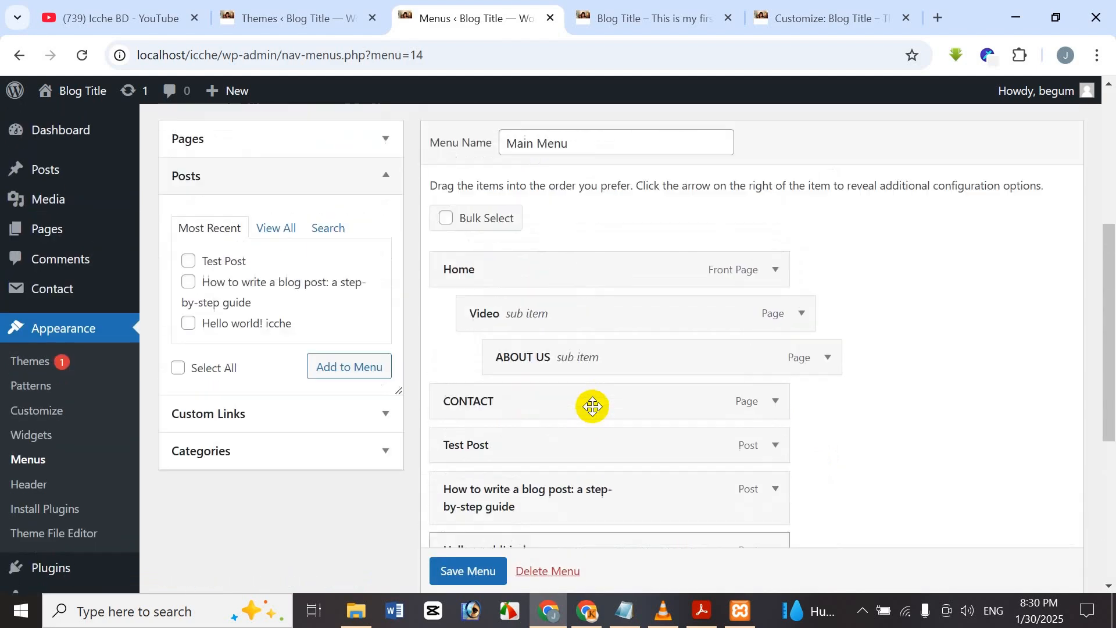
scroll(646, 325, "down", 1)
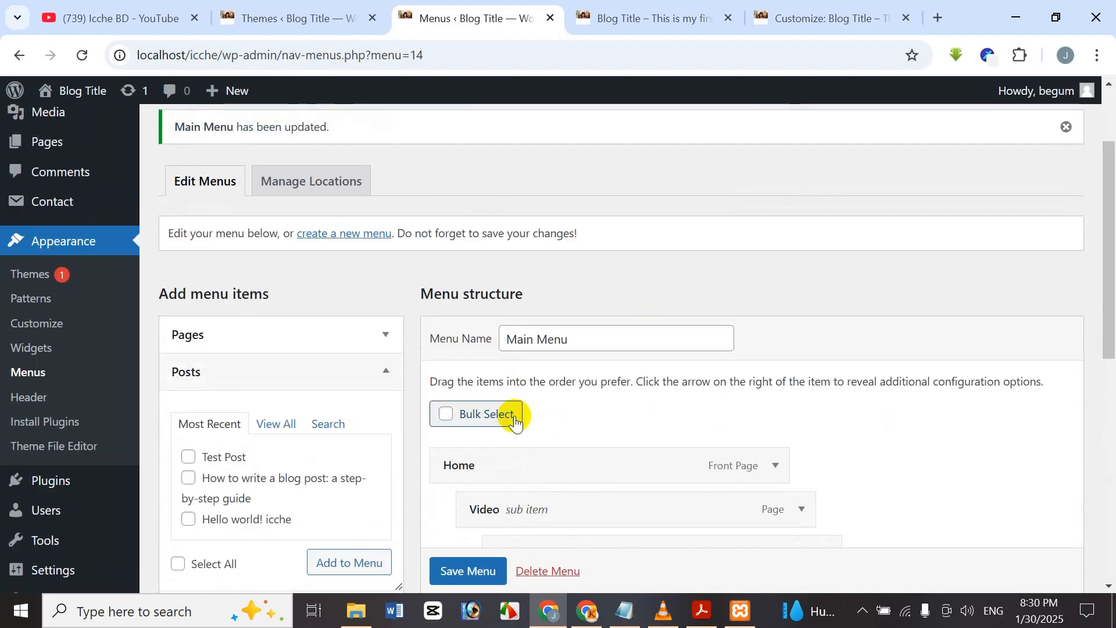
left_click(469, 572)
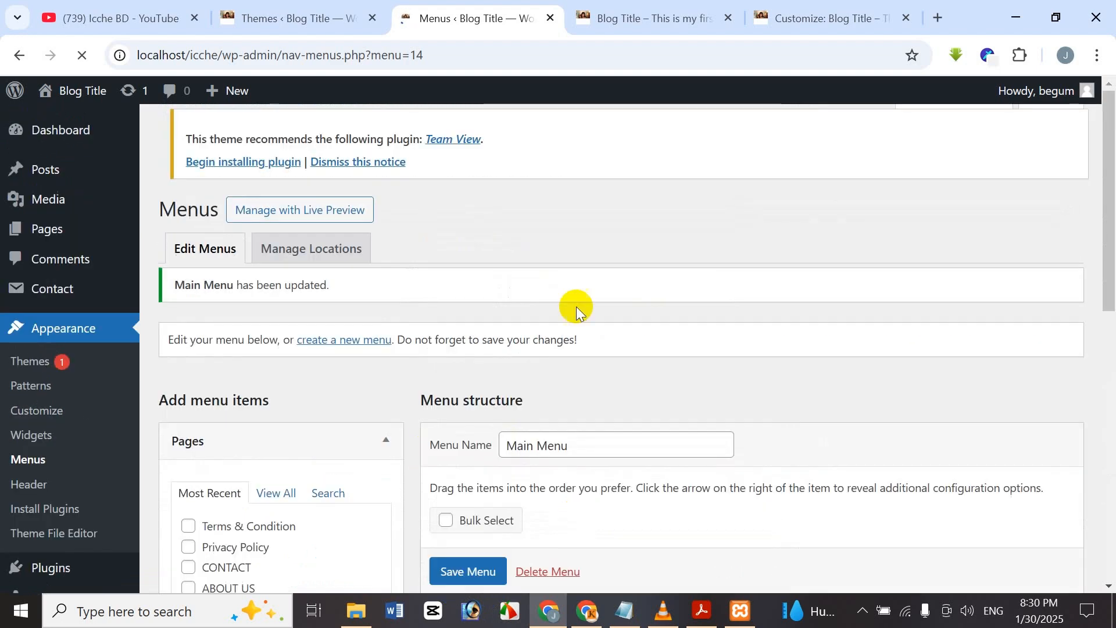
left_click(823, 12)
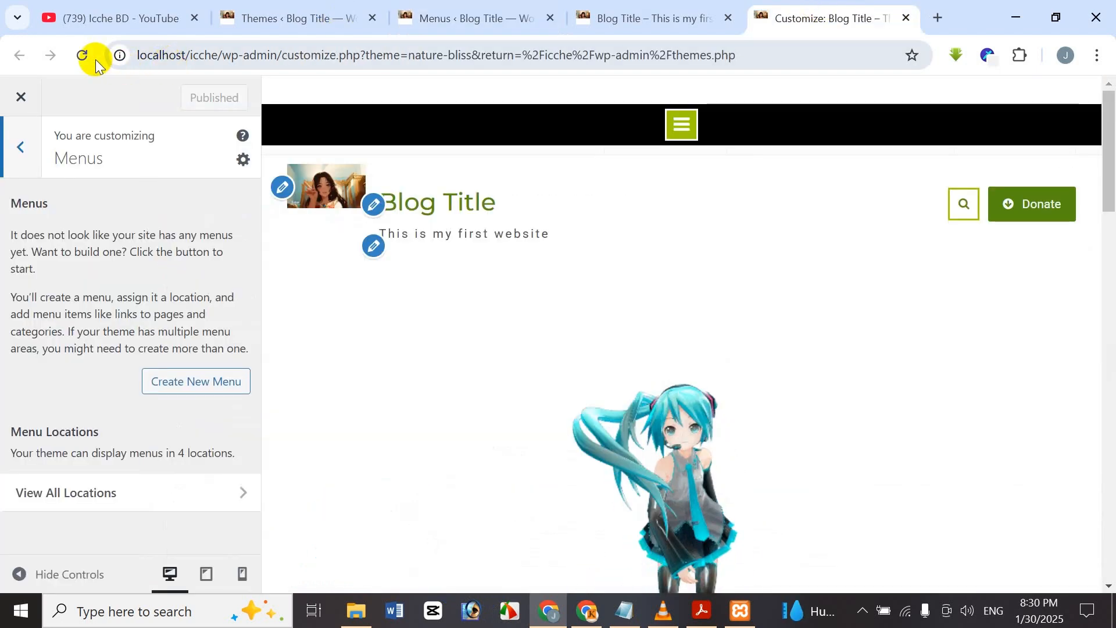
Reload the live front page to view the menu with the three new posts.
left_click(581, 22)
left_click(83, 56)
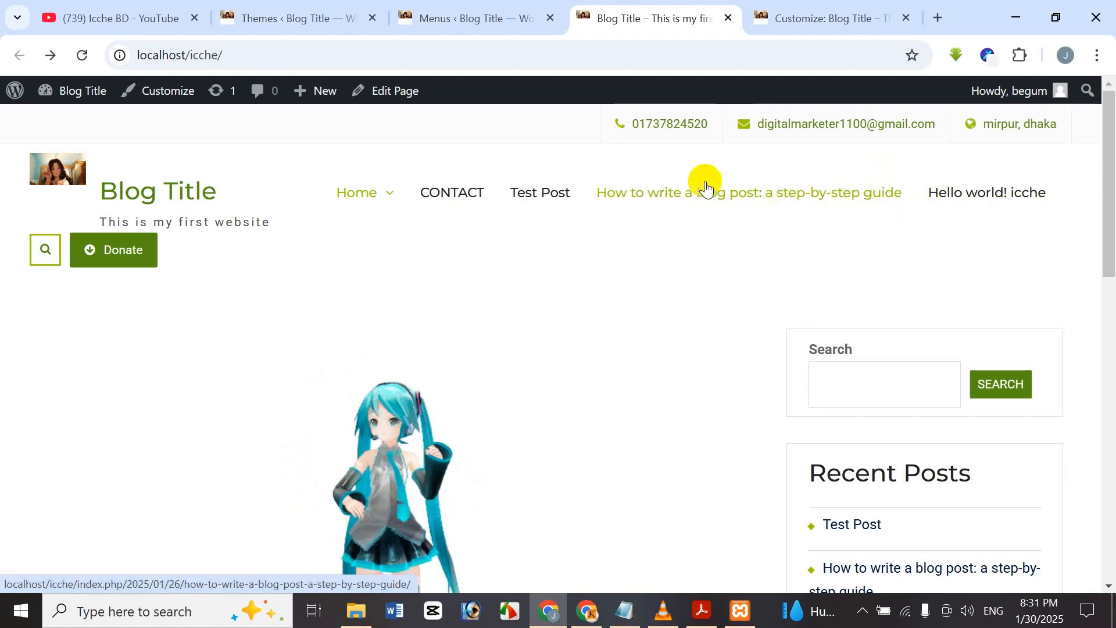
left_click_drag(1104, 219, 1106, 602)
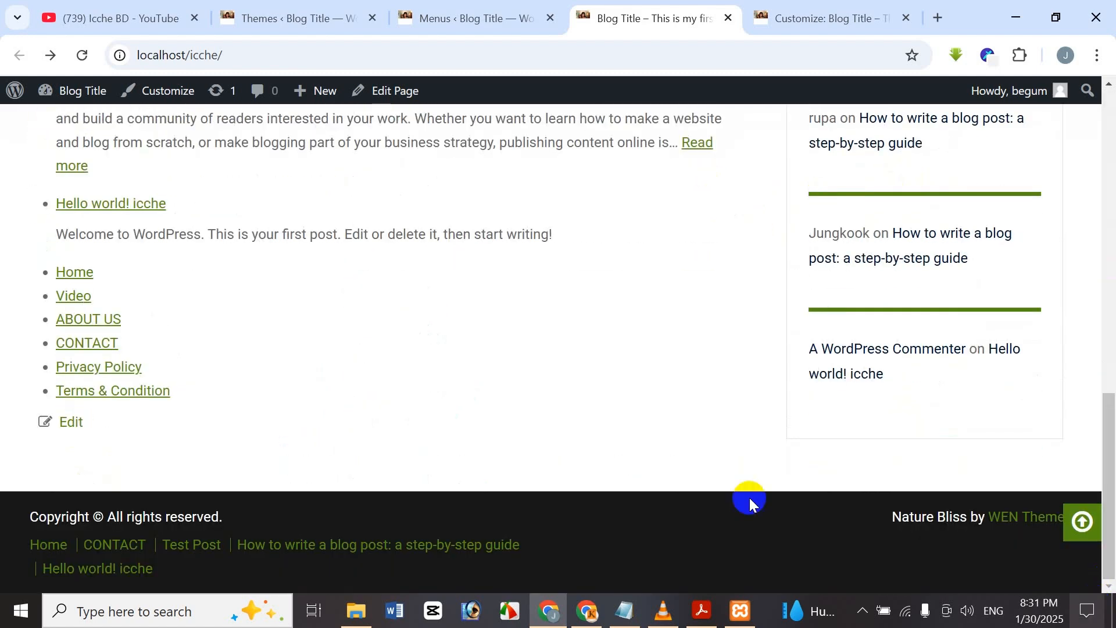
left_click(1113, 343)
left_click_drag(1115, 344, 1096, 81)
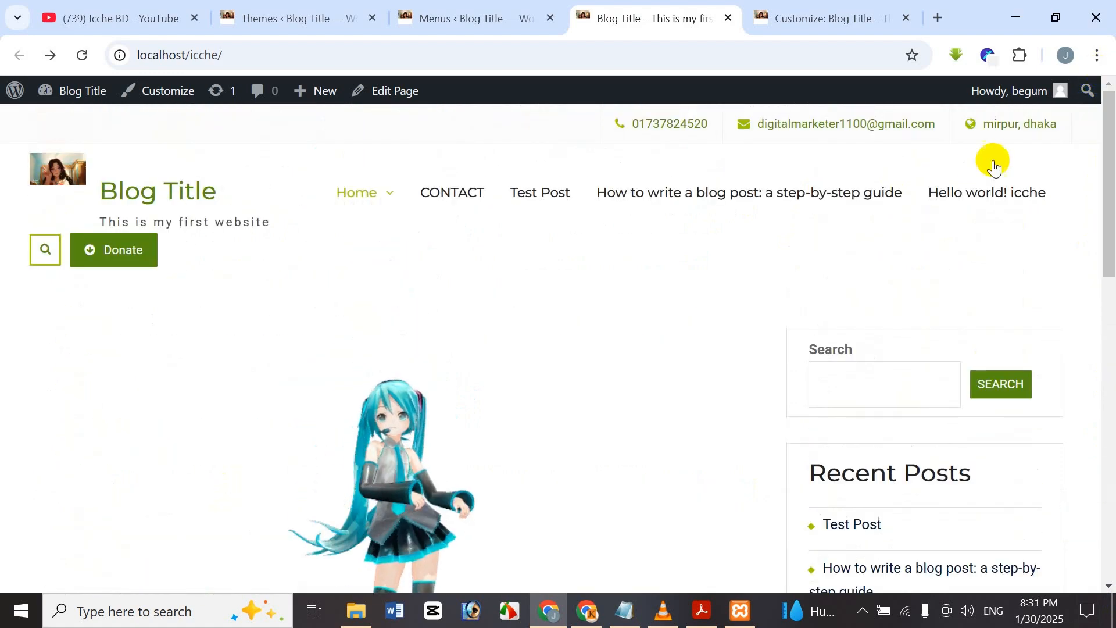
left_click(456, 14)
scroll(553, 243, "down", 9)
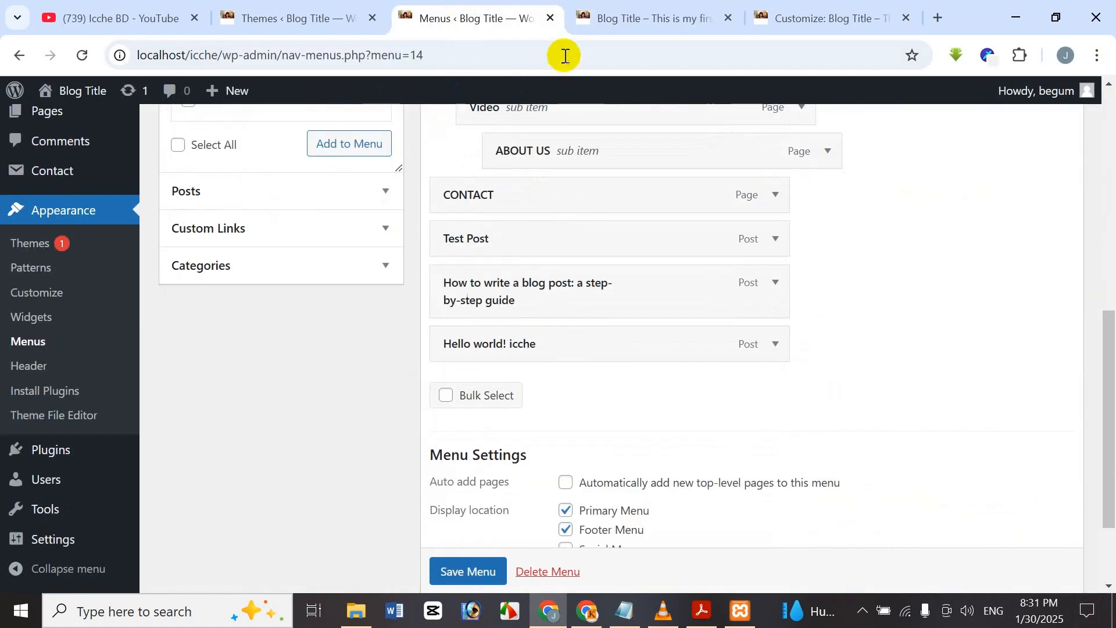
Open Hello world! icche from the site menu in its own tab, close it, and return to Menus.
left_click(605, 8)
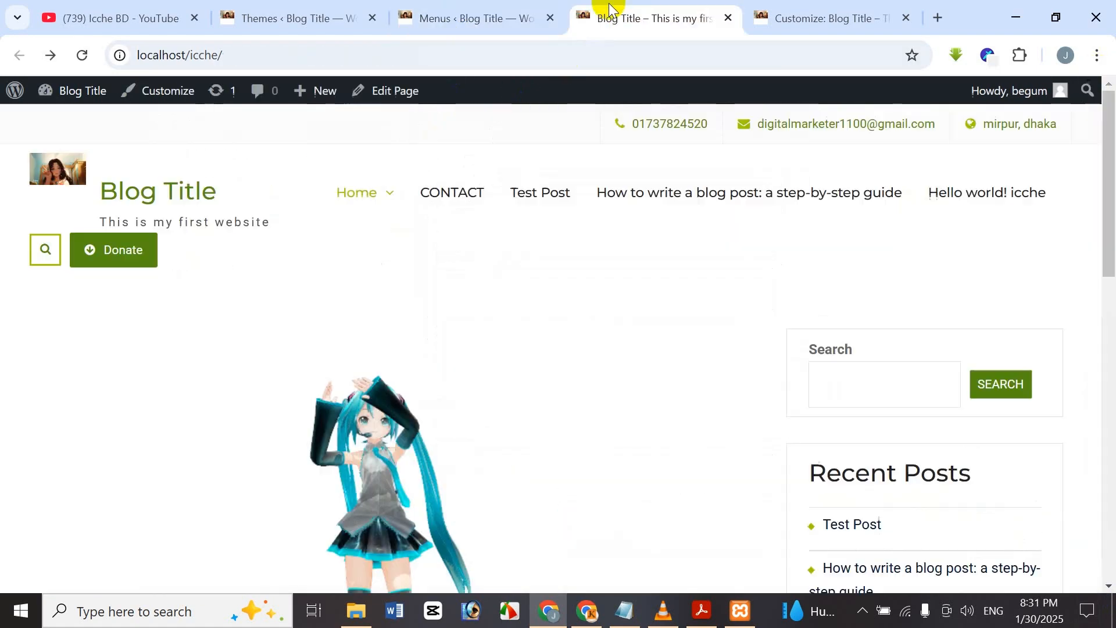
left_click(1010, 193)
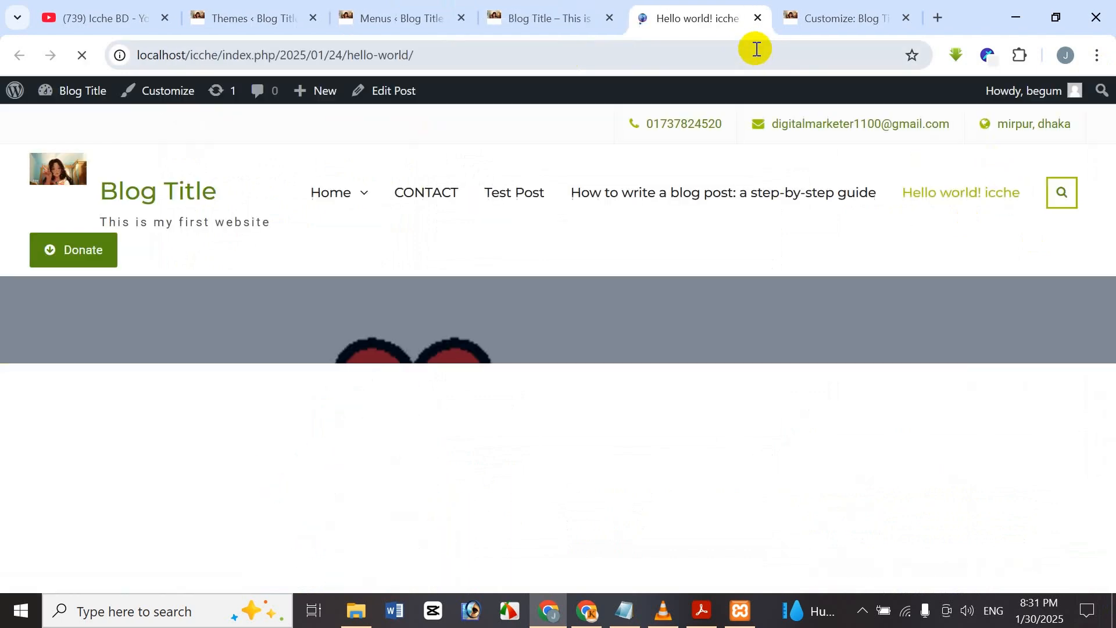
scroll(679, 293, "down", 8)
scroll(669, 290, "up", 10)
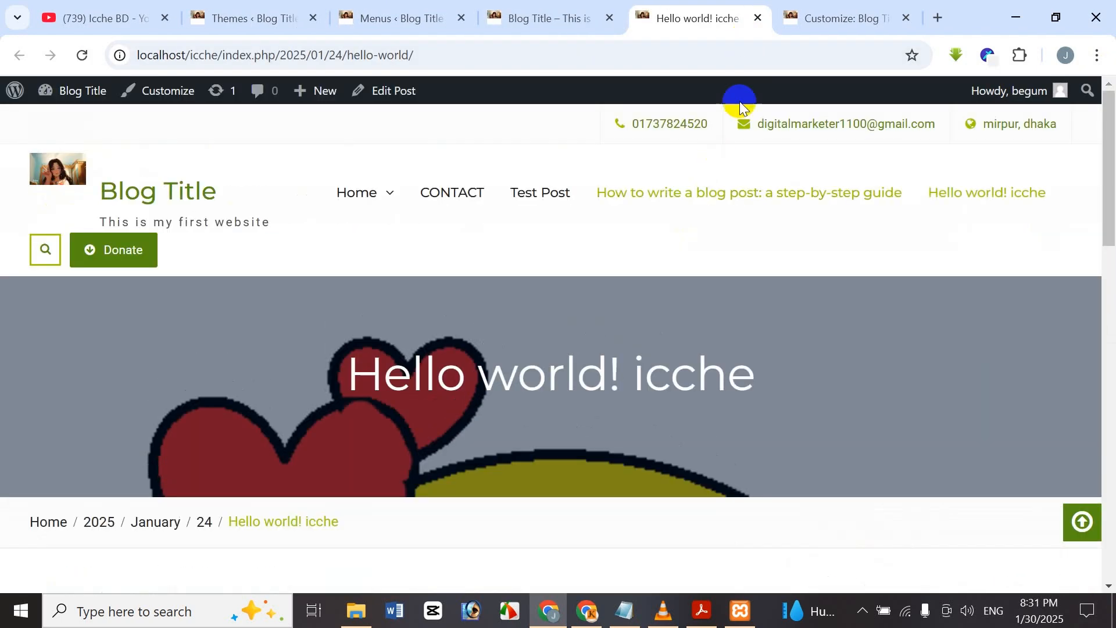
left_click(759, 20)
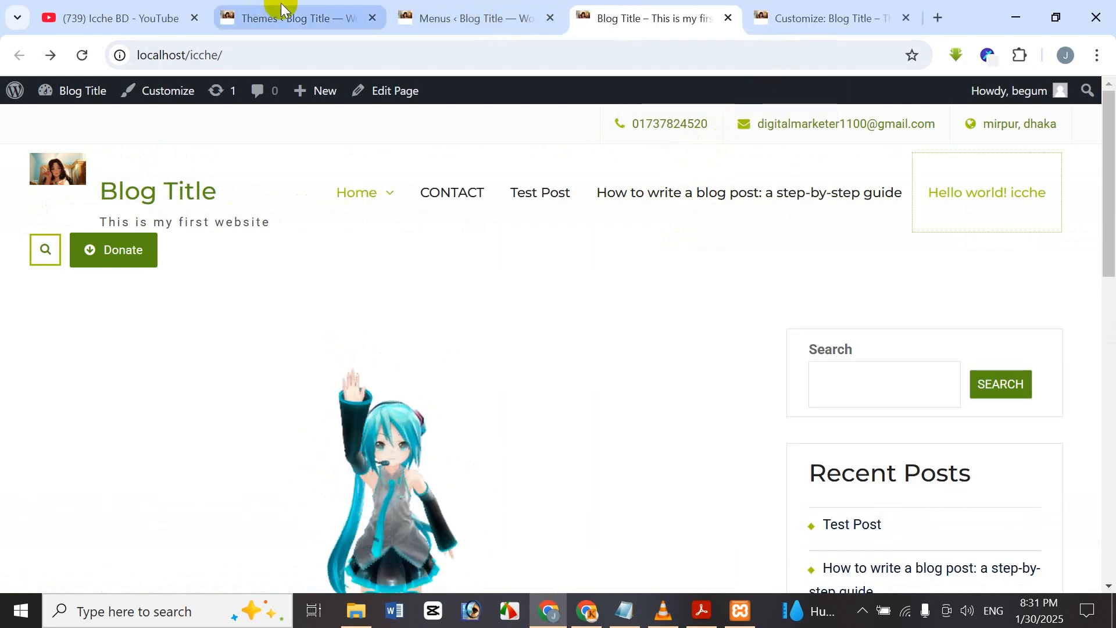
left_click(413, 18)
scroll(750, 344, "down", 2)
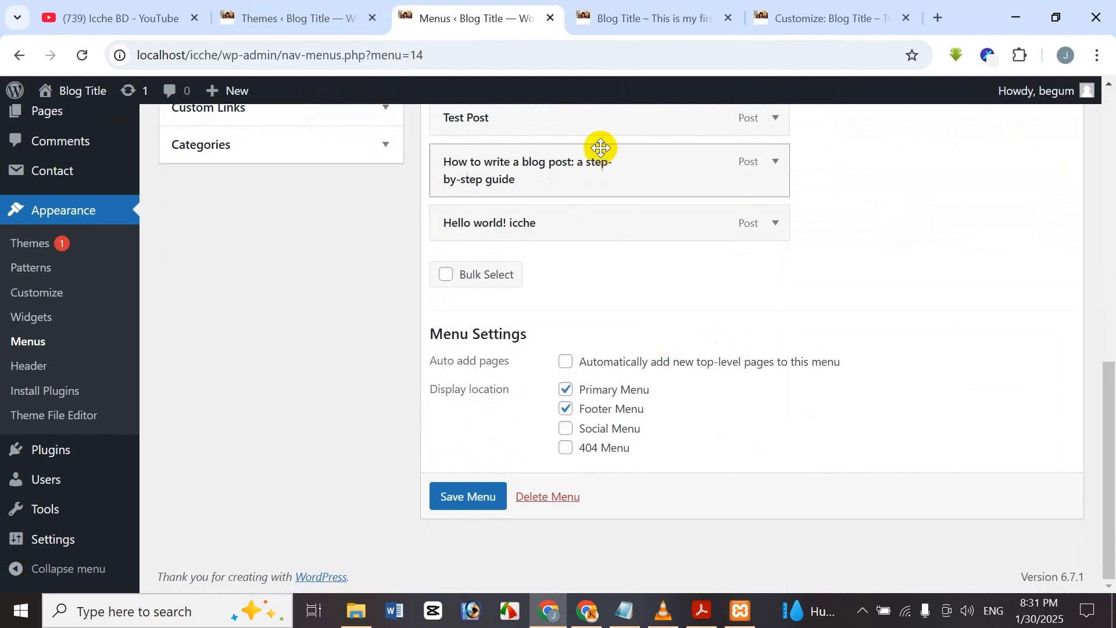
scroll(589, 232, "up", 3)
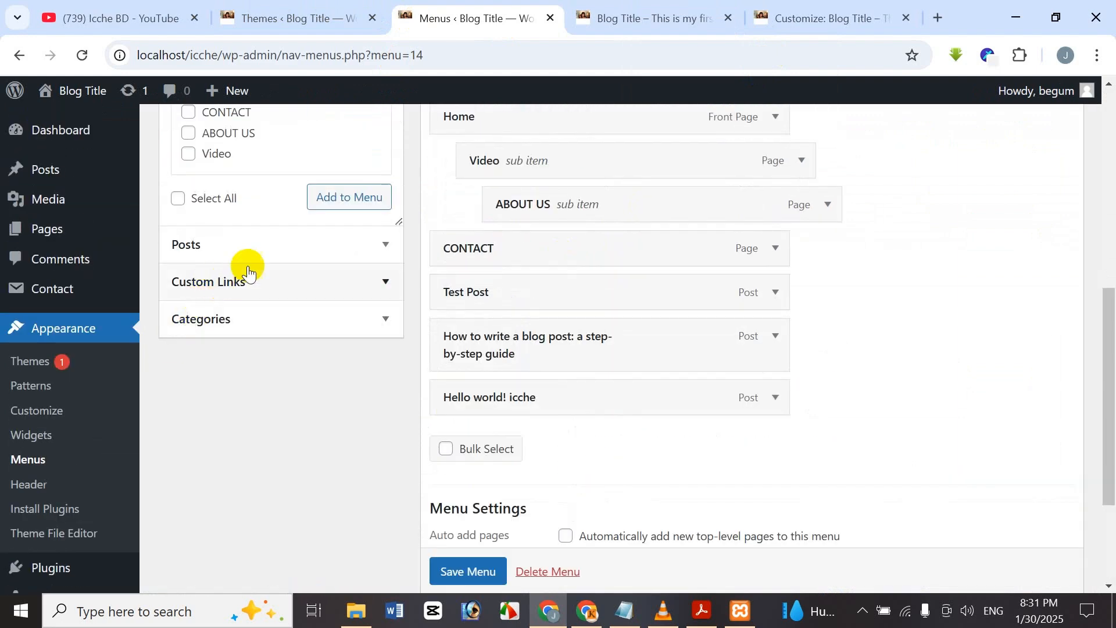
left_click(280, 285)
scroll(402, 303, "up", 3)
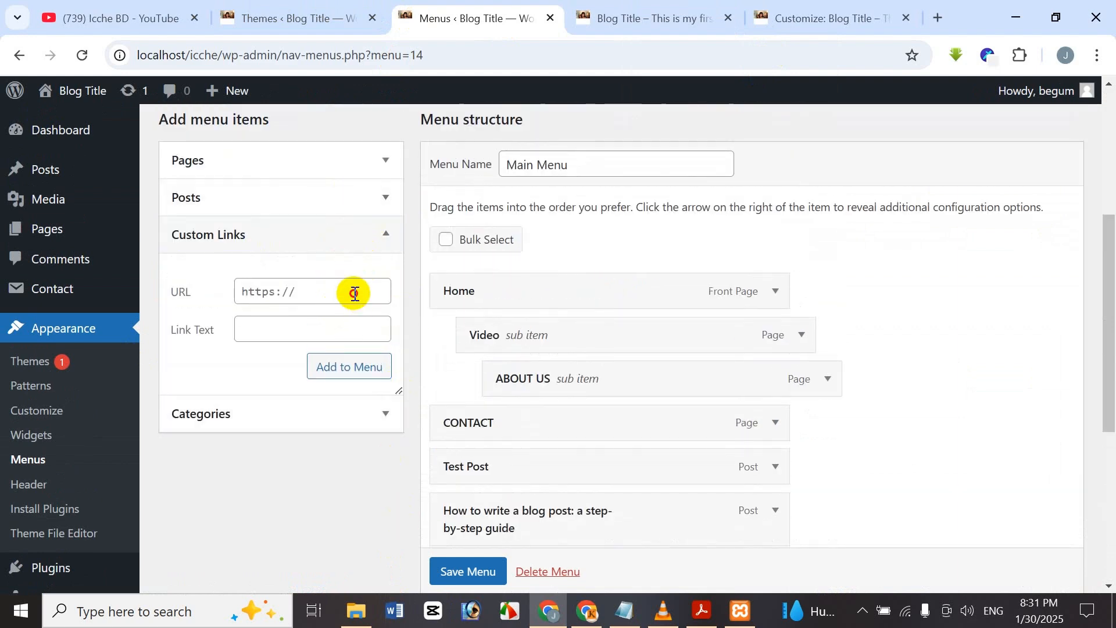
left_click(354, 290)
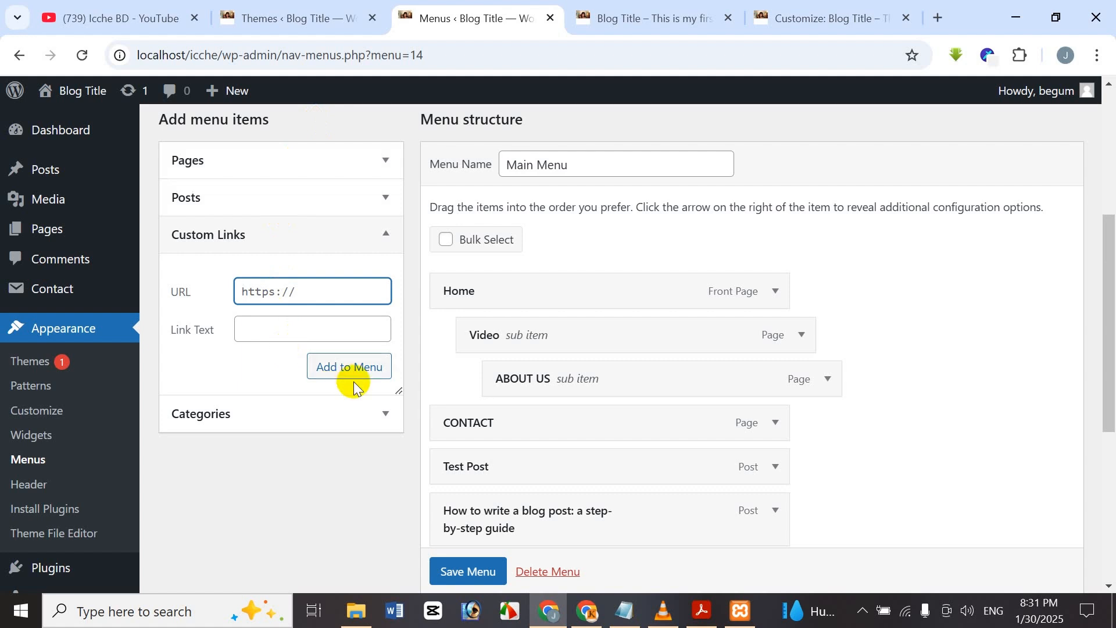
type("f")
key("BackSpace")
type("htt")
key("BackSpace")
key("BackSpace")
key("BackSpace")
type("https://facebook.com")
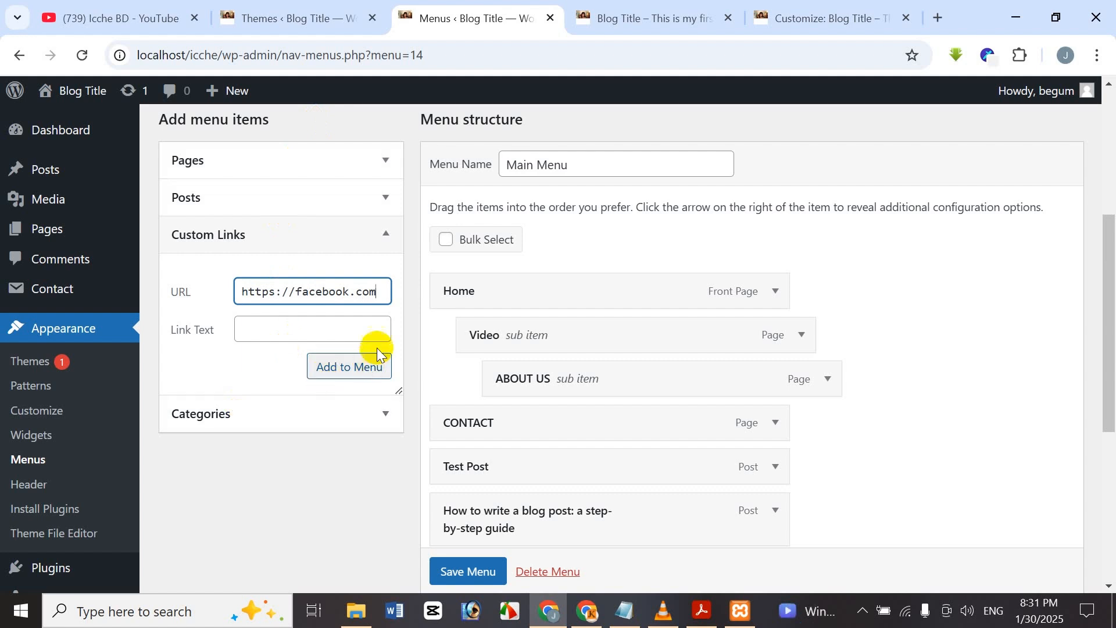
left_click(375, 333)
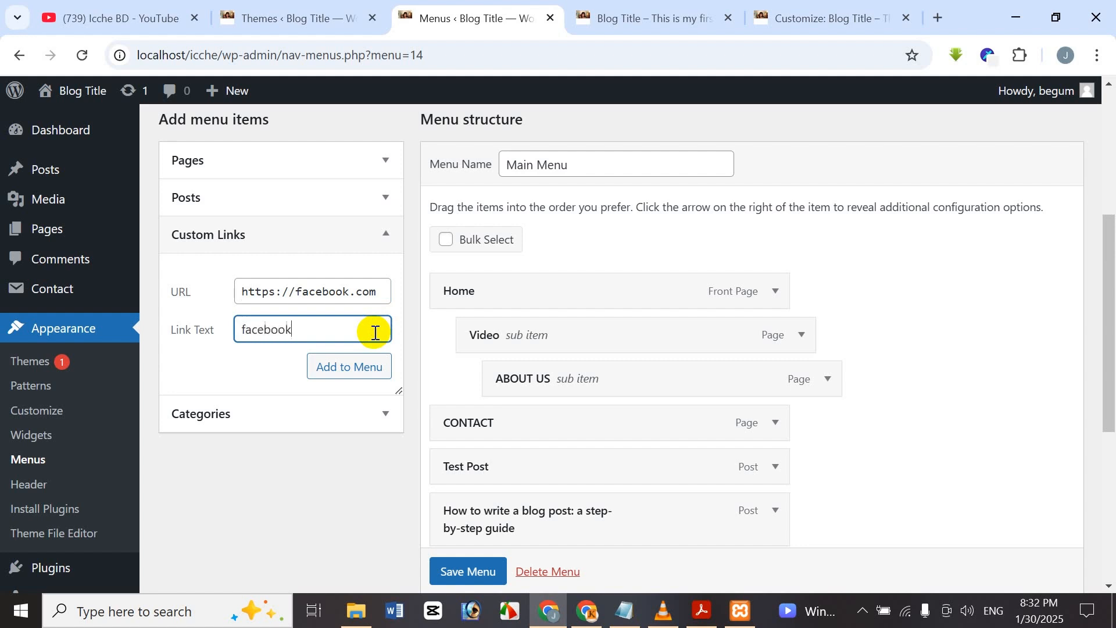
left_click(328, 368)
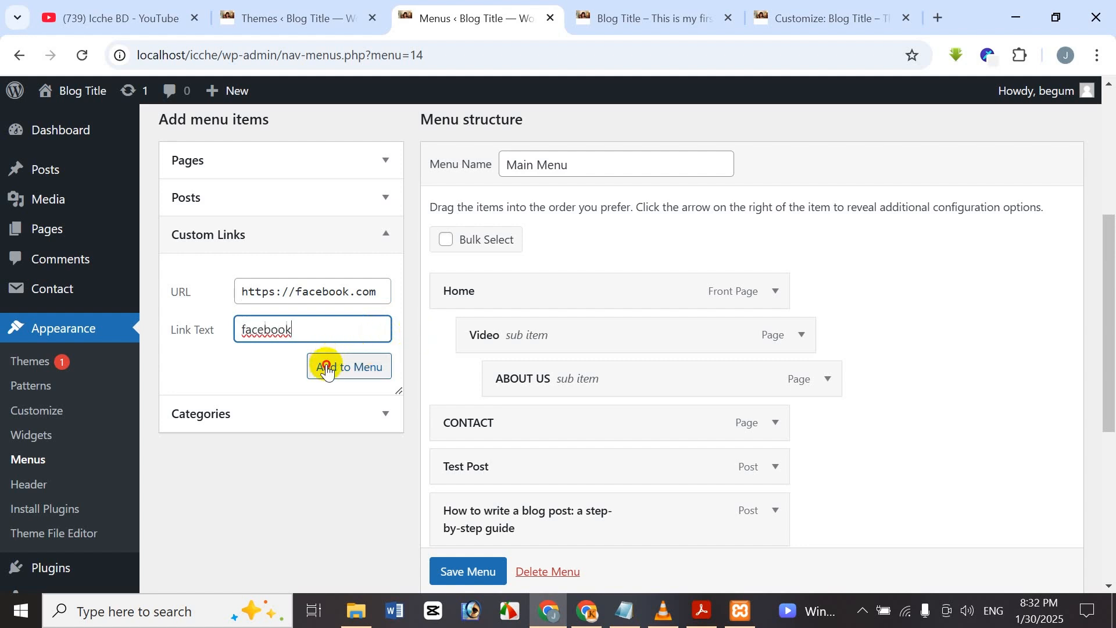
scroll(631, 349, "down", 2)
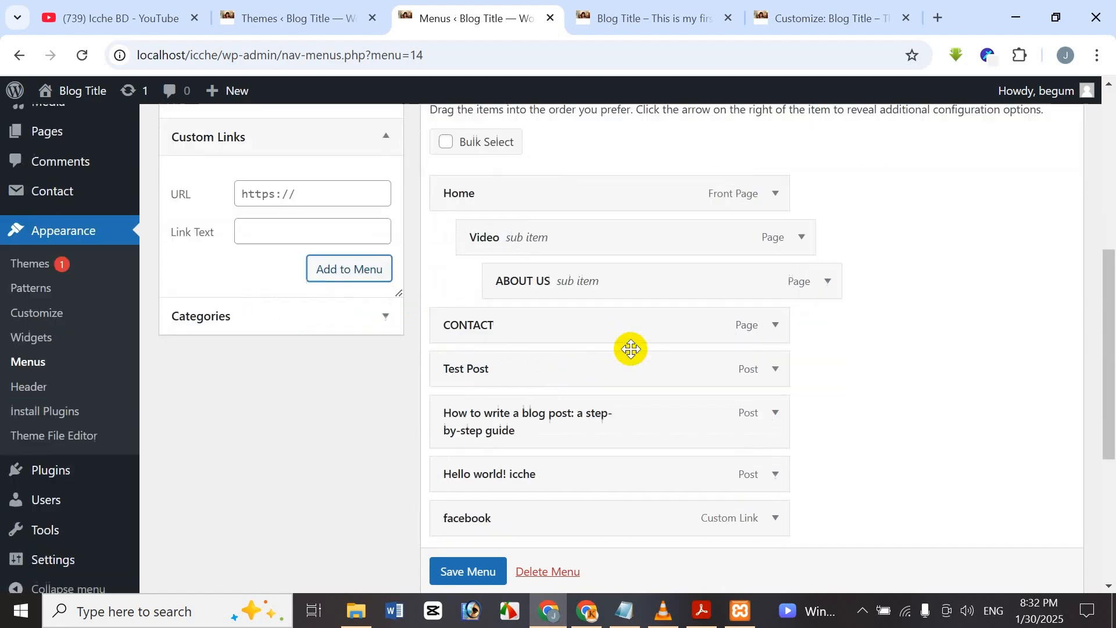
scroll(628, 349, "down", 3)
scroll(465, 369, "up", 5)
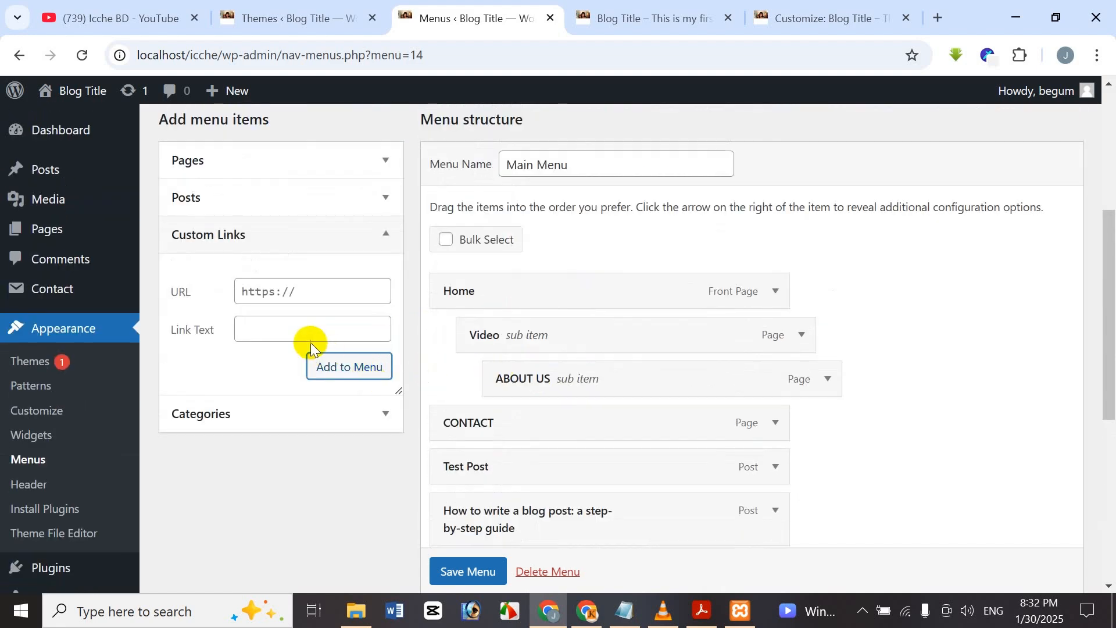
left_click(335, 320)
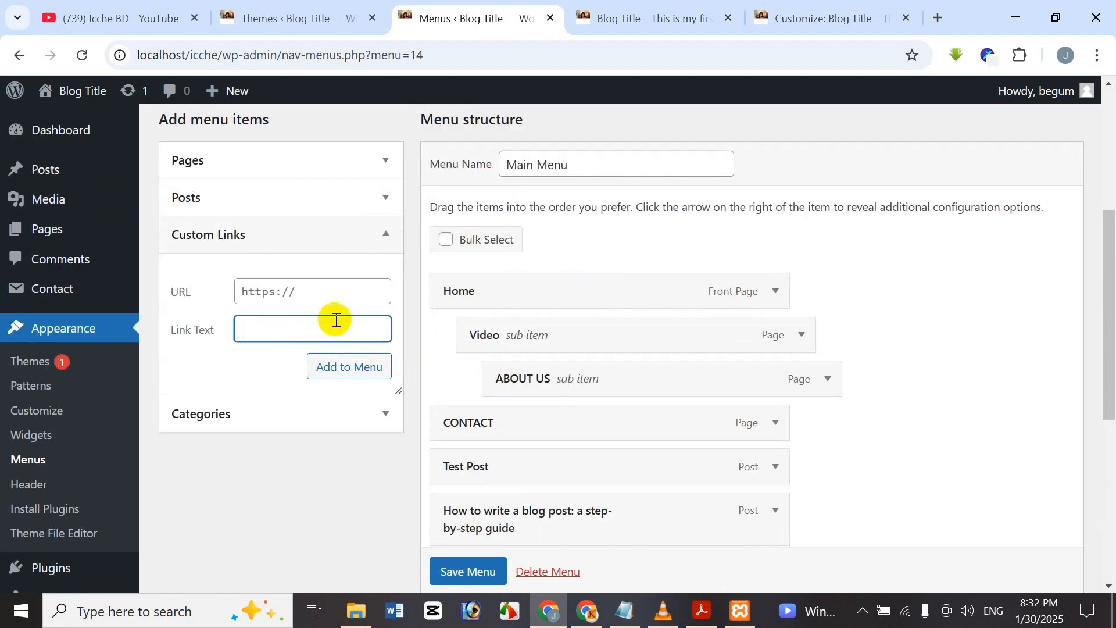
left_click(341, 280)
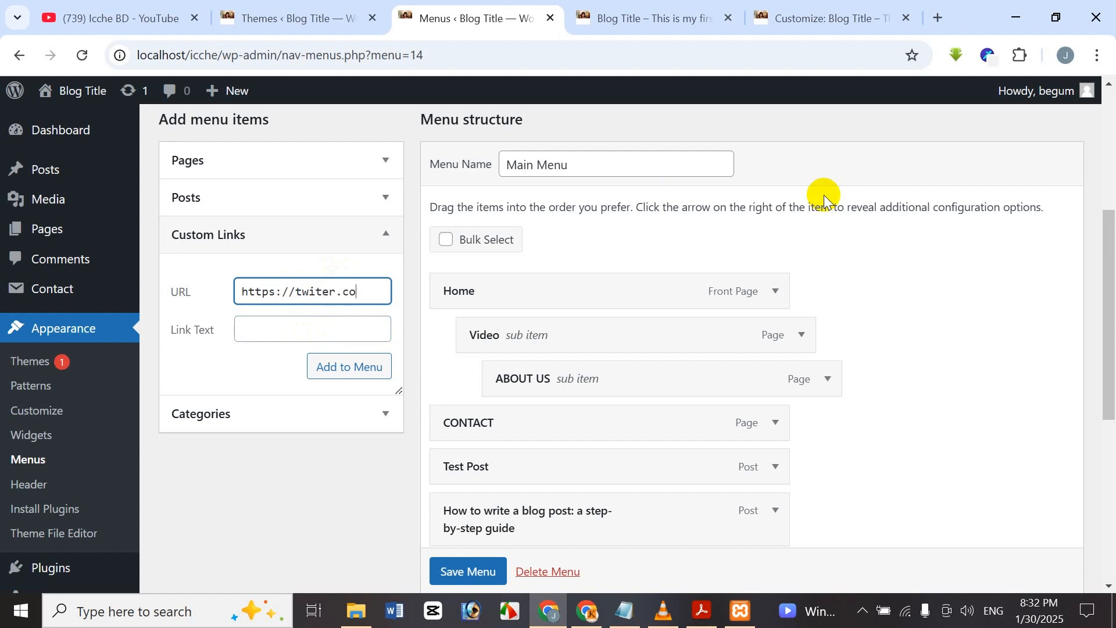
type("m")
left_click(370, 336)
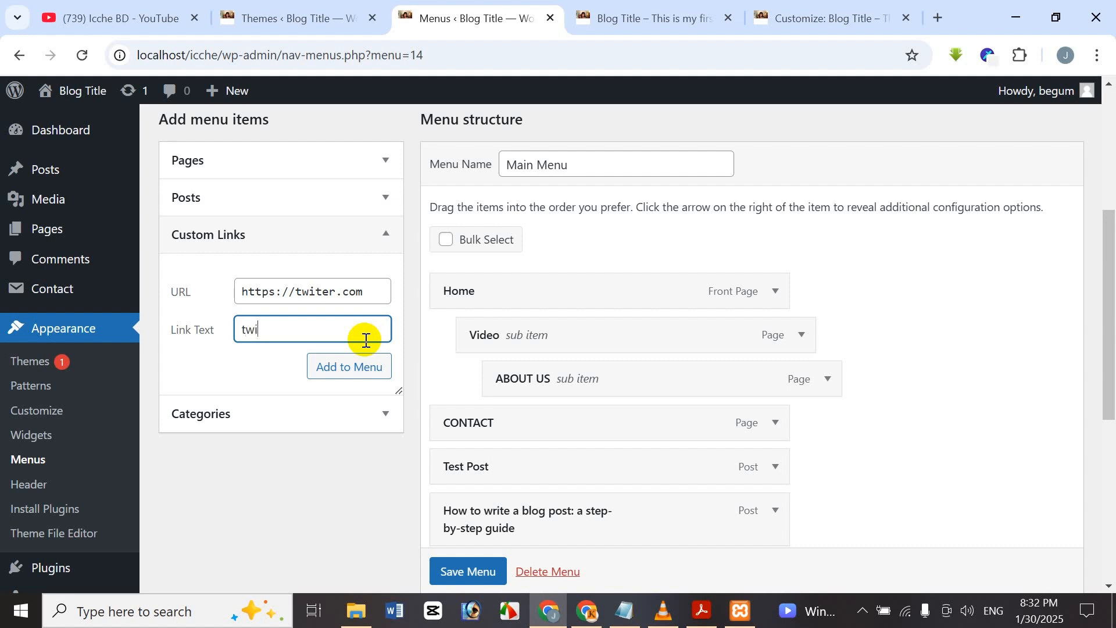
left_click(321, 291)
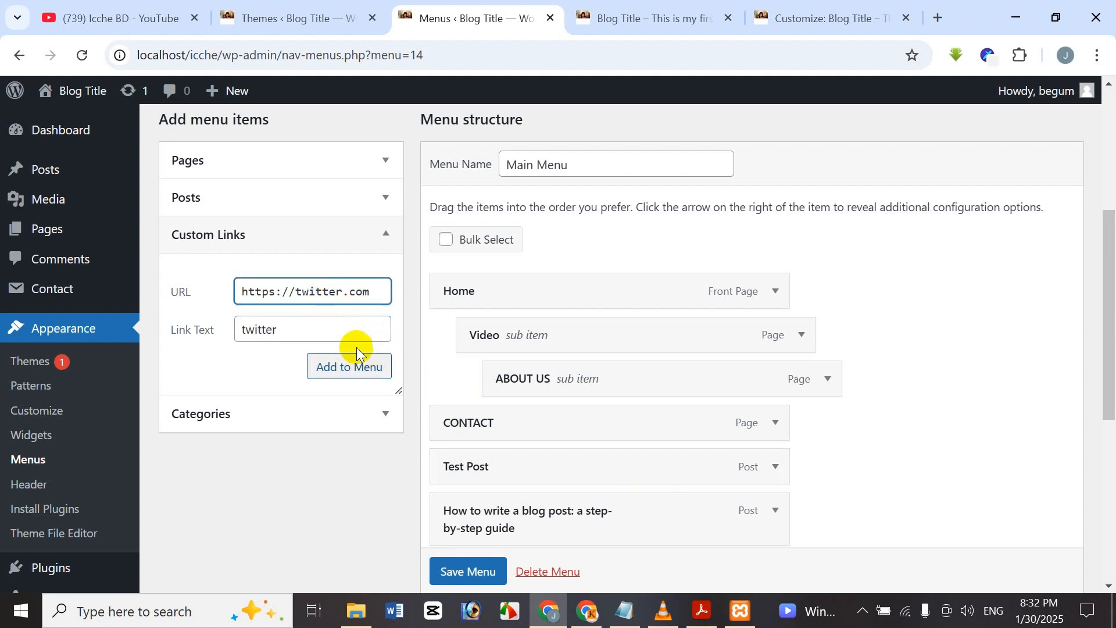
left_click(346, 331)
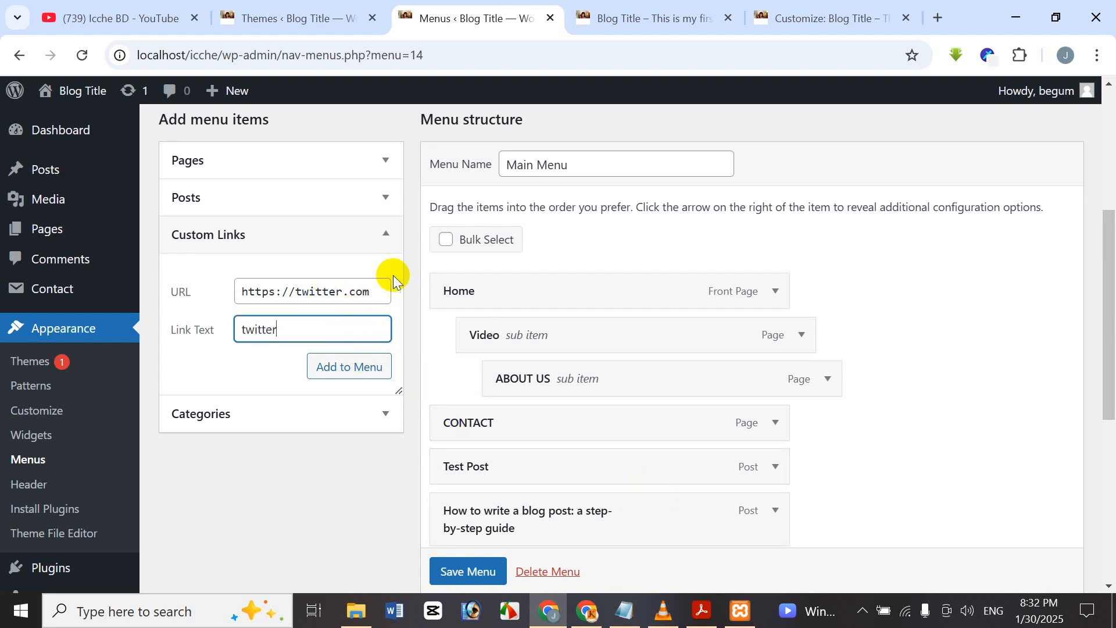
left_click(332, 377)
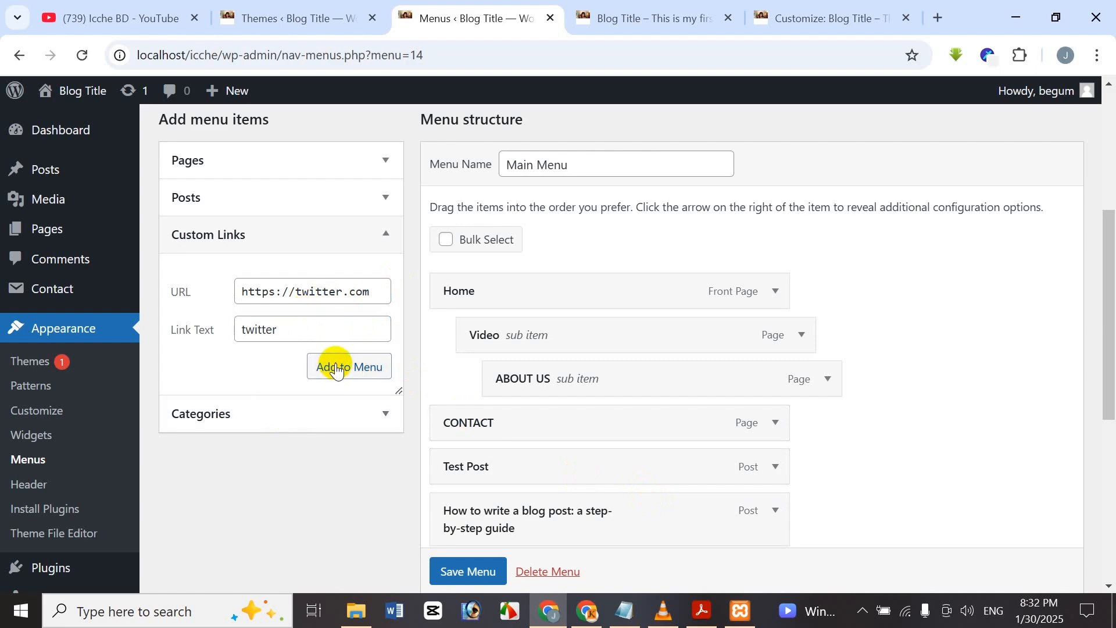
Place twitter as a top-level item after facebook and save the Main Menu.
scroll(606, 463, "down", 6)
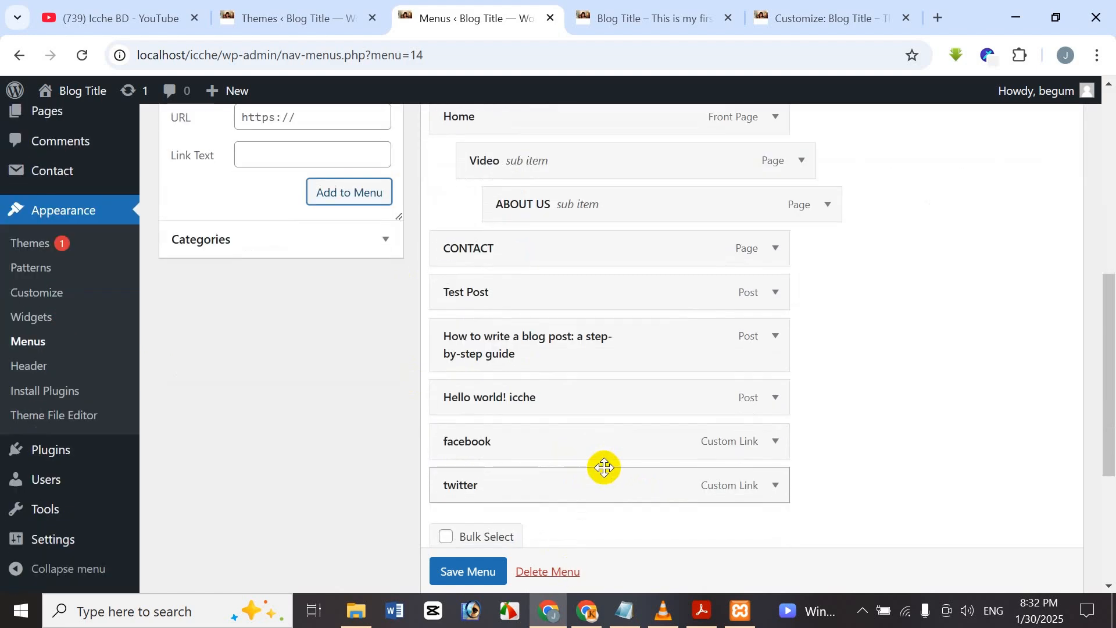
scroll(580, 399, "up", 6)
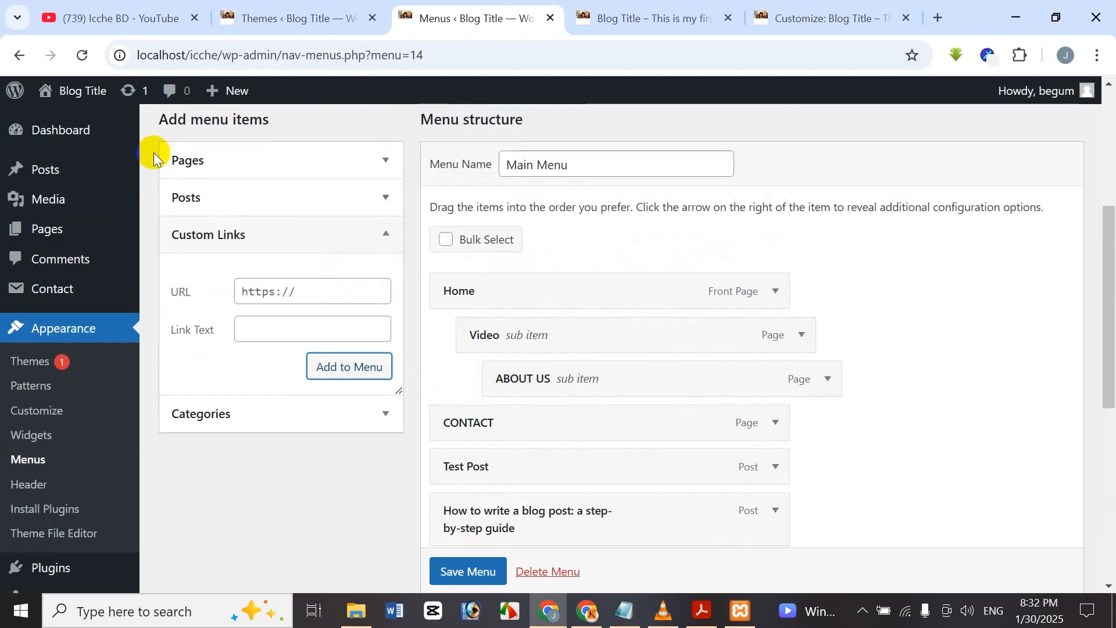
scroll(382, 361, "down", 3)
scroll(707, 425, "down", 1)
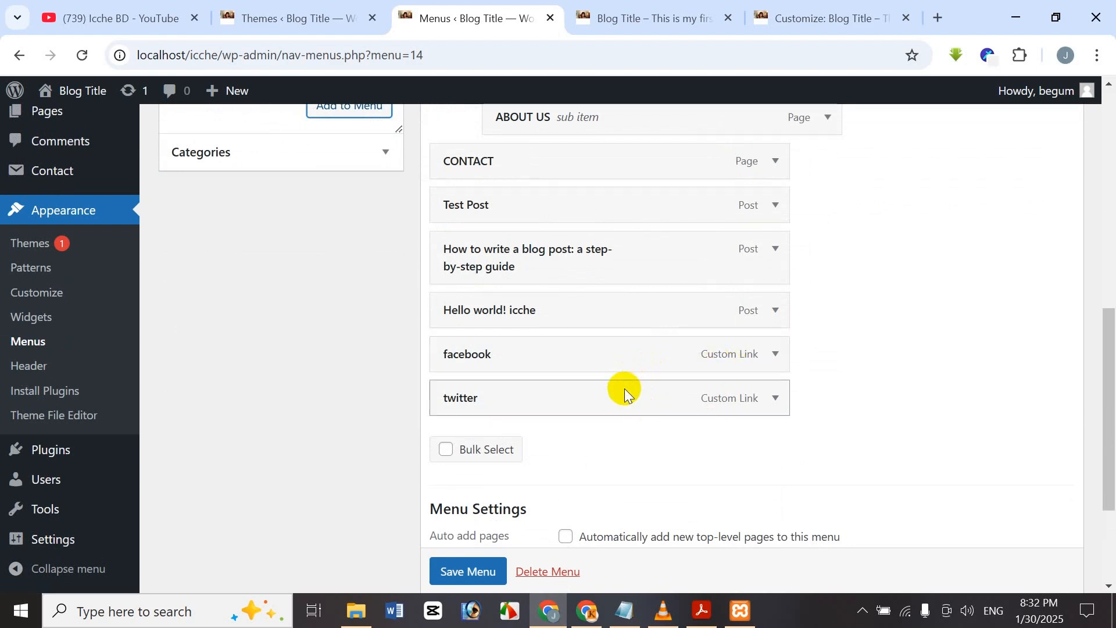
left_click_drag(624, 393, 678, 414)
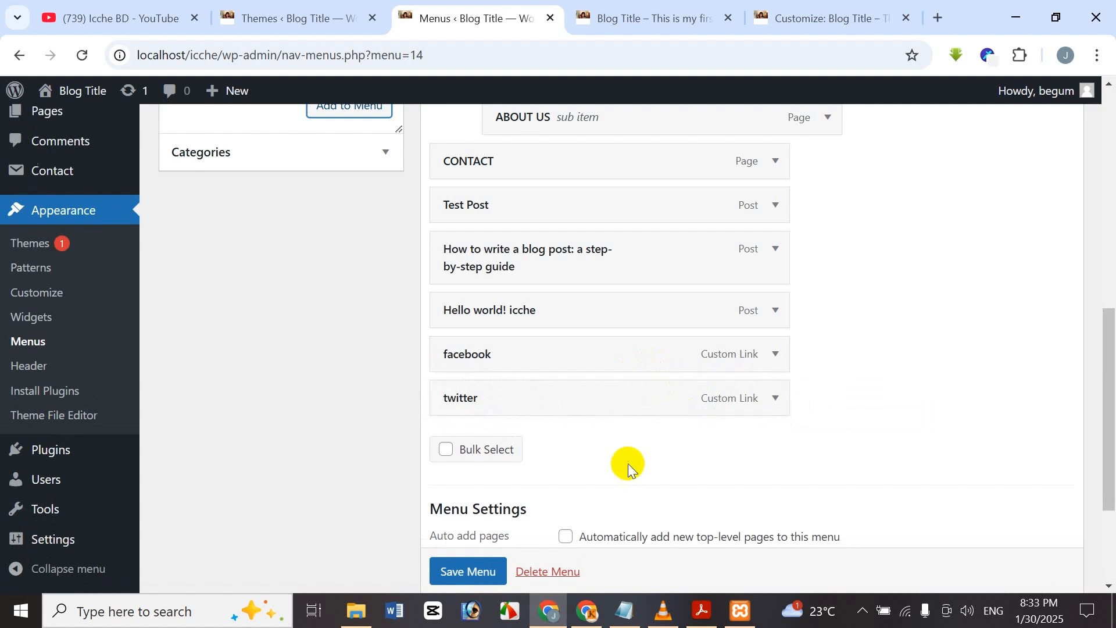
left_click(469, 573)
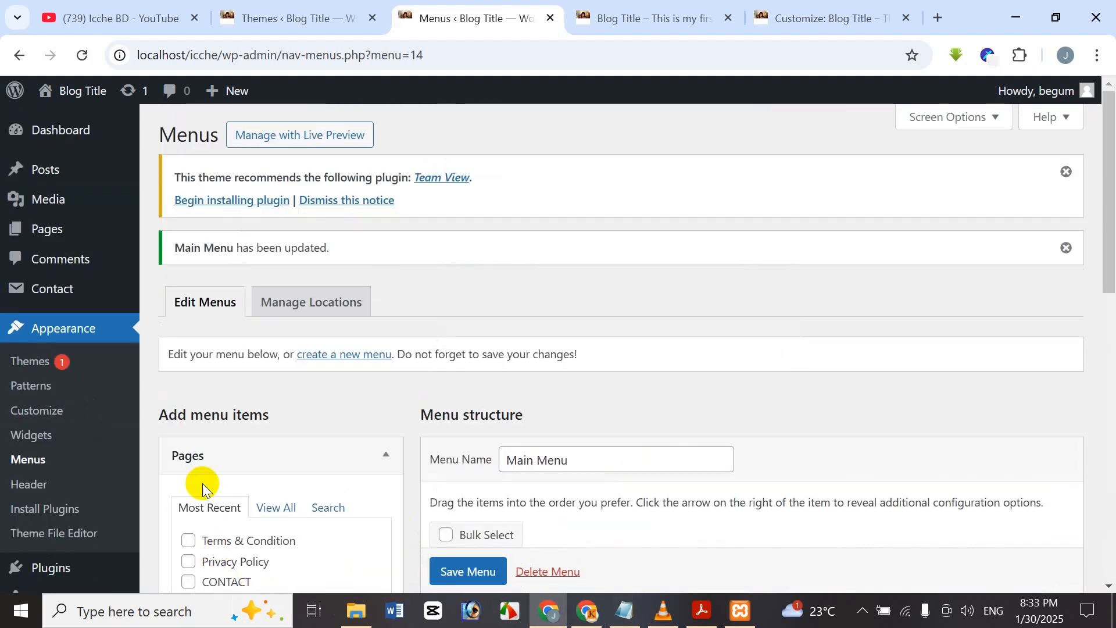
Reload the live front page, follow the facebook menu link, and go back.
left_click(599, 8)
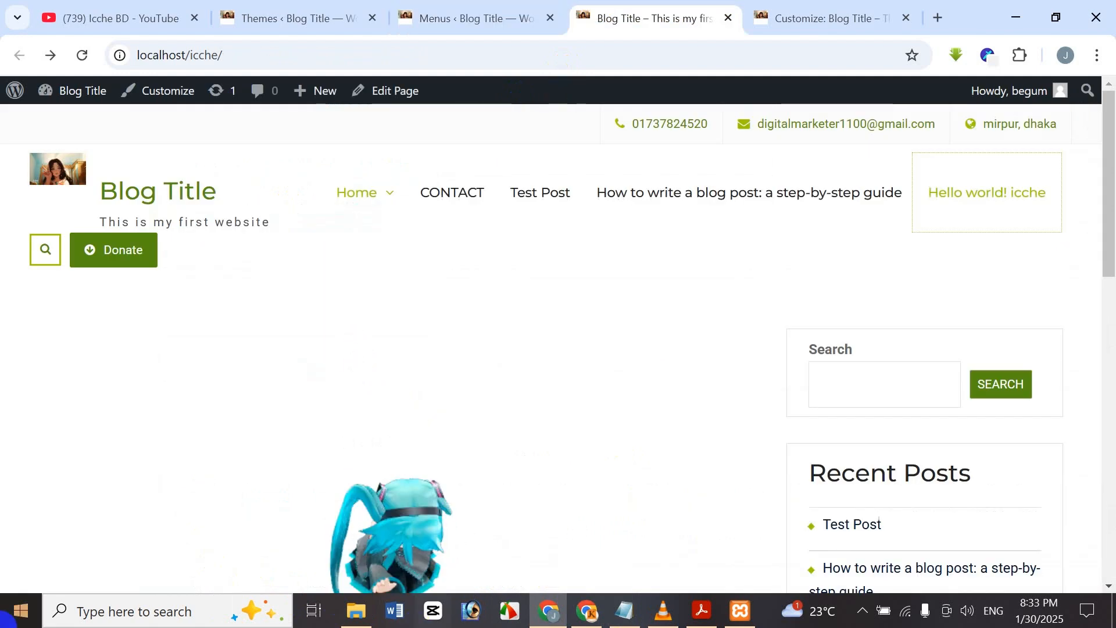
left_click(82, 55)
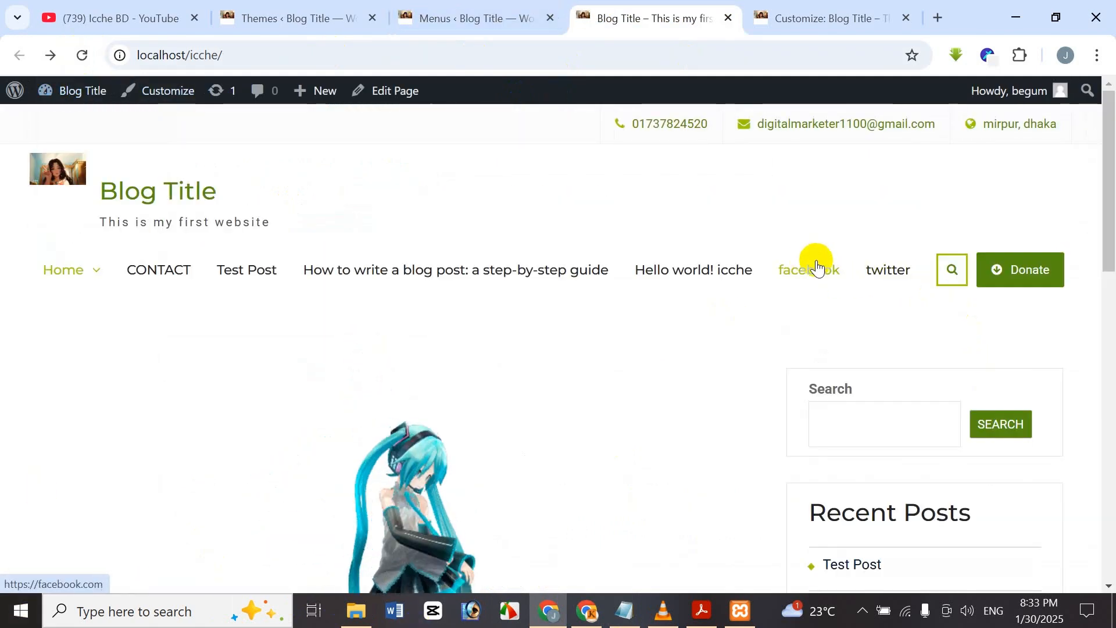
left_click(833, 278)
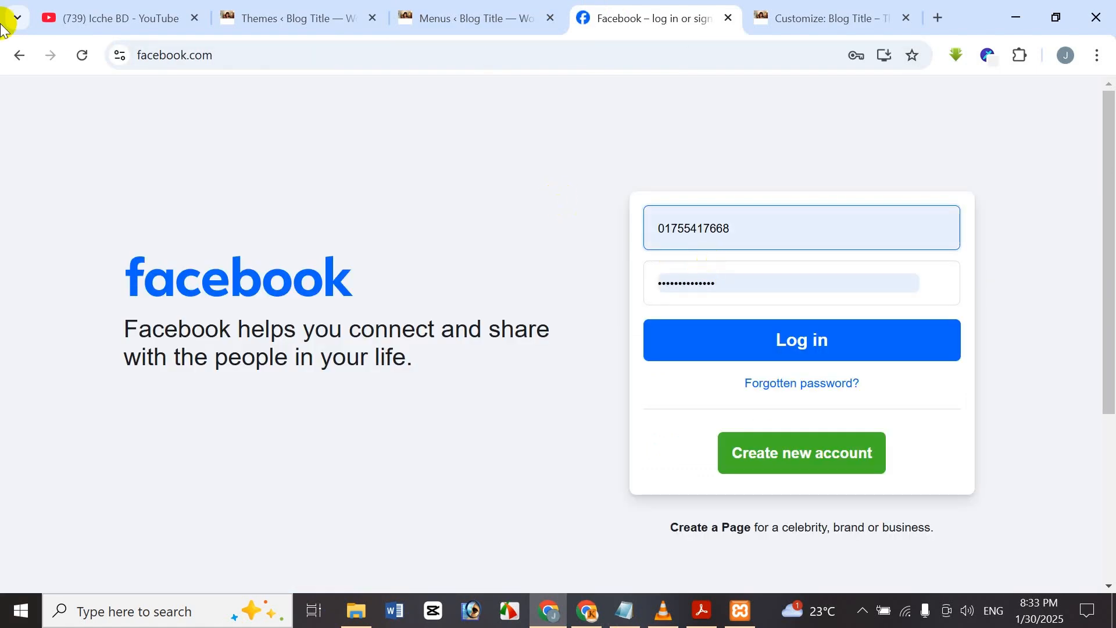
left_click(20, 56)
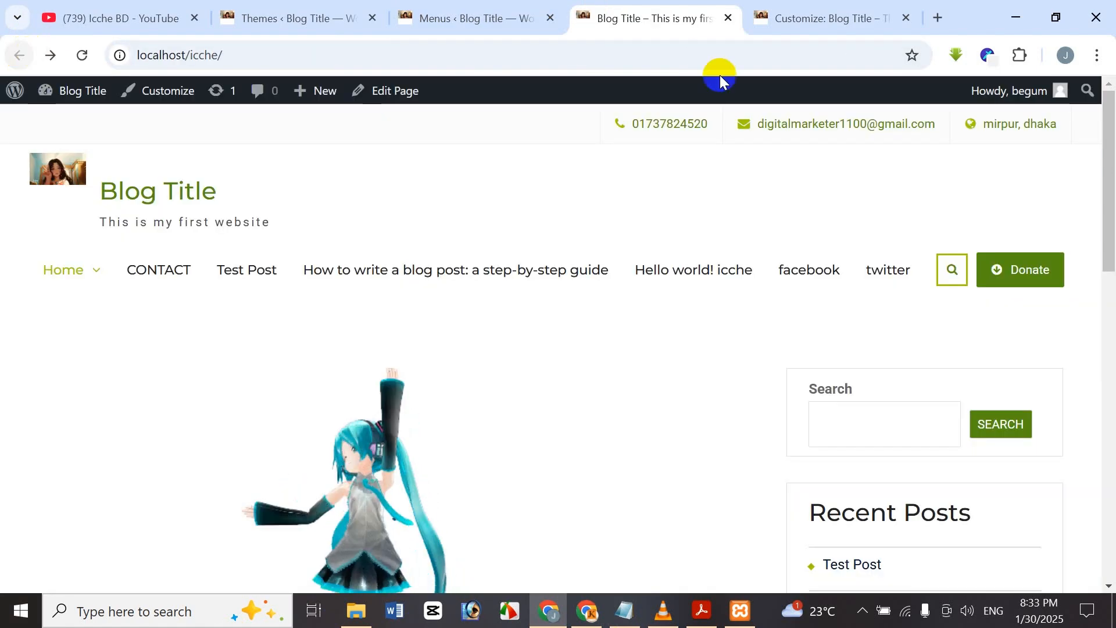
Follow the twitter link to x.com, dismiss the sign-in prompt, and return to the Menus editor.
left_click(893, 264)
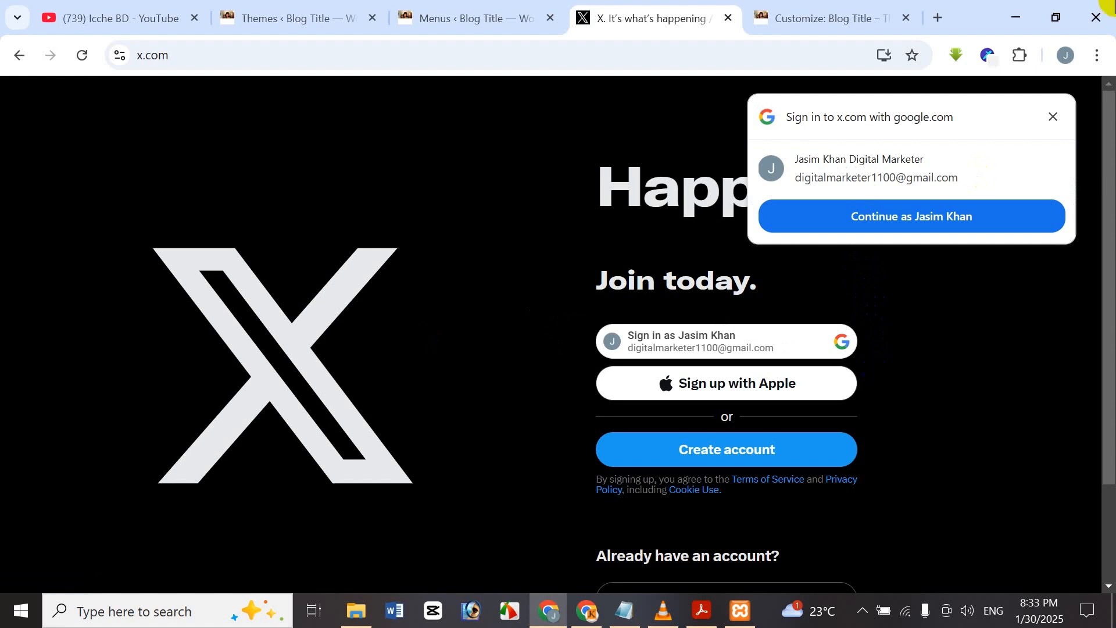
left_click(1054, 118)
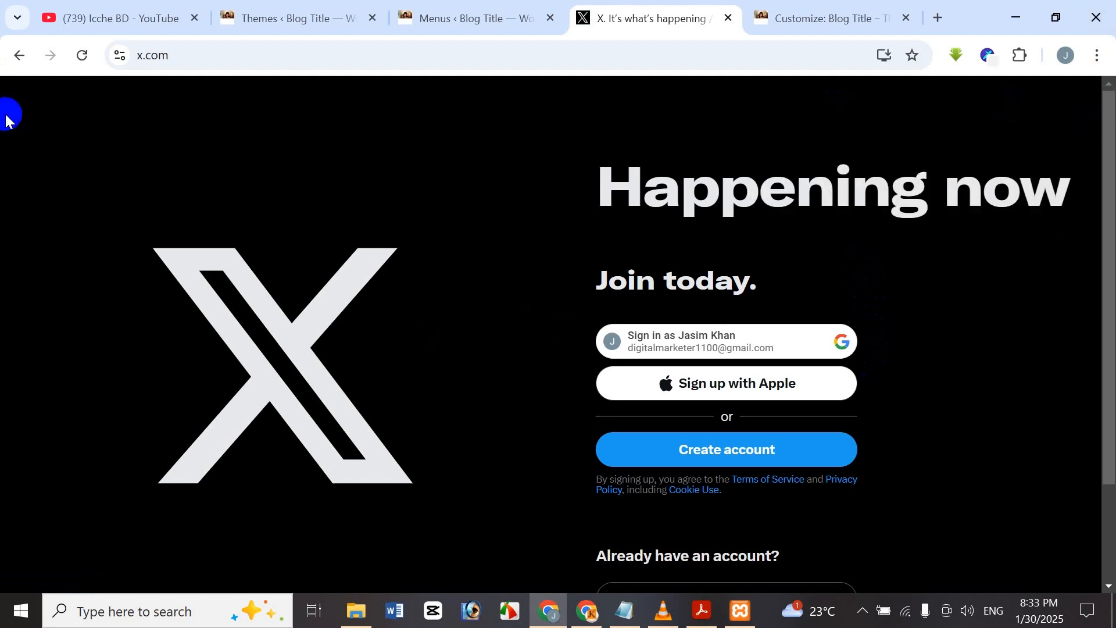
left_click(10, 58)
mouse_move(16, 90)
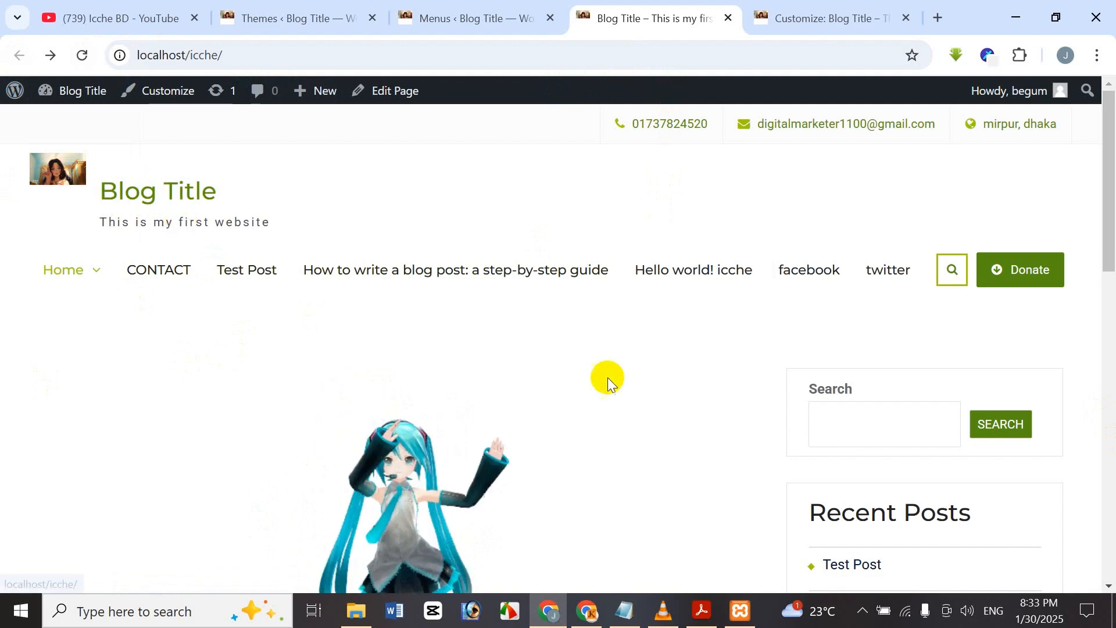
left_click(506, 8)
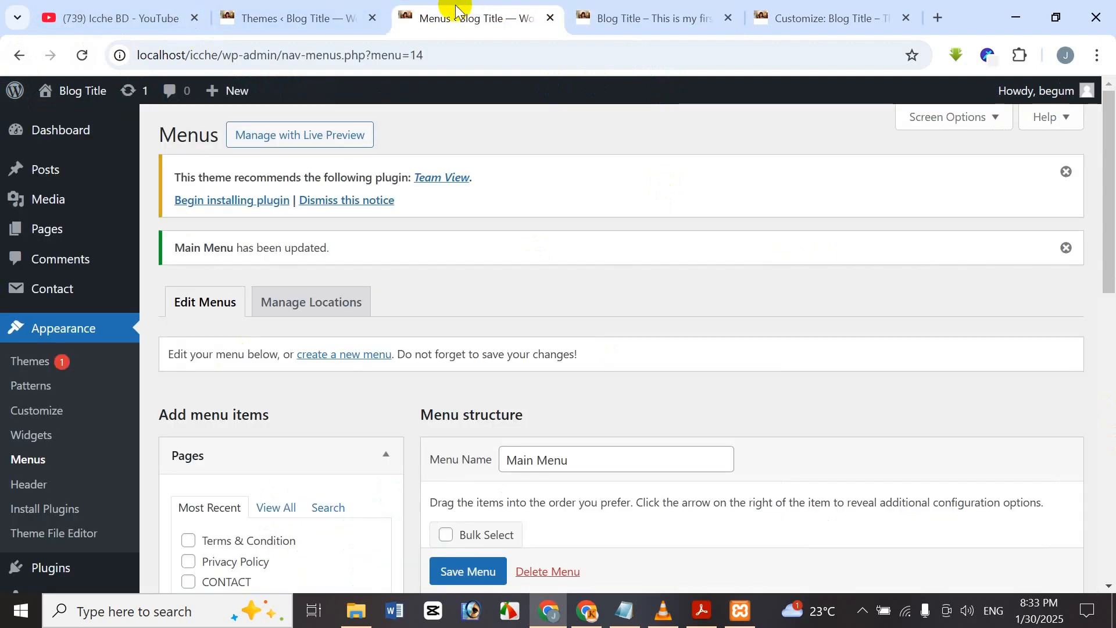
Tick the icche, korean girl and kawaii categories and add them to Main Menu.
scroll(549, 374, "down", 6)
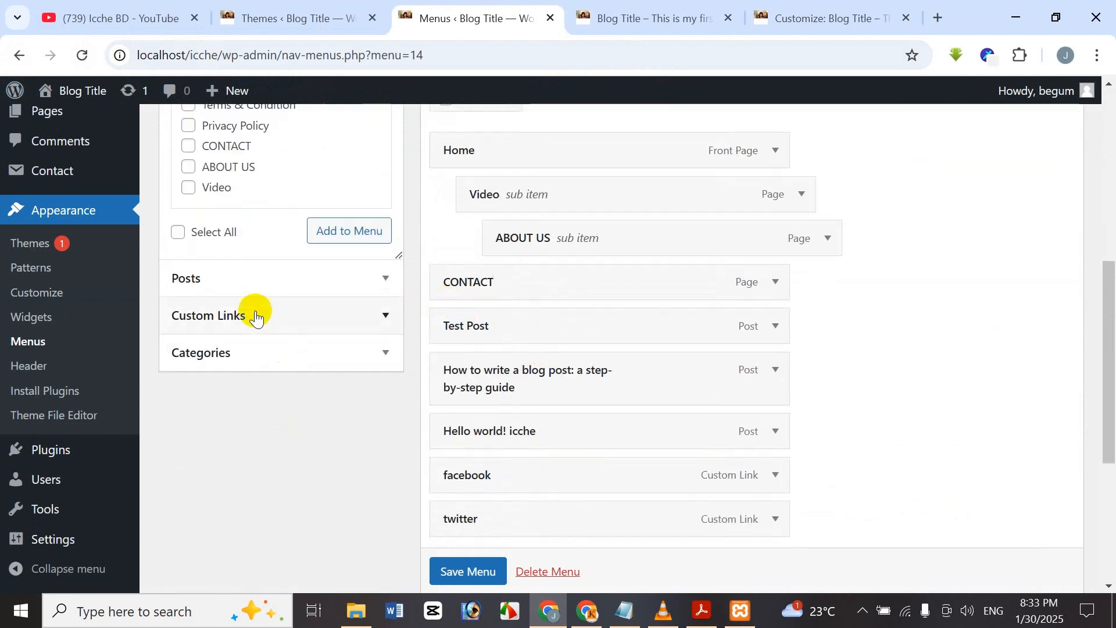
left_click(247, 366)
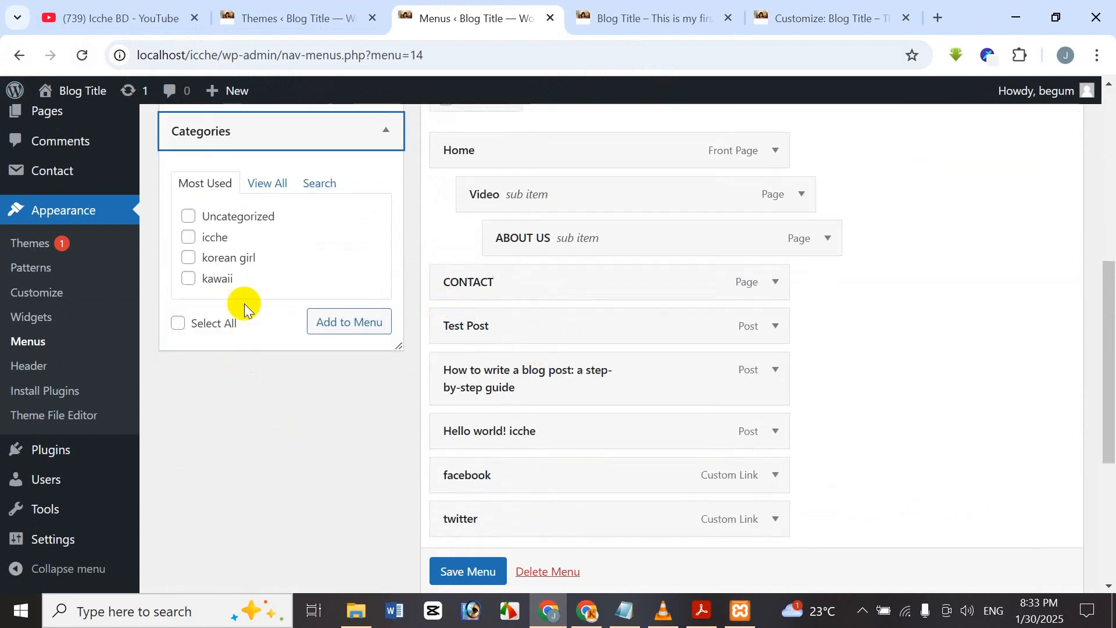
scroll(244, 302, "up", 2)
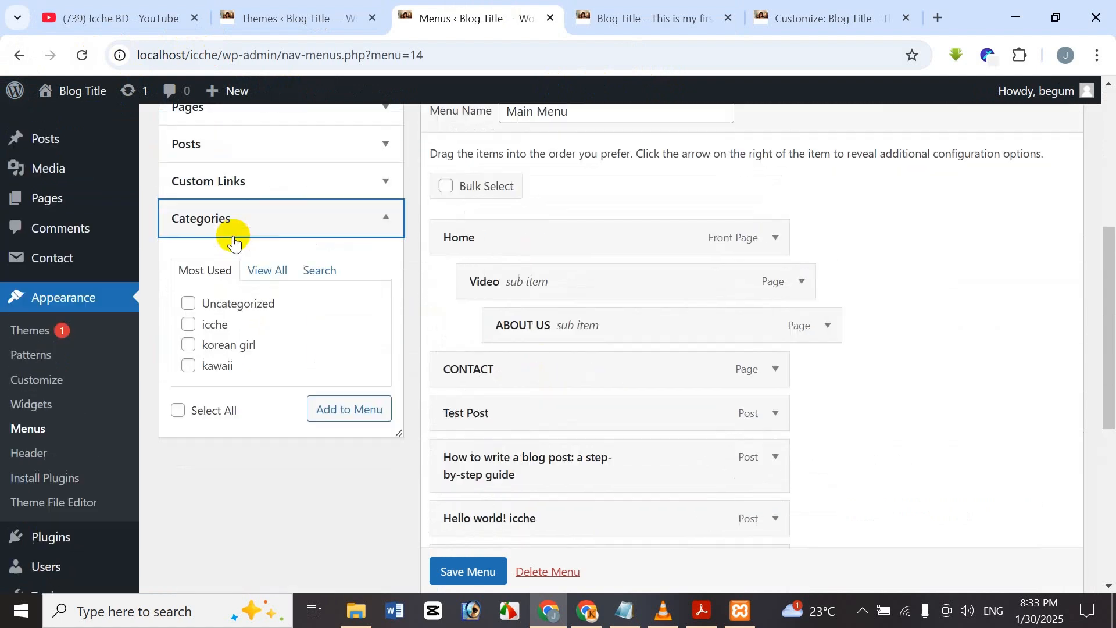
left_click(189, 325)
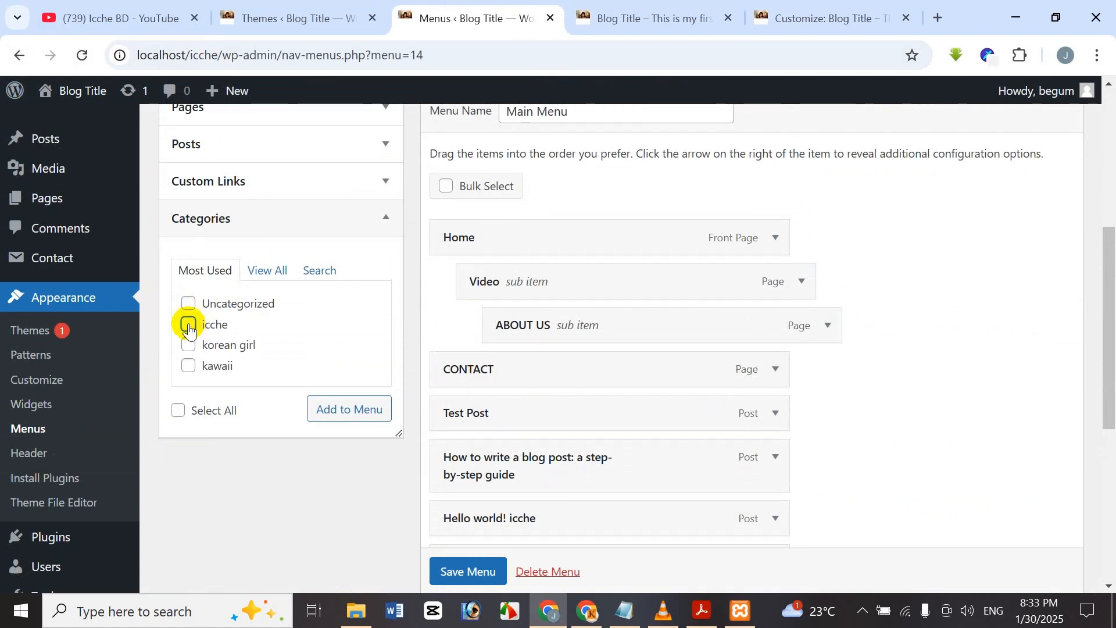
left_click(187, 366)
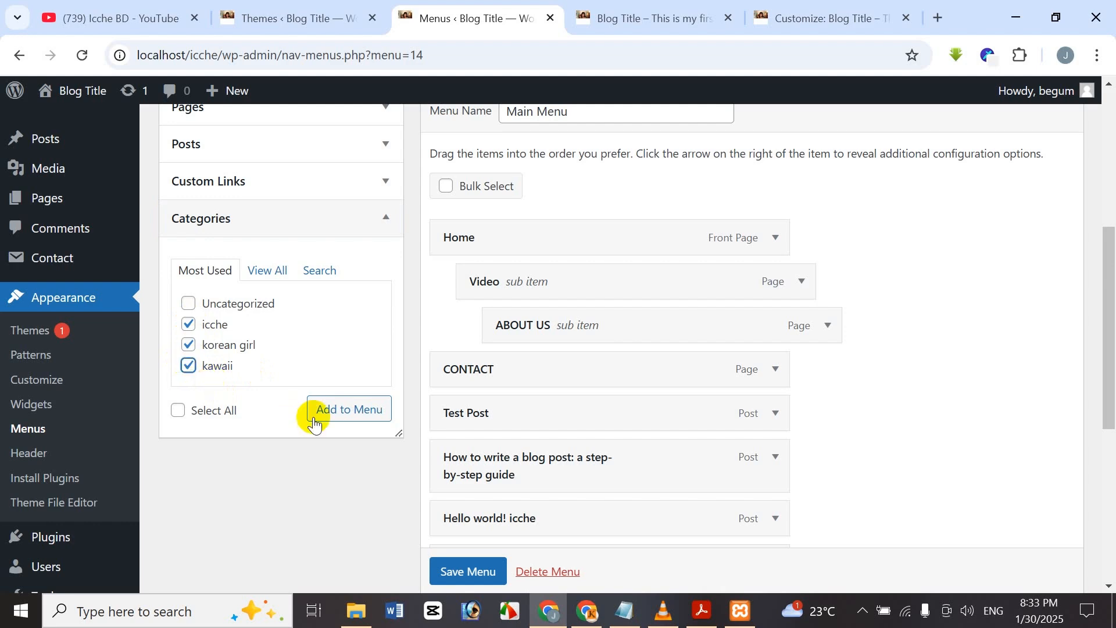
left_click(356, 410)
Nest korean girl beneath icche as a sub-item.
scroll(812, 350, "down", 2)
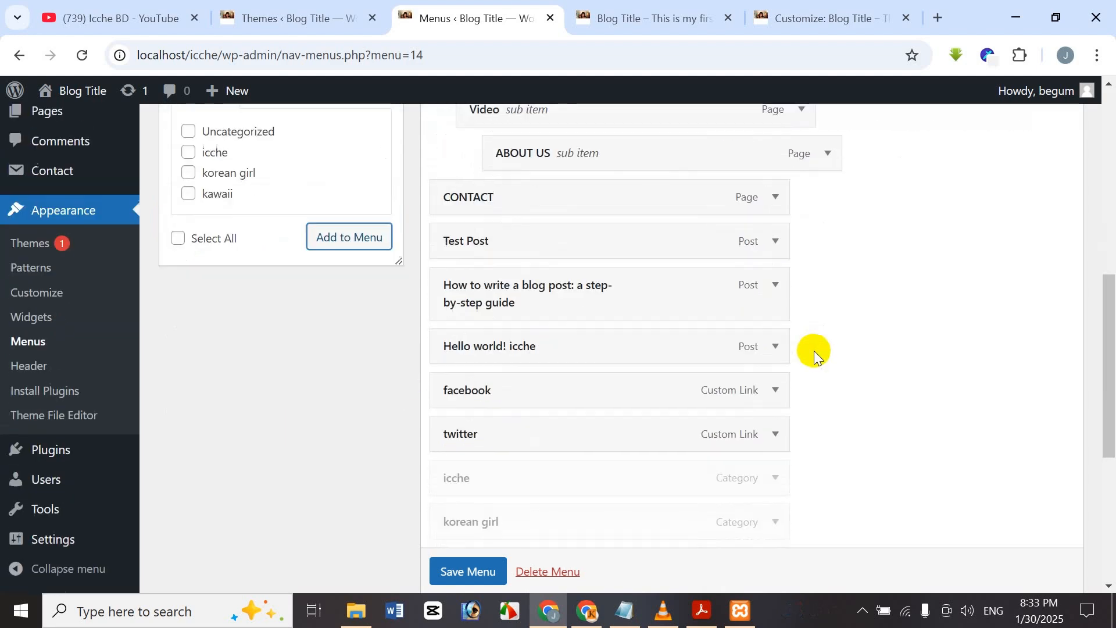
scroll(697, 378, "down", 1)
left_click_drag(588, 419, 657, 414)
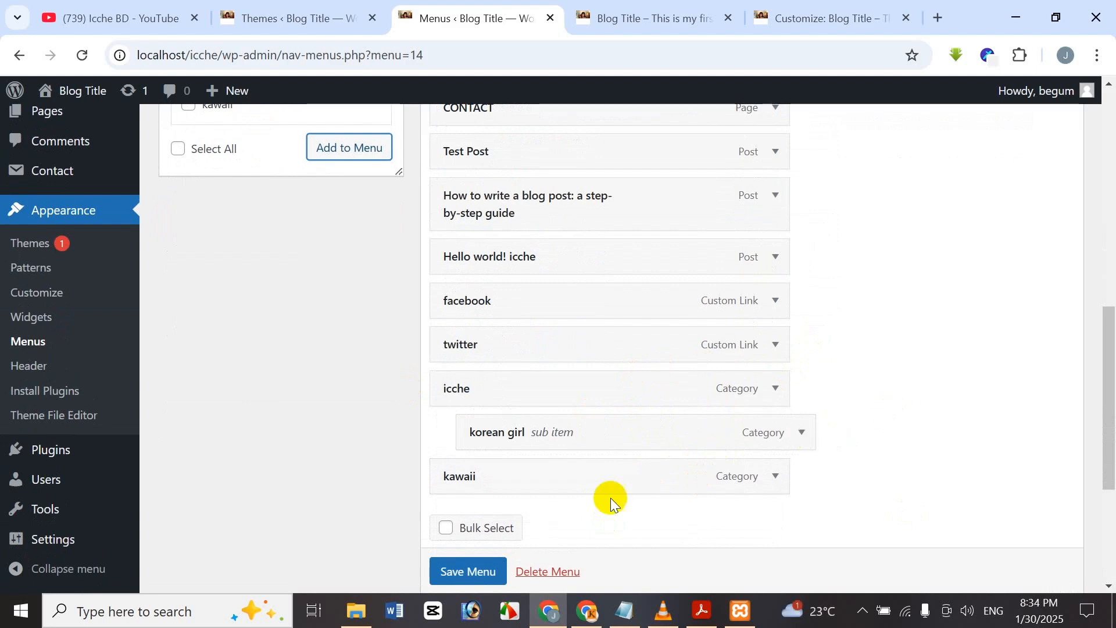
scroll(575, 384, "down", 4)
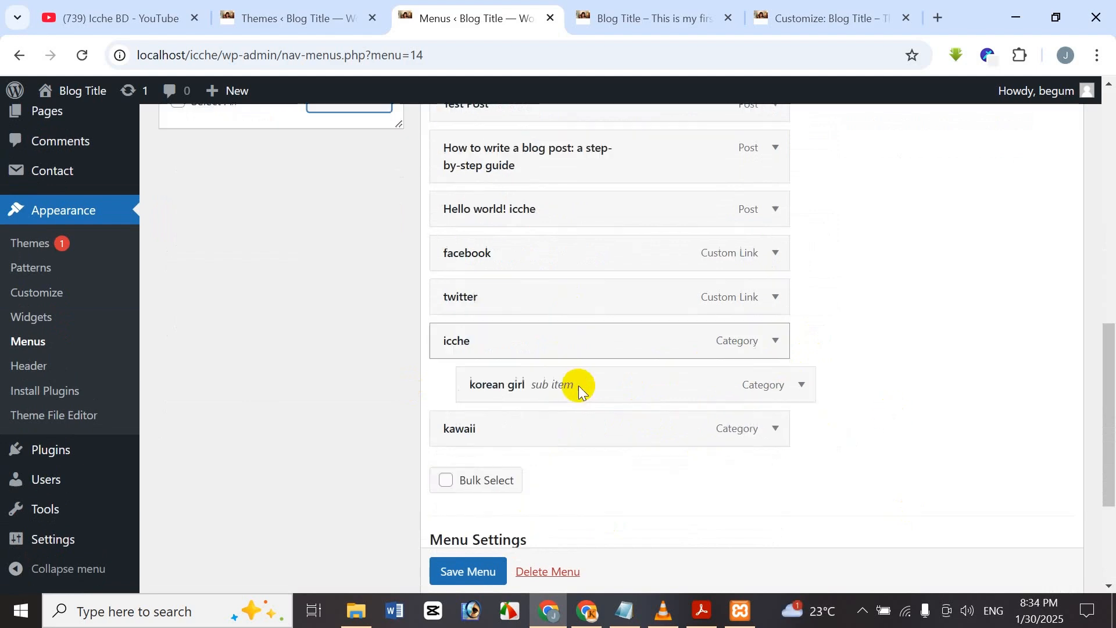
scroll(578, 366, "down", 1)
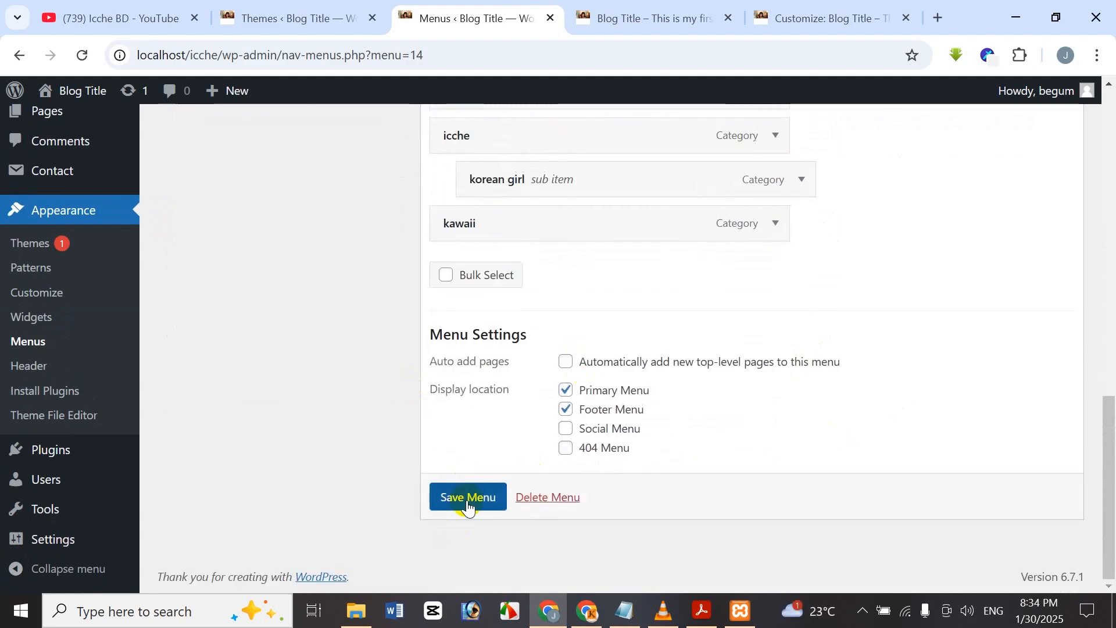
Reload the live site, open the icche category from its dropdown, then go back to Menus.
left_click(626, 8)
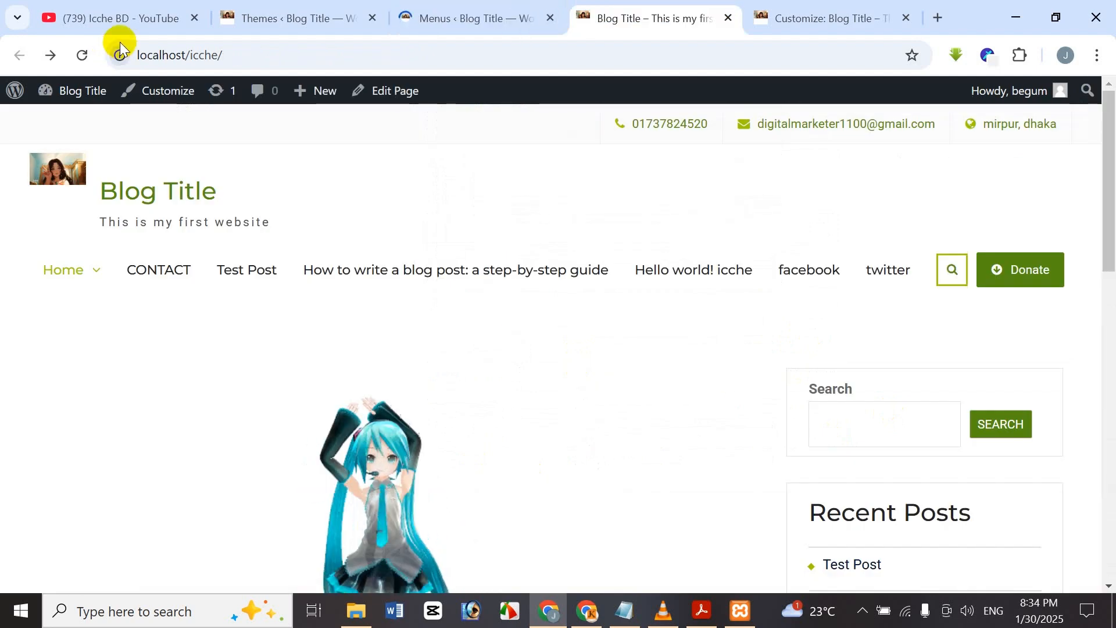
left_click(83, 53)
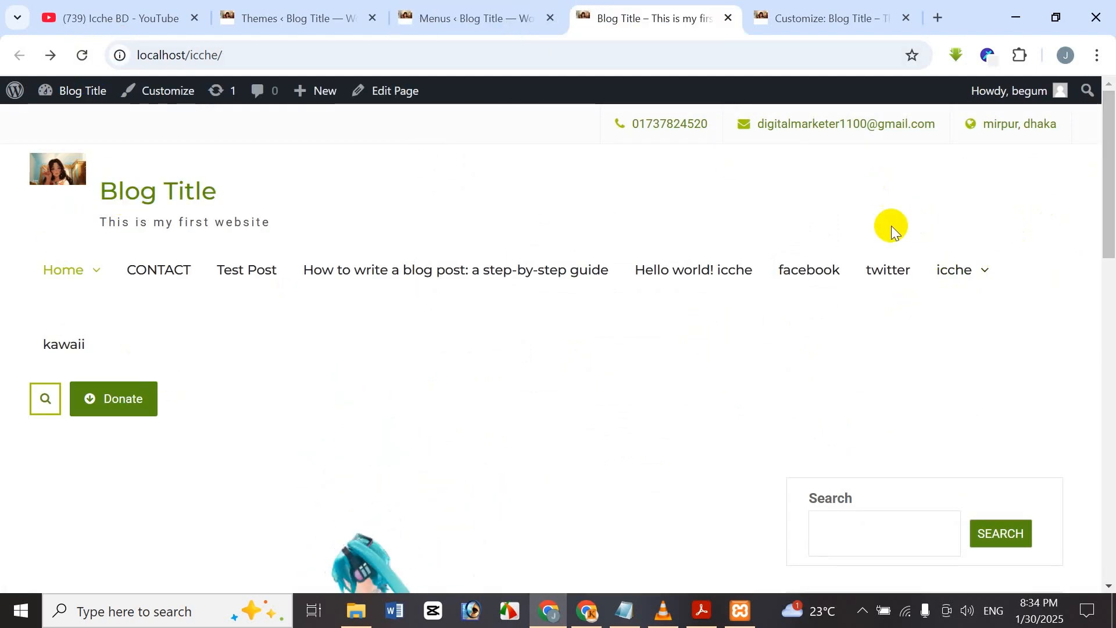
mouse_move(972, 274)
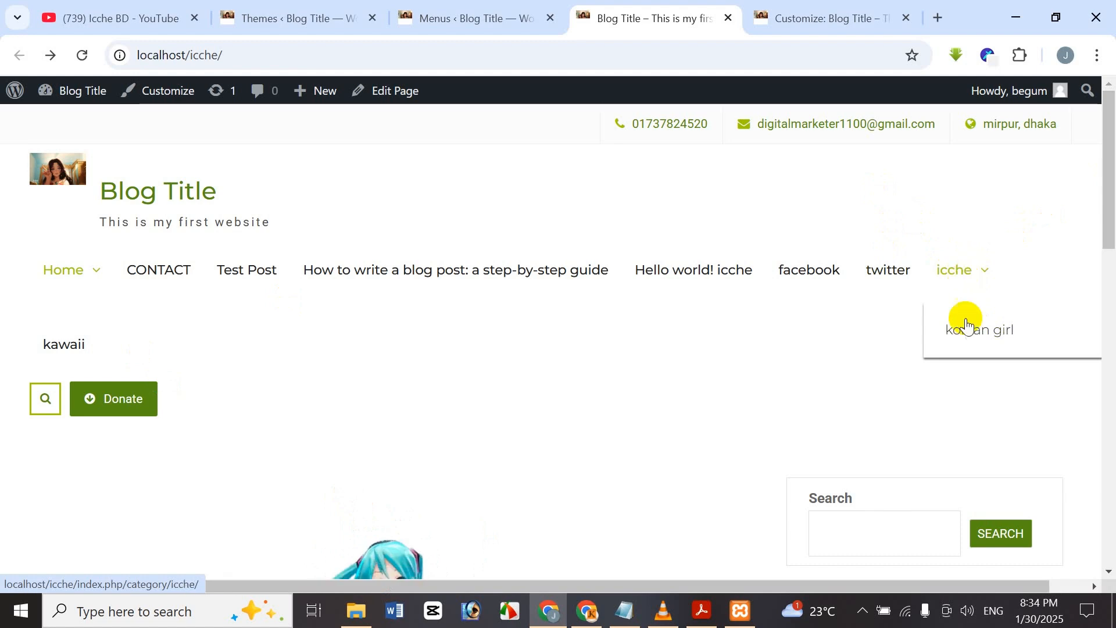
left_click(949, 261)
scroll(574, 269, "down", 6)
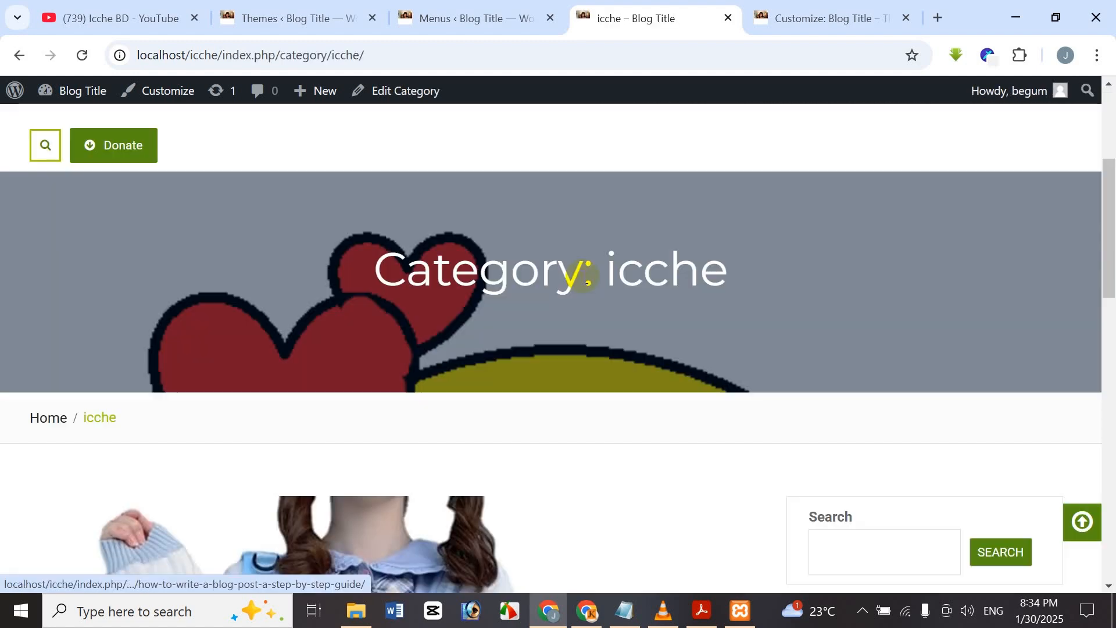
scroll(568, 269, "up", 3)
scroll(561, 268, "down", 8)
scroll(562, 269, "down", 5)
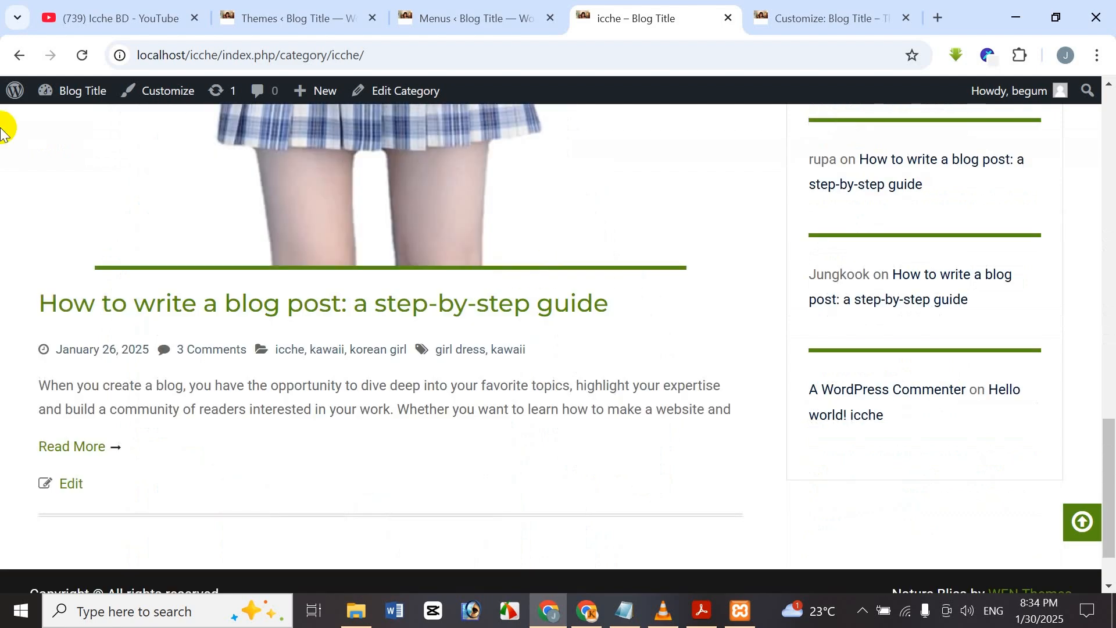
left_click(16, 56)
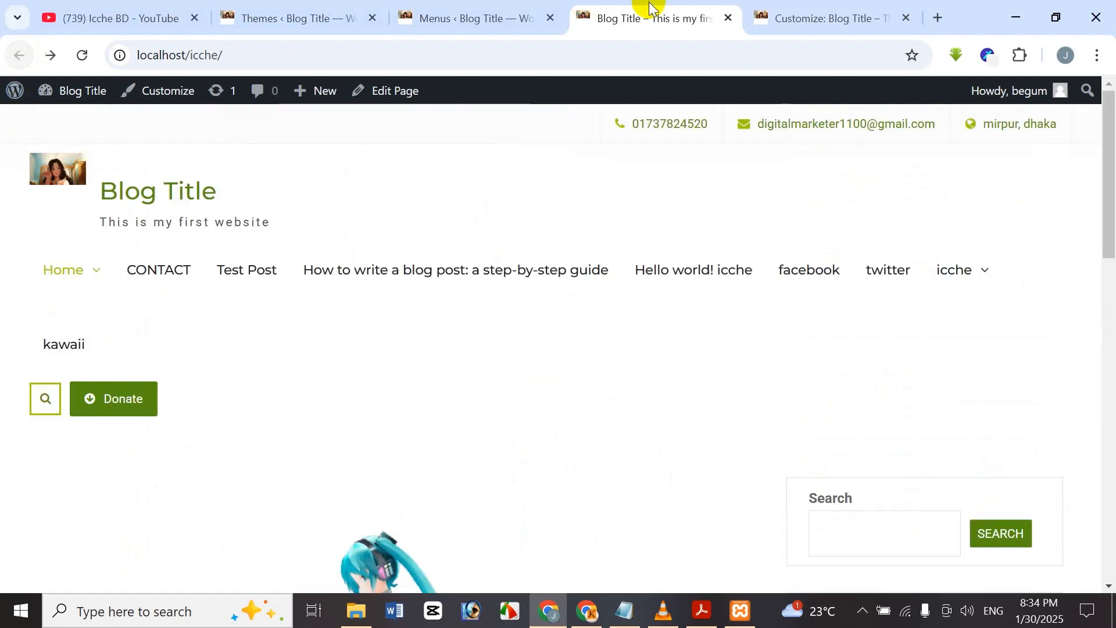
left_click(491, 19)
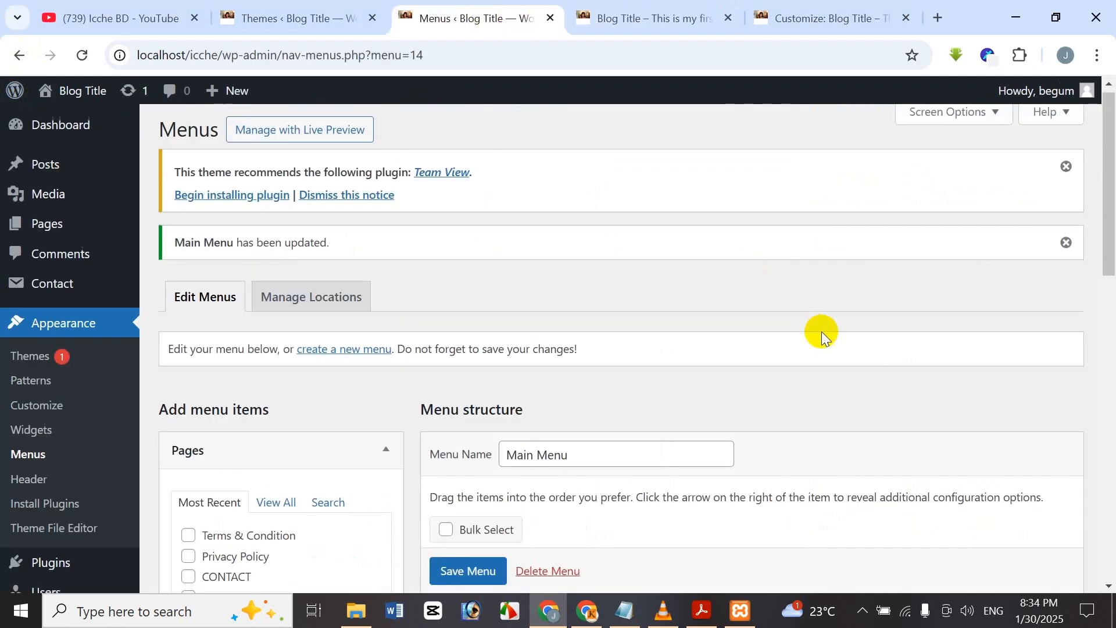
Look over the Main Menu's items and display locations, then go to the All Pages list.
scroll(756, 340, "down", 5)
scroll(843, 314, "down", 3)
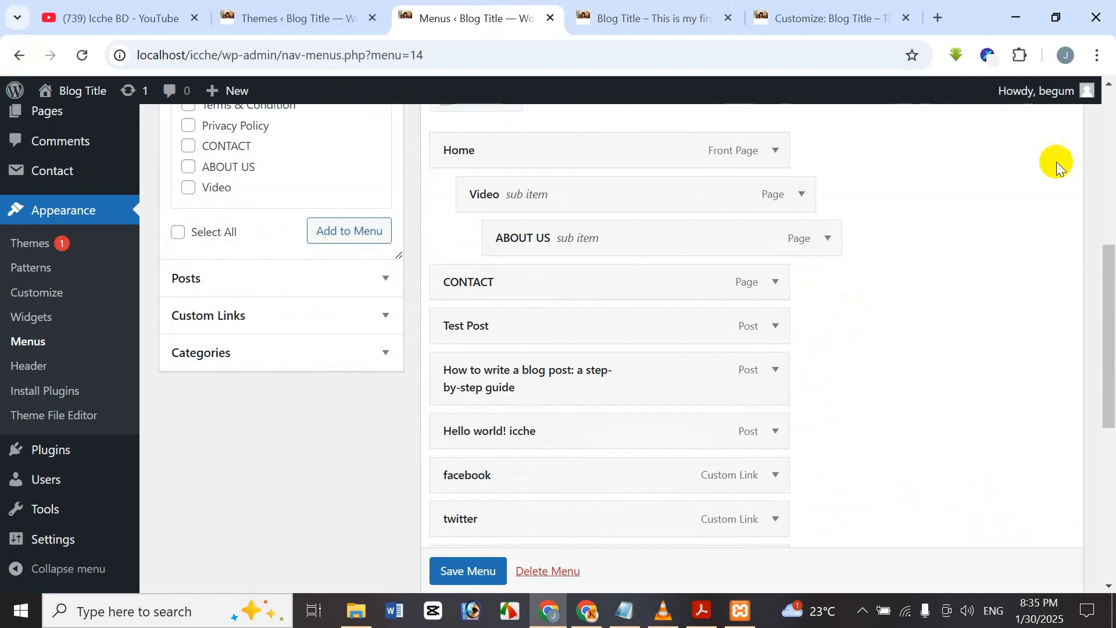
left_click_drag(1113, 304, 1082, 546)
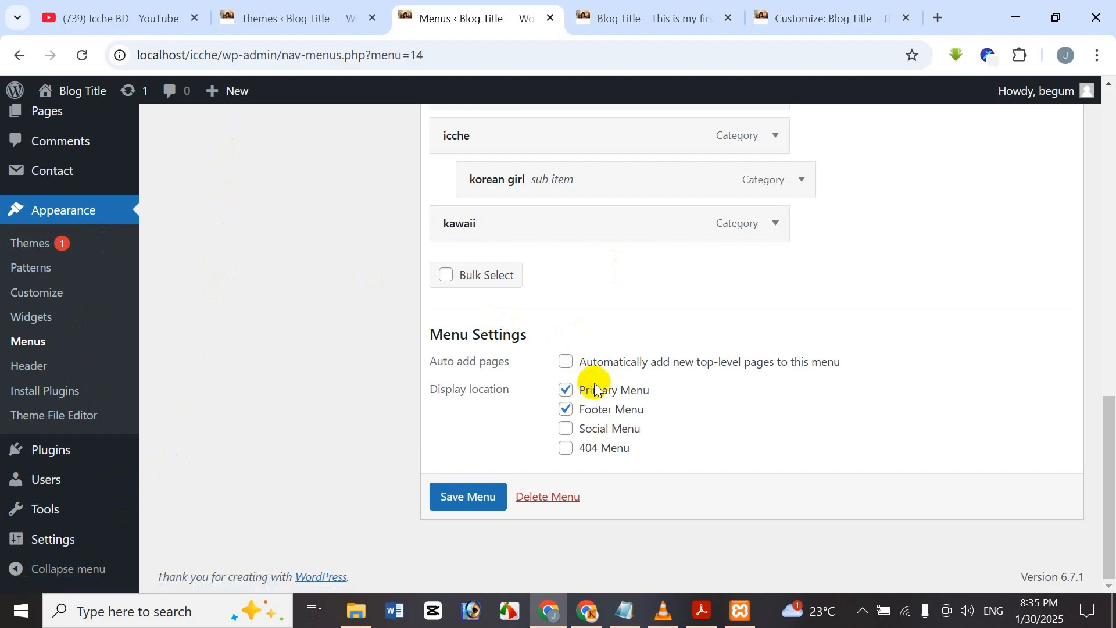
scroll(593, 357, "up", 10)
scroll(594, 352, "down", 5)
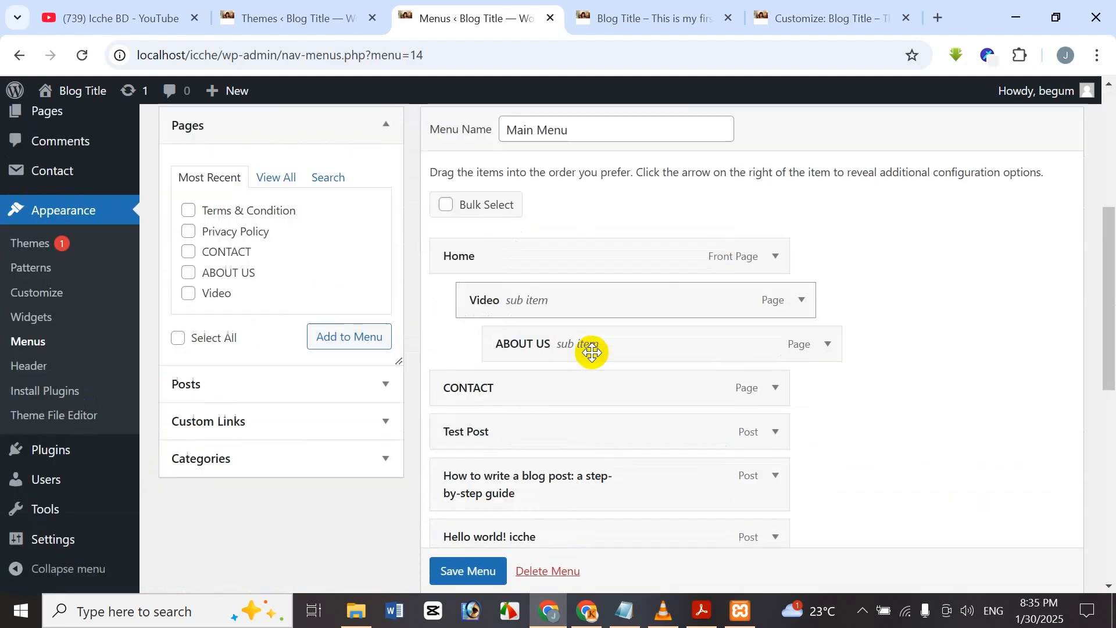
scroll(592, 335, "up", 1)
scroll(581, 327, "down", 10)
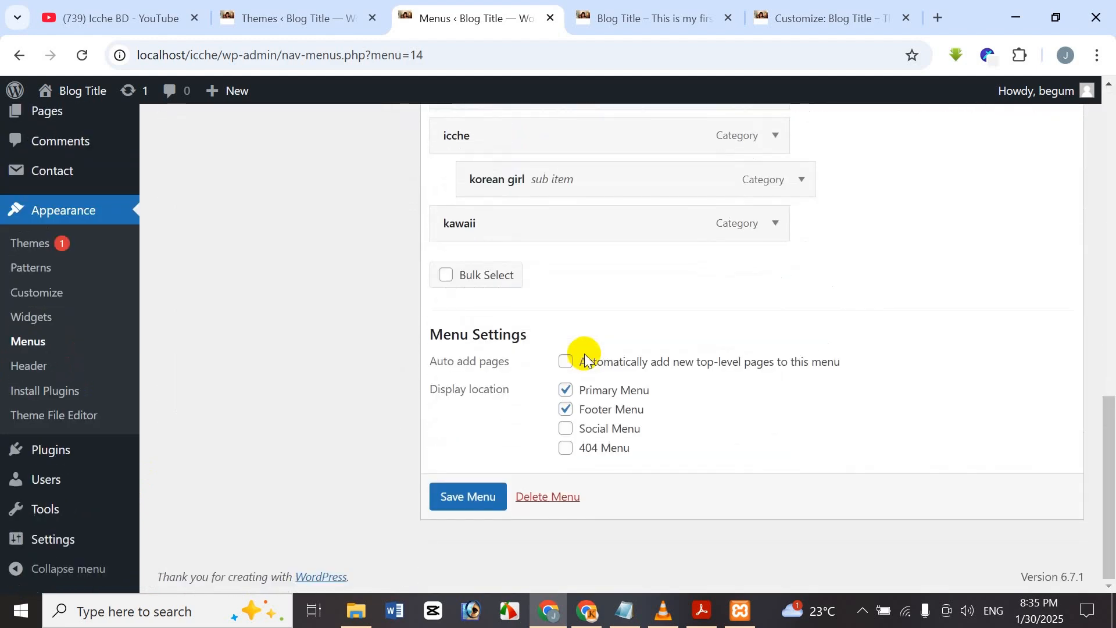
scroll(566, 367, "up", 13)
mouse_move(78, 243)
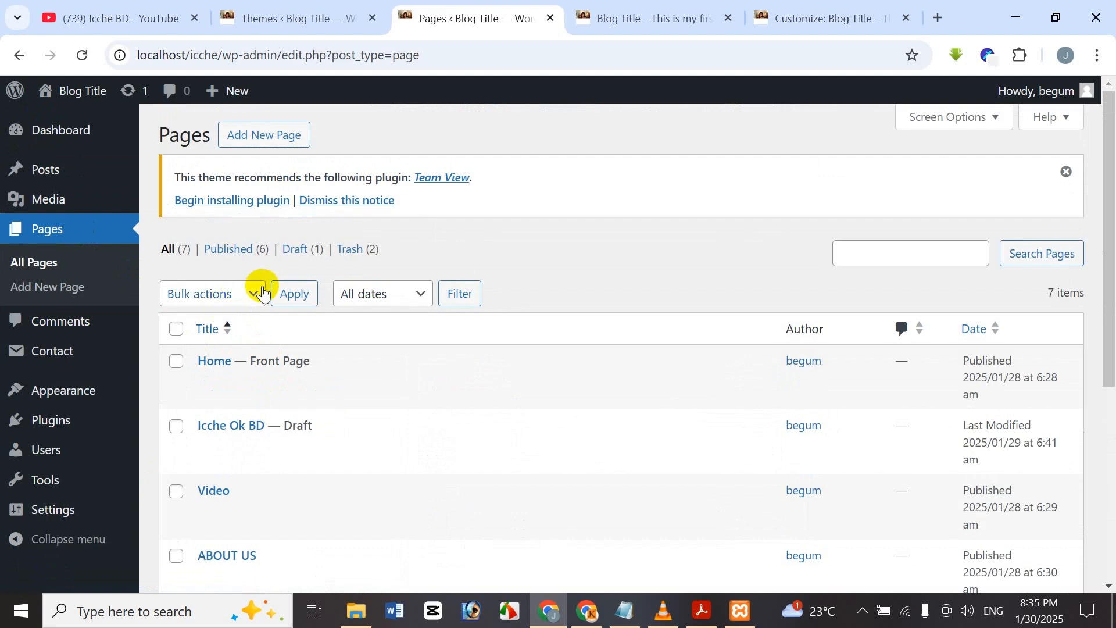
Create a page titled 'online shop', correcting the 'shope' typo, and publish it.
left_click(295, 145)
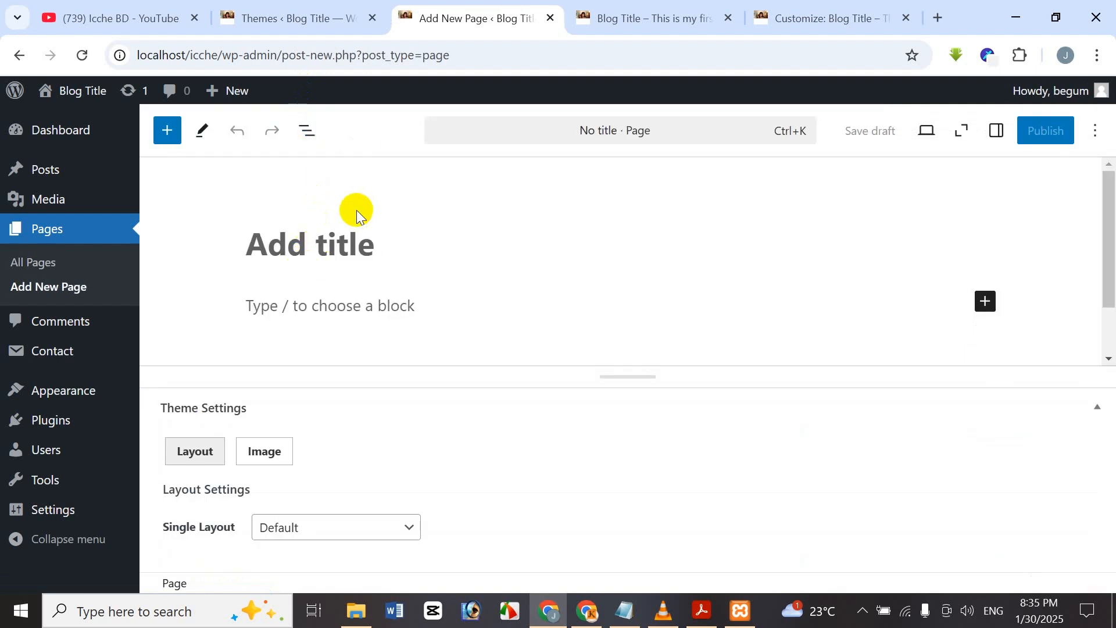
mouse_move(12, 357)
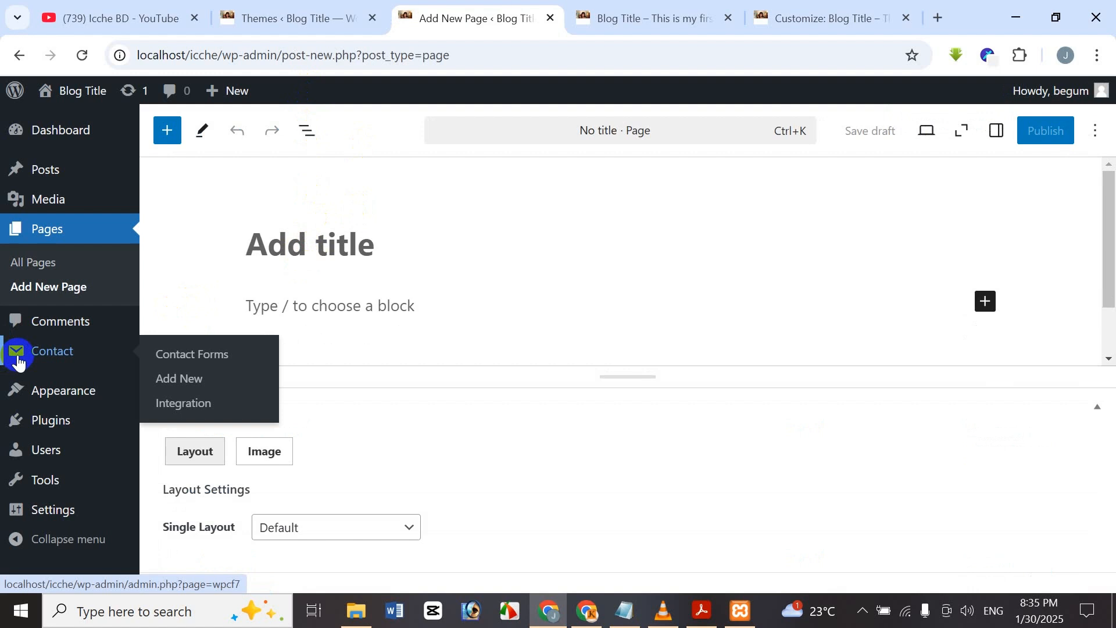
type("online shope")
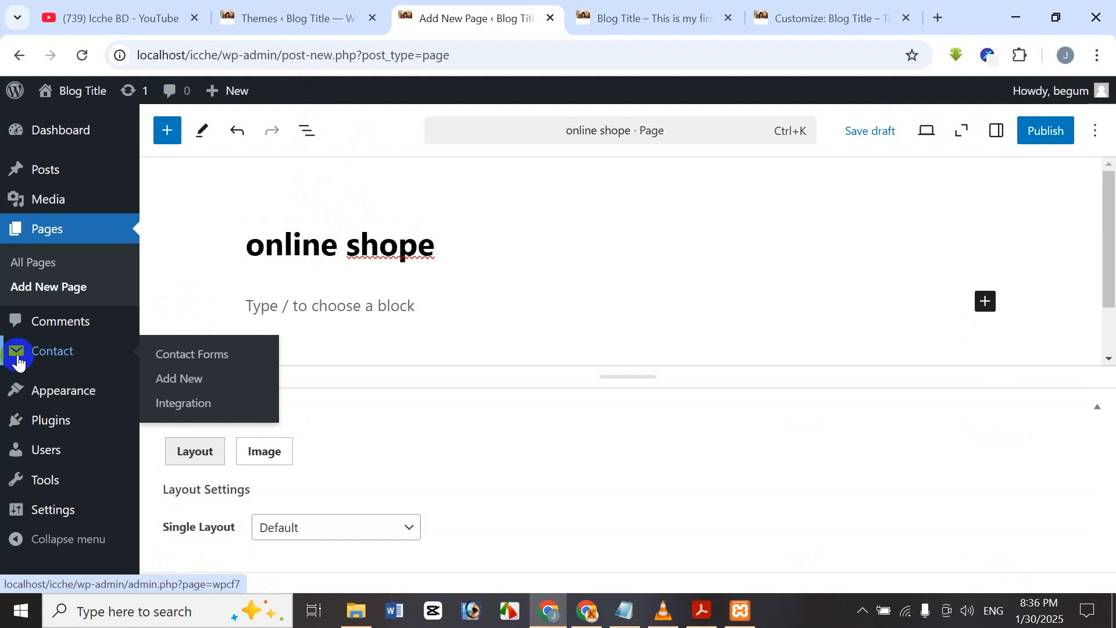
right_click(371, 240)
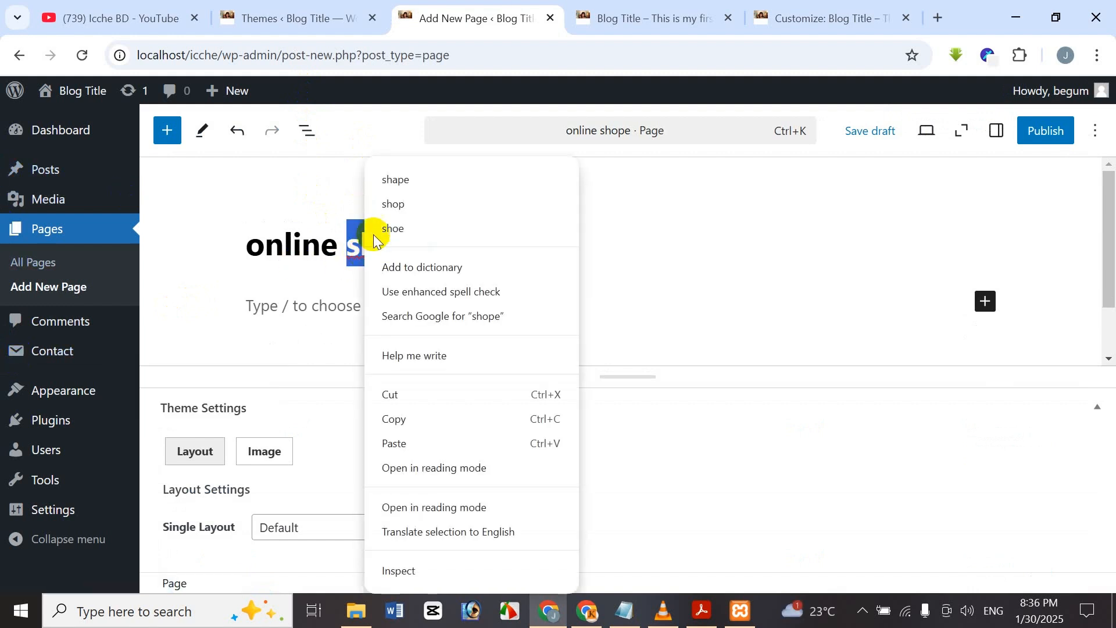
left_click(424, 207)
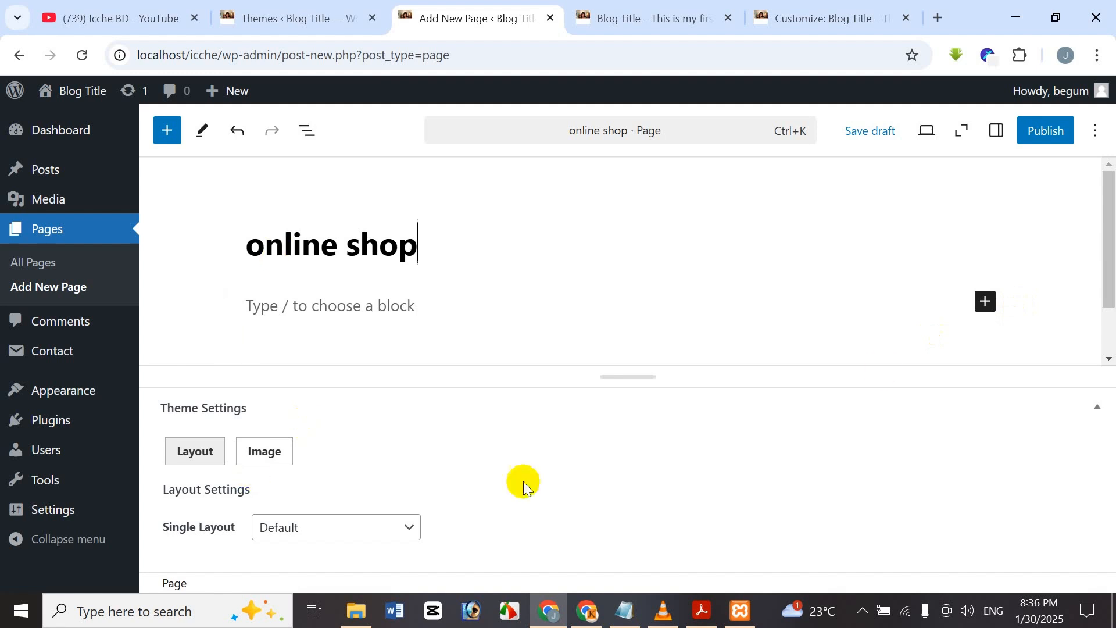
mouse_move(1055, 91)
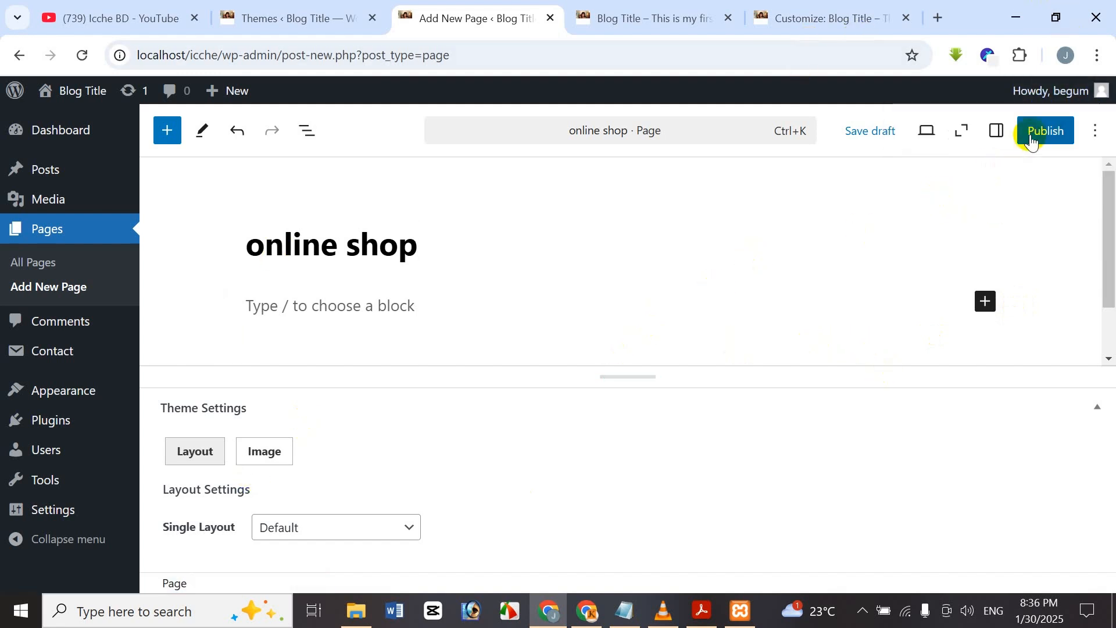
left_click(1031, 132)
left_click(1053, 131)
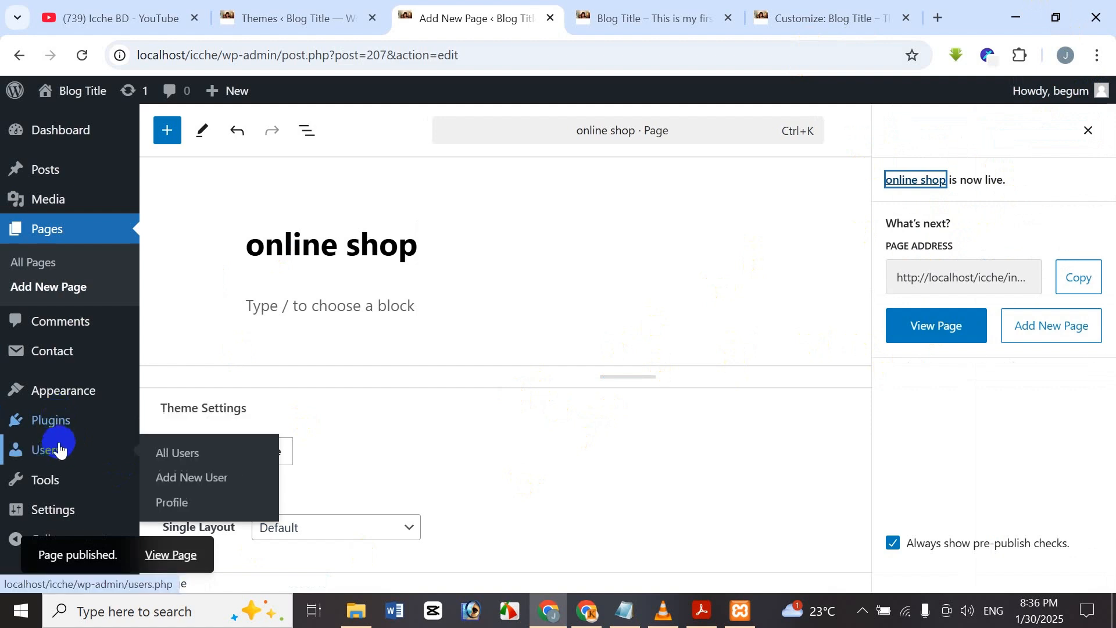
Tick 'Automatically add new top-level pages' for the Main Menu and save it.
mouse_move(82, 395)
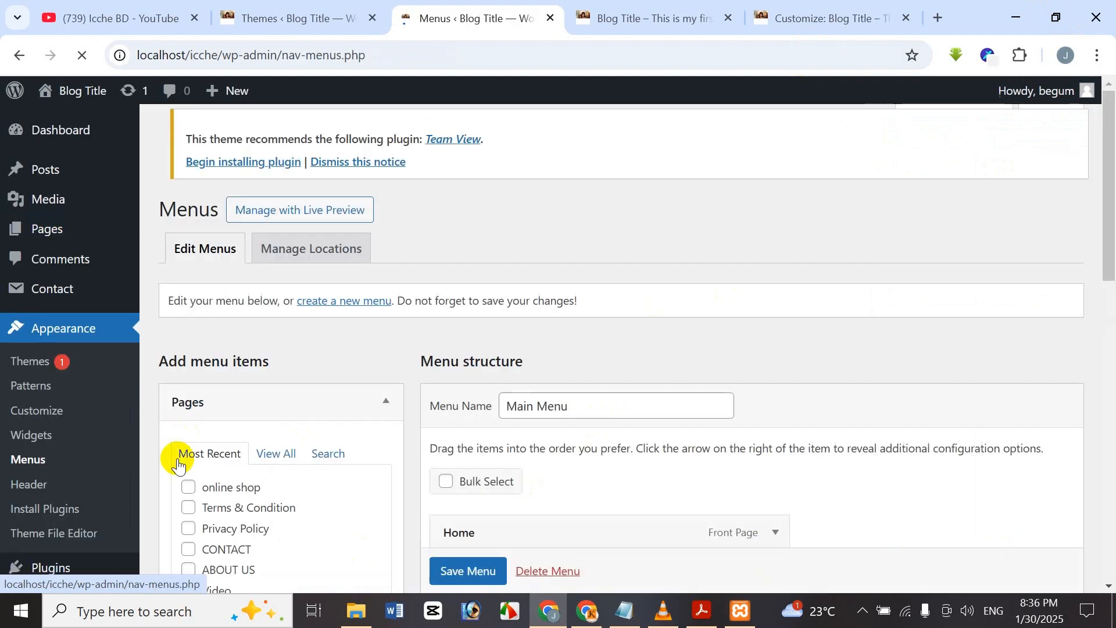
scroll(756, 325, "down", 5)
scroll(762, 332, "down", 7)
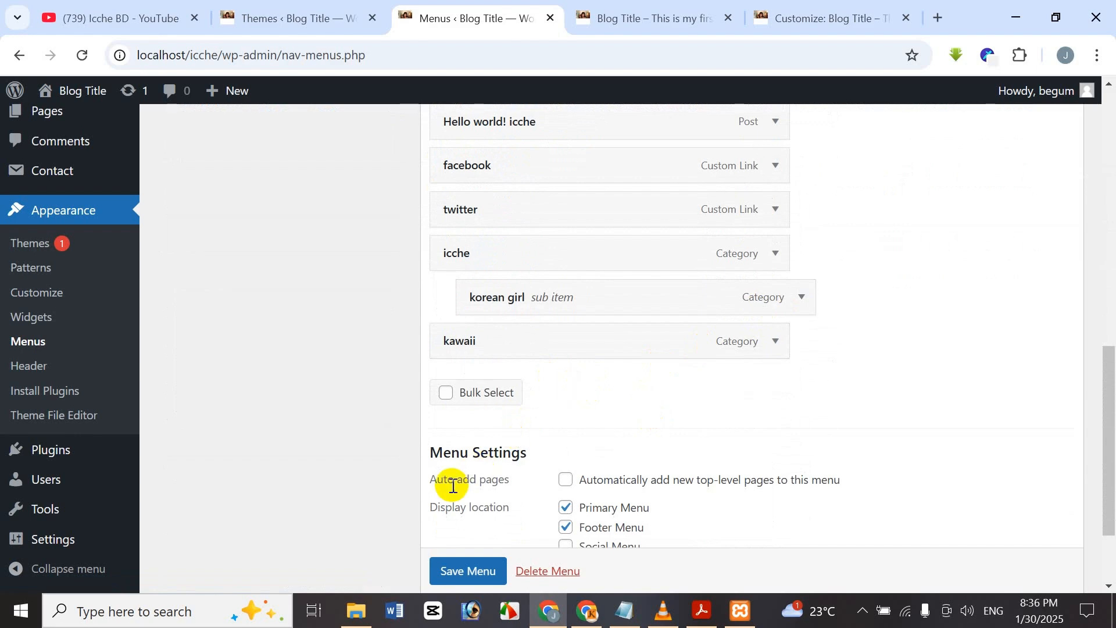
scroll(559, 480, "down", 2)
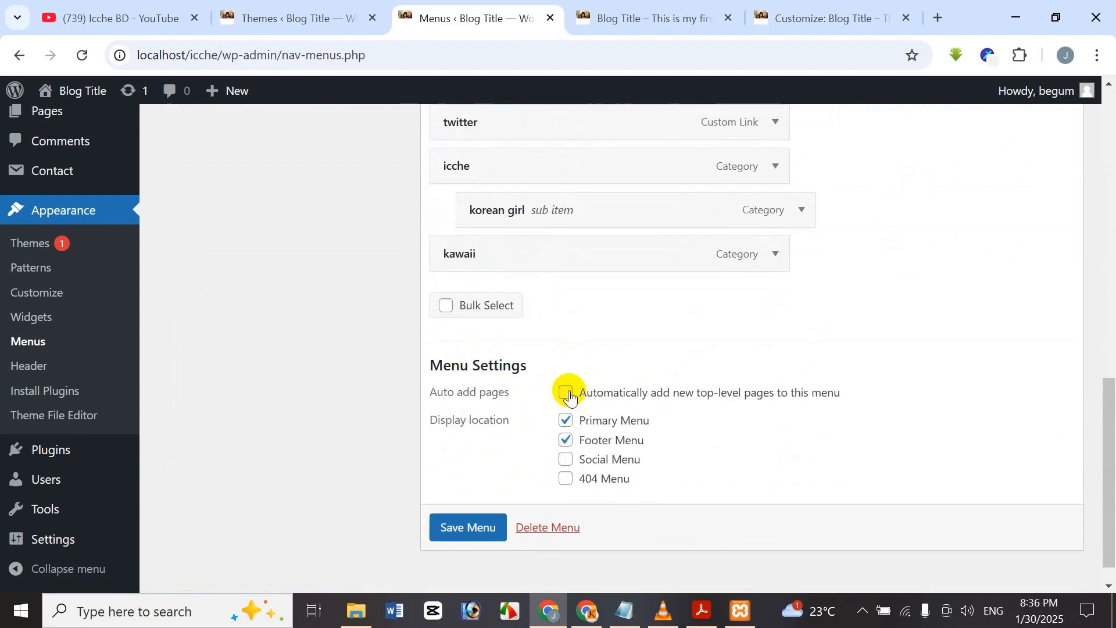
left_click(568, 394)
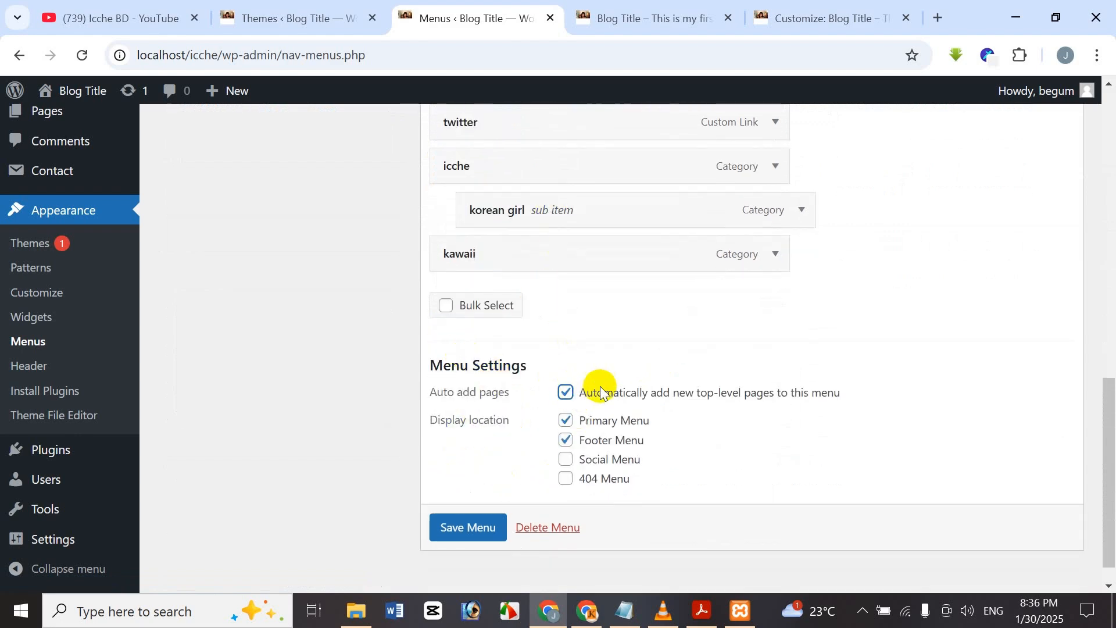
left_click(455, 538)
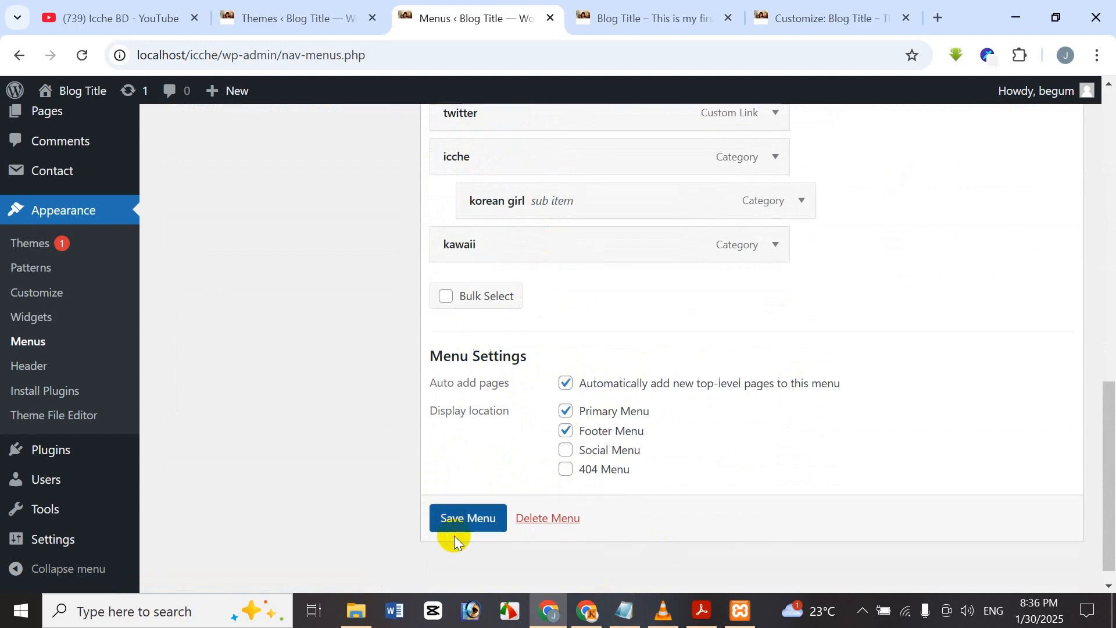
left_click(491, 519)
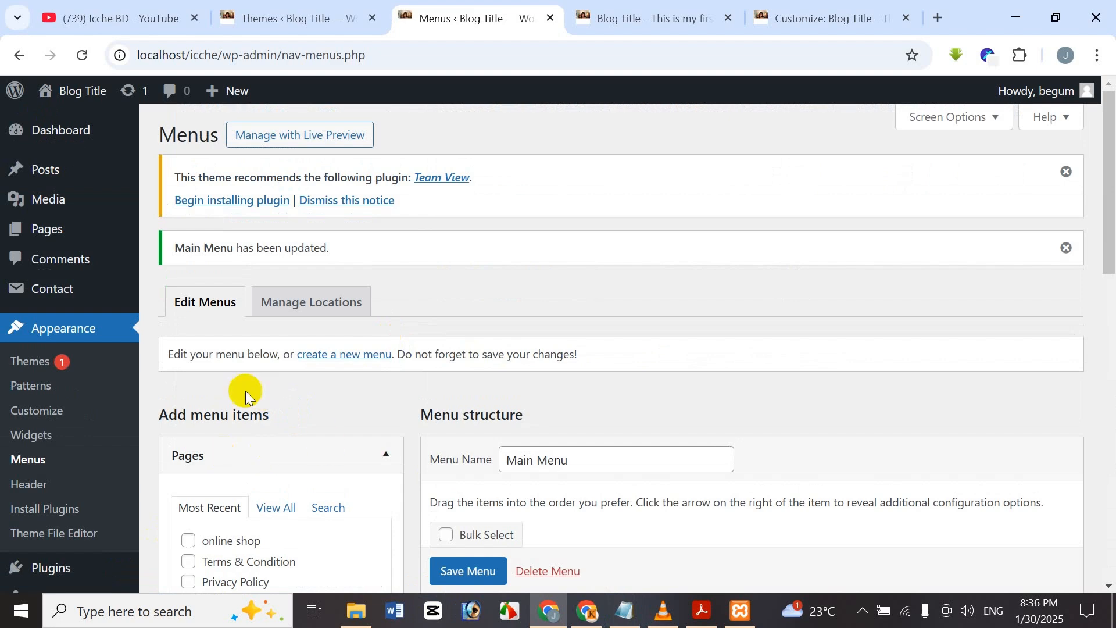
Add a new page titled 'icche online' and publish it.
left_click(53, 228)
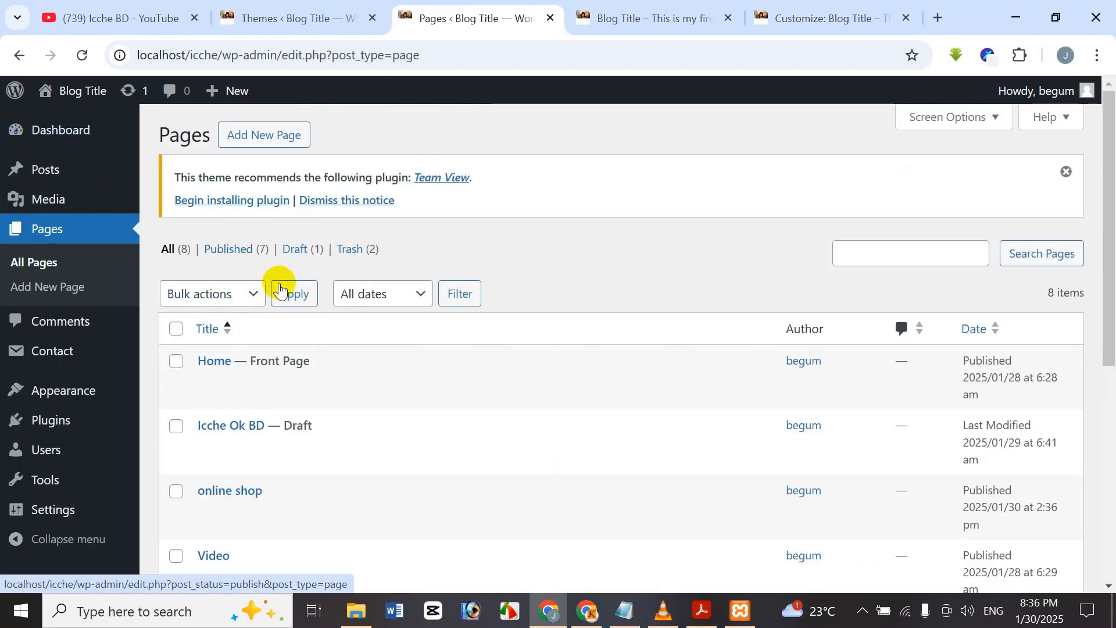
left_click(299, 136)
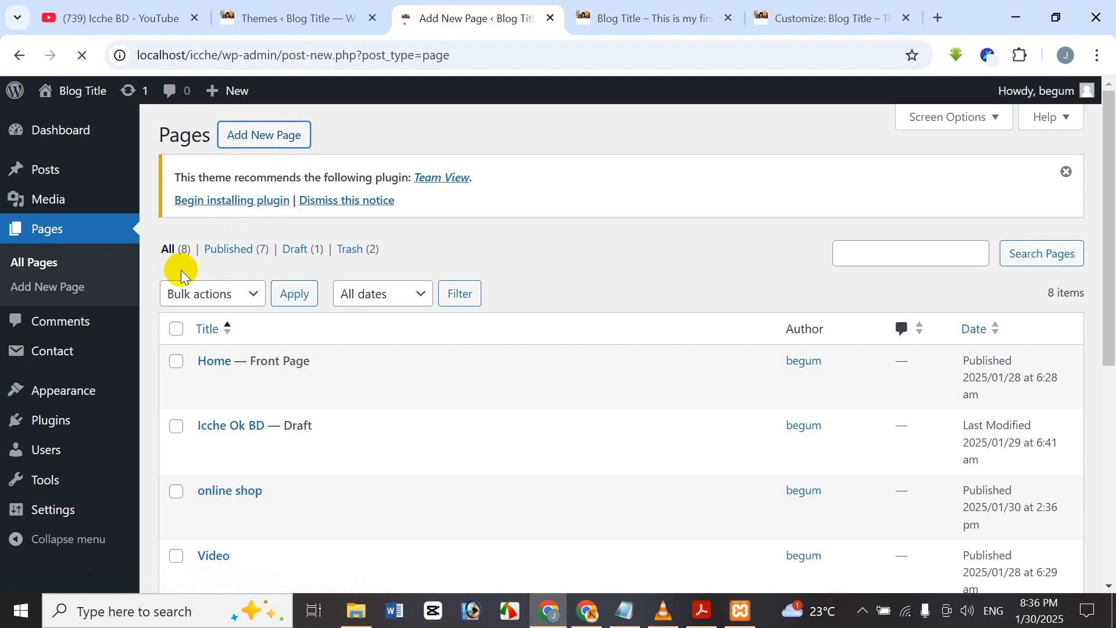
type("ic")
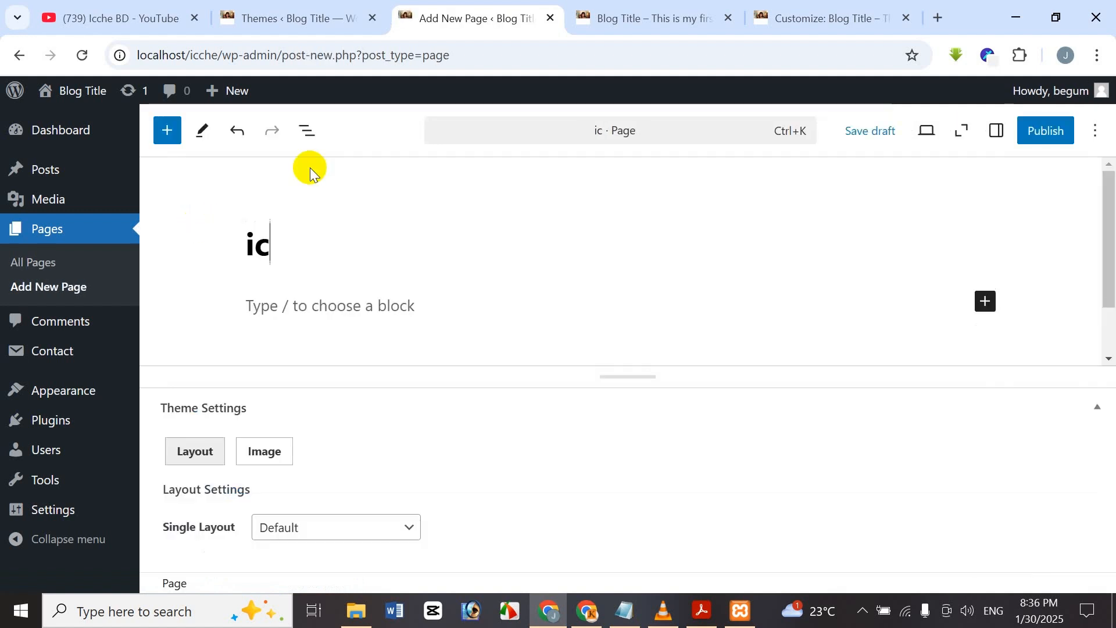
type("che on")
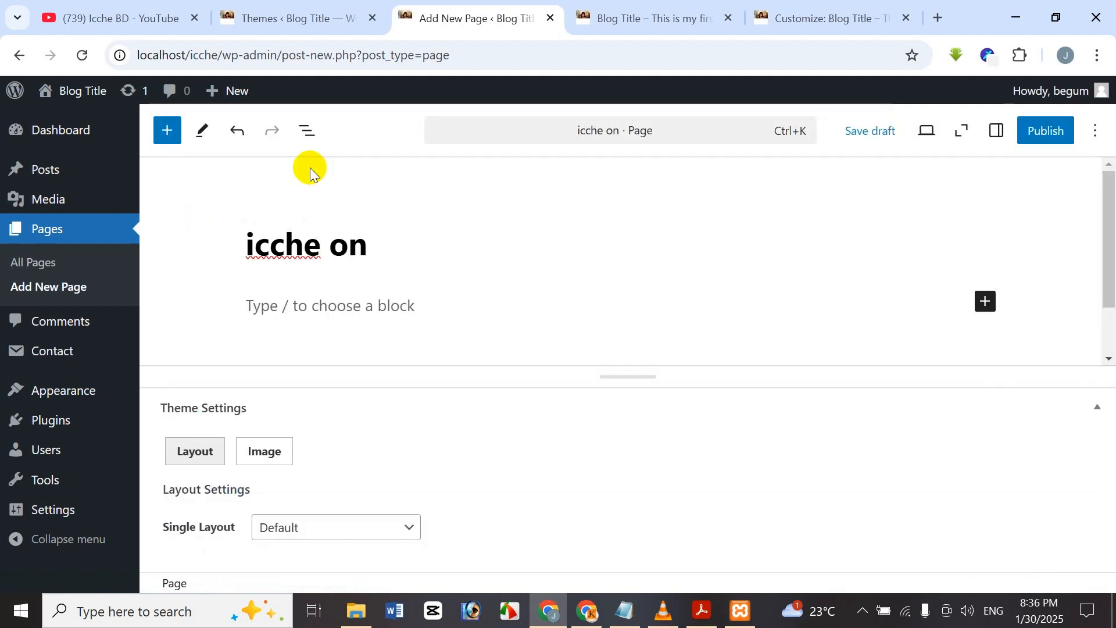
type("line")
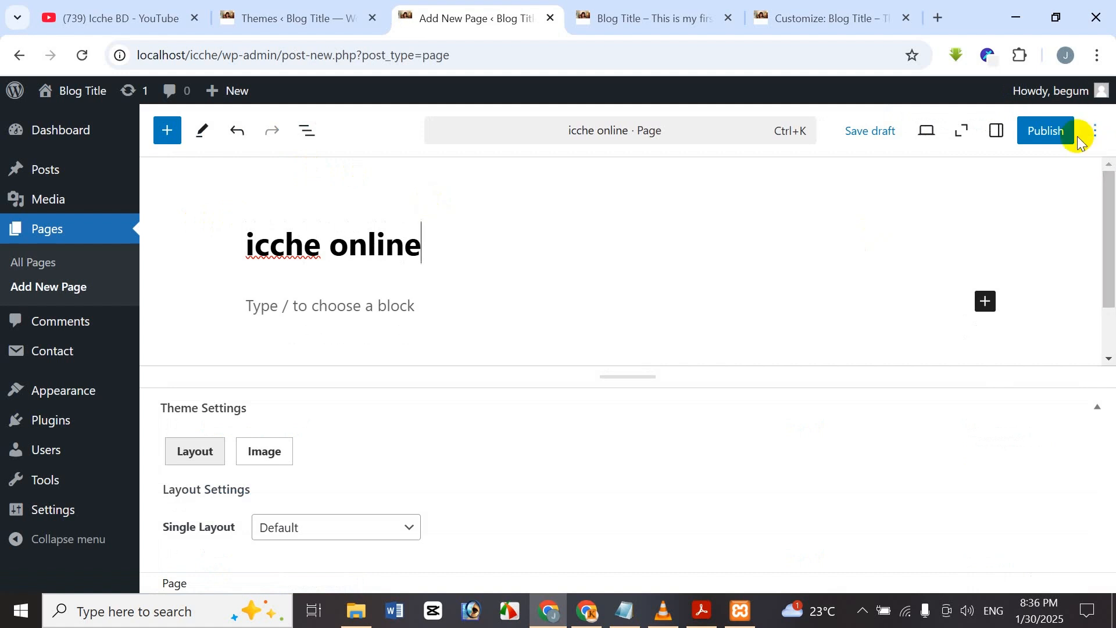
left_click(1045, 133)
left_click(1041, 133)
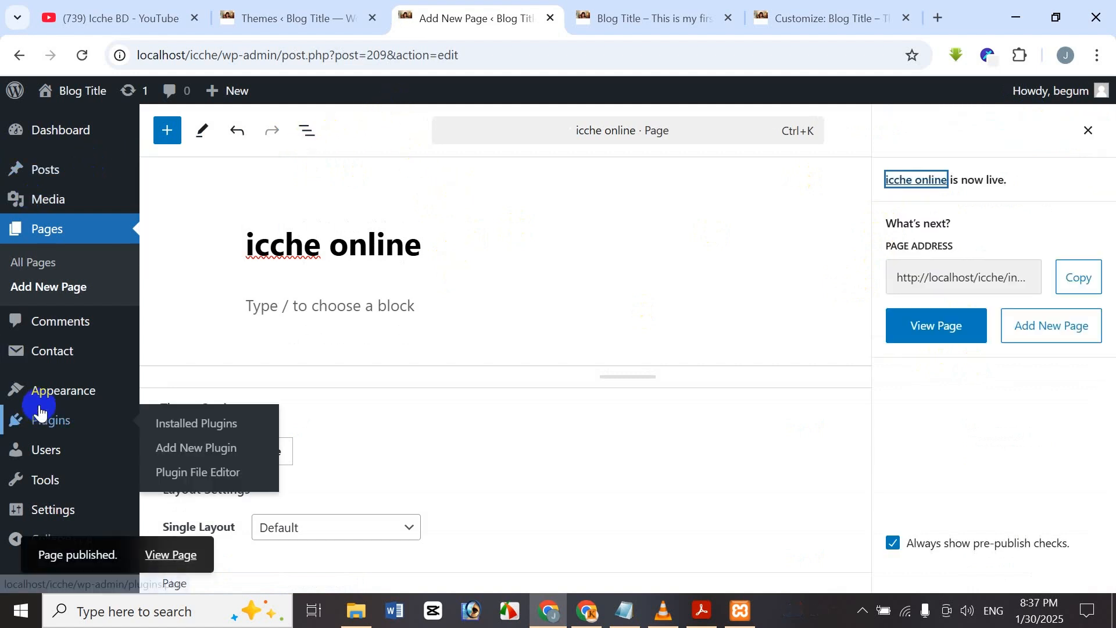
left_click(59, 391)
In the Menus editor, scroll down the Main Menu past the auto-added icche online item to its settings.
left_click(168, 433)
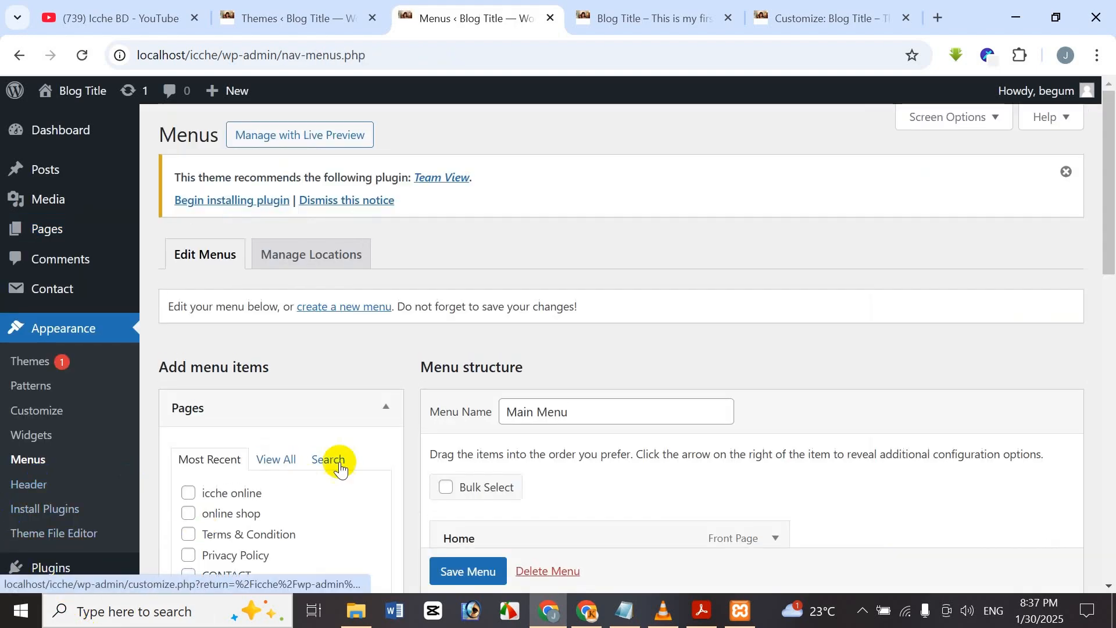
scroll(417, 424, "down", 5)
scroll(417, 424, "down", 3)
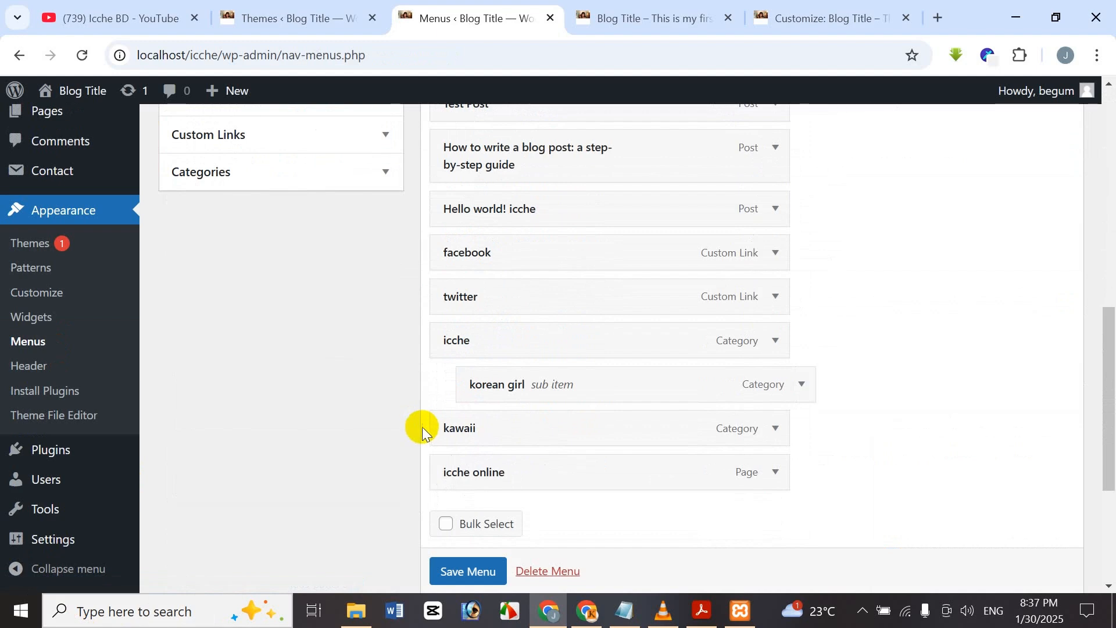
scroll(469, 407, "down", 4)
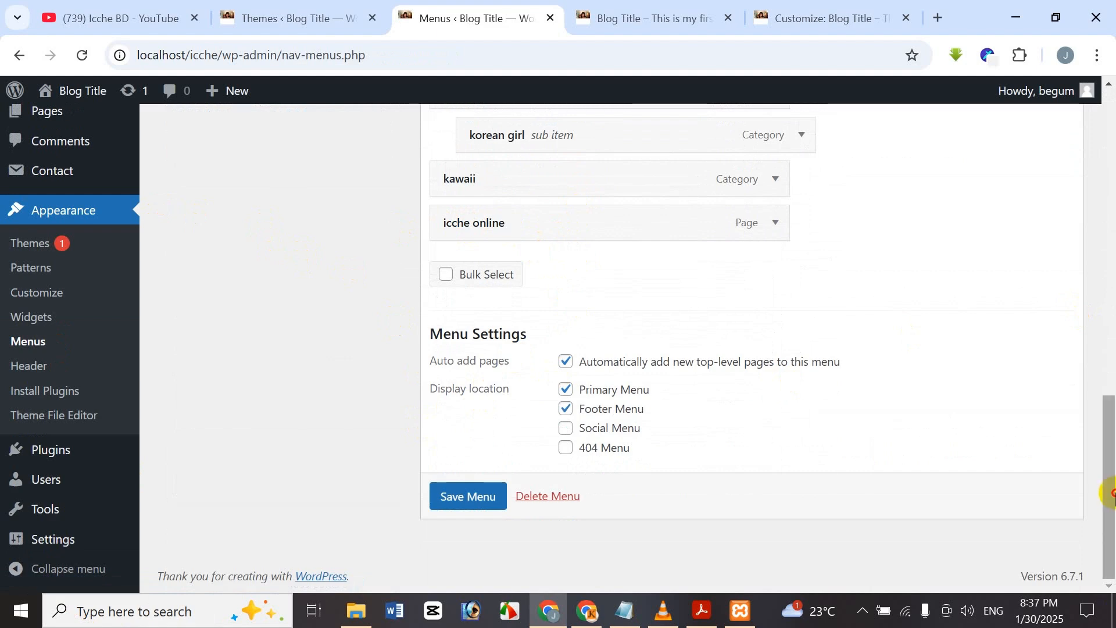
left_click_drag(1112, 493, 1104, 462)
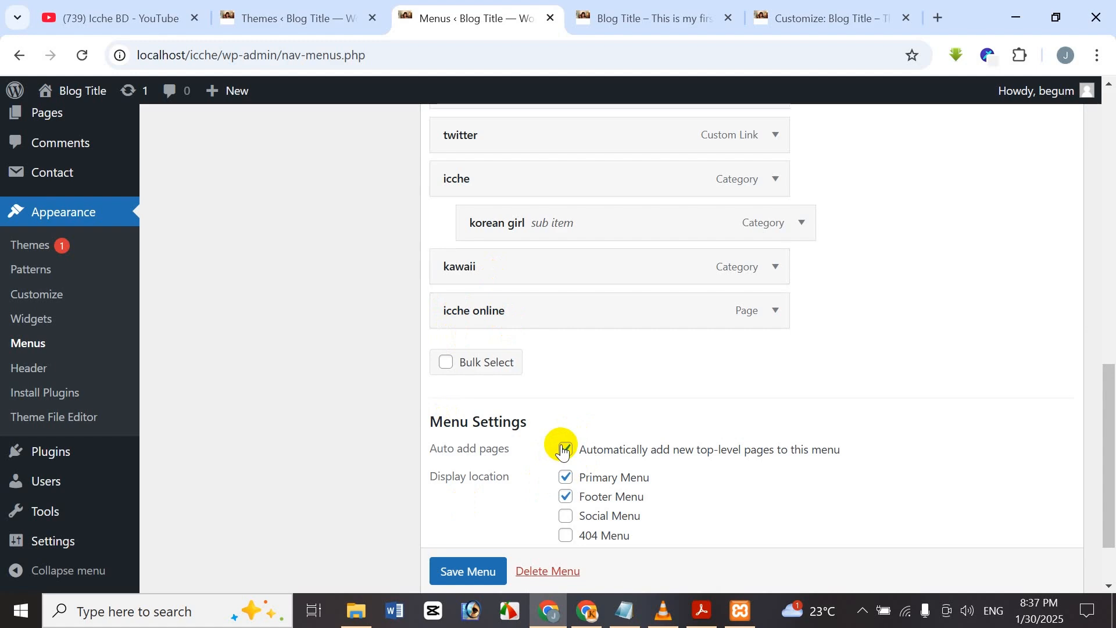
scroll(471, 465, "down", 2)
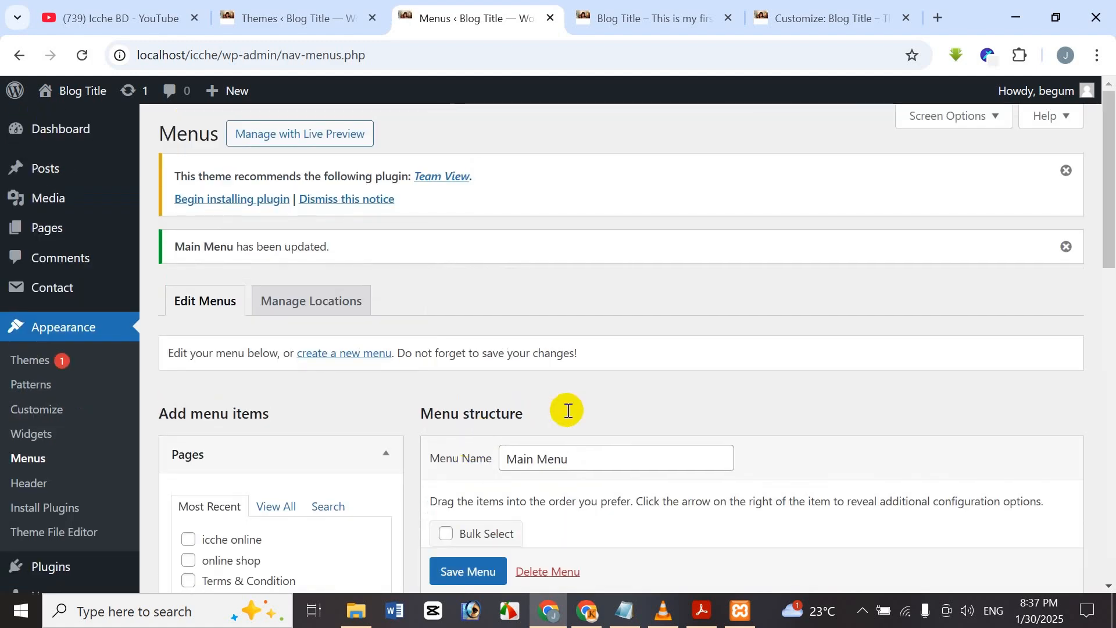
scroll(568, 407, "down", 10)
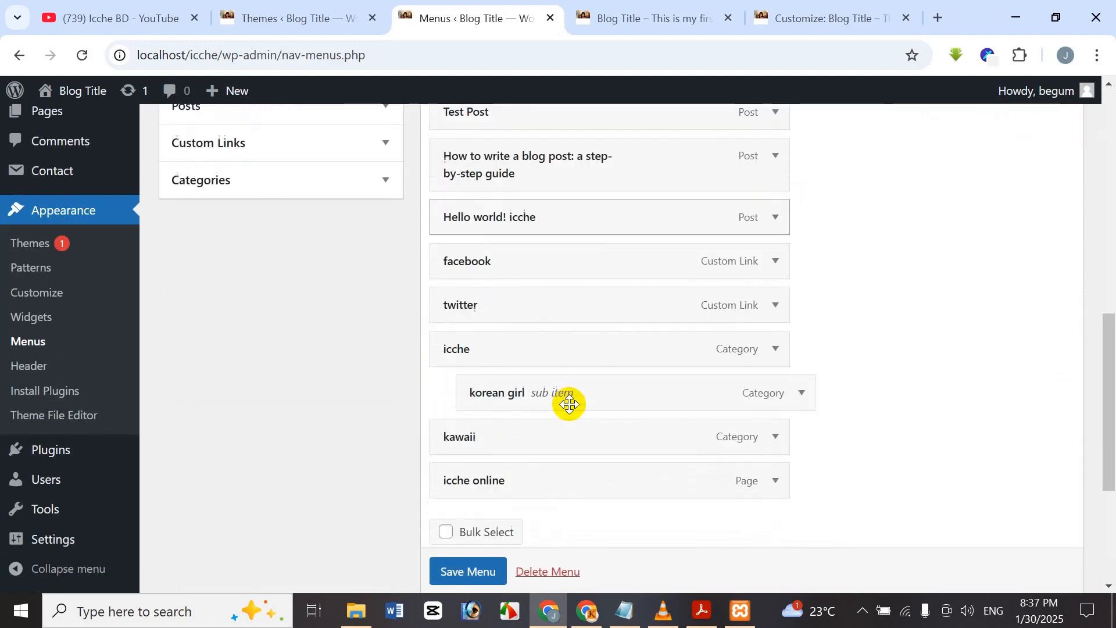
Reload the live site, follow the new icche online menu link, then return home.
left_click(602, 11)
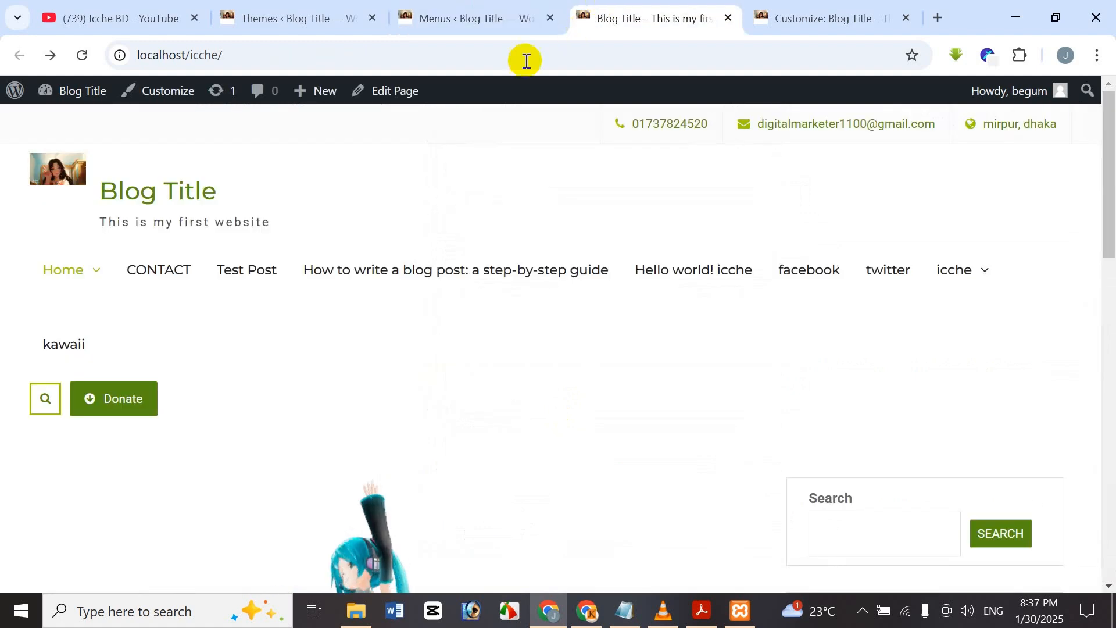
left_click(80, 54)
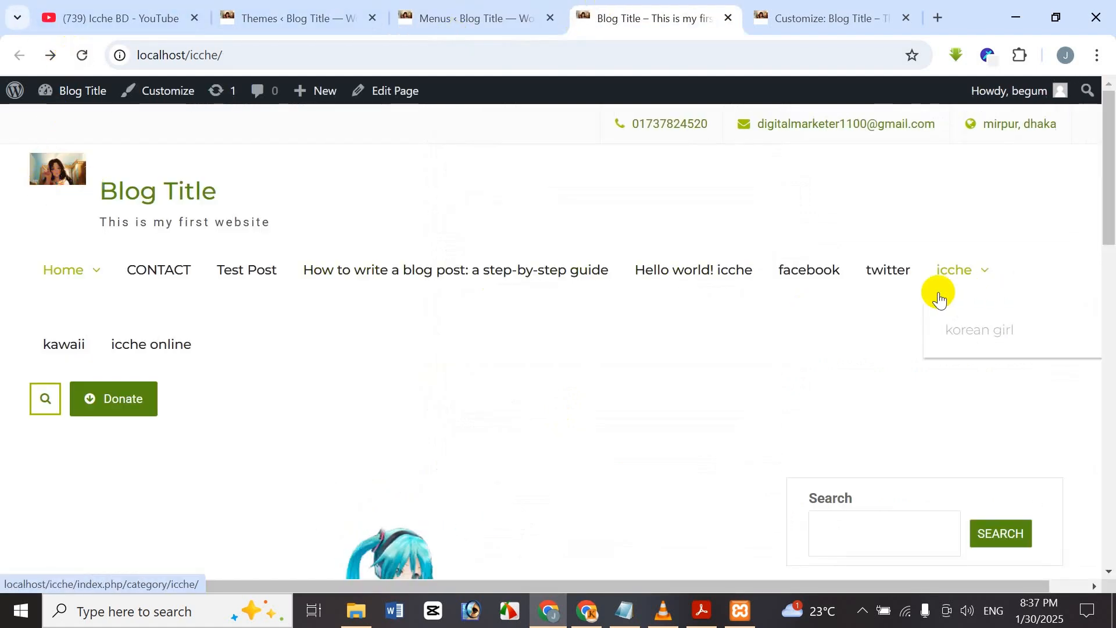
left_click(178, 342)
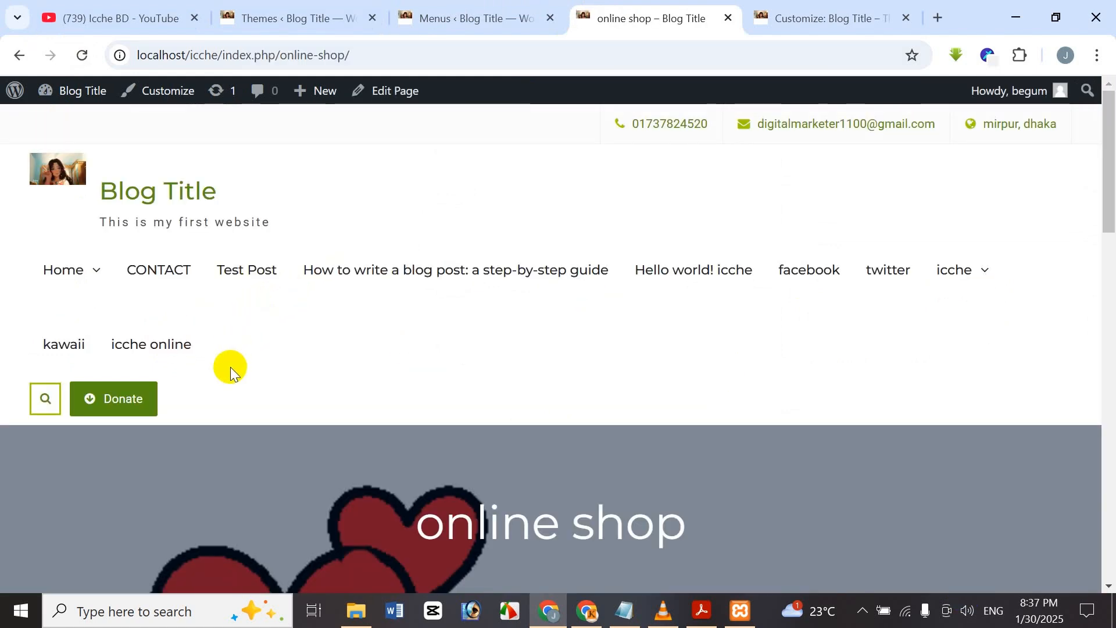
scroll(583, 485, "down", 8)
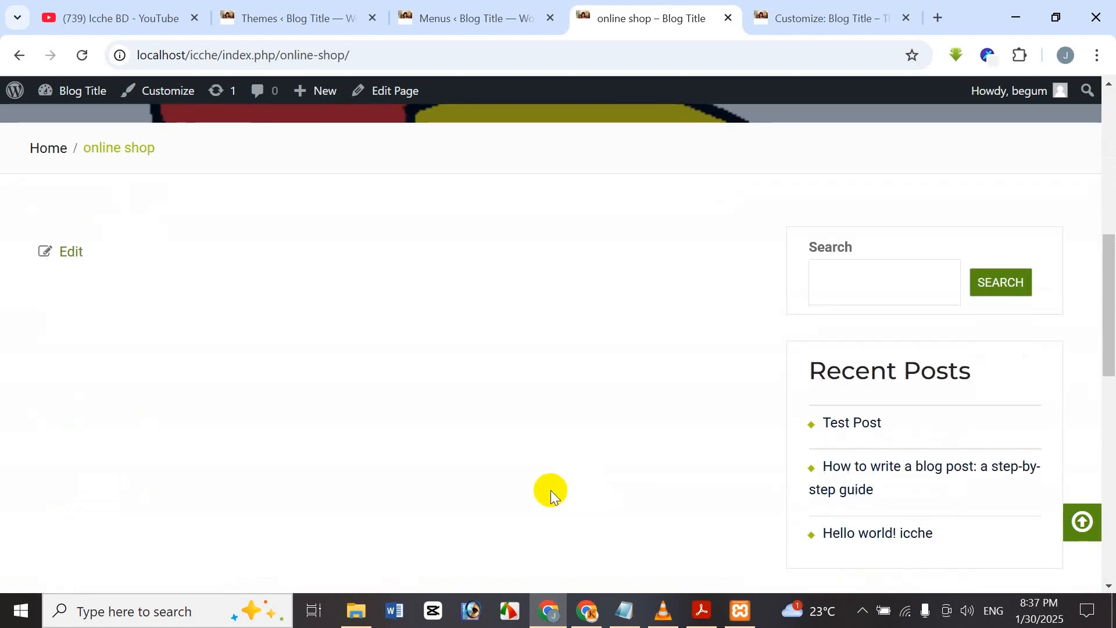
left_click(16, 57)
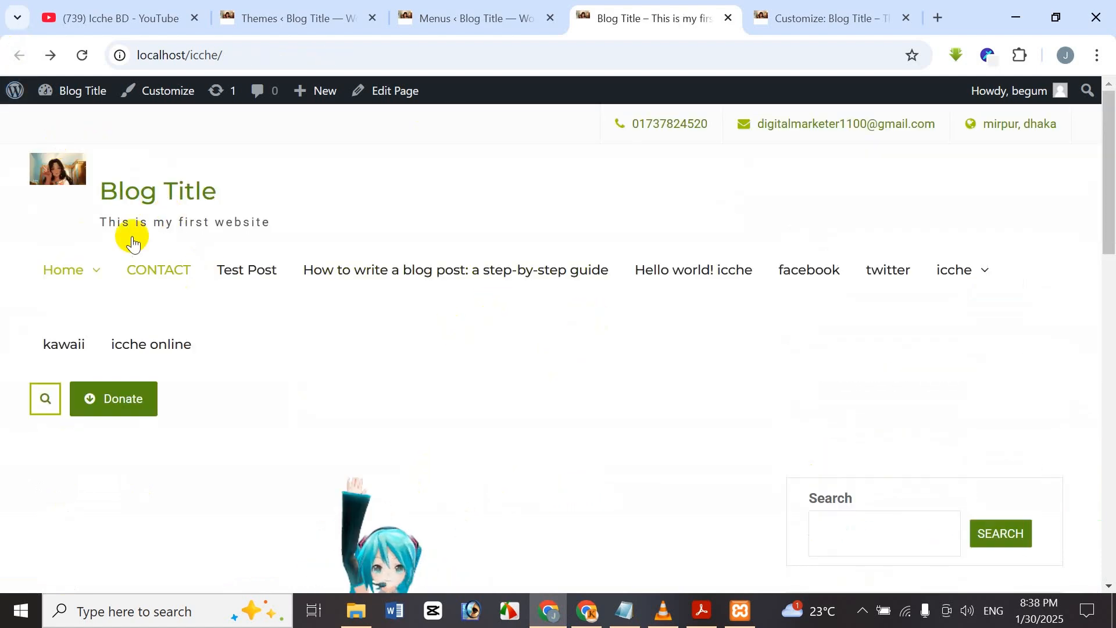
left_click(459, 12)
Replace the menu name 'Main Menu' with 'Social Menu' using the autofill suggestion.
scroll(698, 318, "down", 2)
scroll(678, 276, "up", 6)
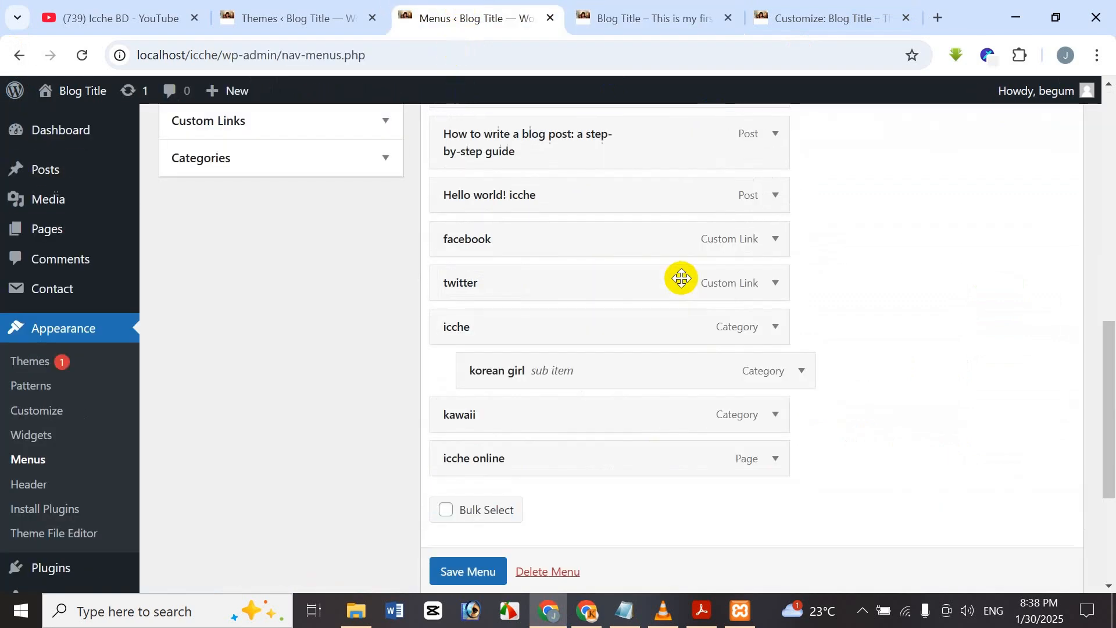
scroll(685, 250, "up", 2)
scroll(634, 308, "down", 10)
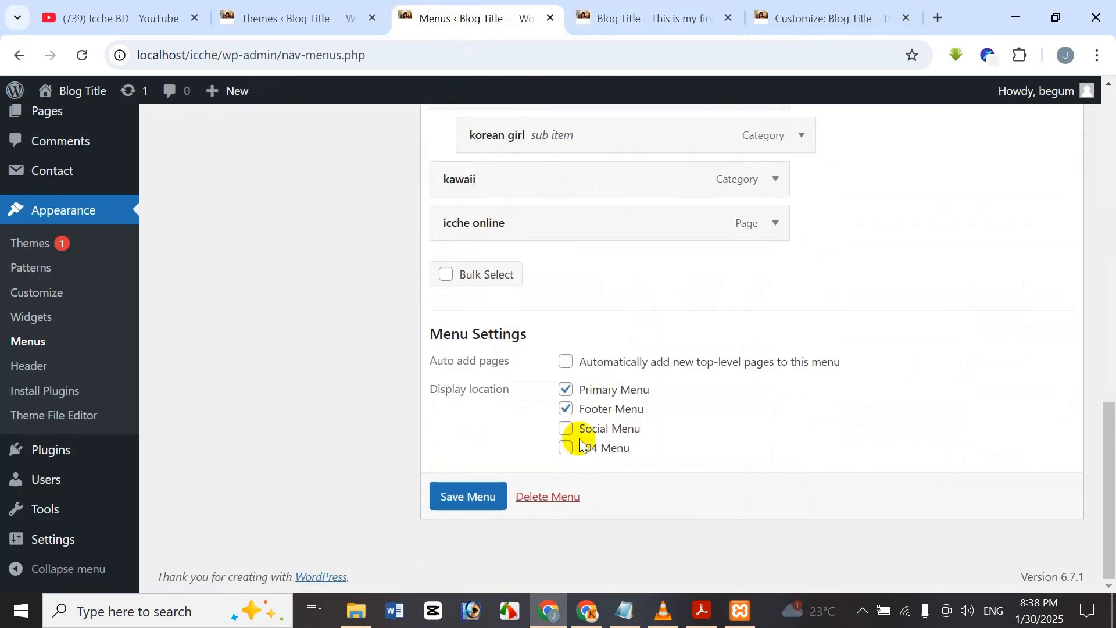
scroll(578, 438, "up", 1)
scroll(646, 384, "up", 12)
scroll(640, 390, "down", 5)
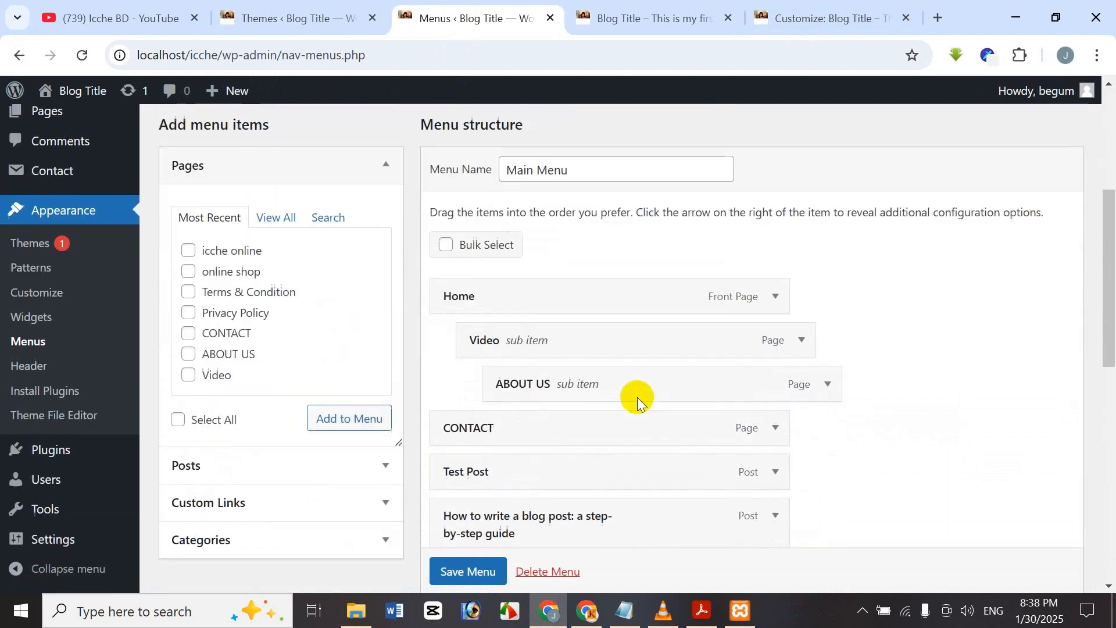
scroll(414, 362, "up", 3)
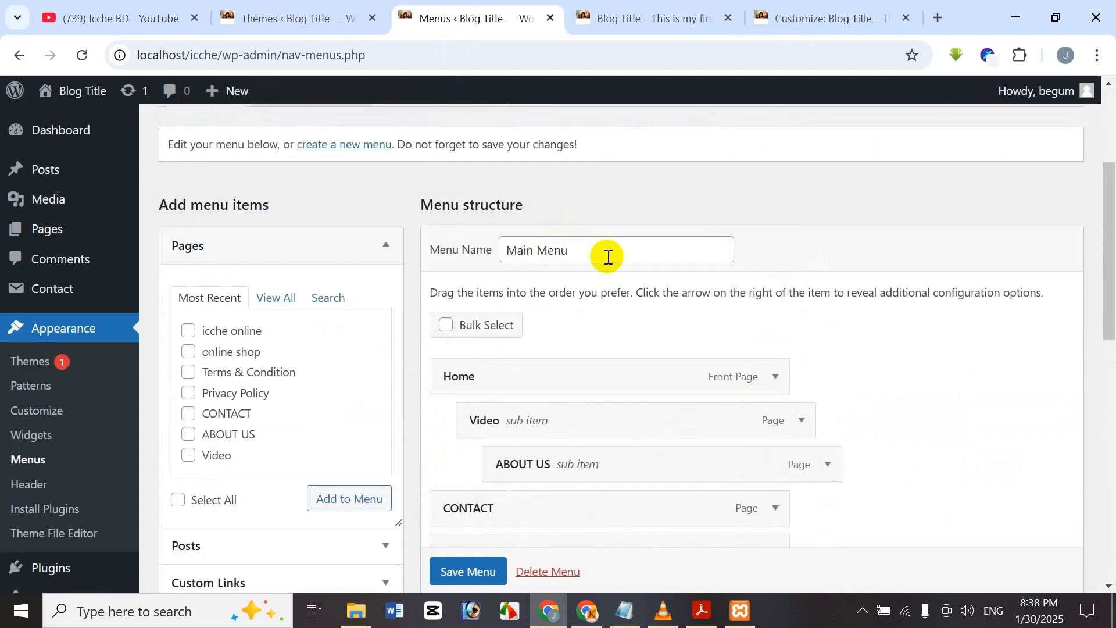
triple_click(592, 244)
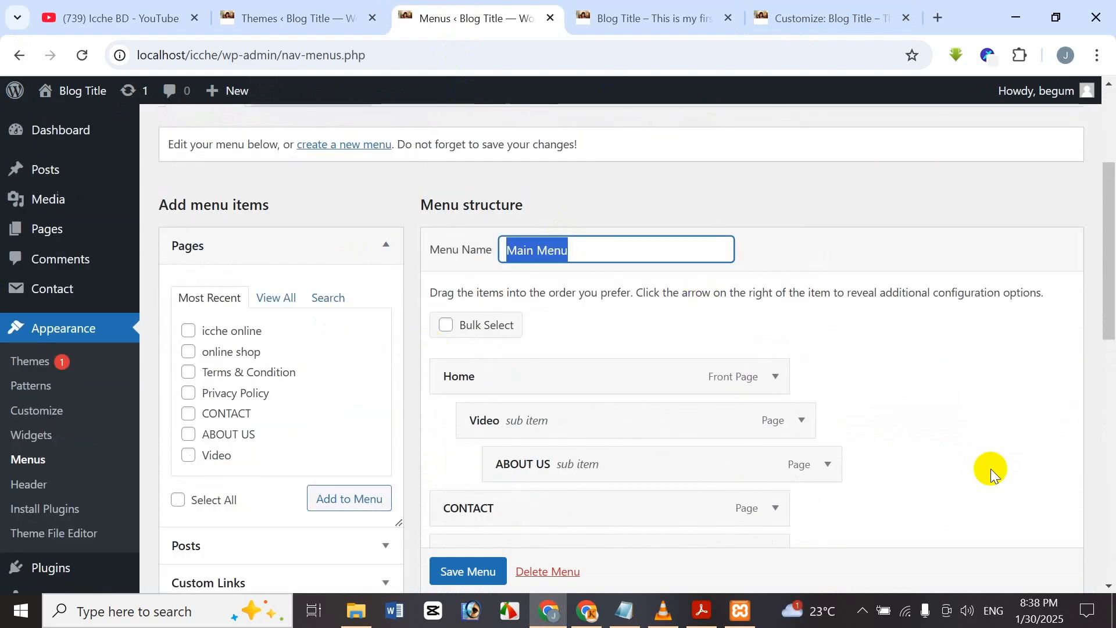
type("so")
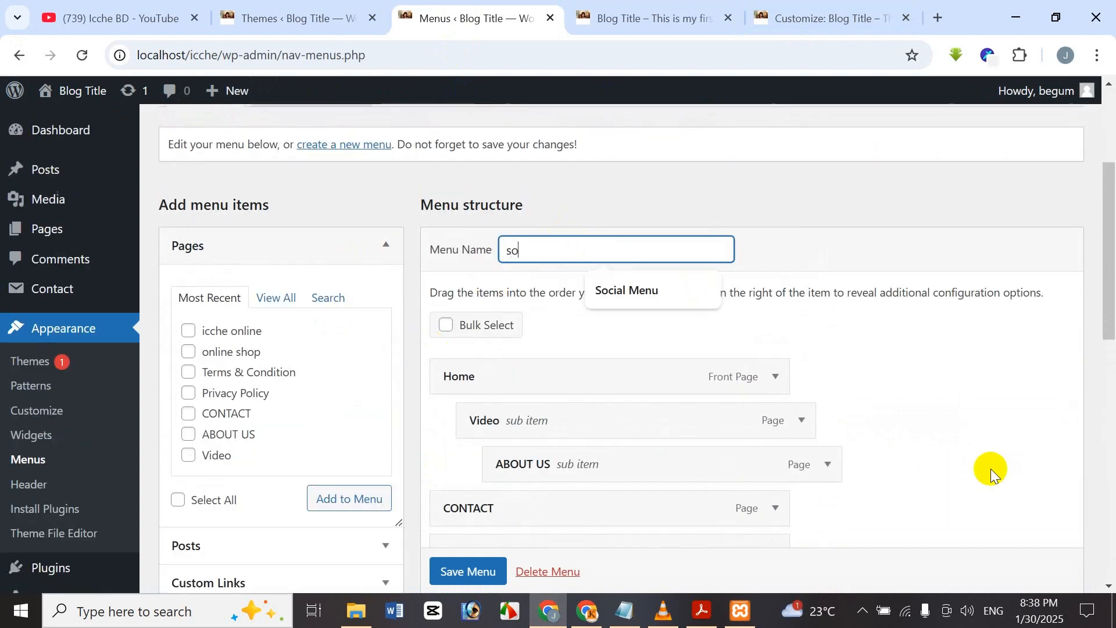
left_click(681, 292)
Scroll through the renamed Social Menu's items and check its name field.
scroll(679, 289, "down", 10)
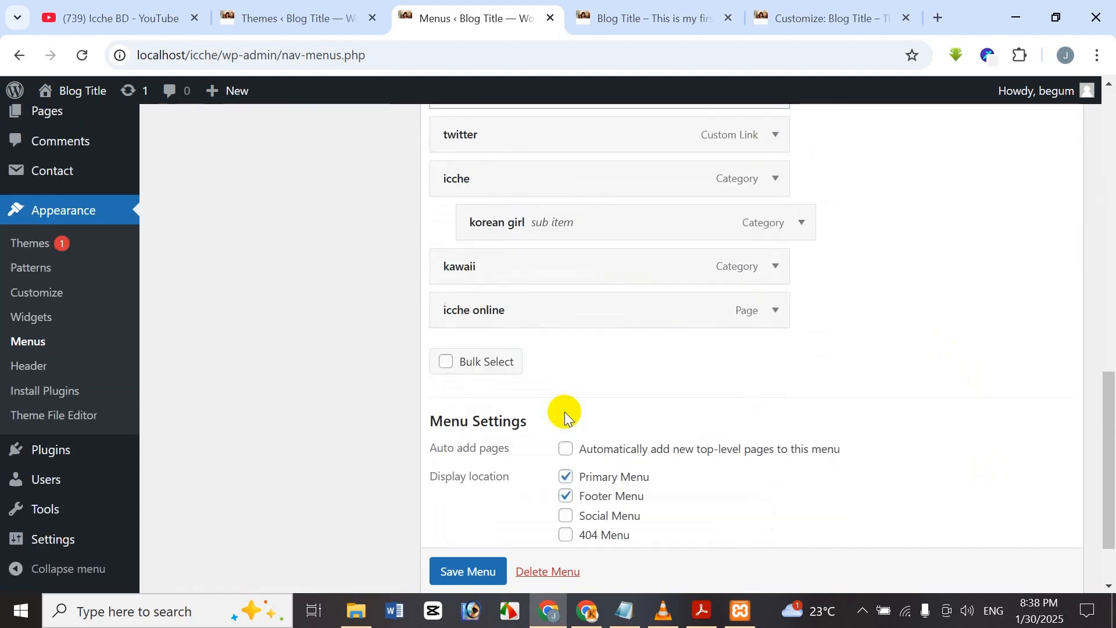
scroll(564, 411, "up", 10)
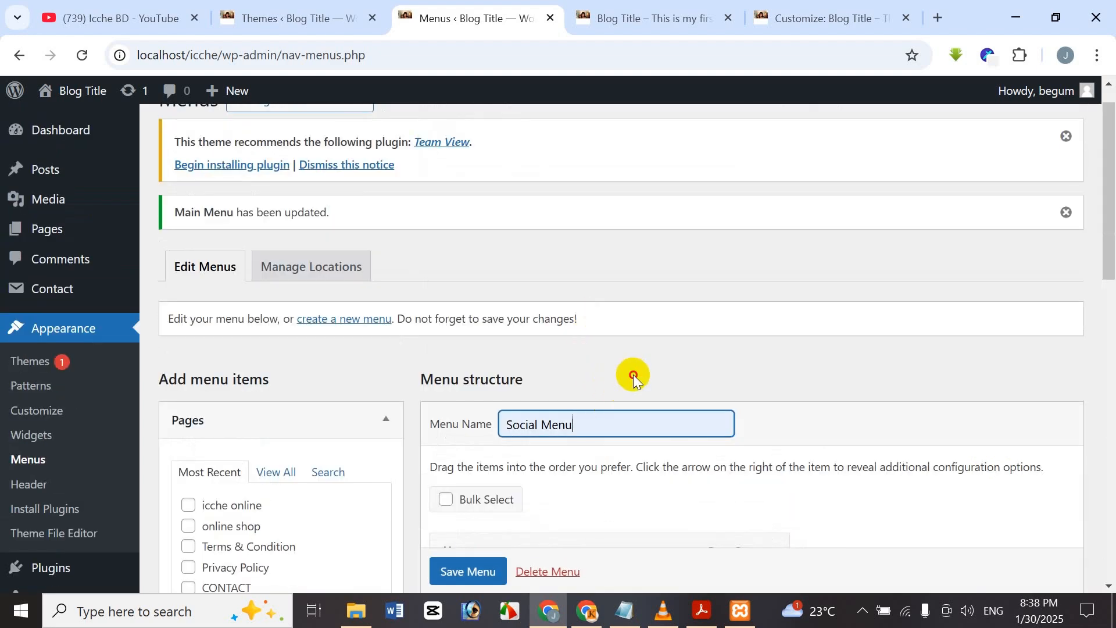
scroll(637, 403, "down", 5)
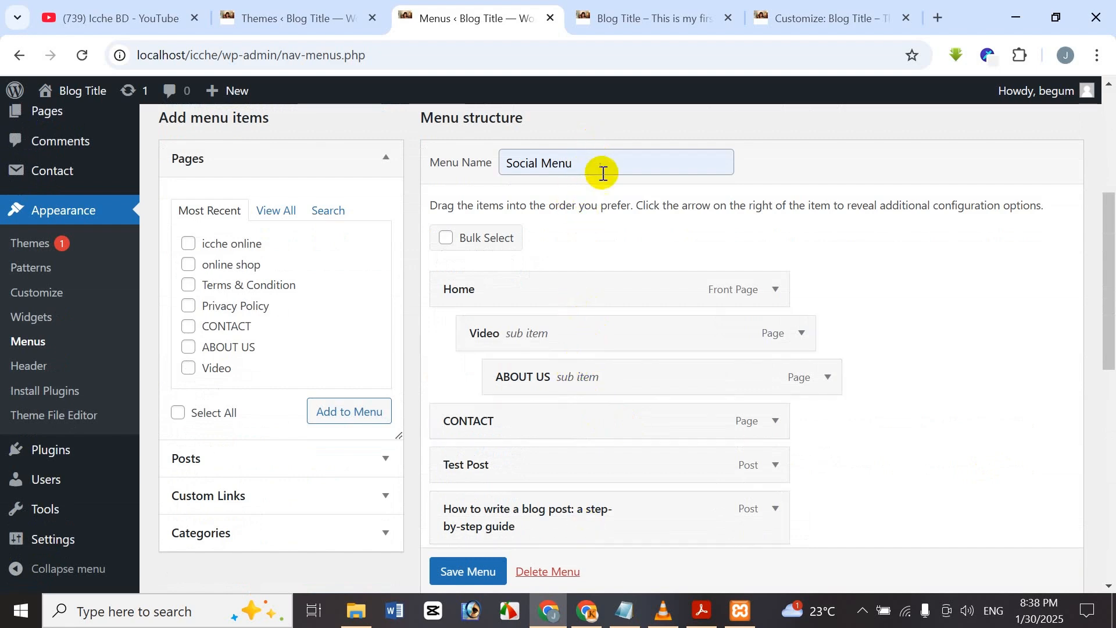
left_click_drag(601, 171, 499, 174)
left_click(922, 260)
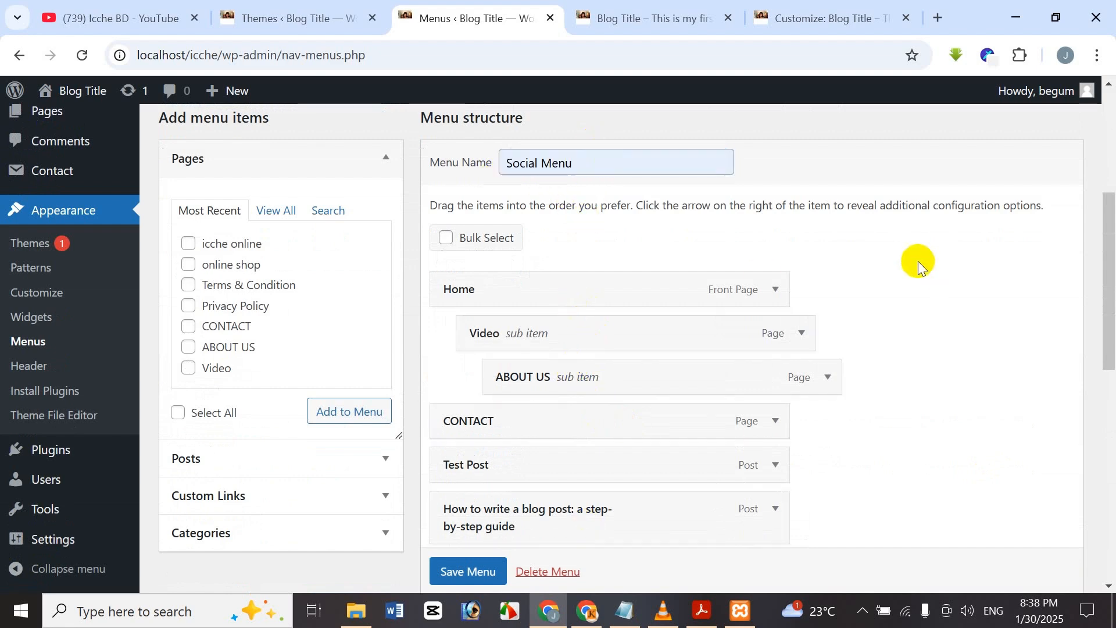
scroll(610, 463, "down", 10)
scroll(620, 453, "up", 7)
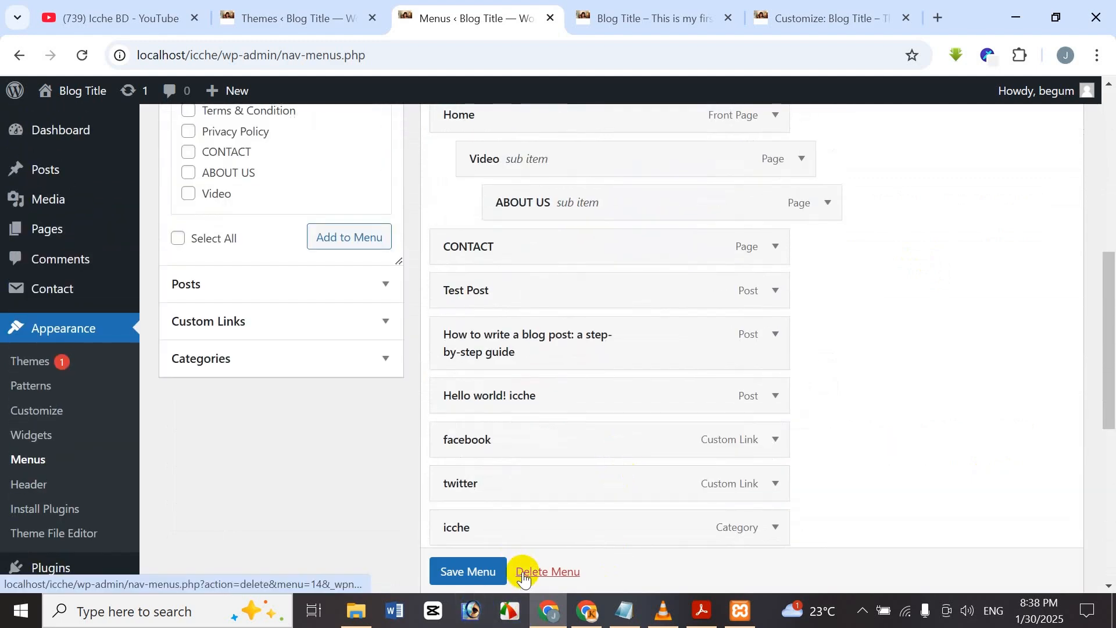
Delete the old menu and create a new empty menu named 'Social Menu'.
left_click(524, 576)
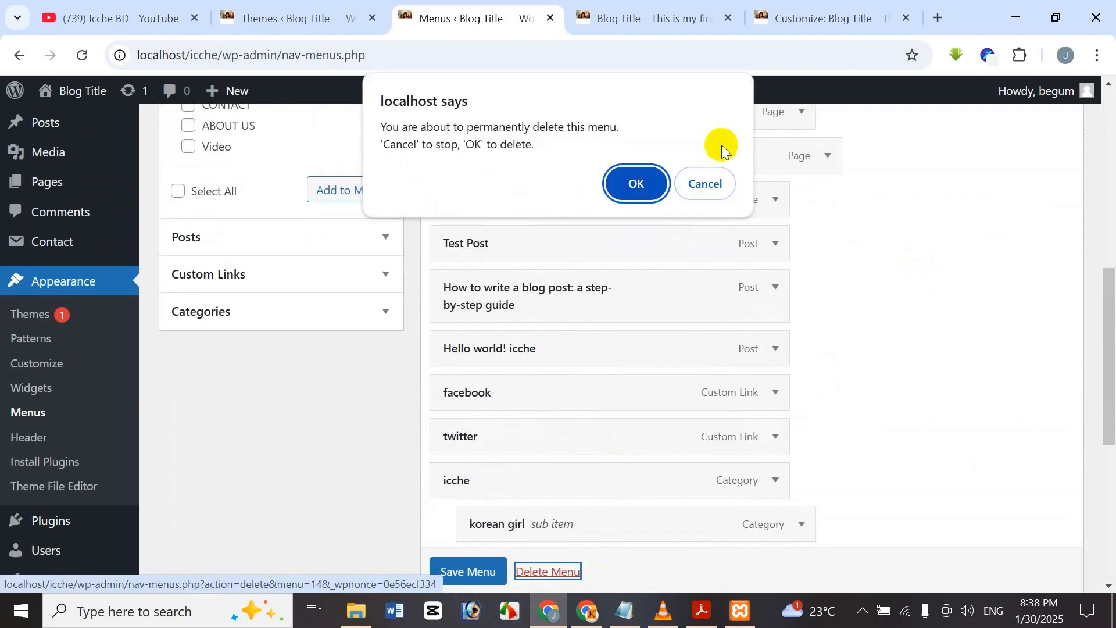
left_click(654, 182)
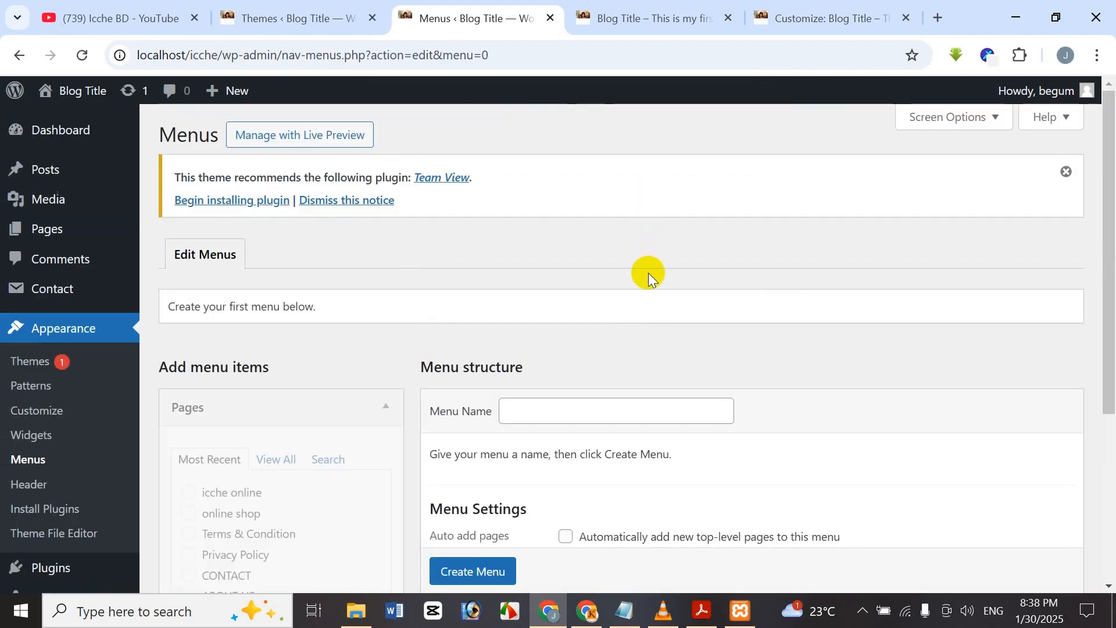
scroll(648, 273, "down", 3)
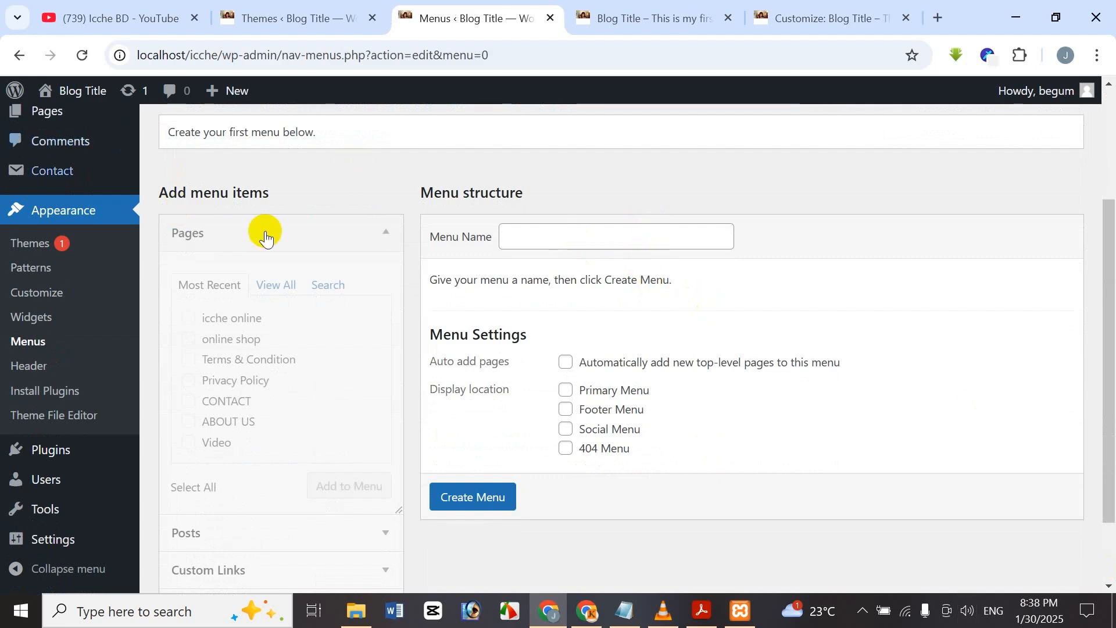
left_click(558, 233)
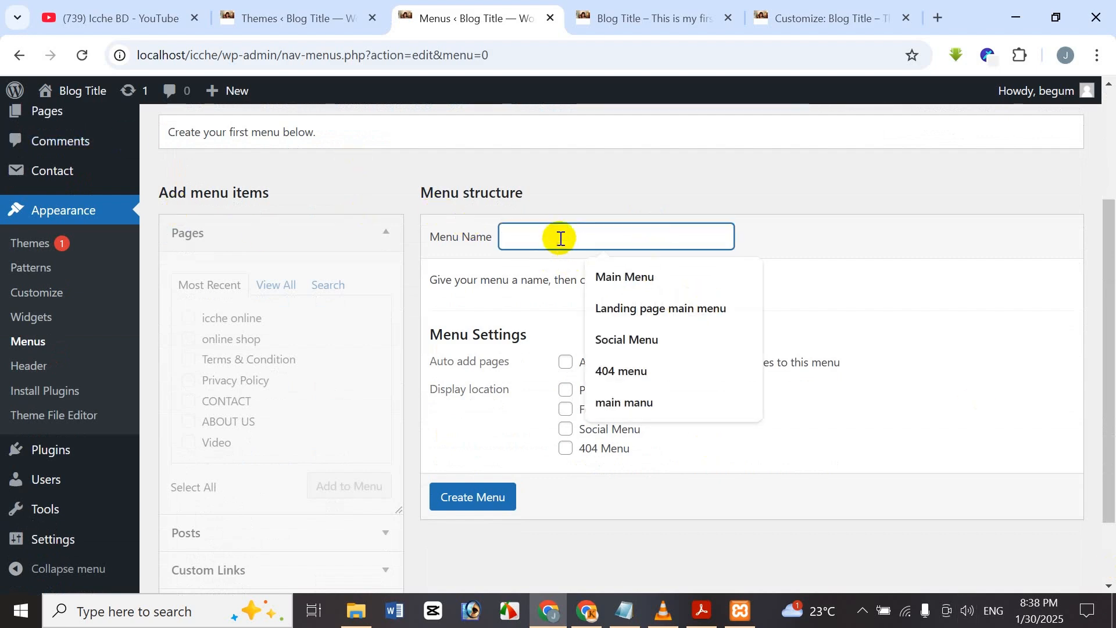
left_click(630, 338)
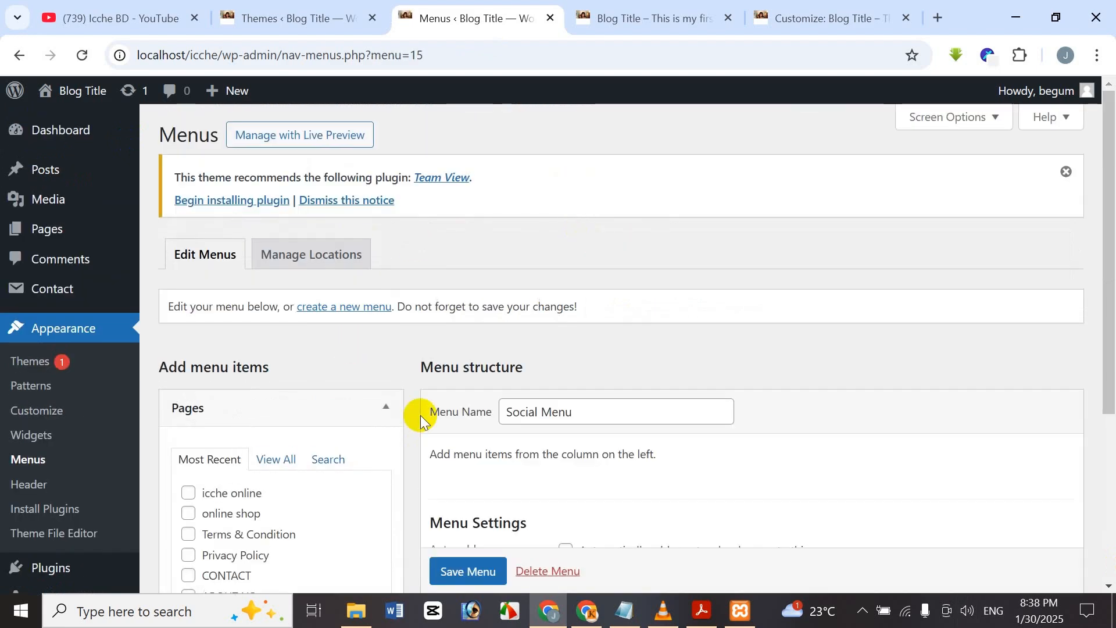
Expand Custom Links and start entering a URL for the new menu.
scroll(421, 420, "down", 5)
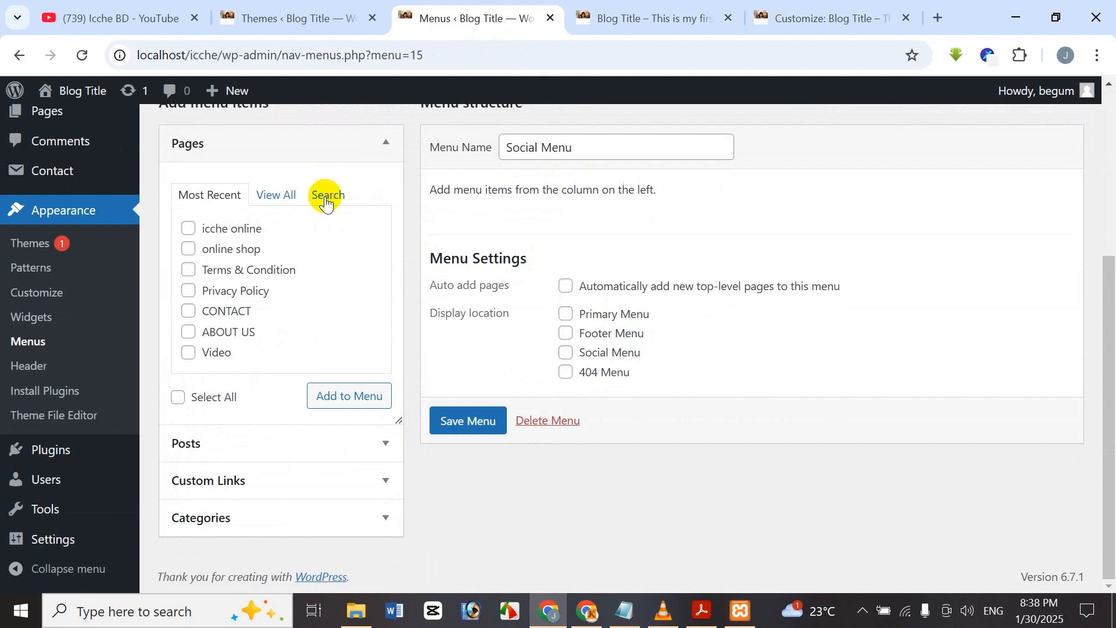
left_click(266, 484)
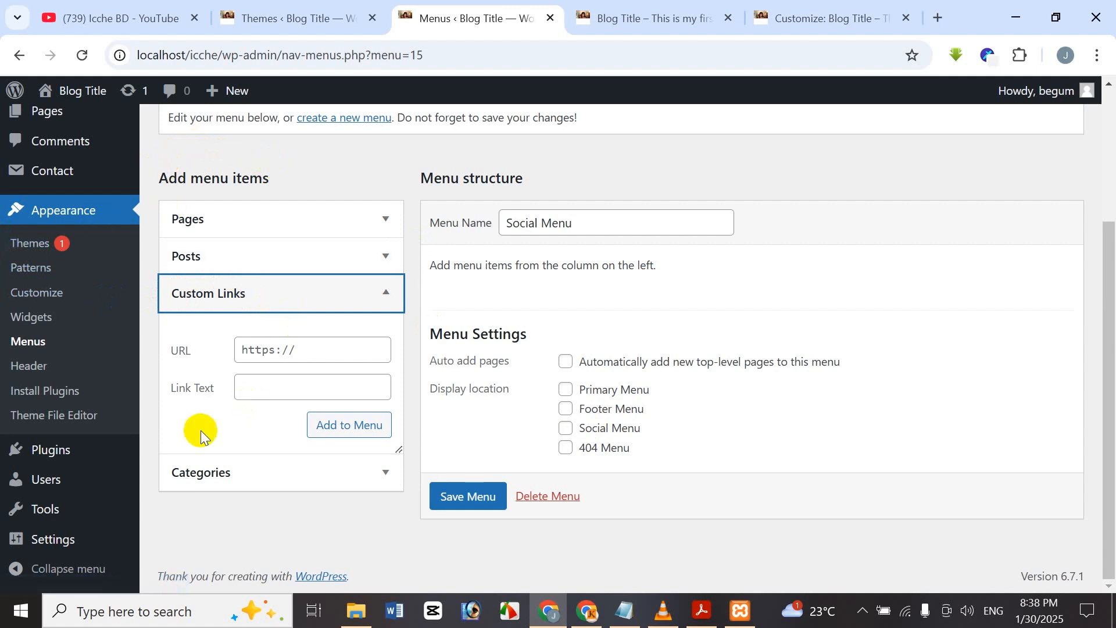
left_click(377, 361)
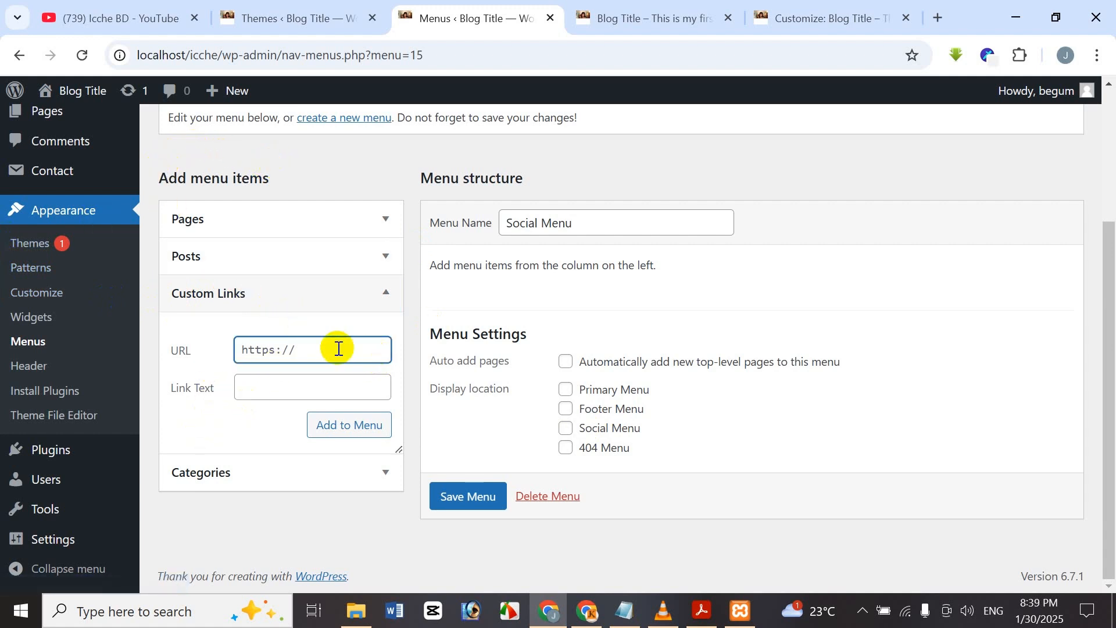
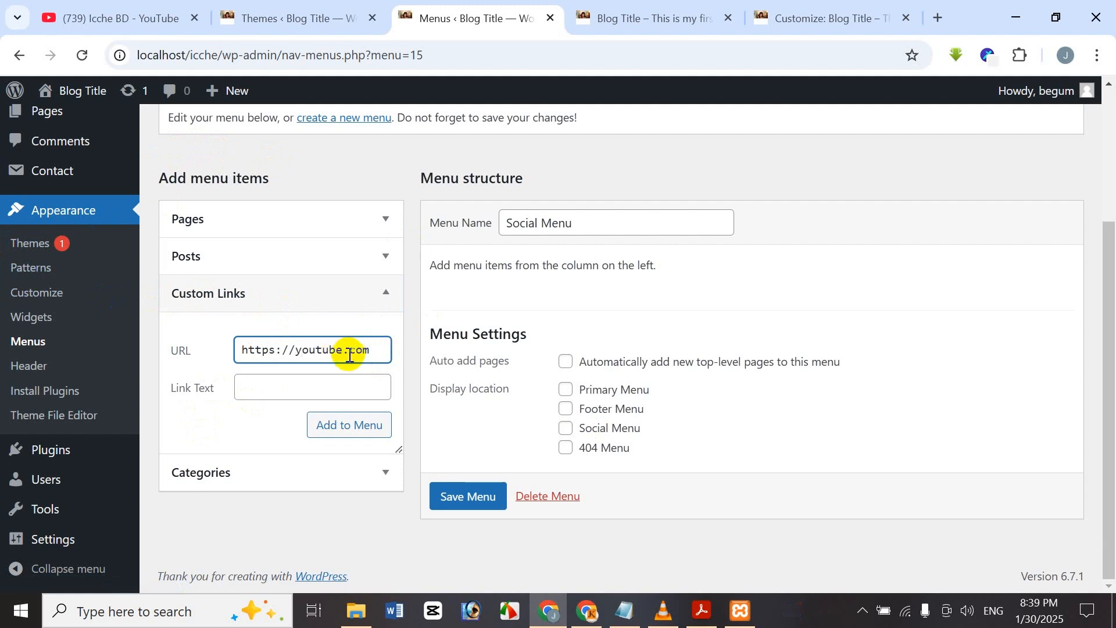
Enter the link text and add the YouTube custom link to the Social Menu.
left_click(291, 390)
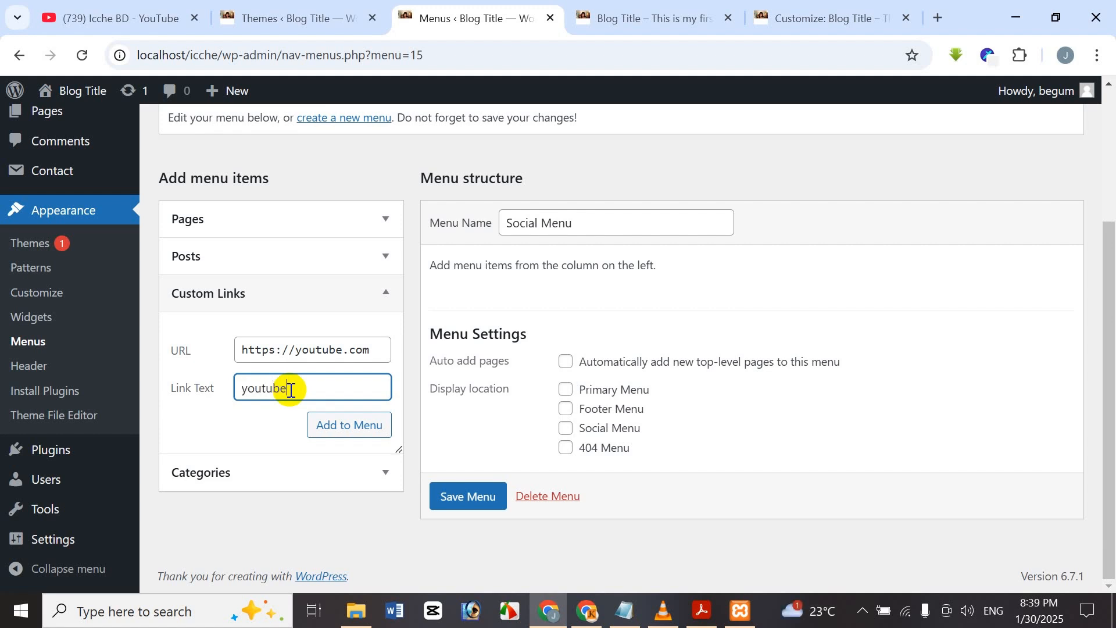
left_click(347, 428)
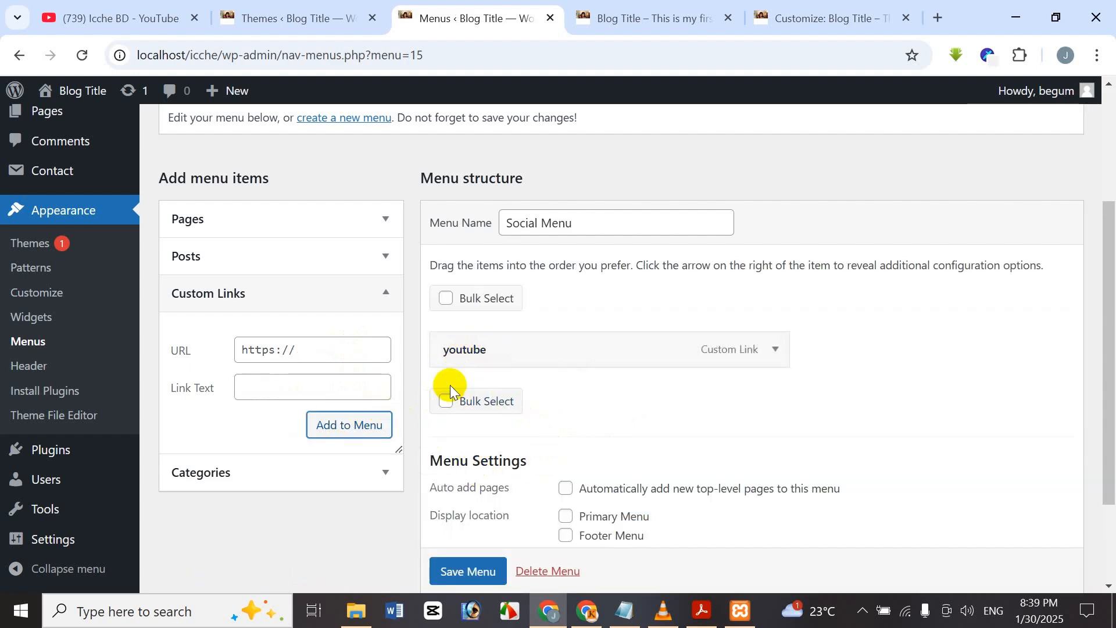
scroll(713, 236, "up", 3)
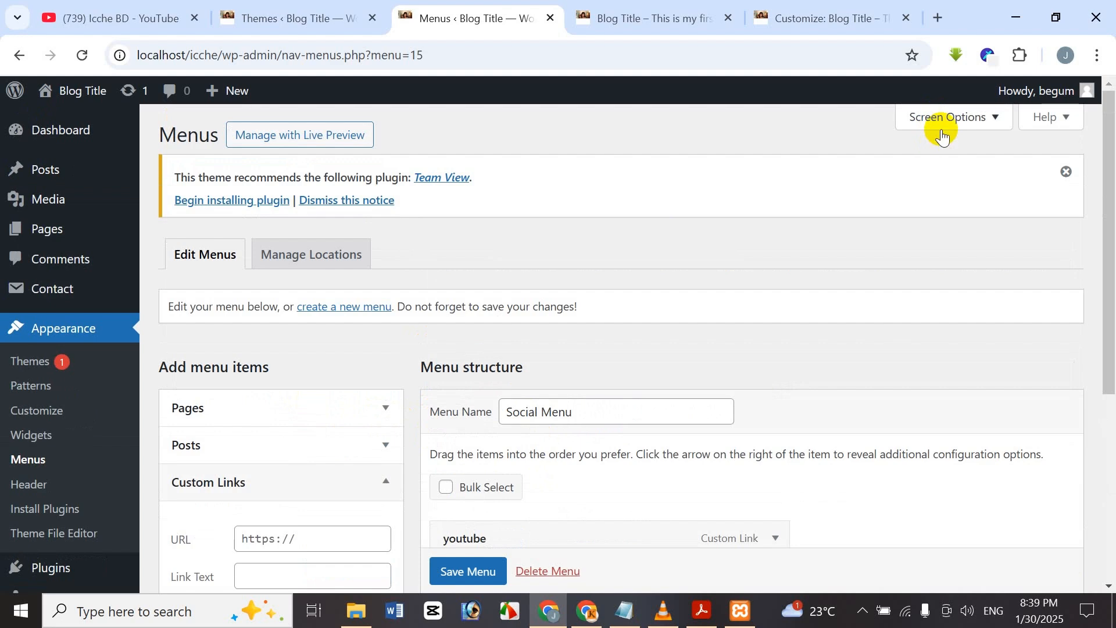
scroll(644, 453, "down", 4)
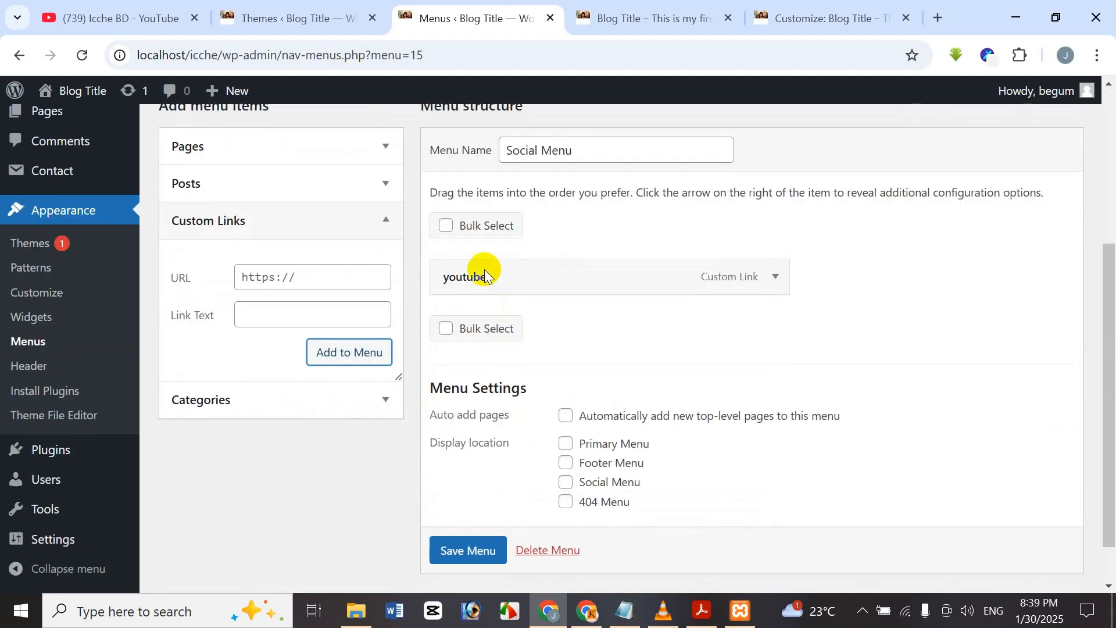
Turn on bulk selection and mark the YouTube menu item for removal.
left_click(446, 225)
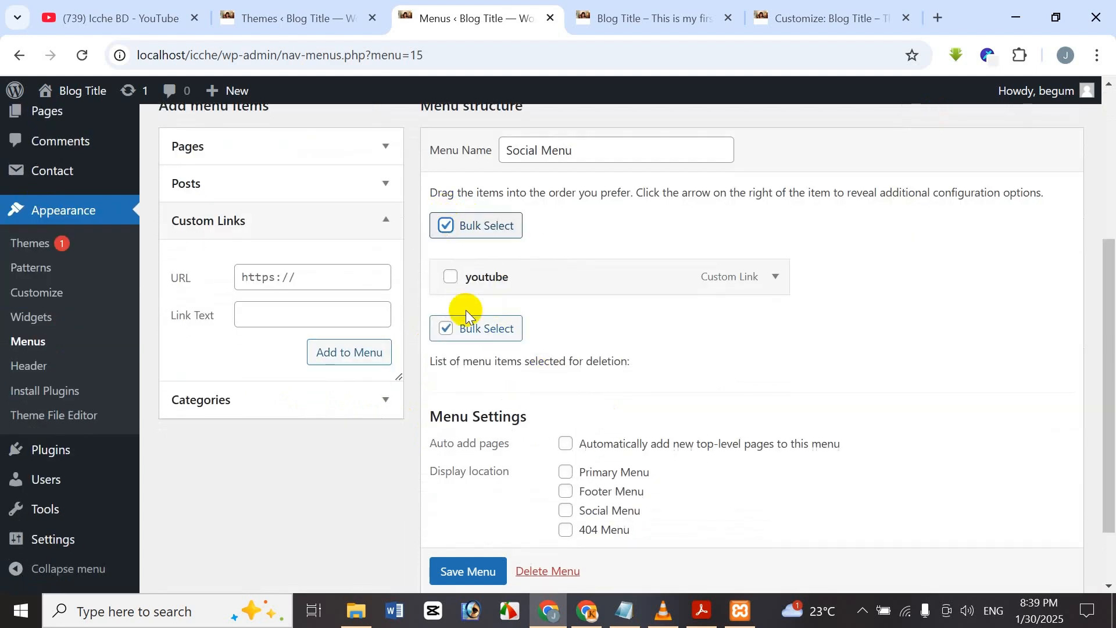
left_click(452, 284)
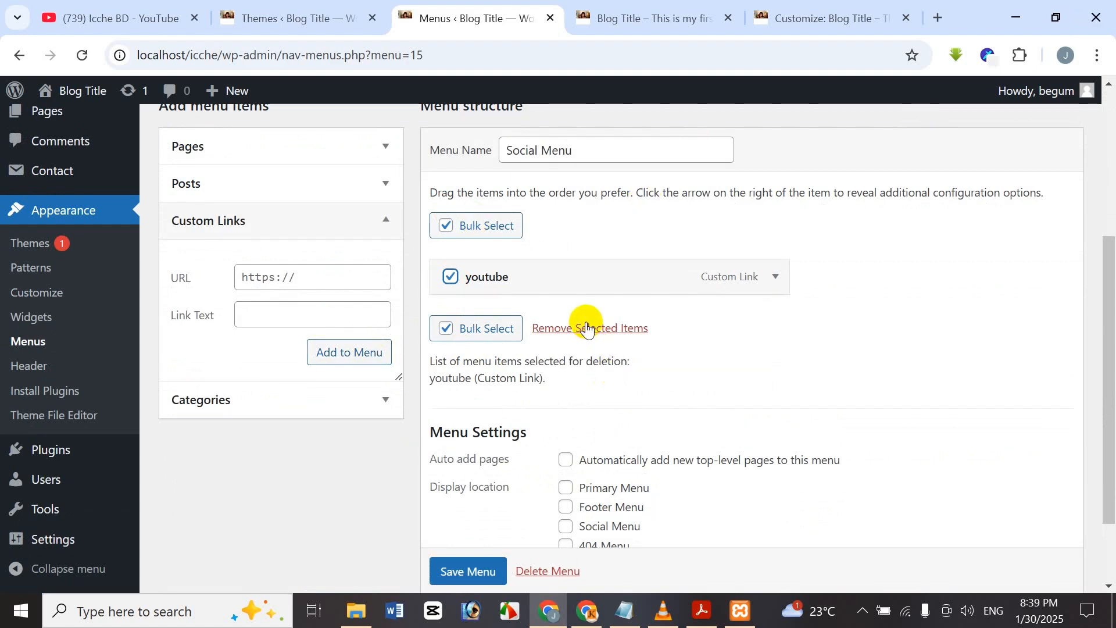
scroll(576, 343, "down", 2)
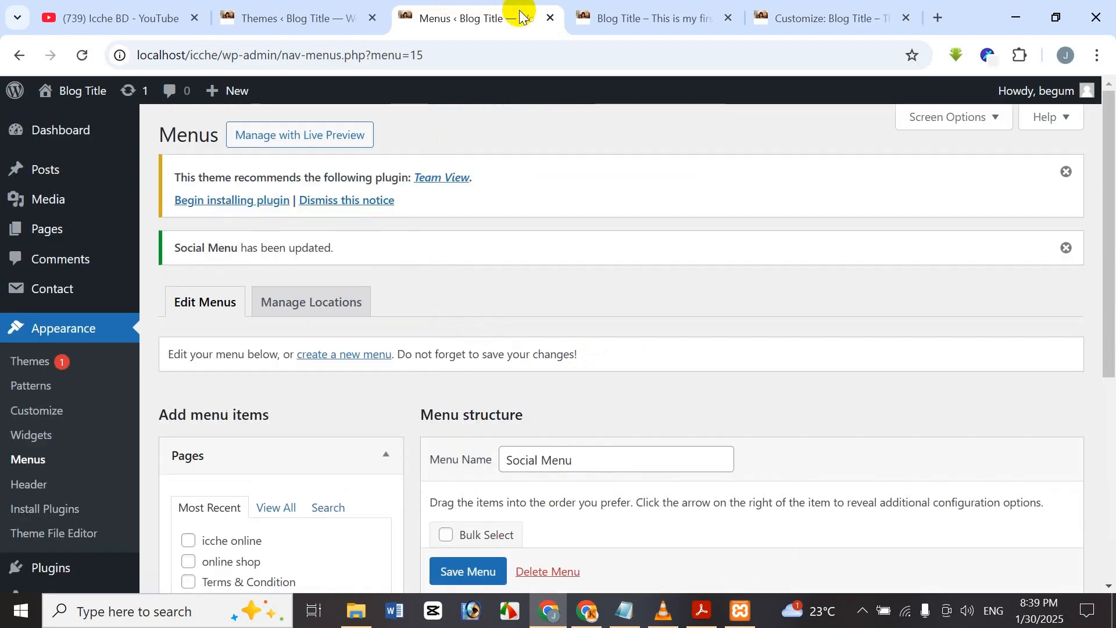
left_click(627, 10)
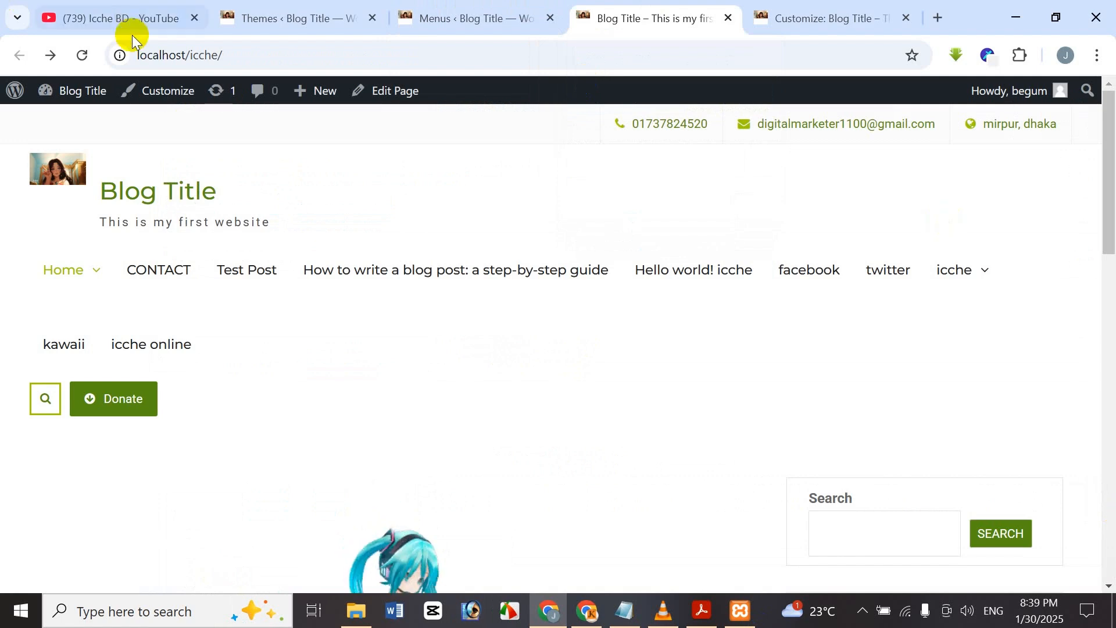
left_click(82, 55)
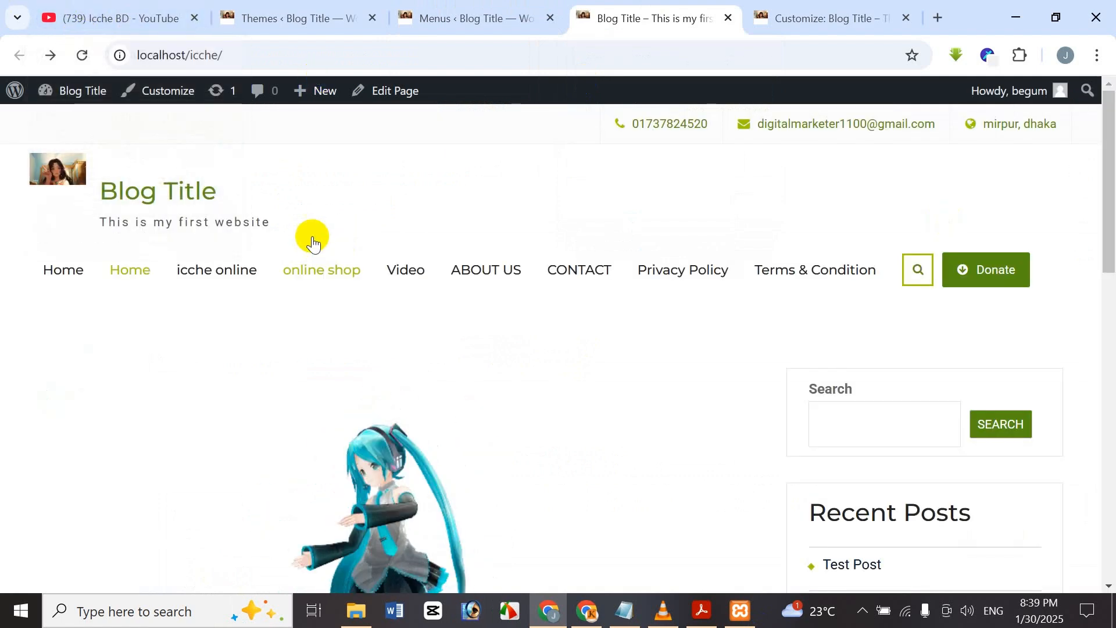
left_click(472, 13)
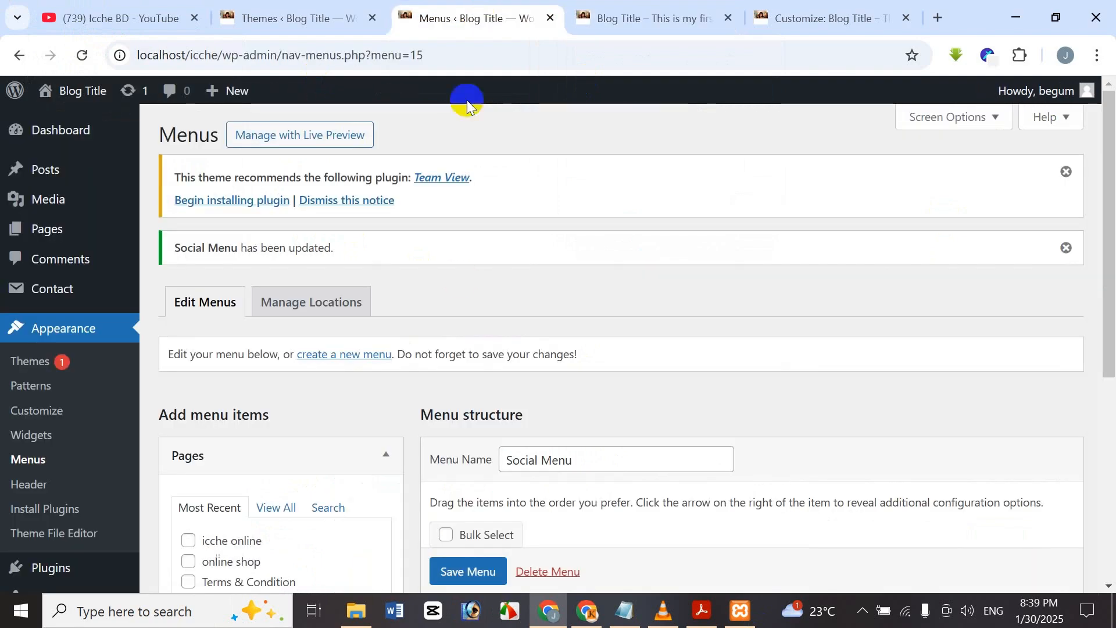
scroll(598, 425, "down", 4)
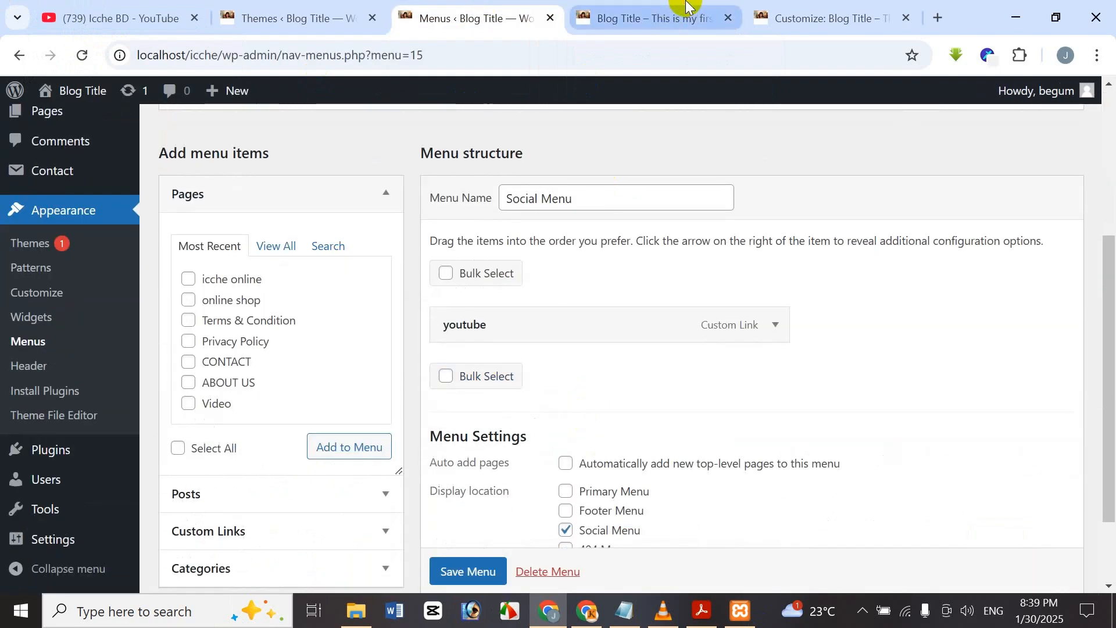
left_click(646, 18)
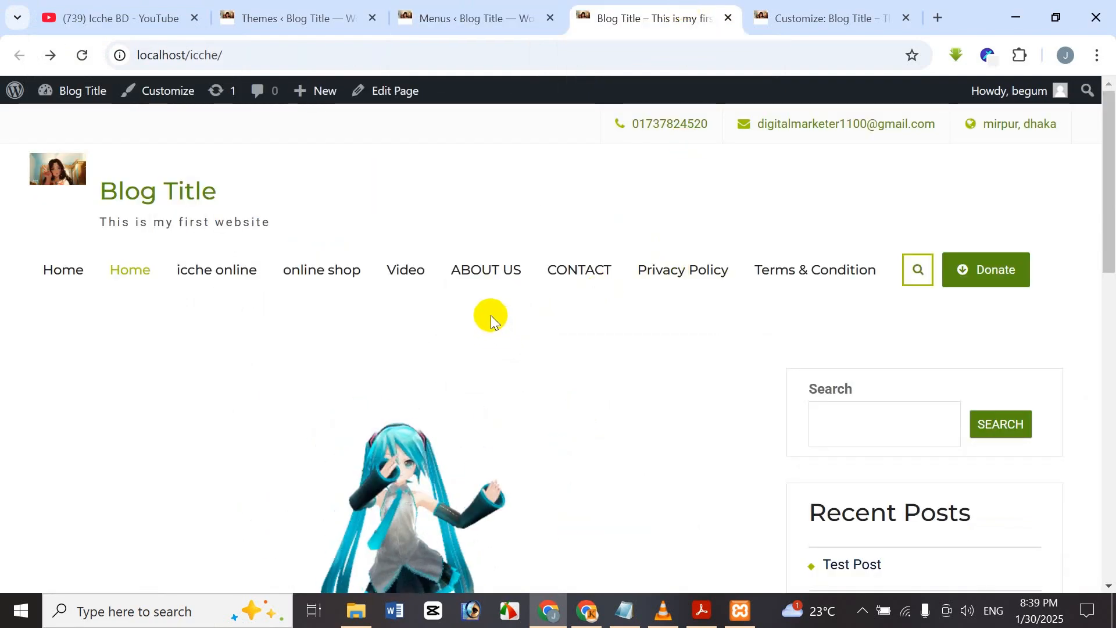
scroll(492, 317, "down", 6)
scroll(492, 312, "down", 7)
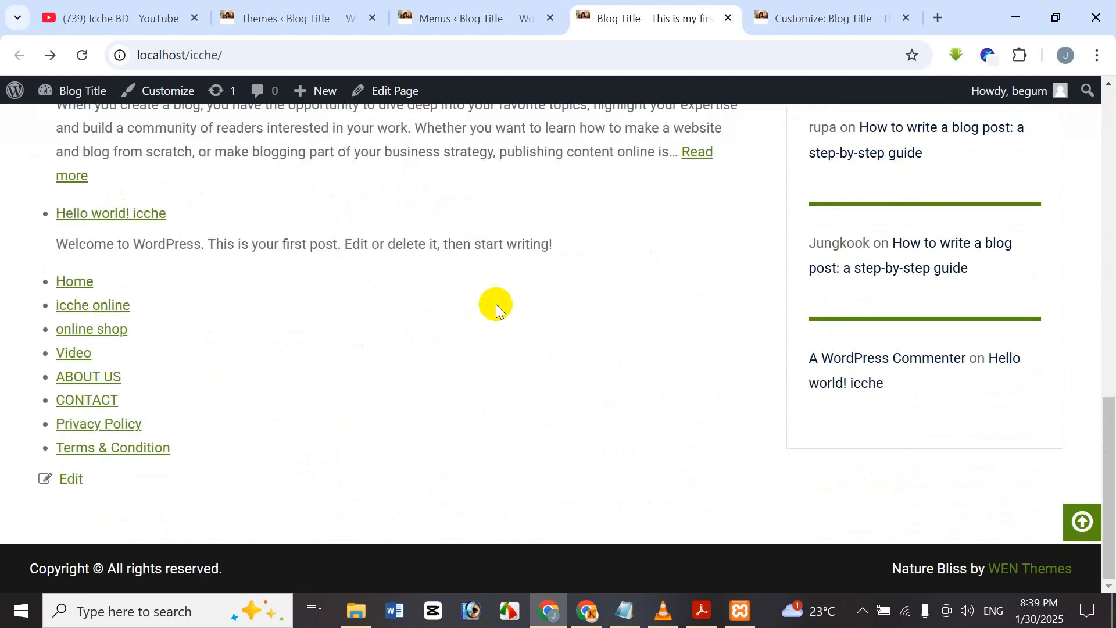
scroll(497, 304, "up", 10)
scroll(498, 297, "up", 5)
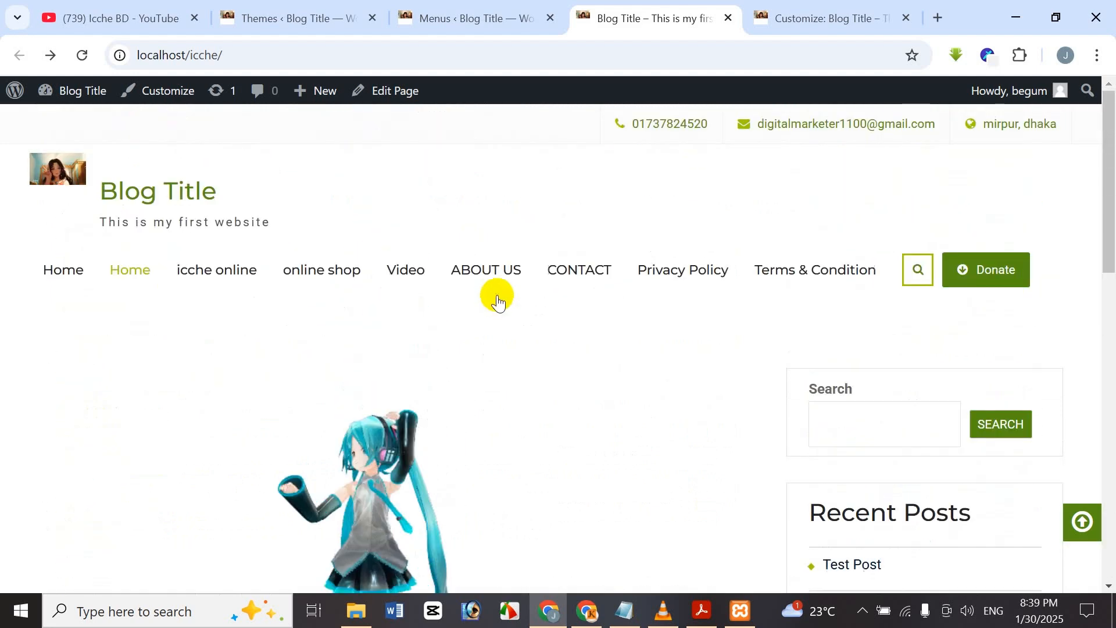
left_click(454, 10)
scroll(496, 479, "down", 2)
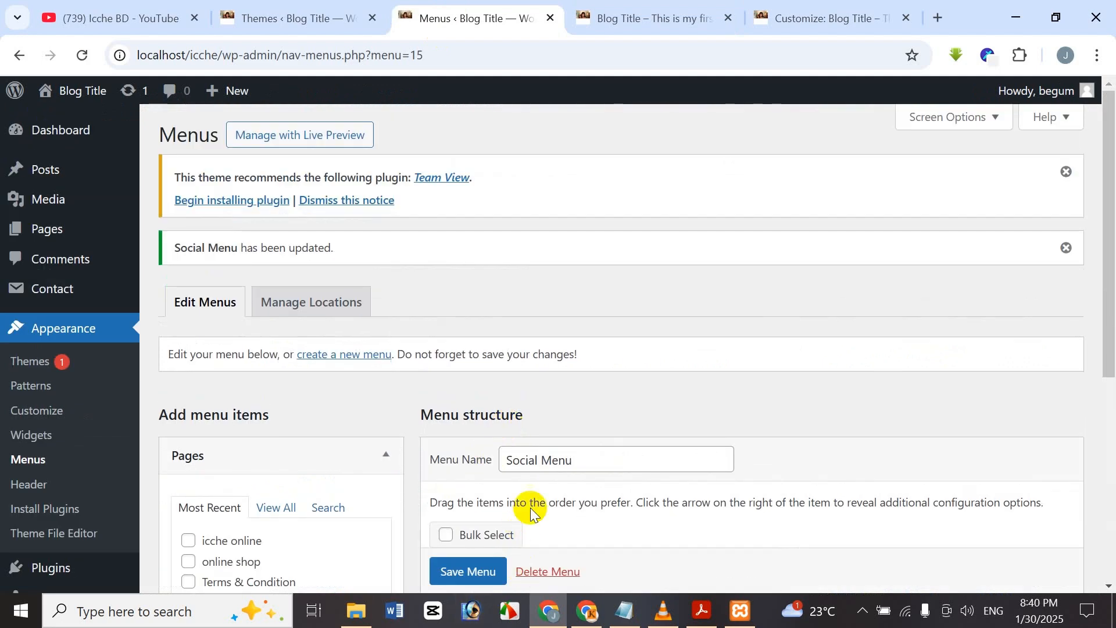
scroll(531, 508, "down", 5)
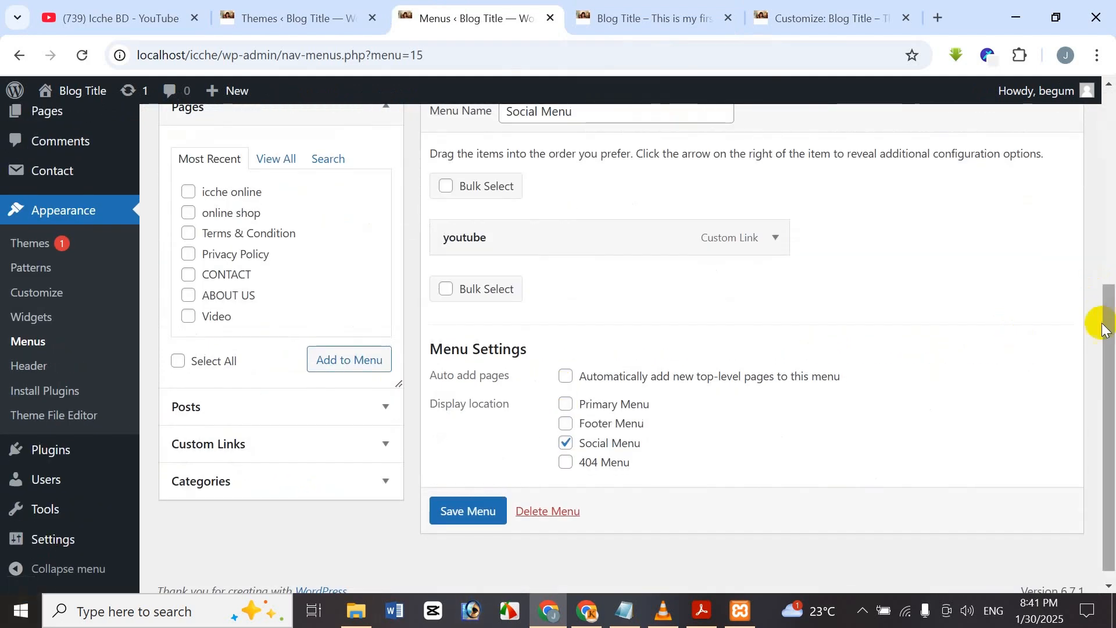
mouse_move(1112, 355)
left_mouse_down()
mouse_move(1110, 316)
mouse_move(1113, 344)
left_mouse_up()
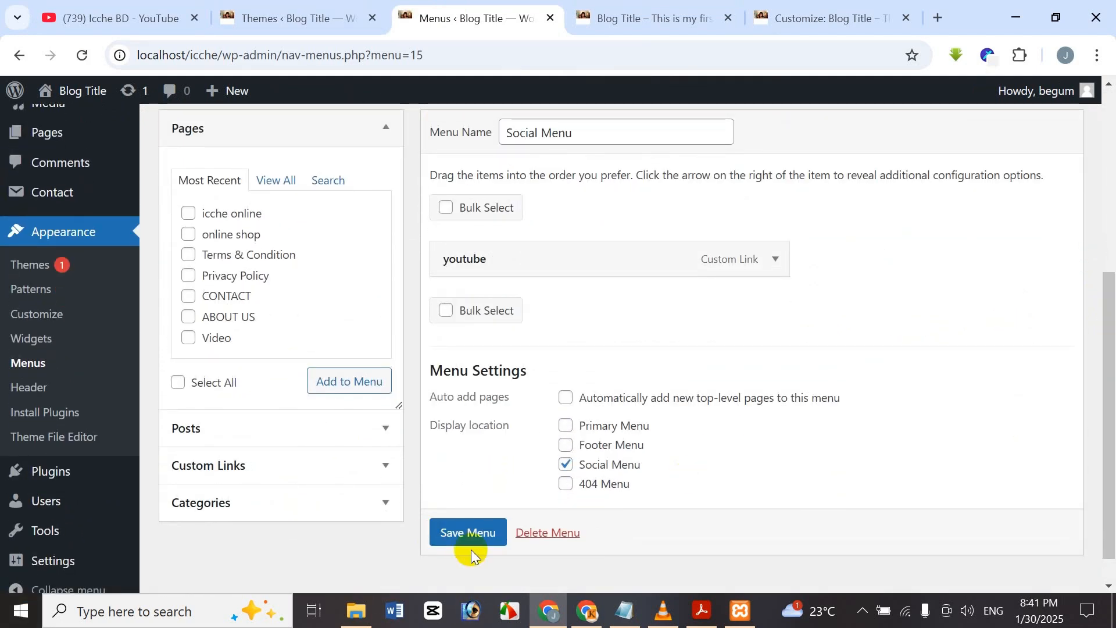
left_click(654, 8)
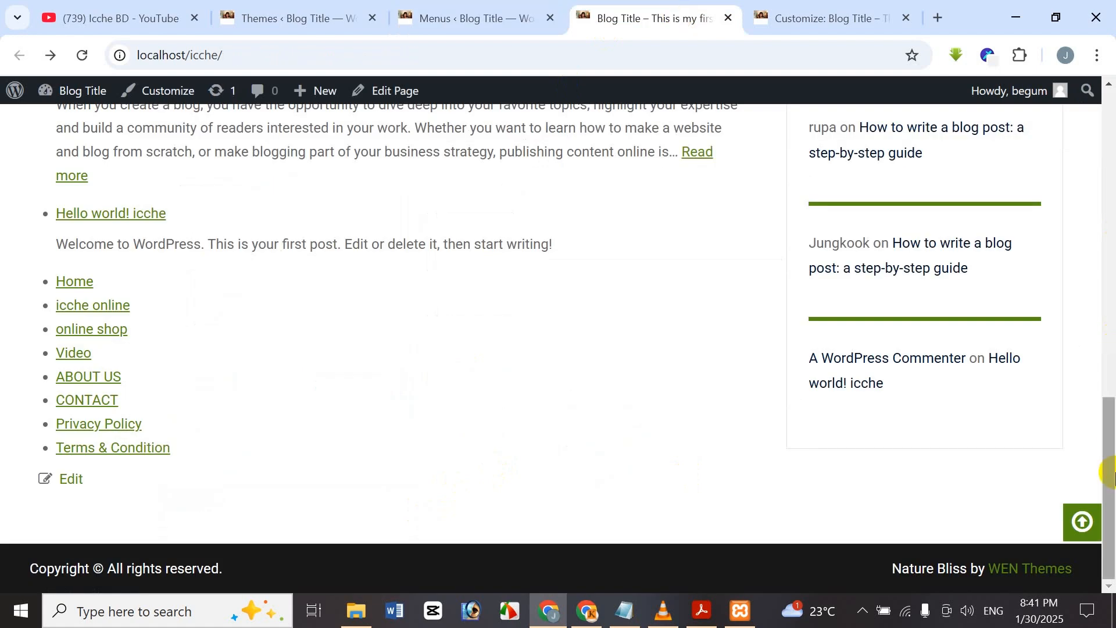
left_click_drag(1110, 473, 1114, 25)
scroll(1081, 100, "up", 2)
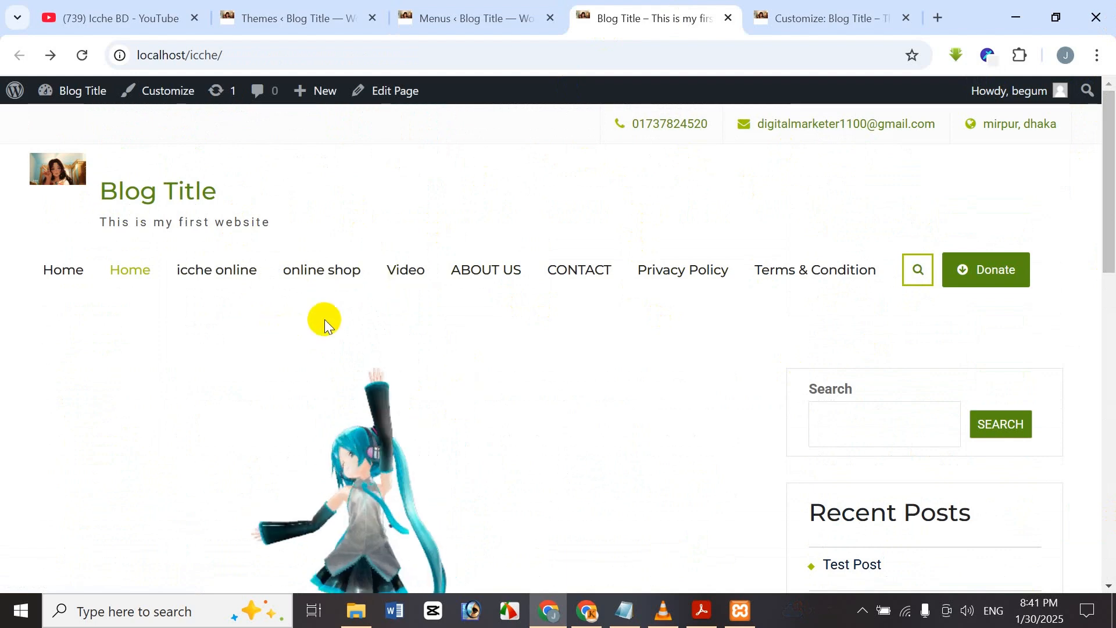
left_click(465, 10)
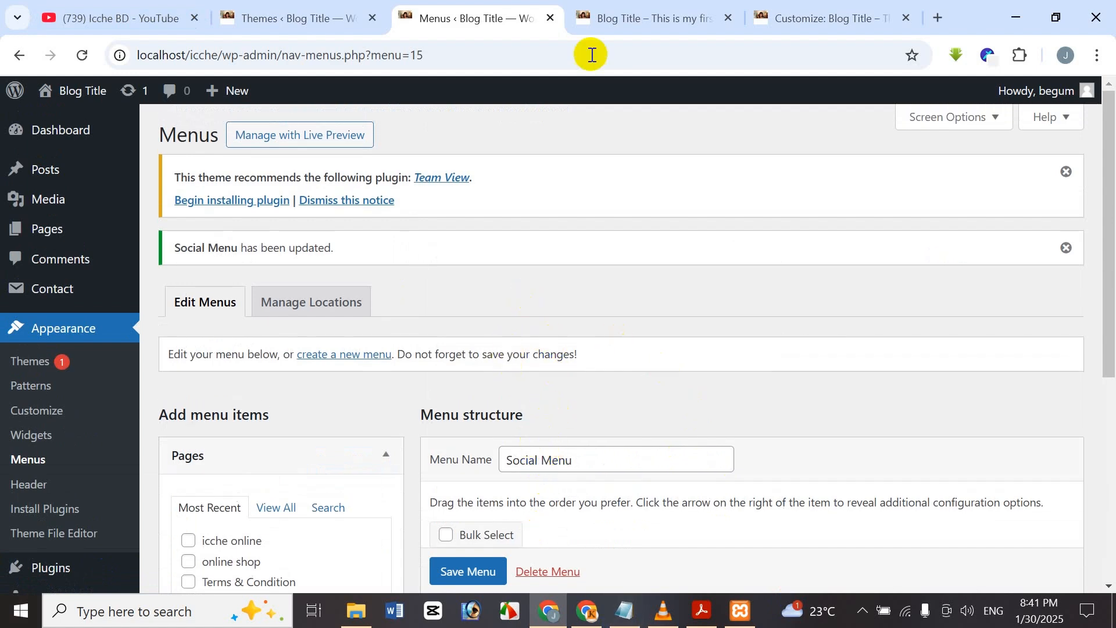
left_click(846, 14)
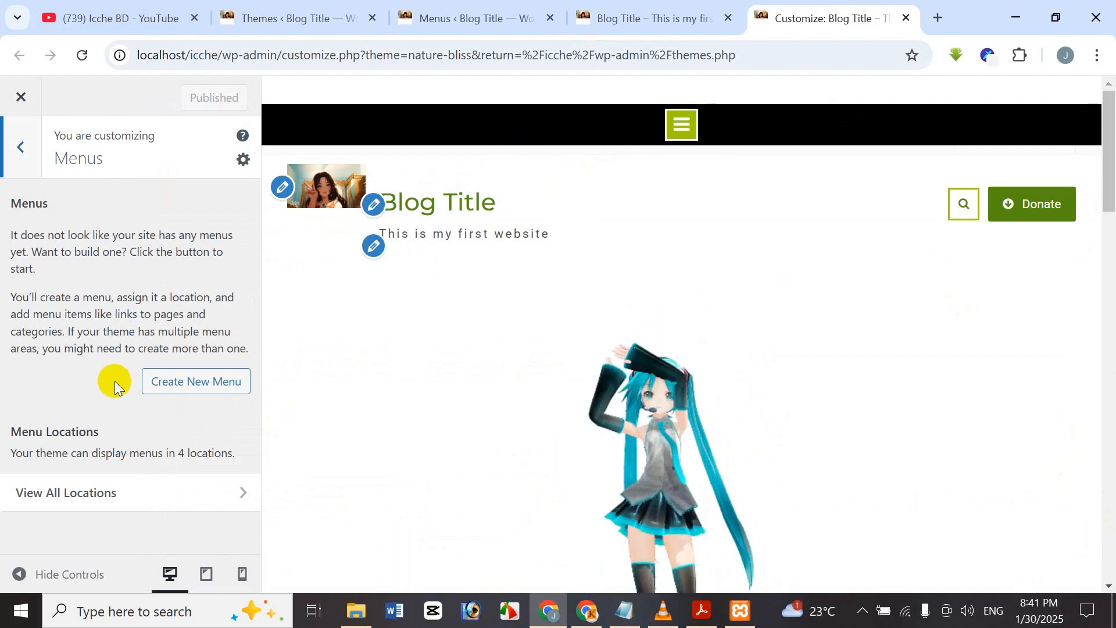
left_click(217, 384)
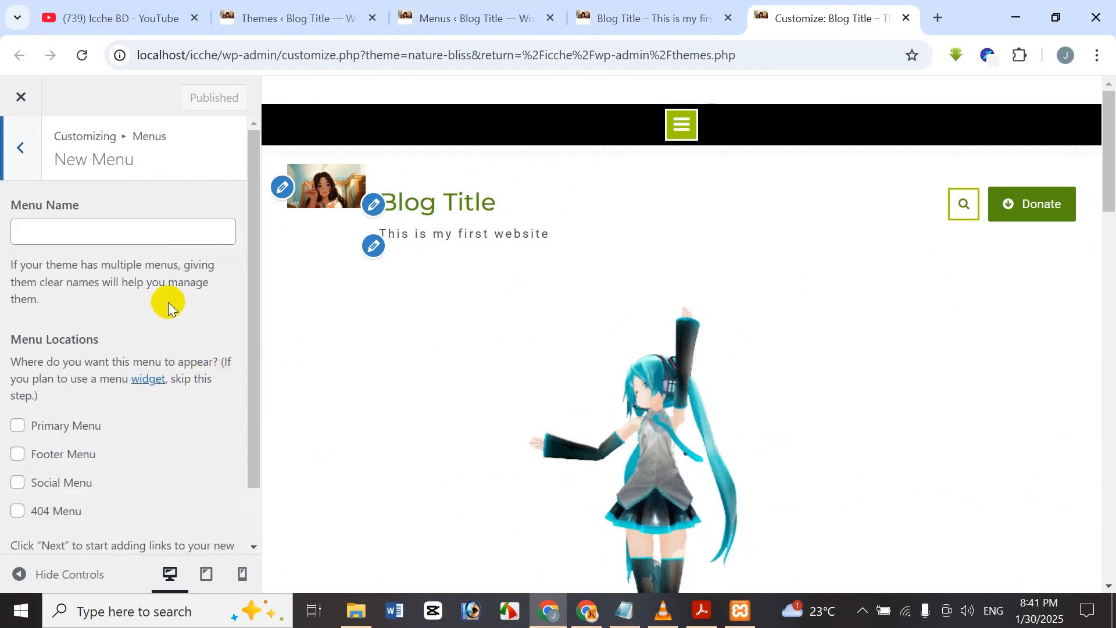
scroll(102, 268, "down", 1)
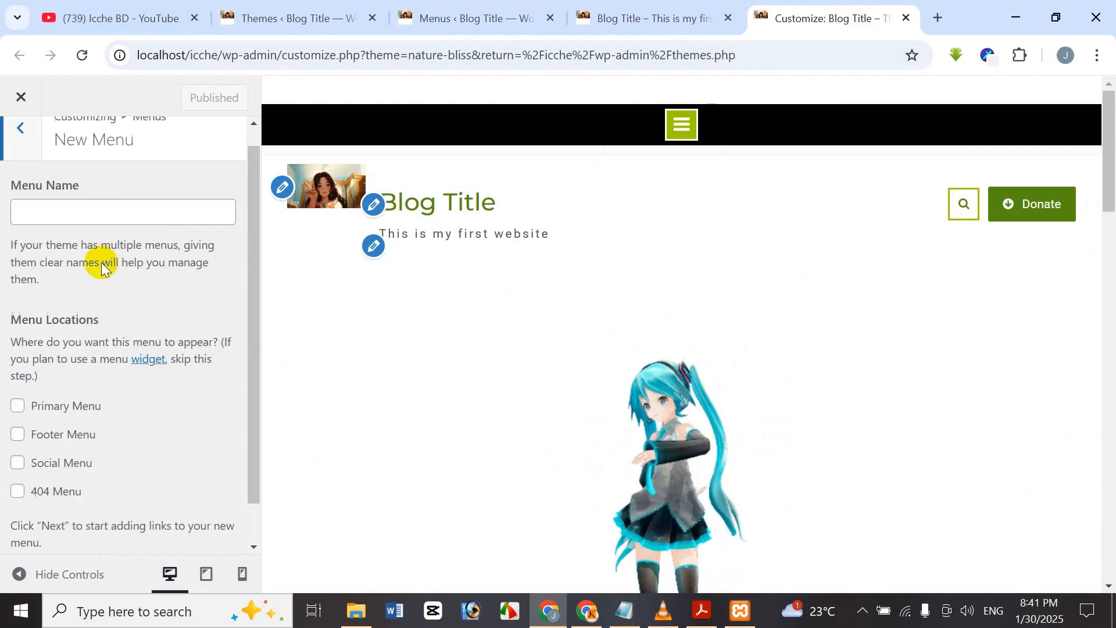
scroll(102, 268, "down", 2)
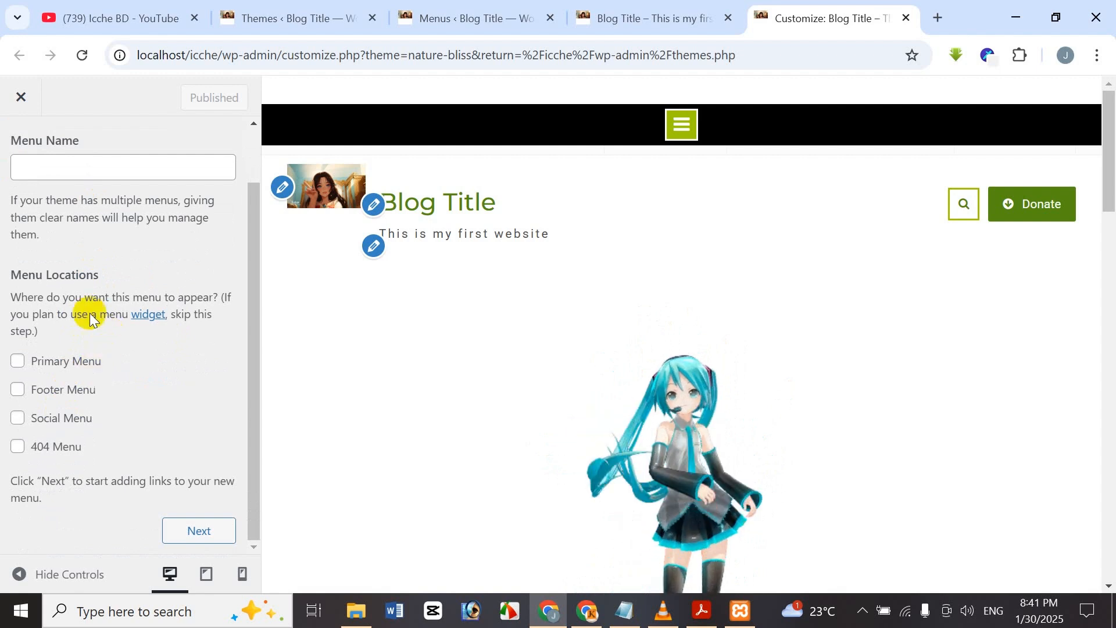
left_click(221, 539)
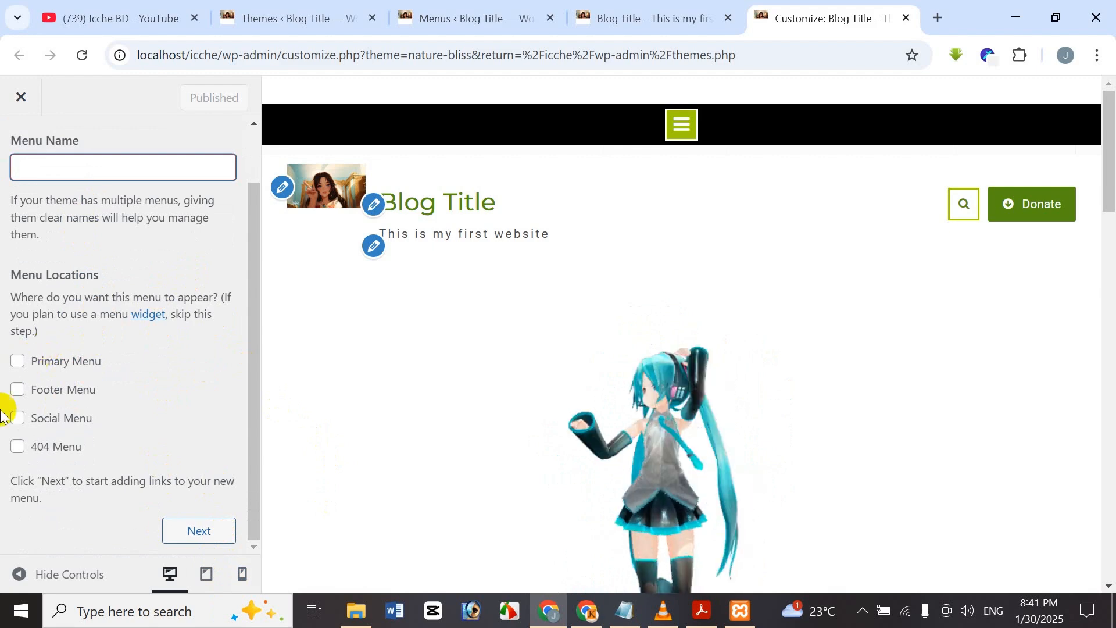
left_click(705, 6)
left_click(441, 7)
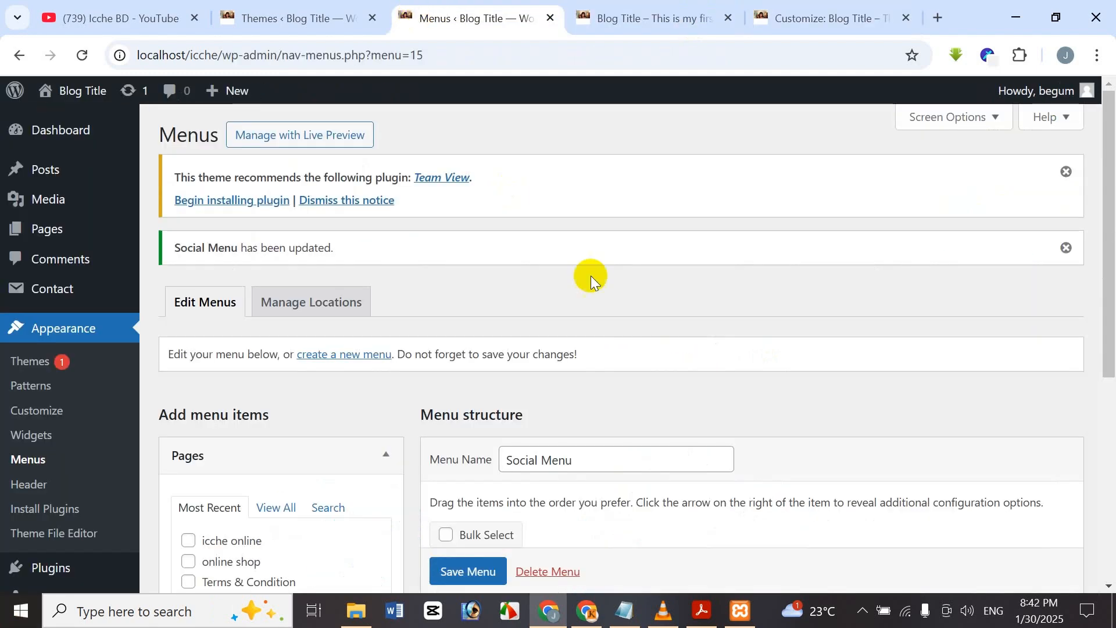
Permanently delete the Social Menu, then bring up the Part 19 Menus title slide in Acrobat.
scroll(531, 575, "down", 1)
left_click(531, 573)
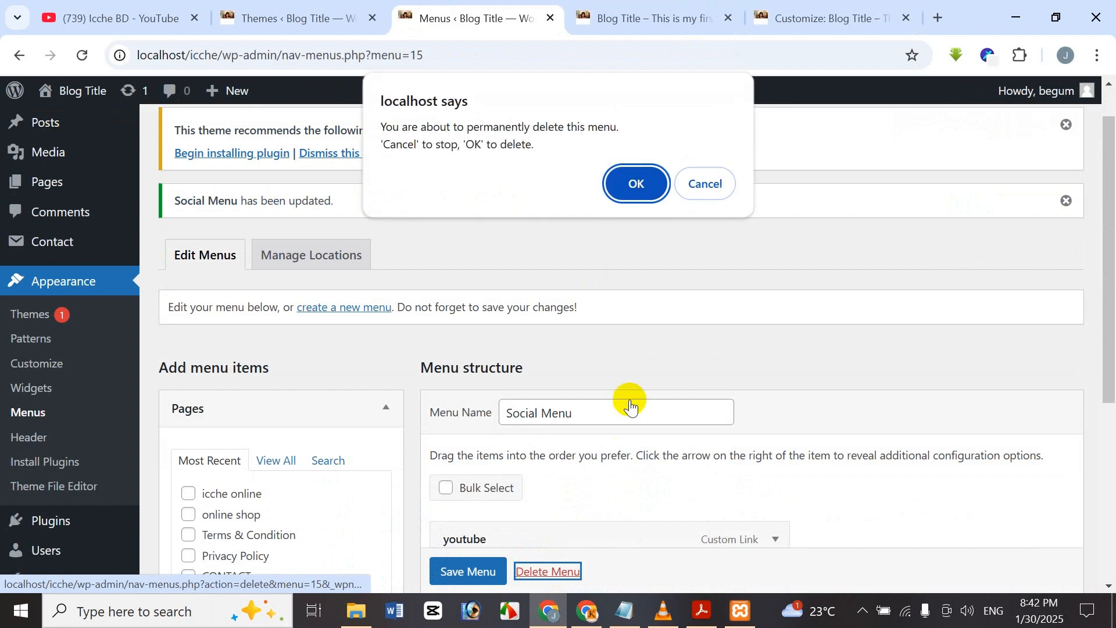
left_click(634, 185)
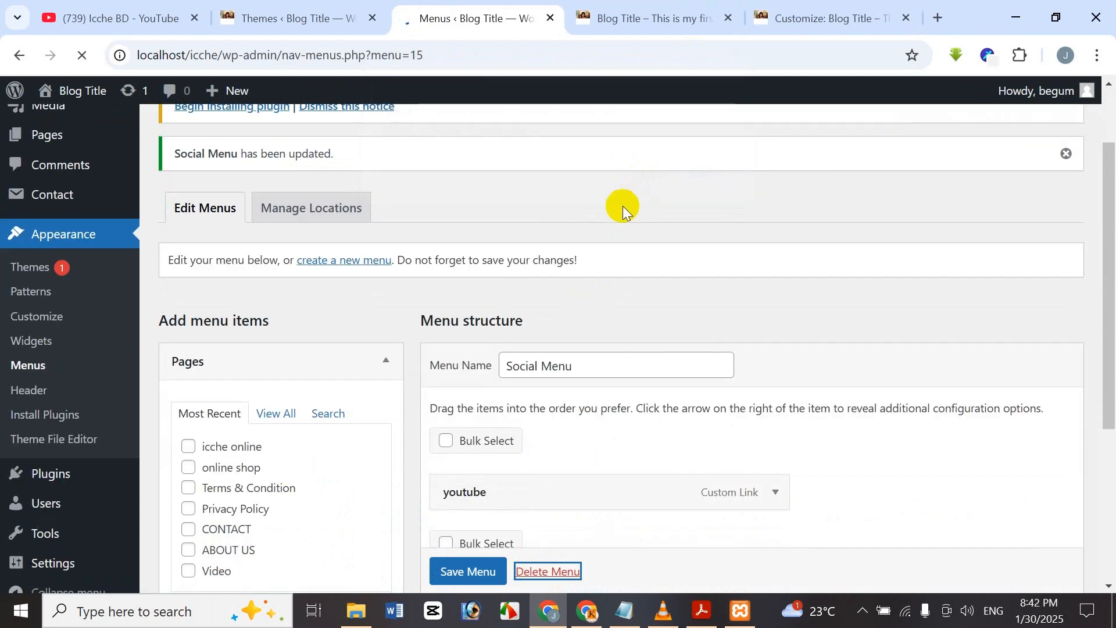
scroll(609, 437, "down", 3)
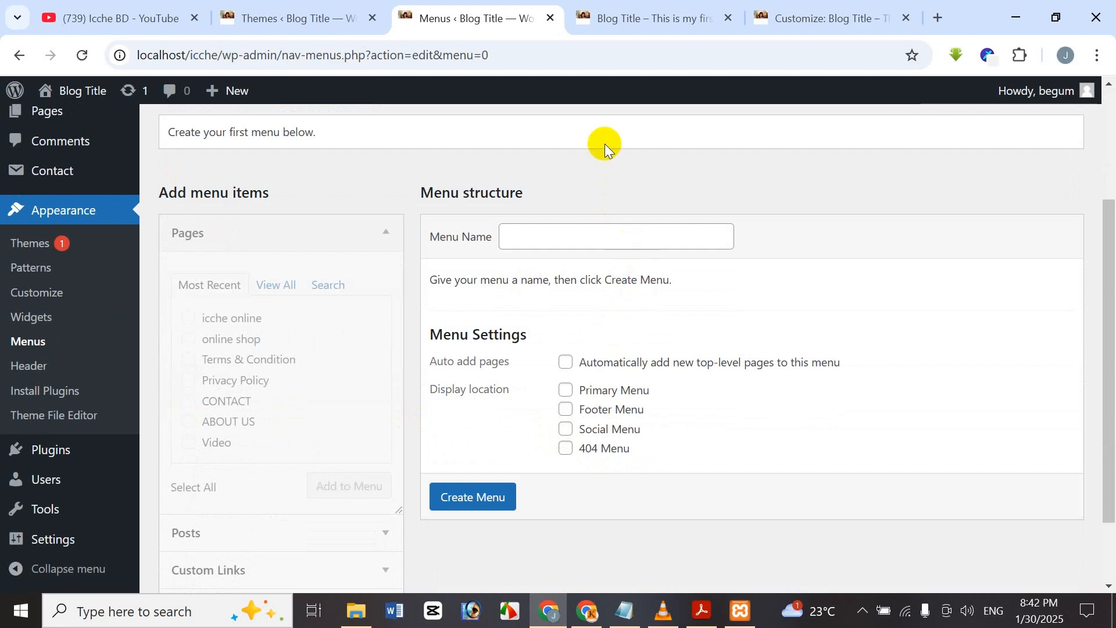
left_click(719, 618)
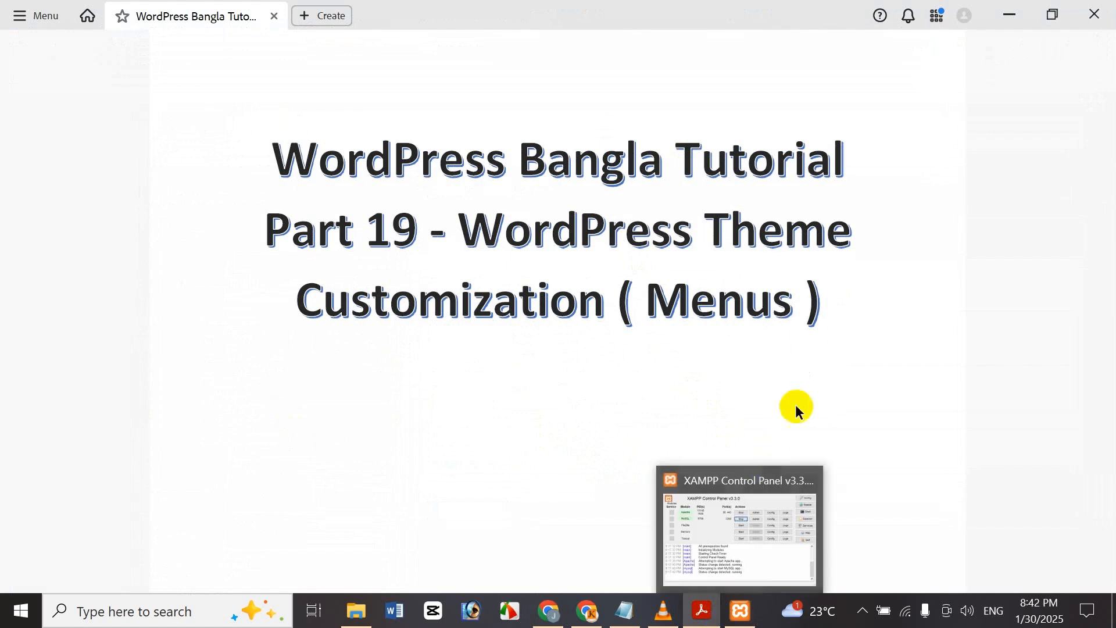